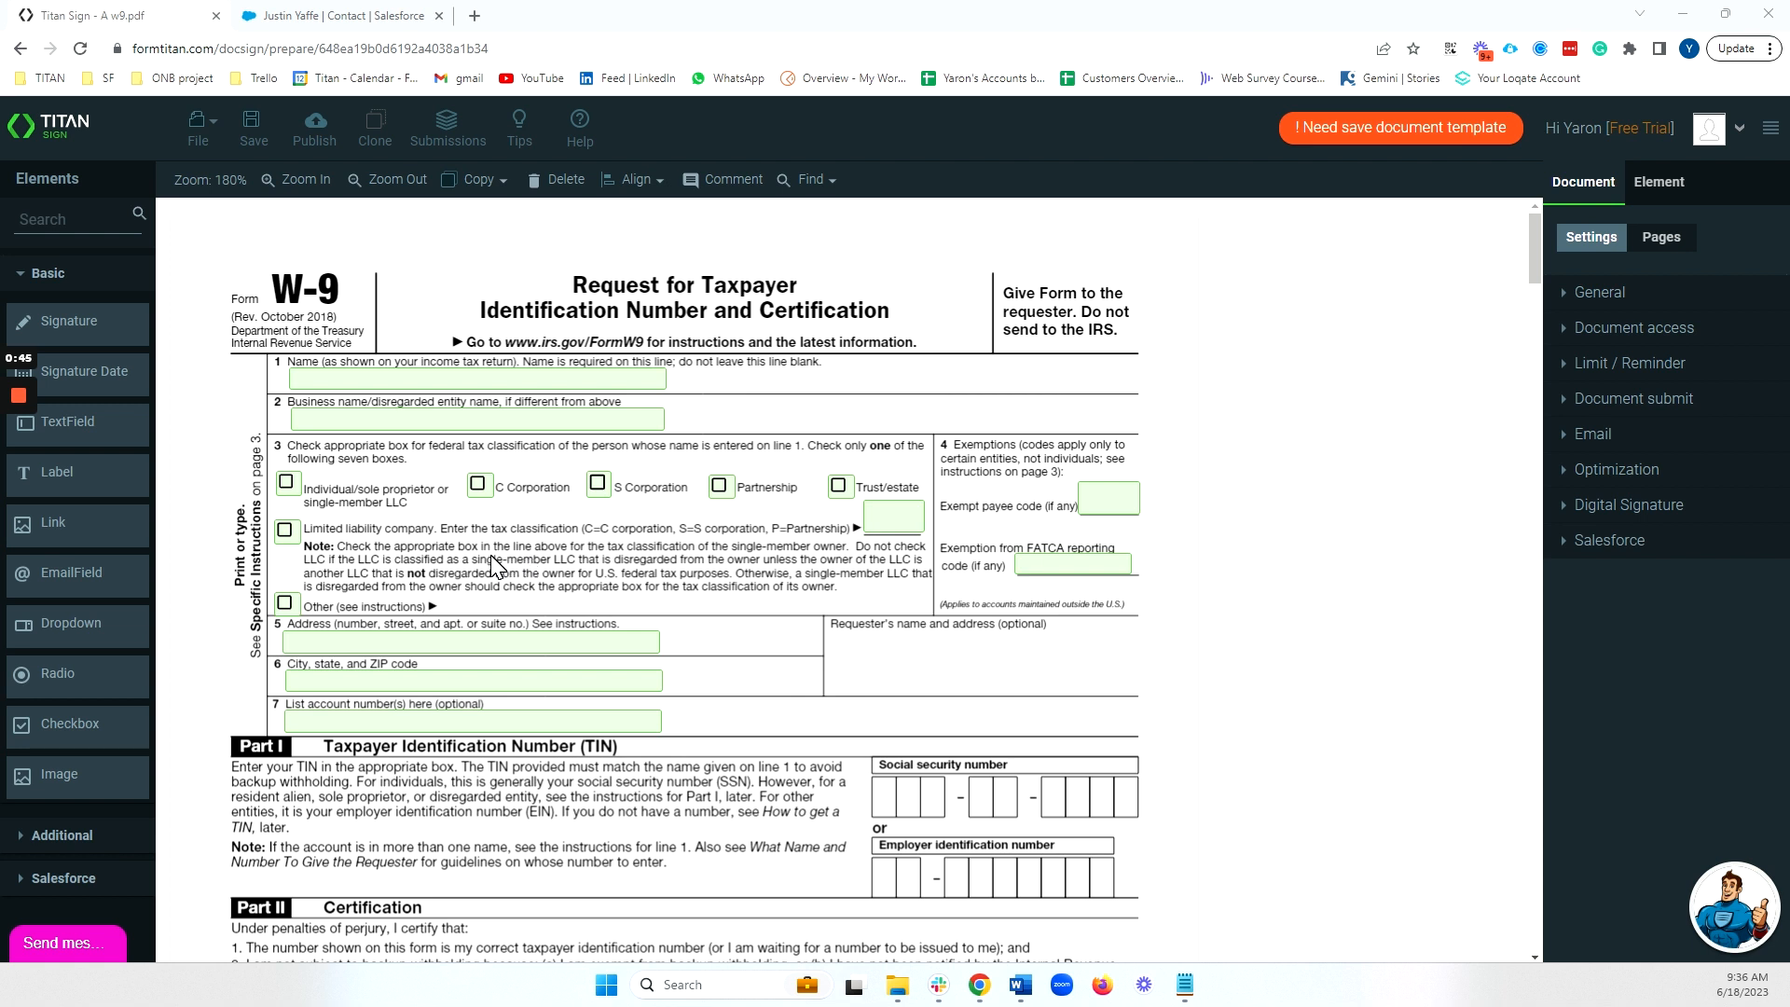
Place a text field spanning the Requester's name and address box on the W-9.
drag(102, 417, 1069, 670)
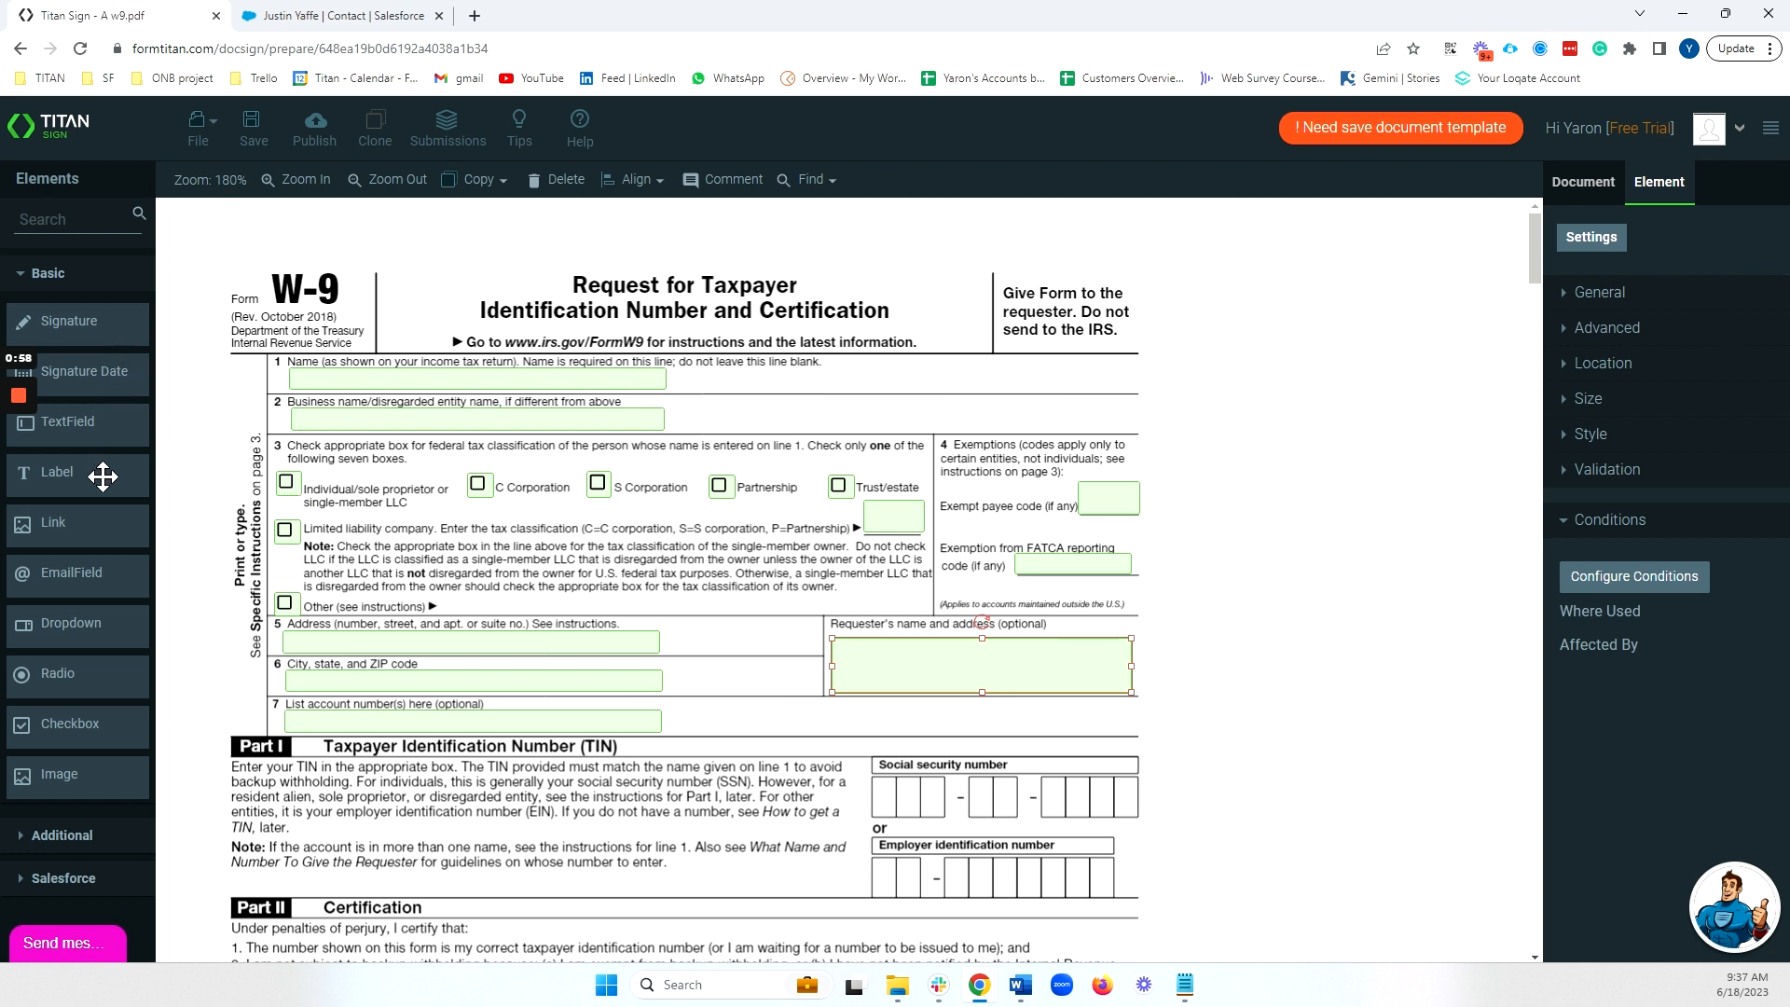
Add a Signature field beside 'Signature of U.S. person', resized wider and shorter.
click(78, 836)
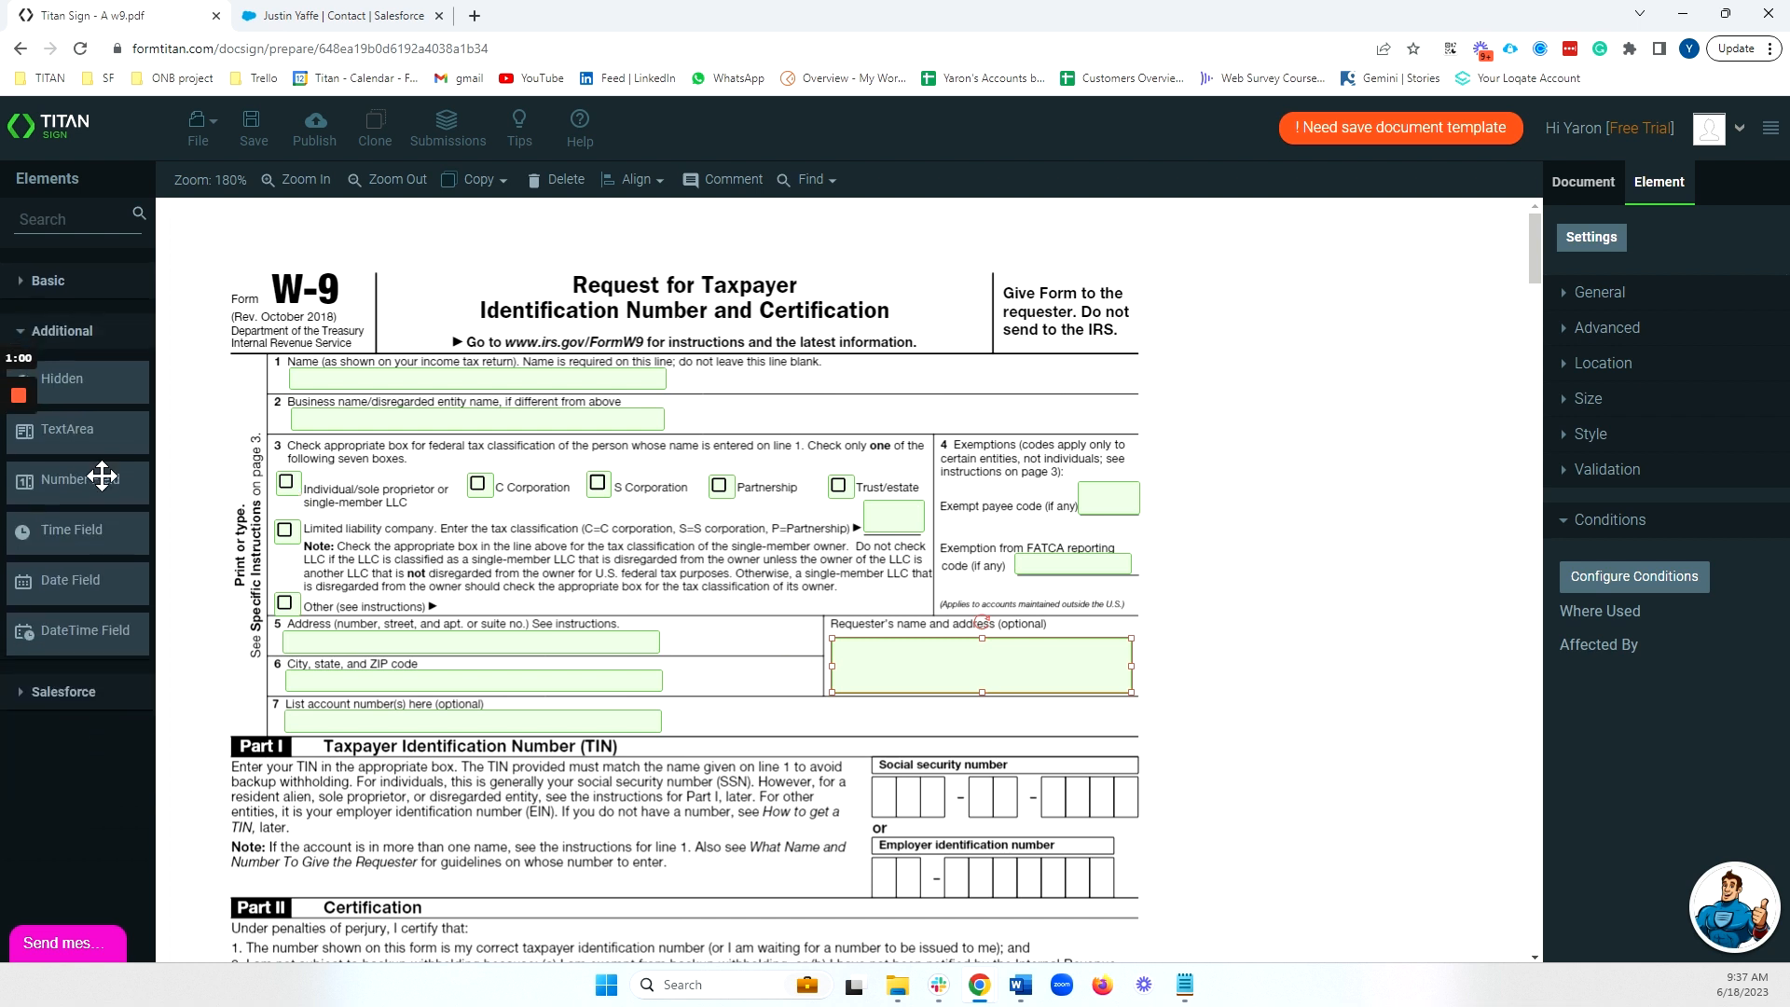
click(87, 697)
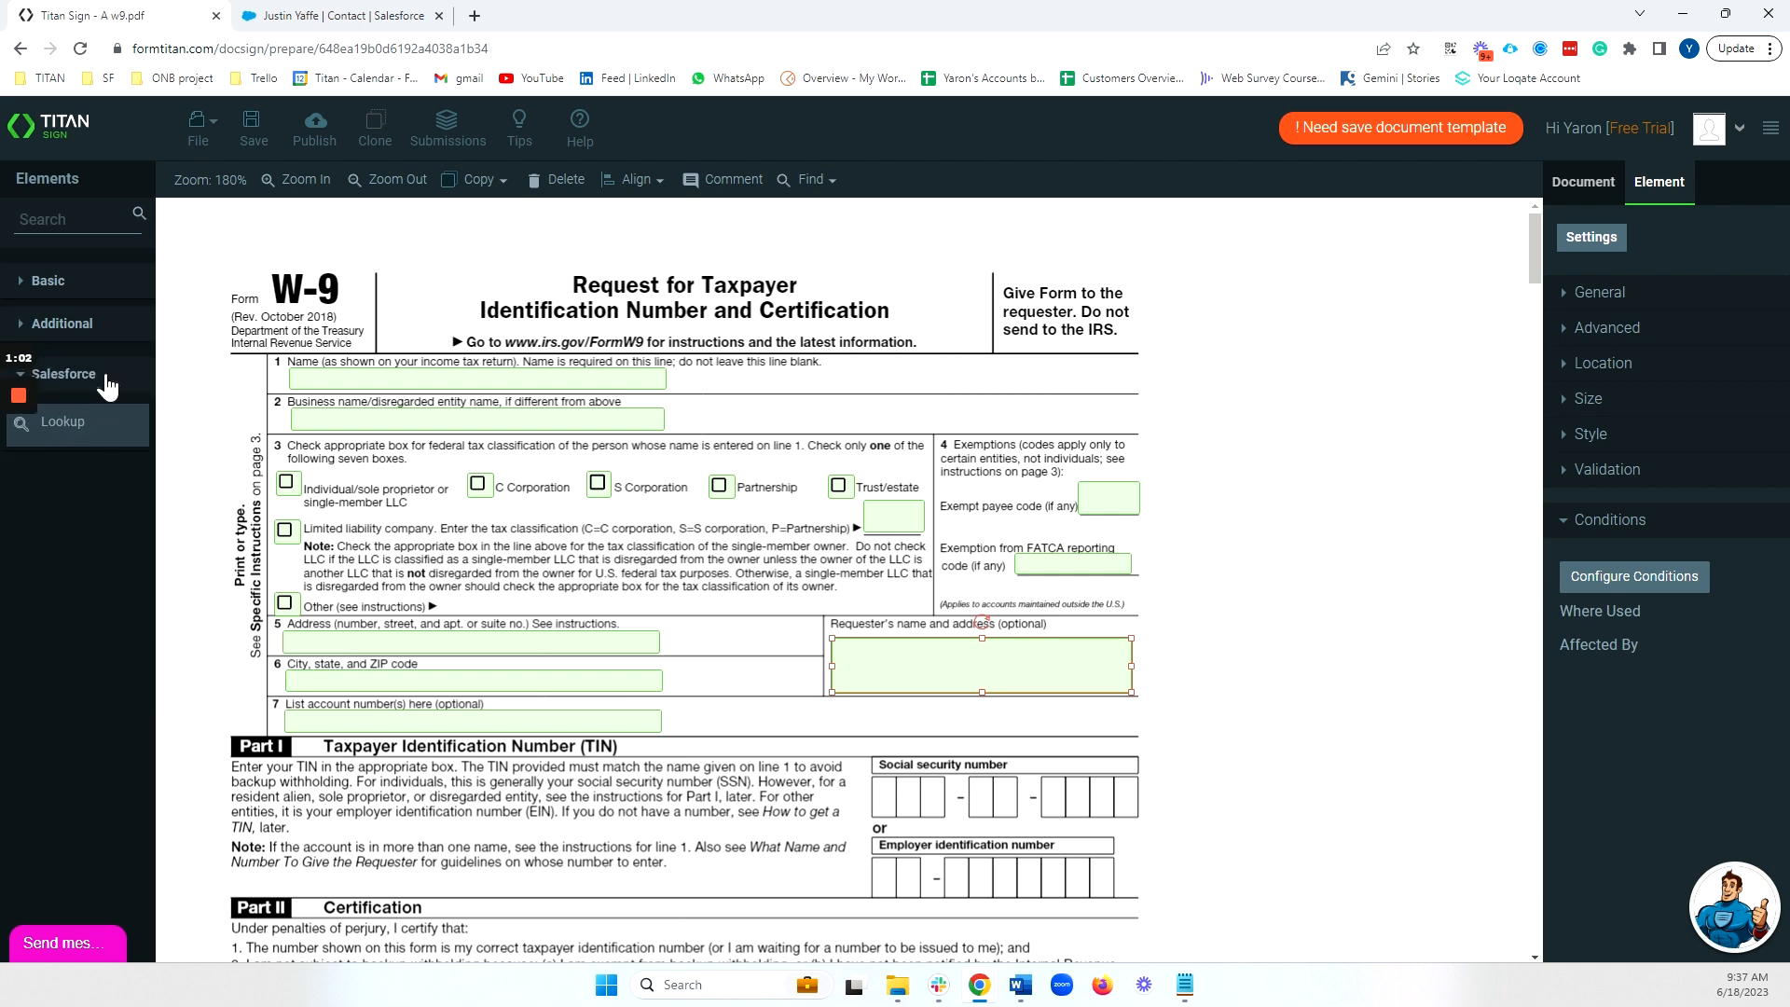
click(55, 281)
scroll(734, 524, down, 1)
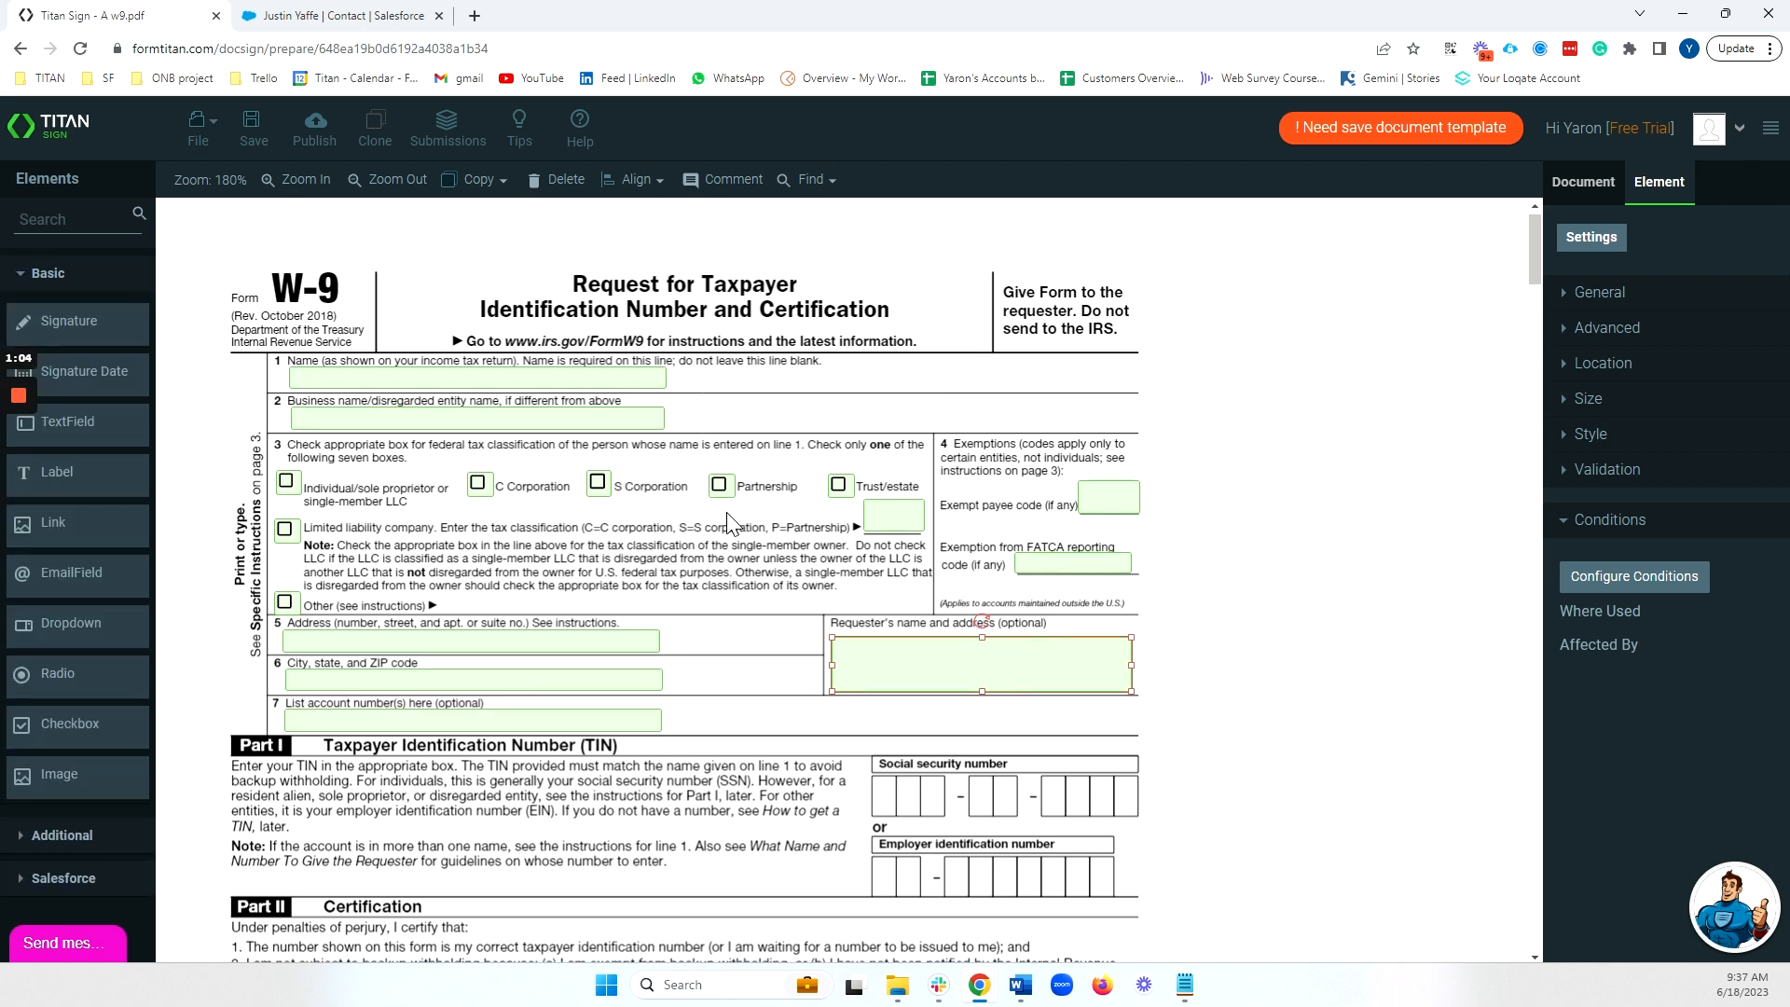
scroll(734, 524, down, 5)
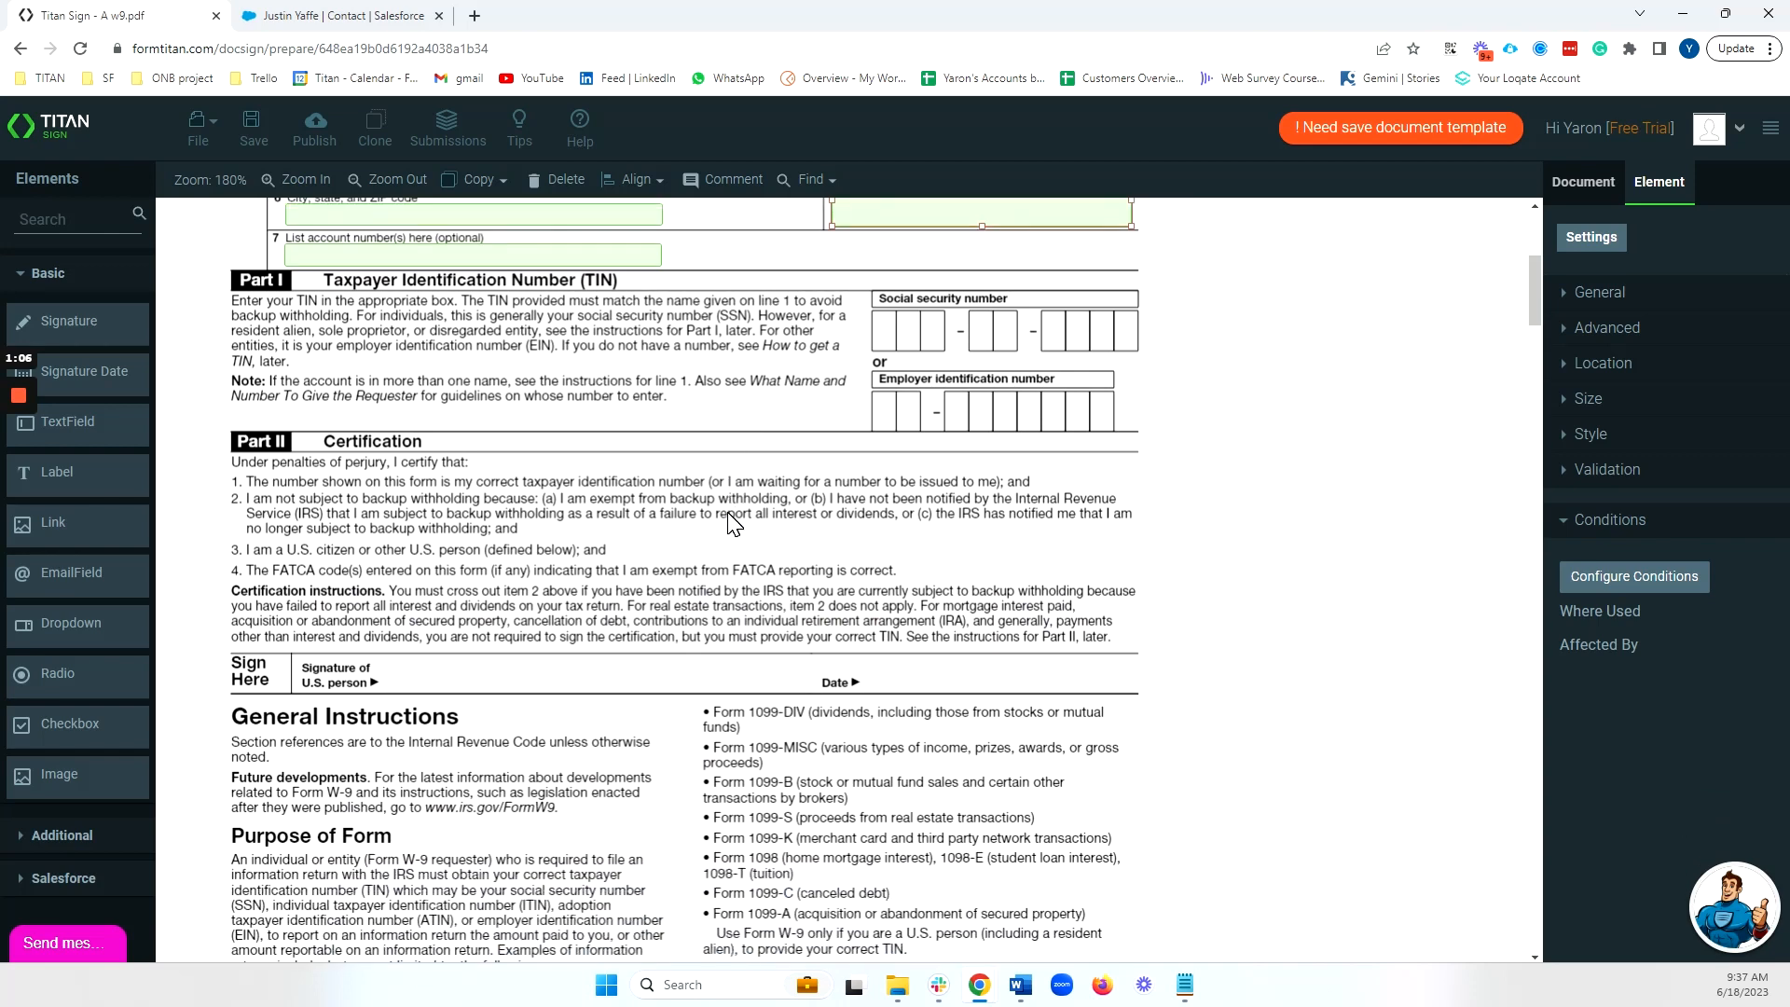
scroll(734, 524, down, 1)
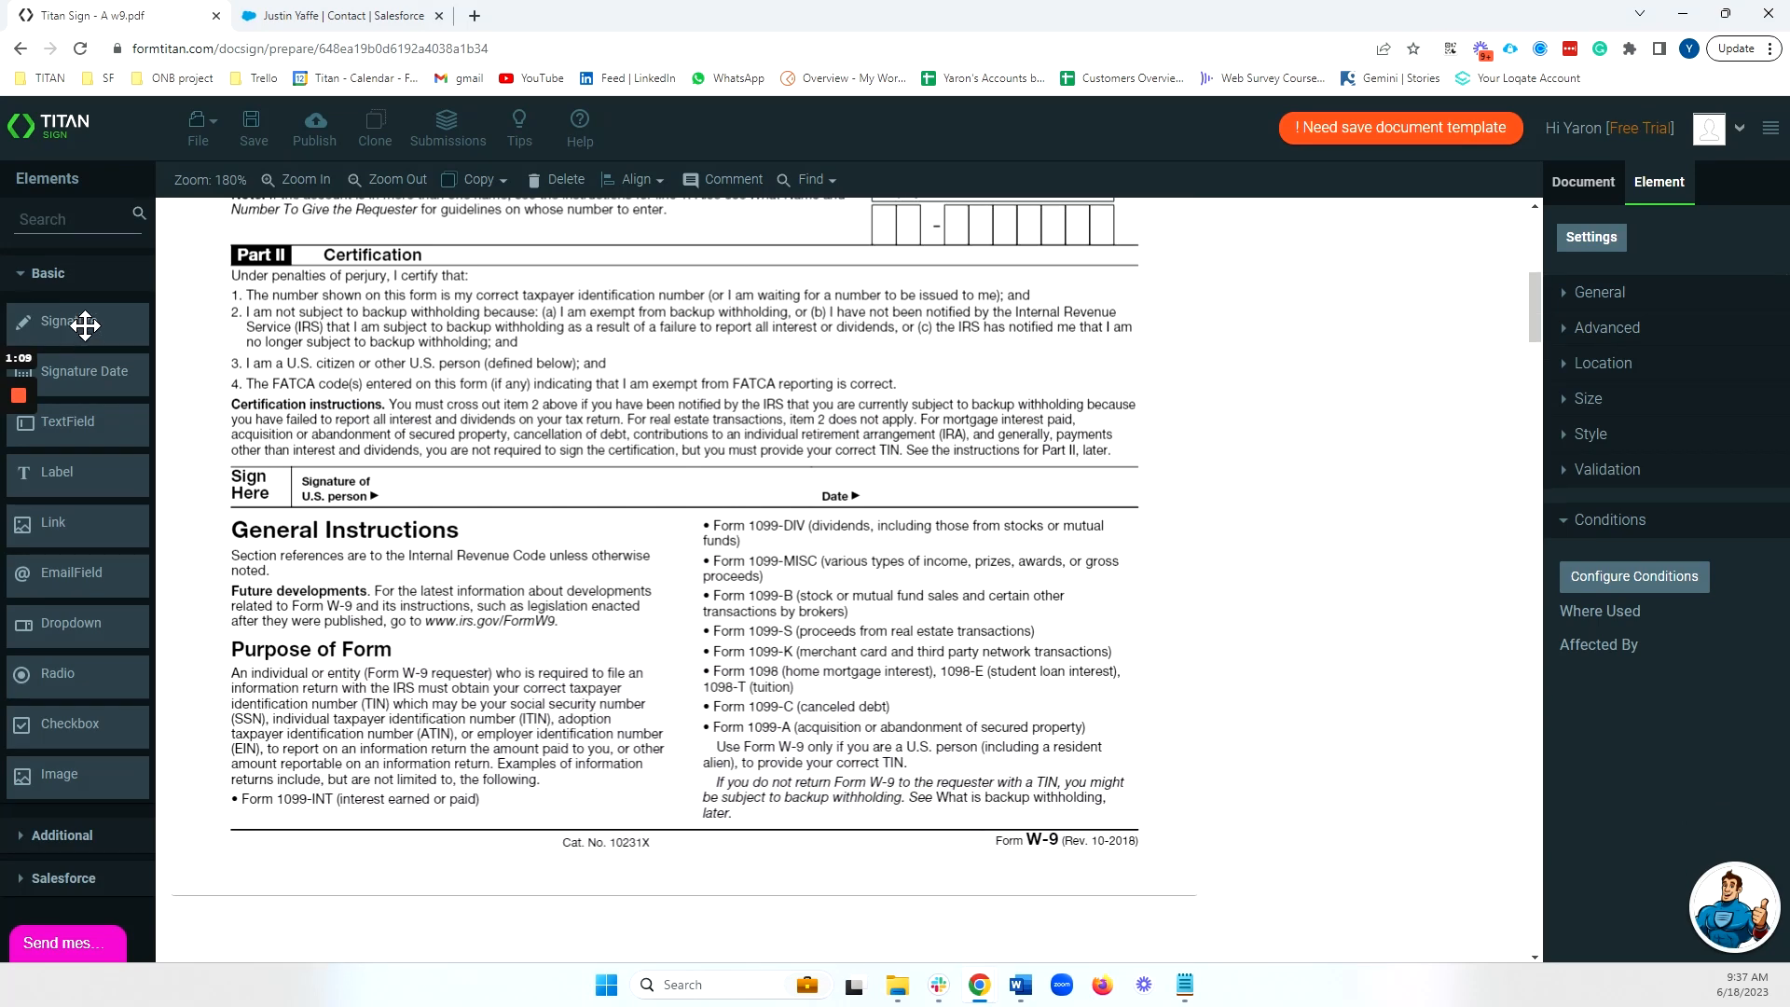
mouse_move(84, 328)
mouse_down()
mouse_move(572, 508)
mouse_move(460, 500)
mouse_up()
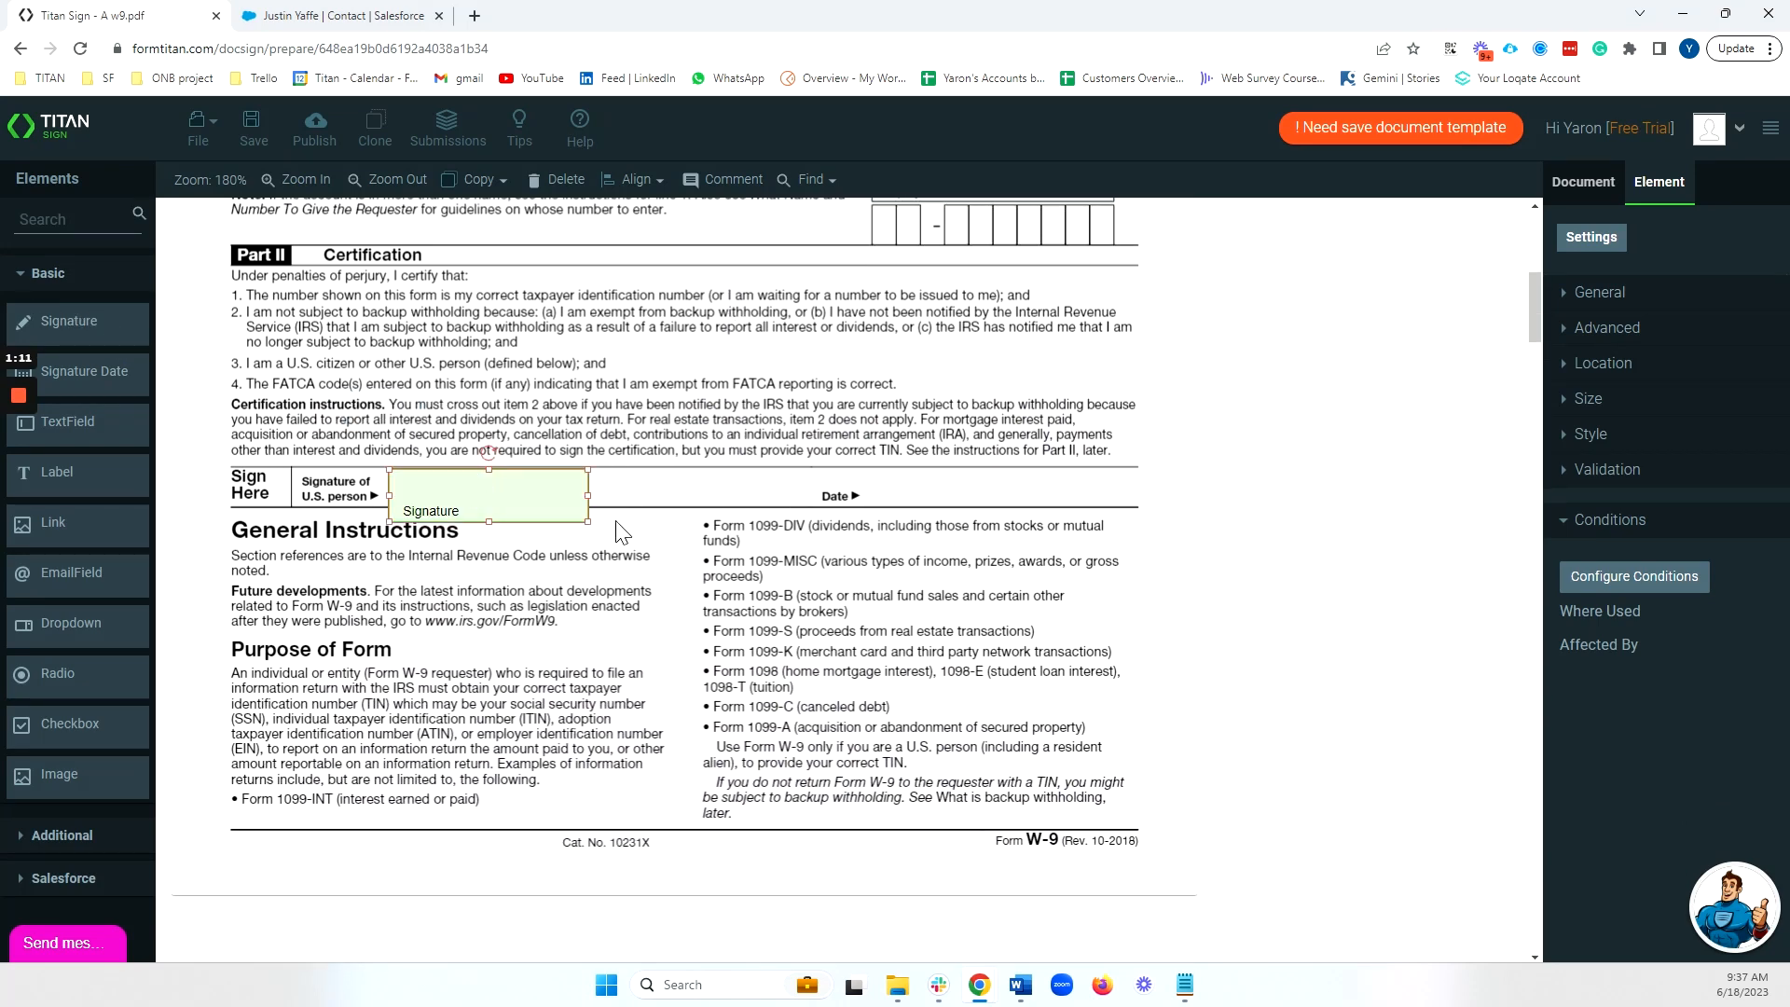
mouse_move(587, 522)
mouse_down()
mouse_move(668, 505)
mouse_move(653, 503)
mouse_up()
Add a Signature Date field beside Date and make it shorter.
mouse_move(98, 369)
mouse_down()
mouse_move(158, 410)
mouse_move(891, 463)
mouse_move(972, 486)
mouse_up()
drag(1075, 525, 1080, 508)
scroll(1219, 507, up, 7)
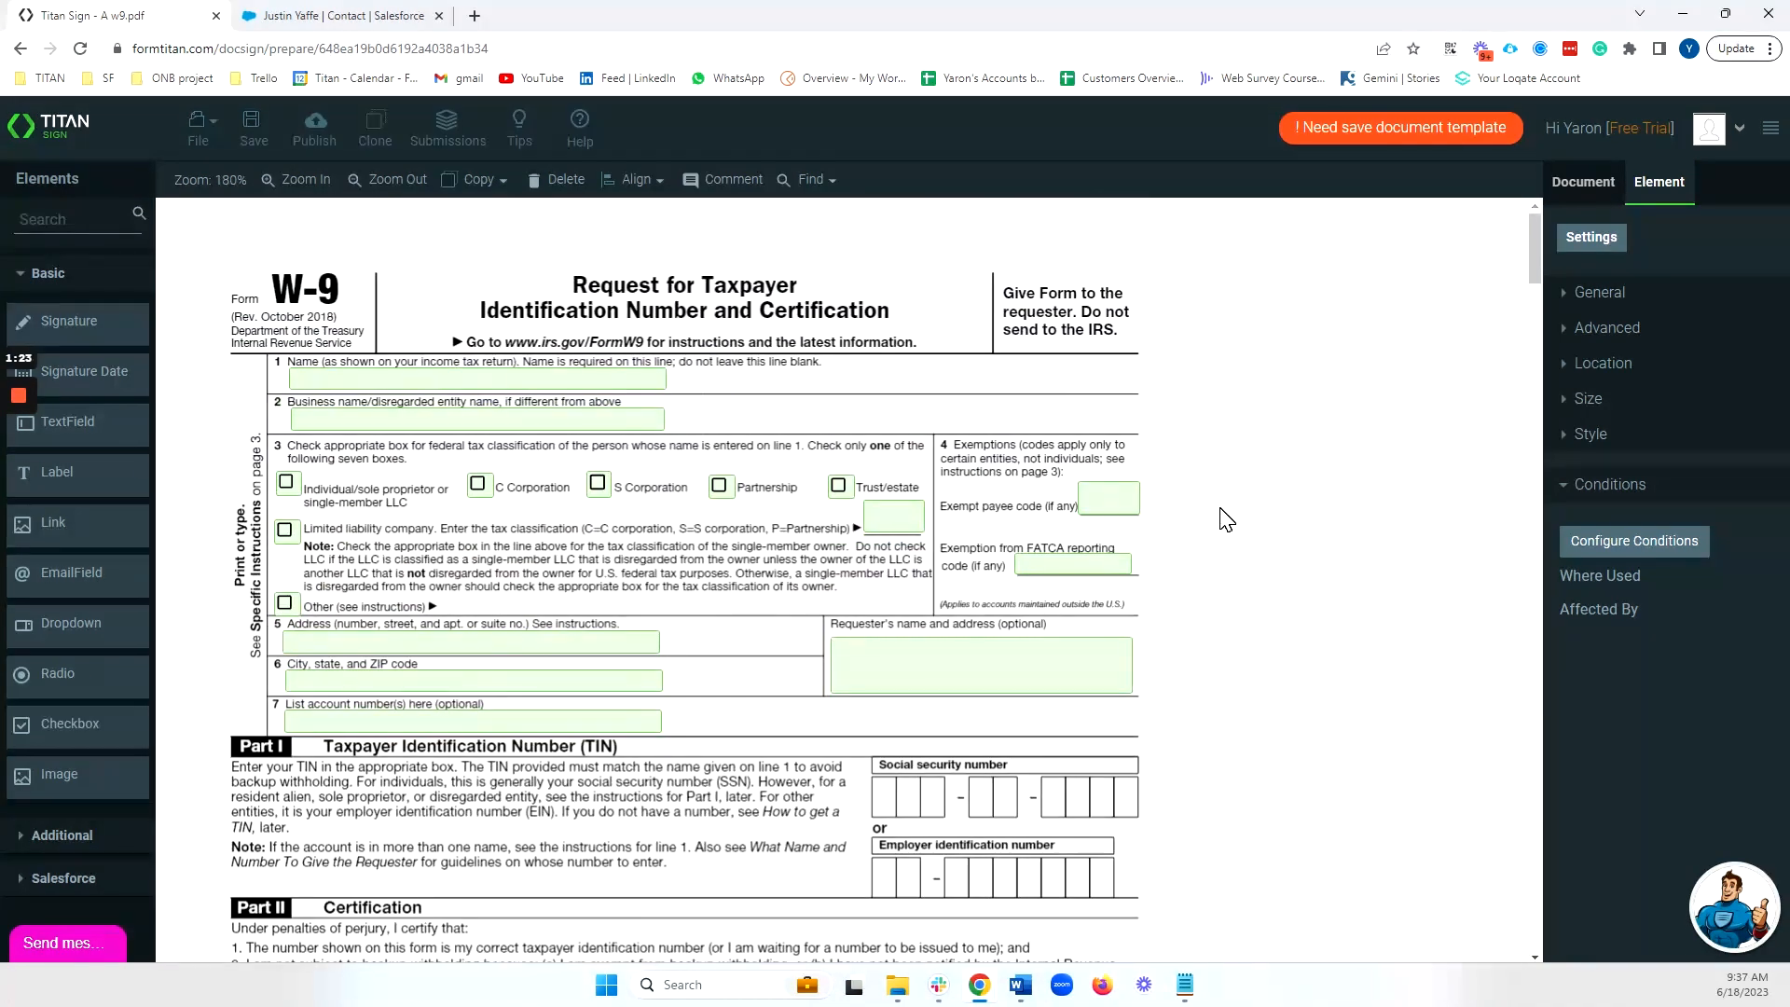
Select the line 1 Name field and expand its Advanced settings, ready to enter a tag.
click(1067, 420)
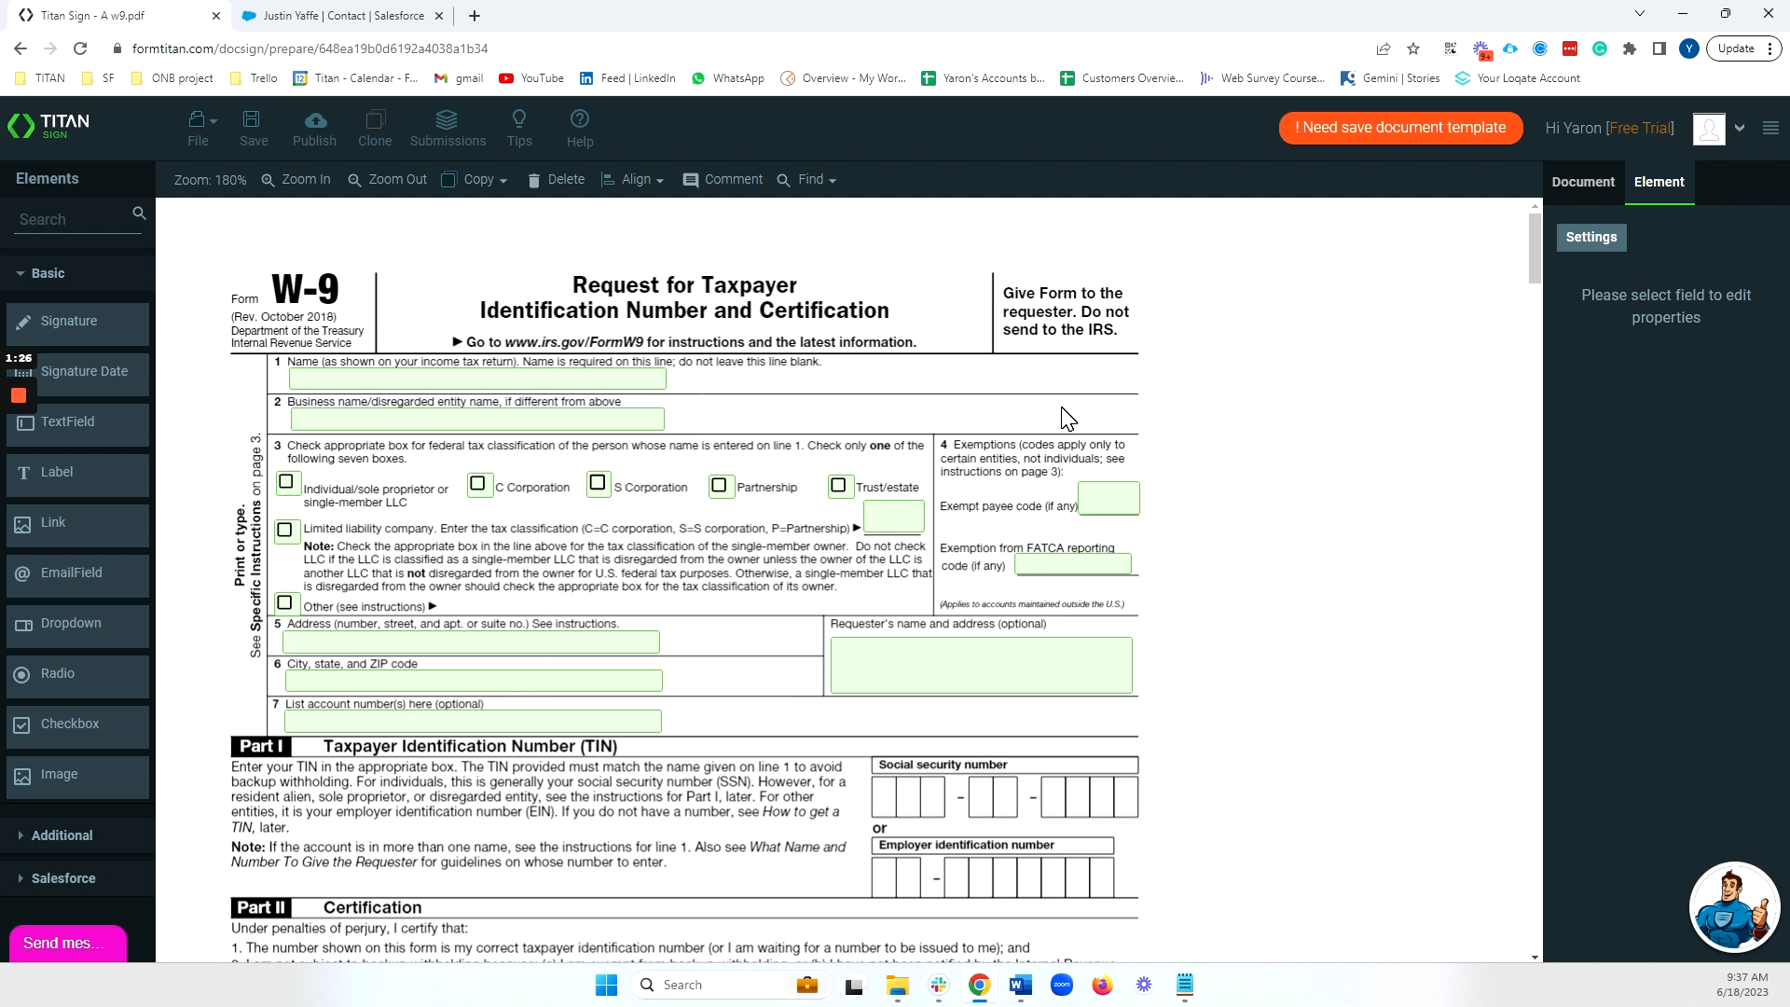
click(597, 382)
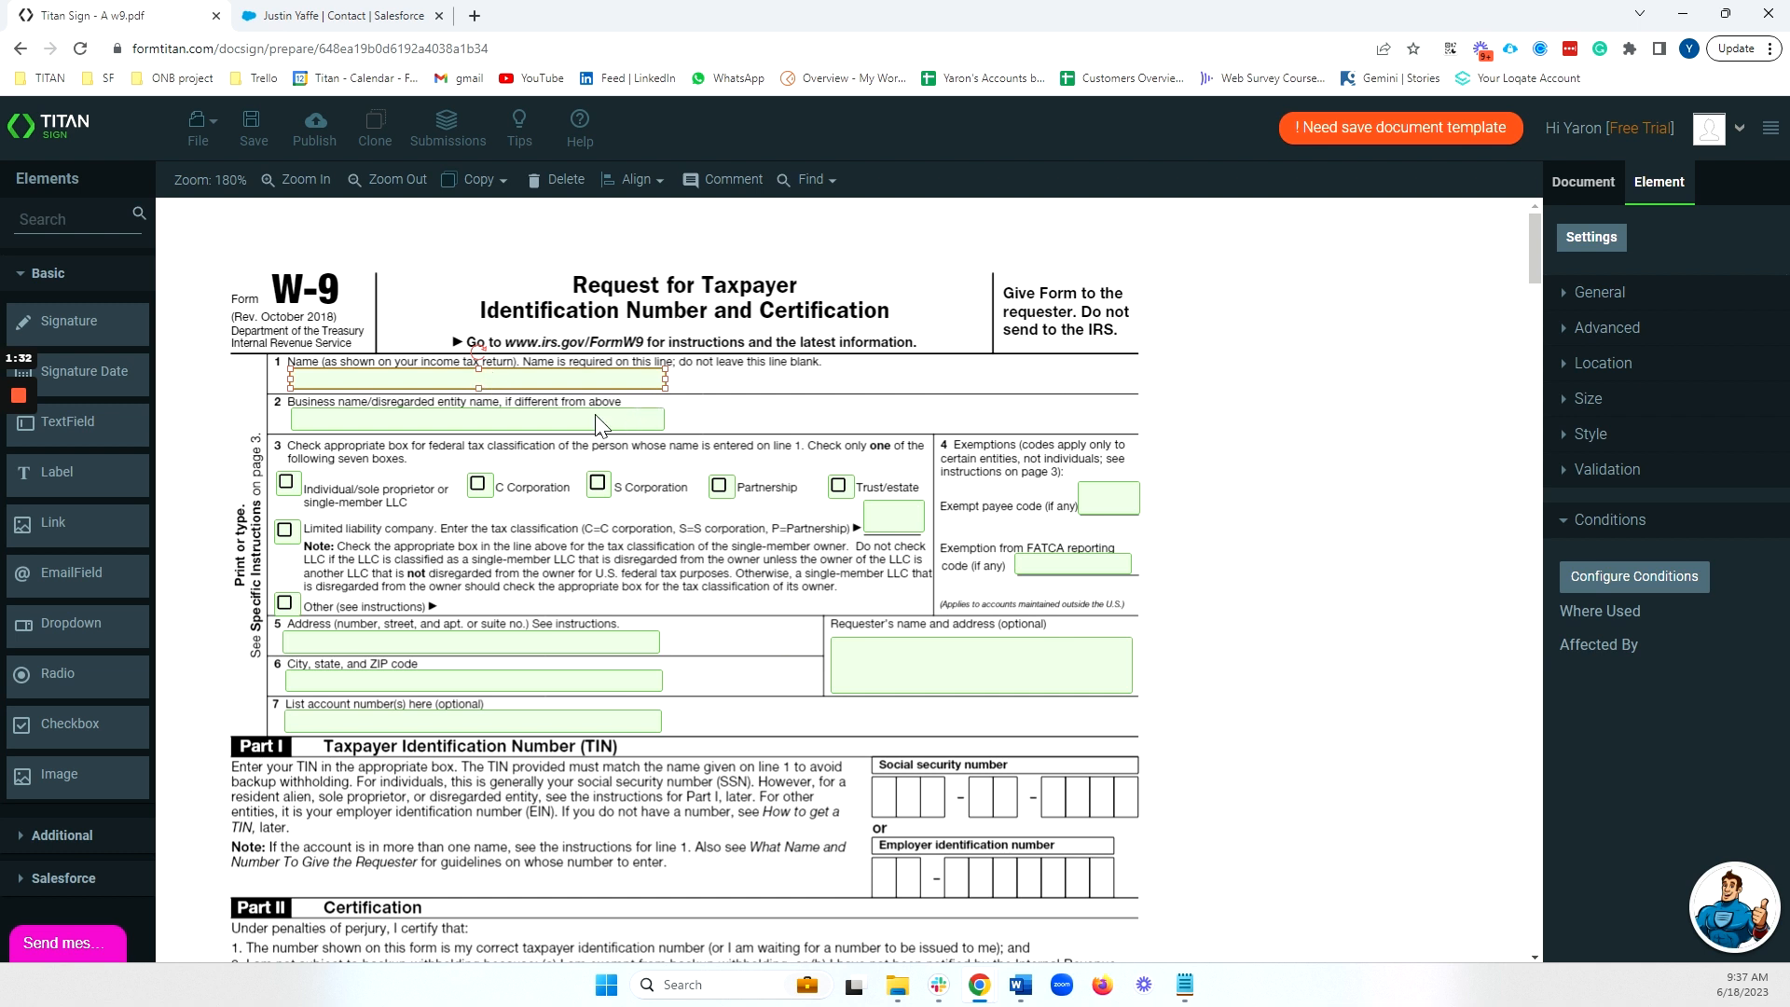
click(533, 430)
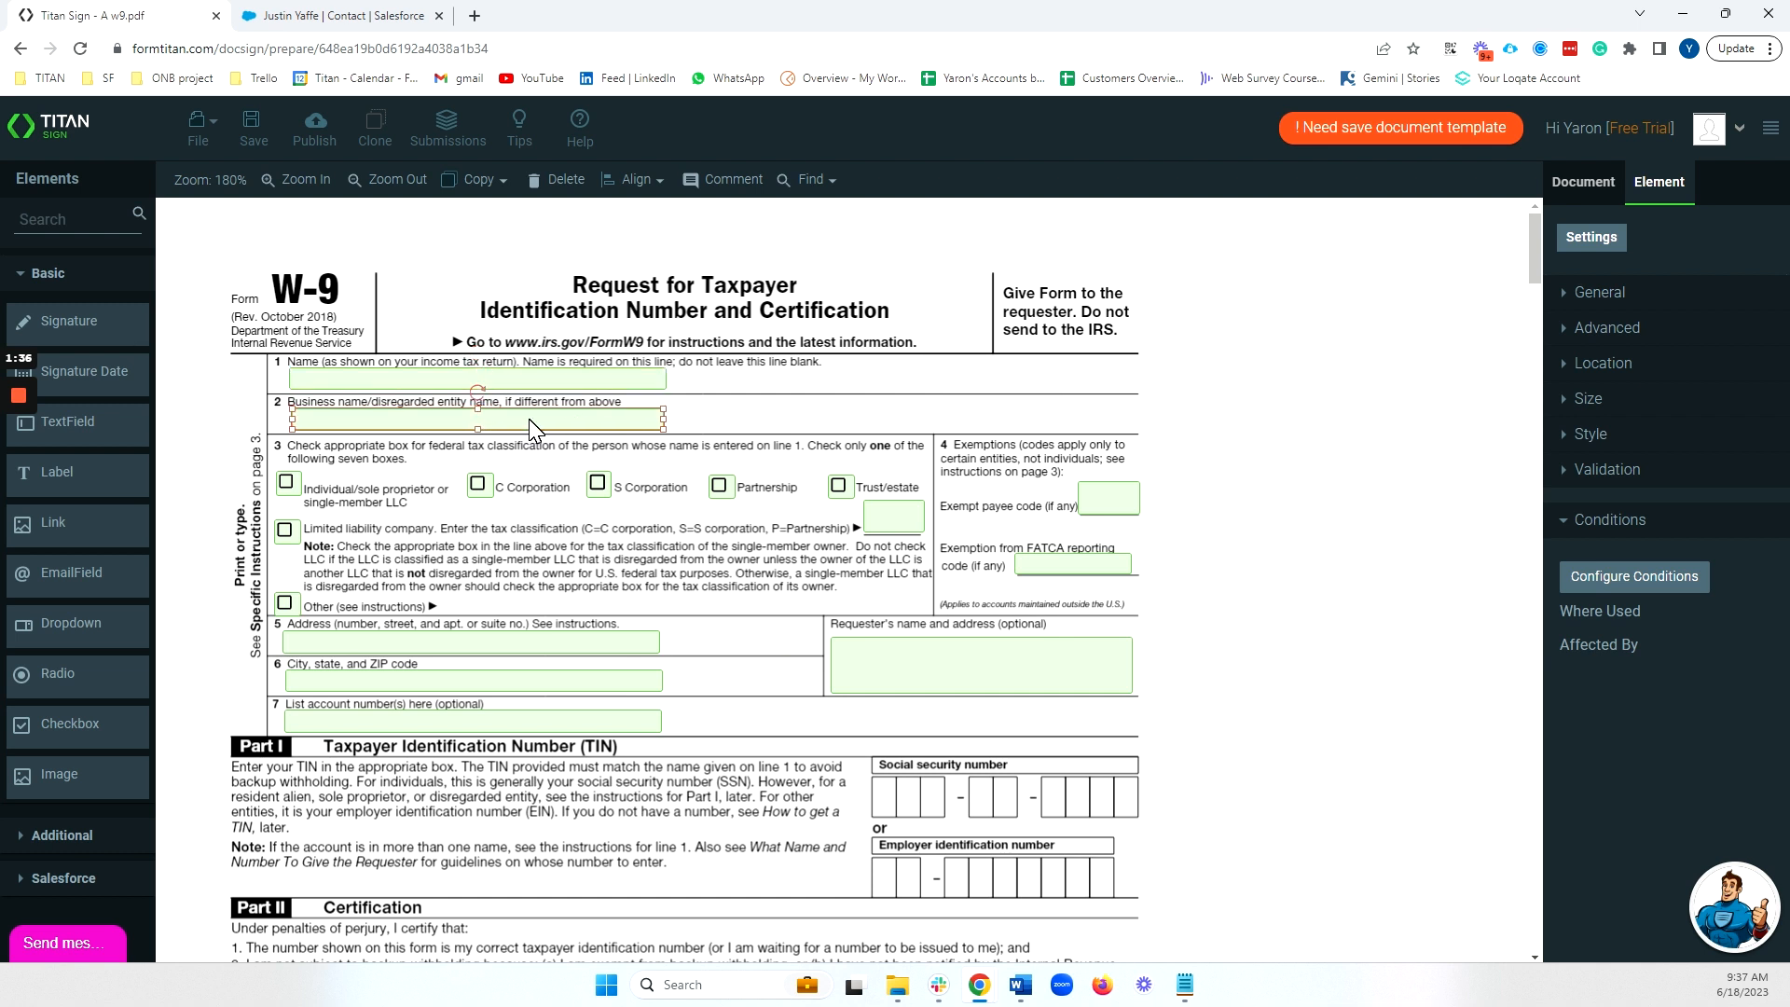
click(615, 382)
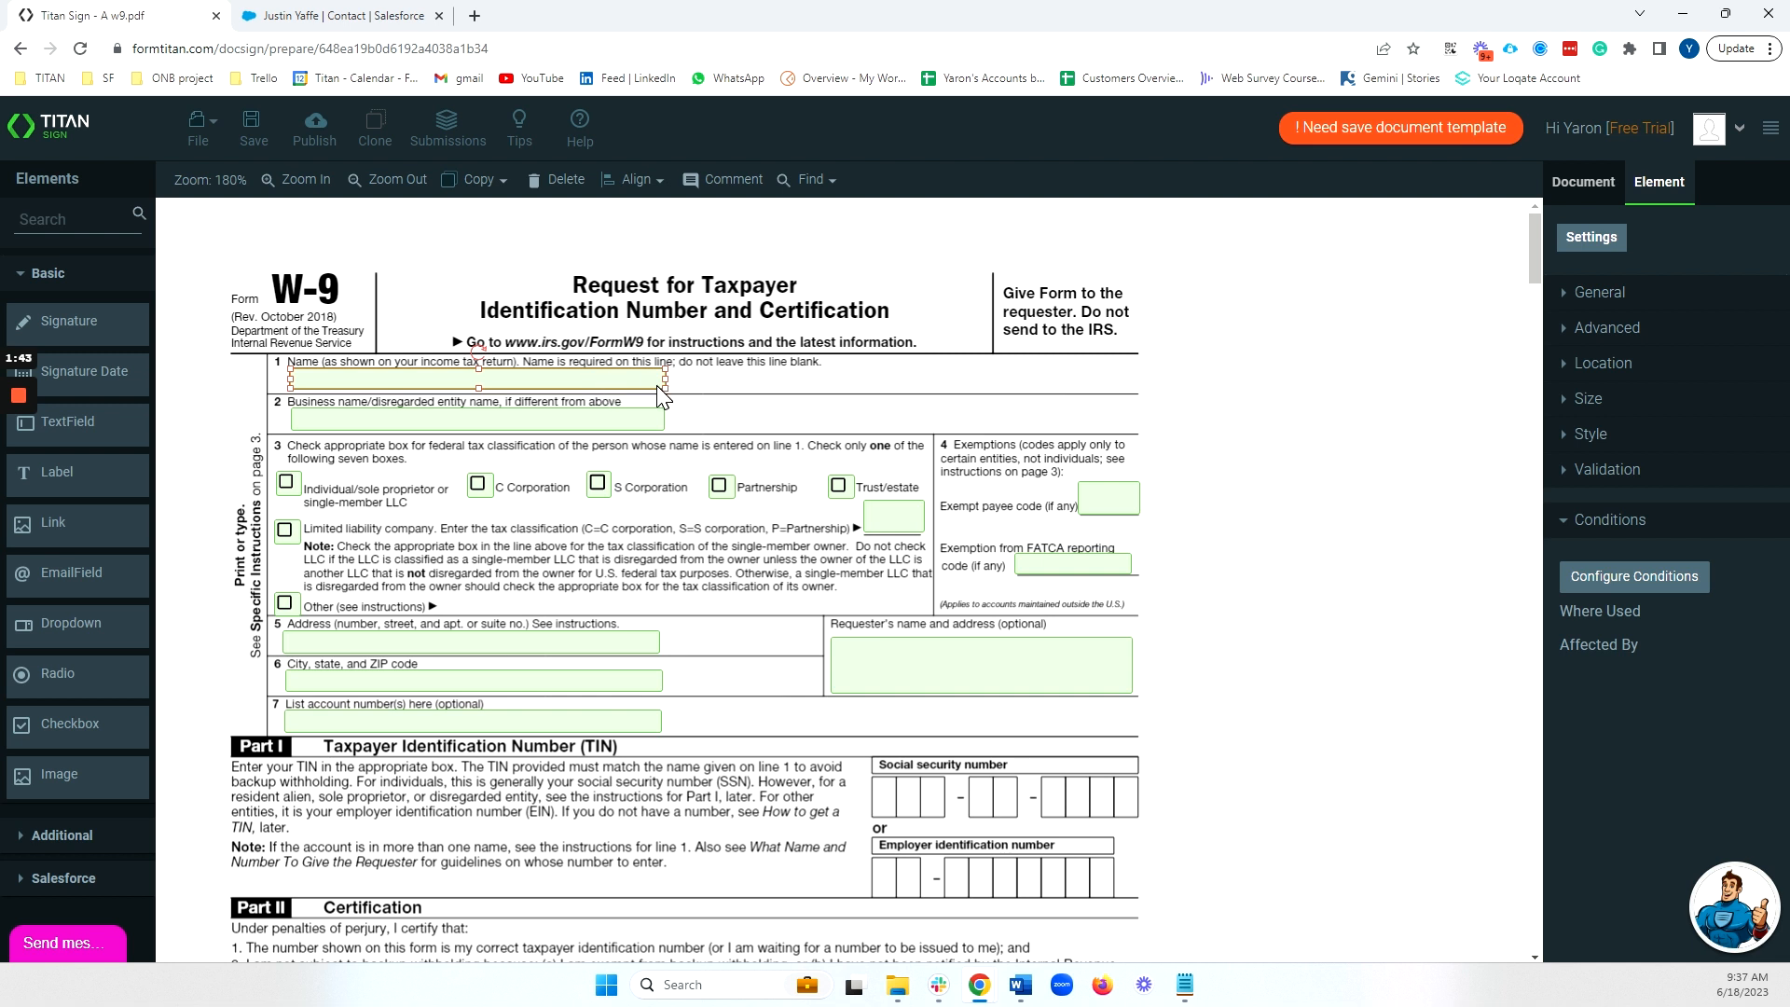
click(1613, 329)
click(1634, 416)
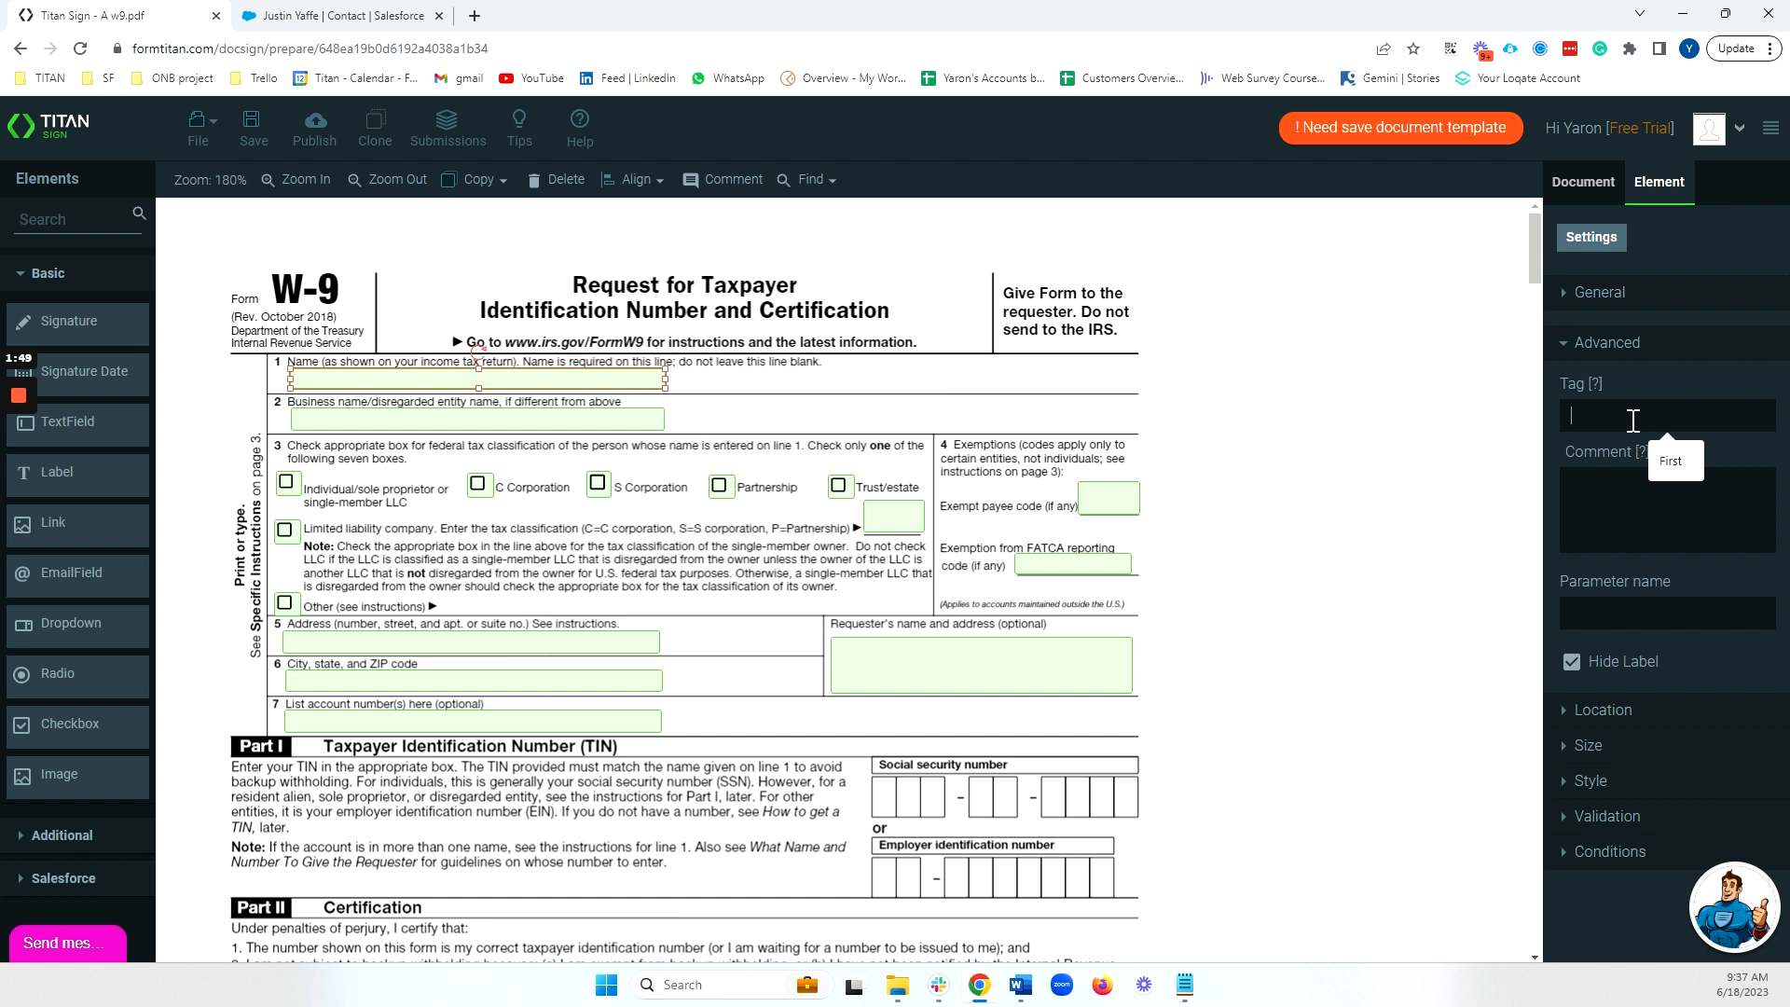
Tag line 1 as 'Name' and line 2 as 'Business Name', then show Name's Conditions.
text(Name)
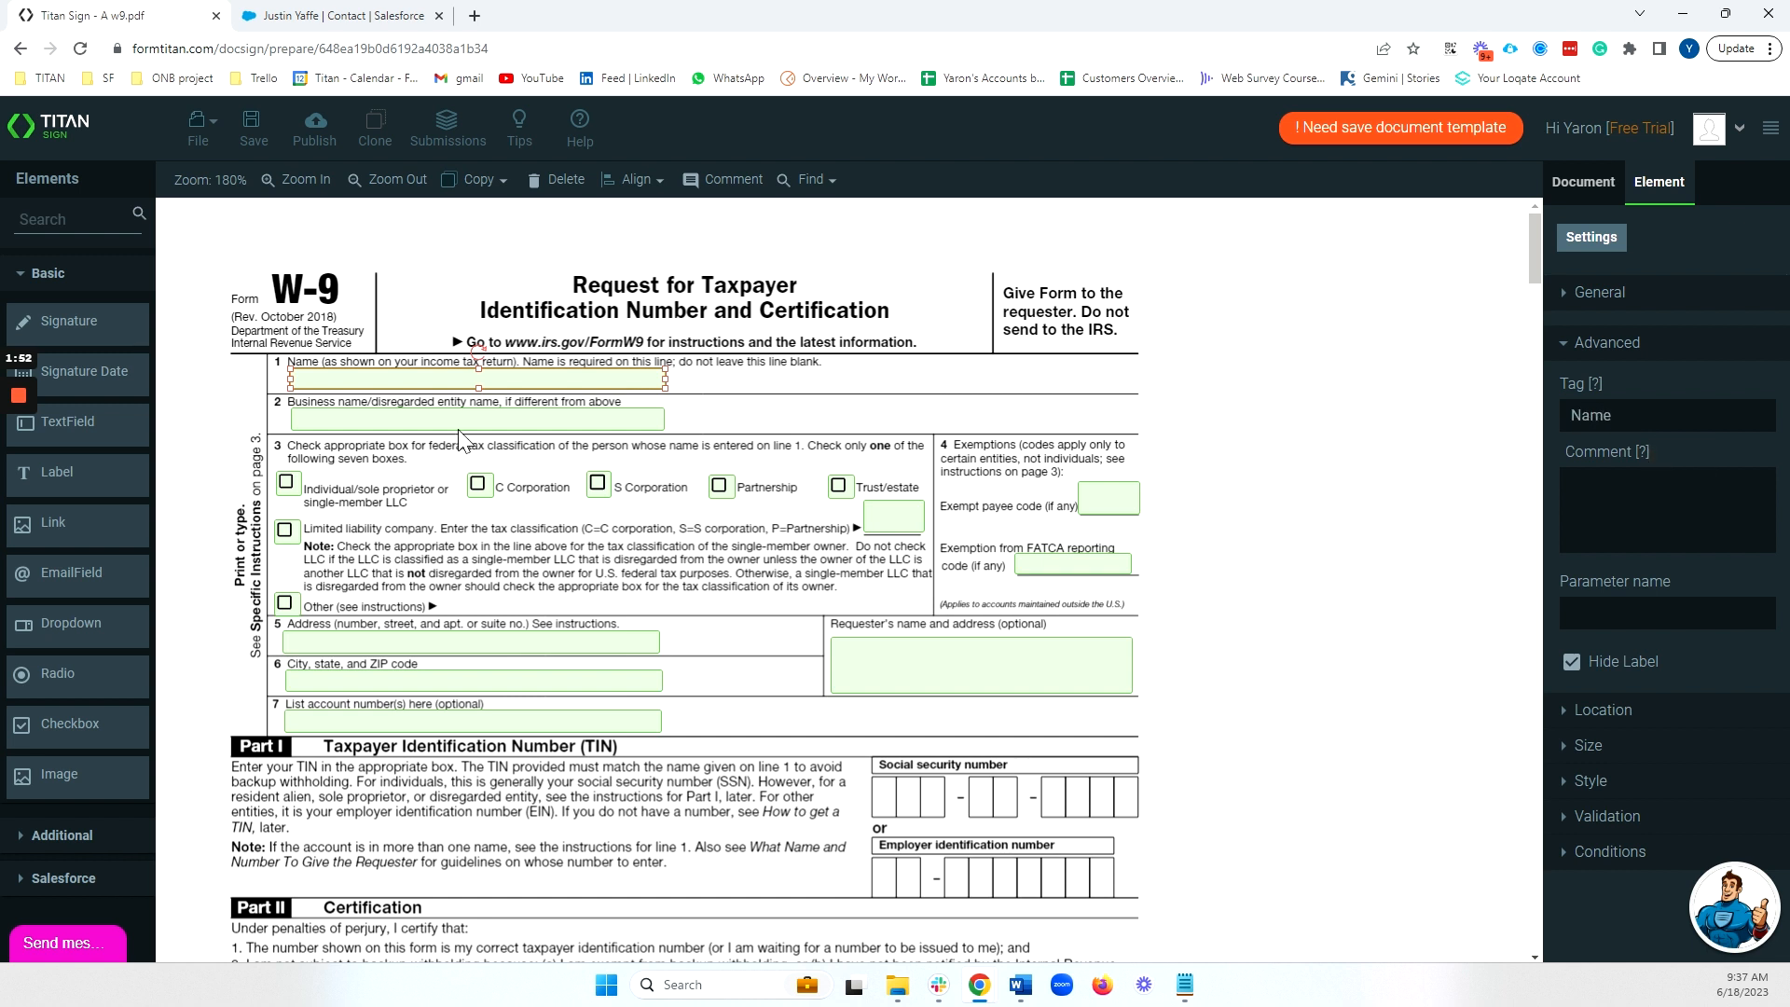
click(447, 418)
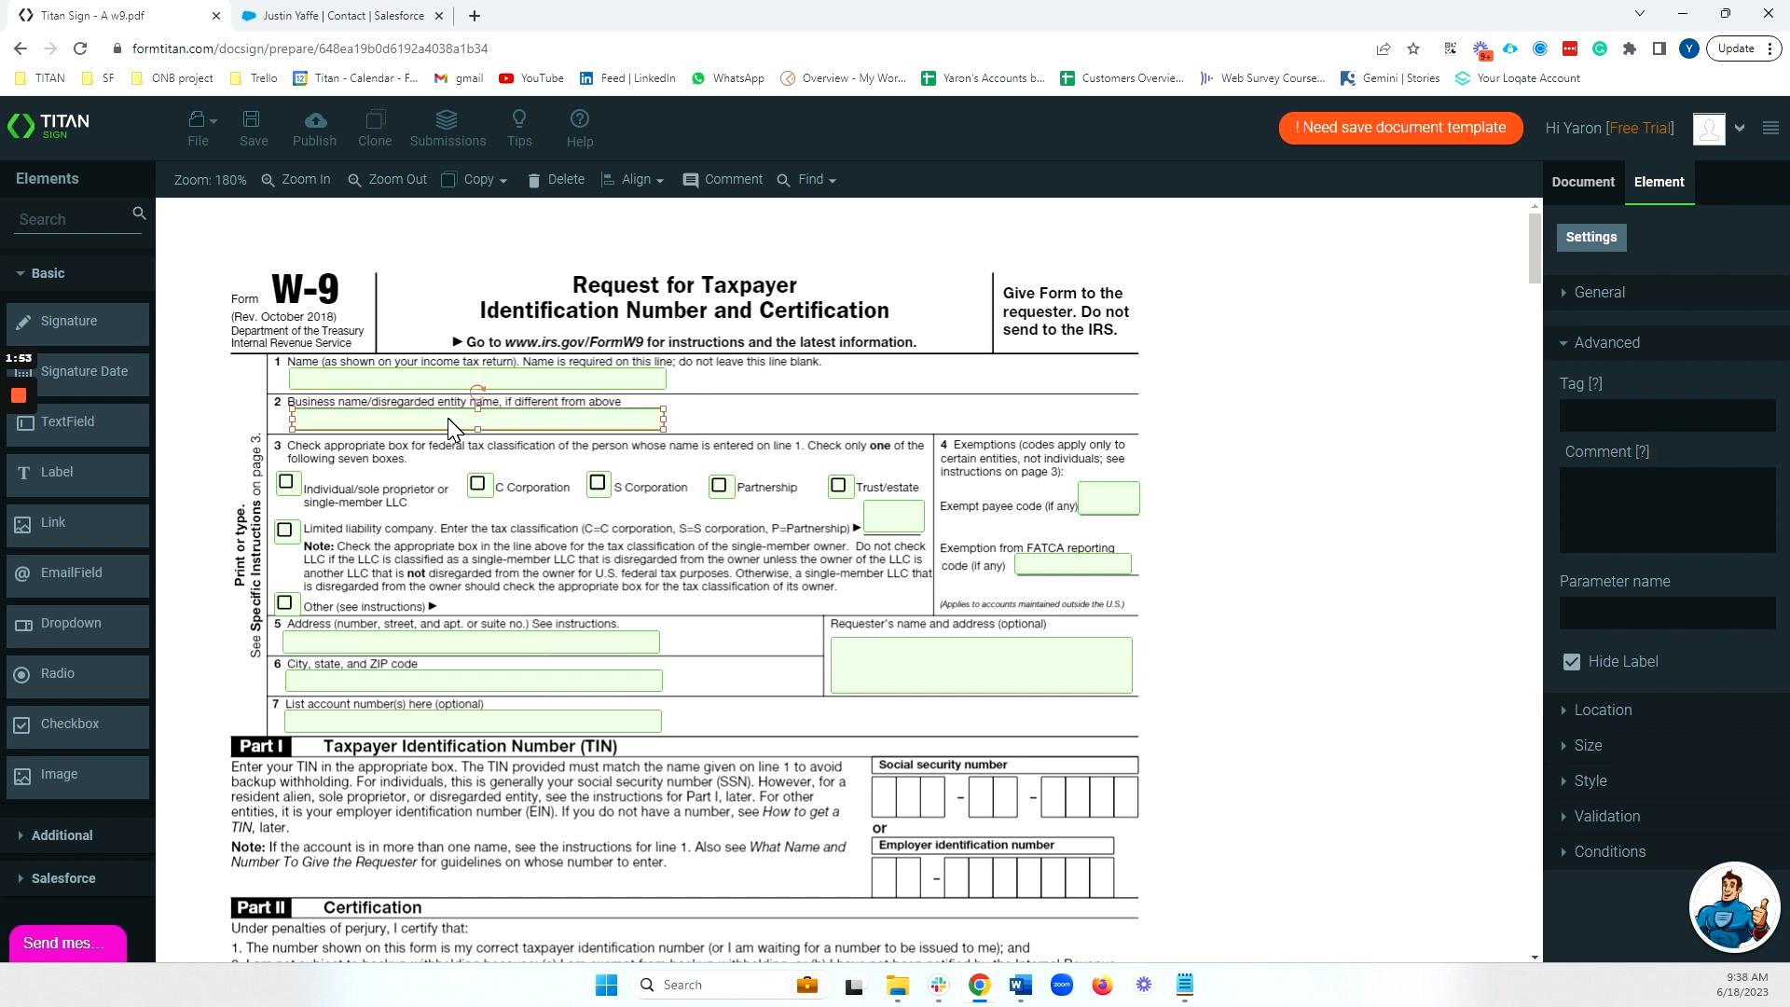
click(1616, 416)
text(Business Name)
click(518, 378)
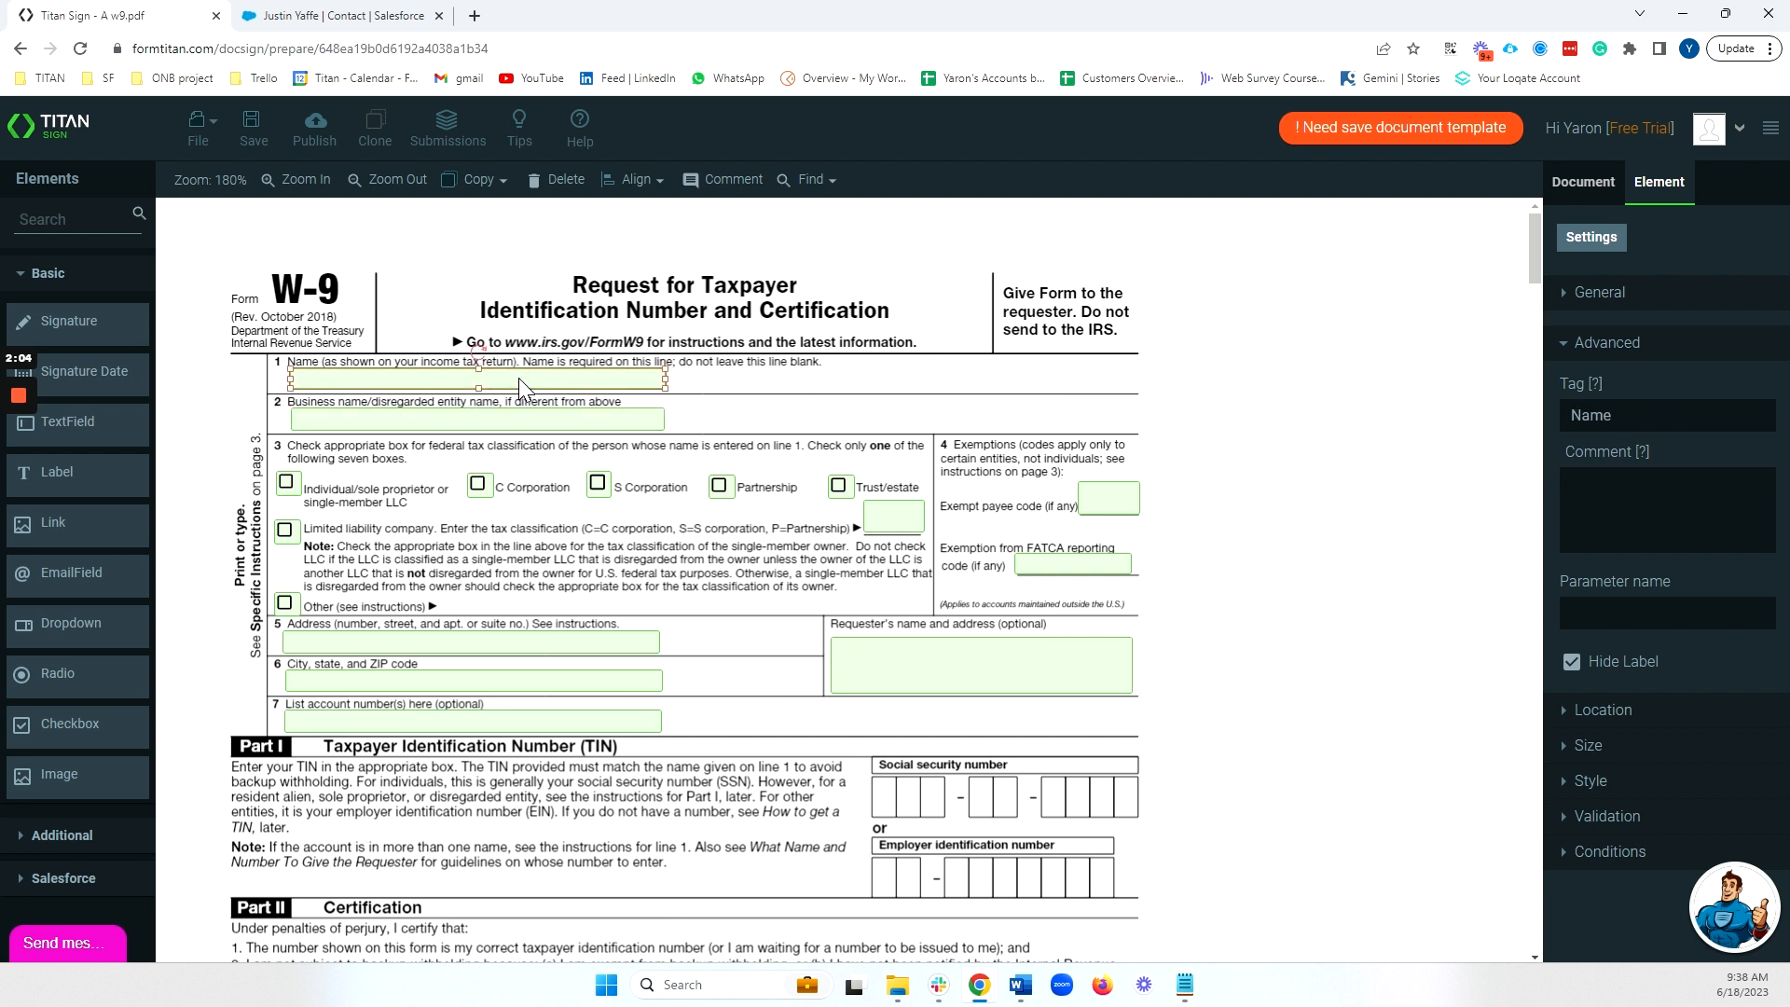
click(1612, 853)
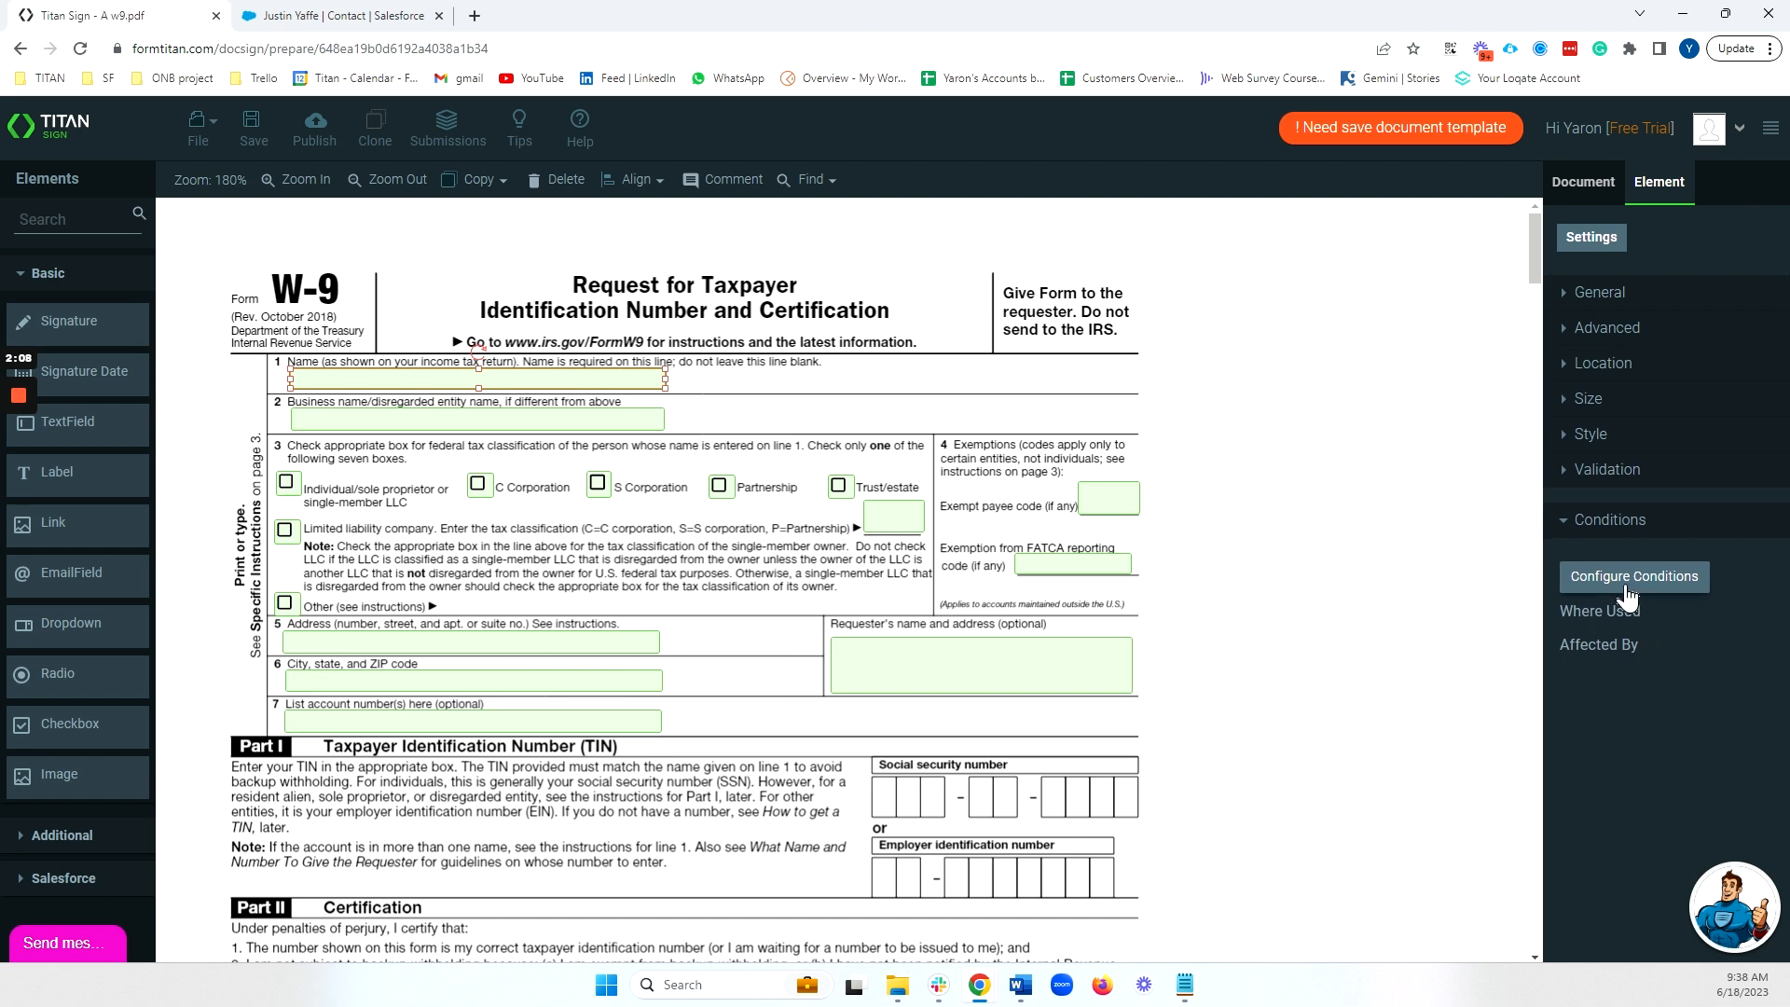
Add a Rule 1 condition: [Name] Is not empty.
click(1626, 586)
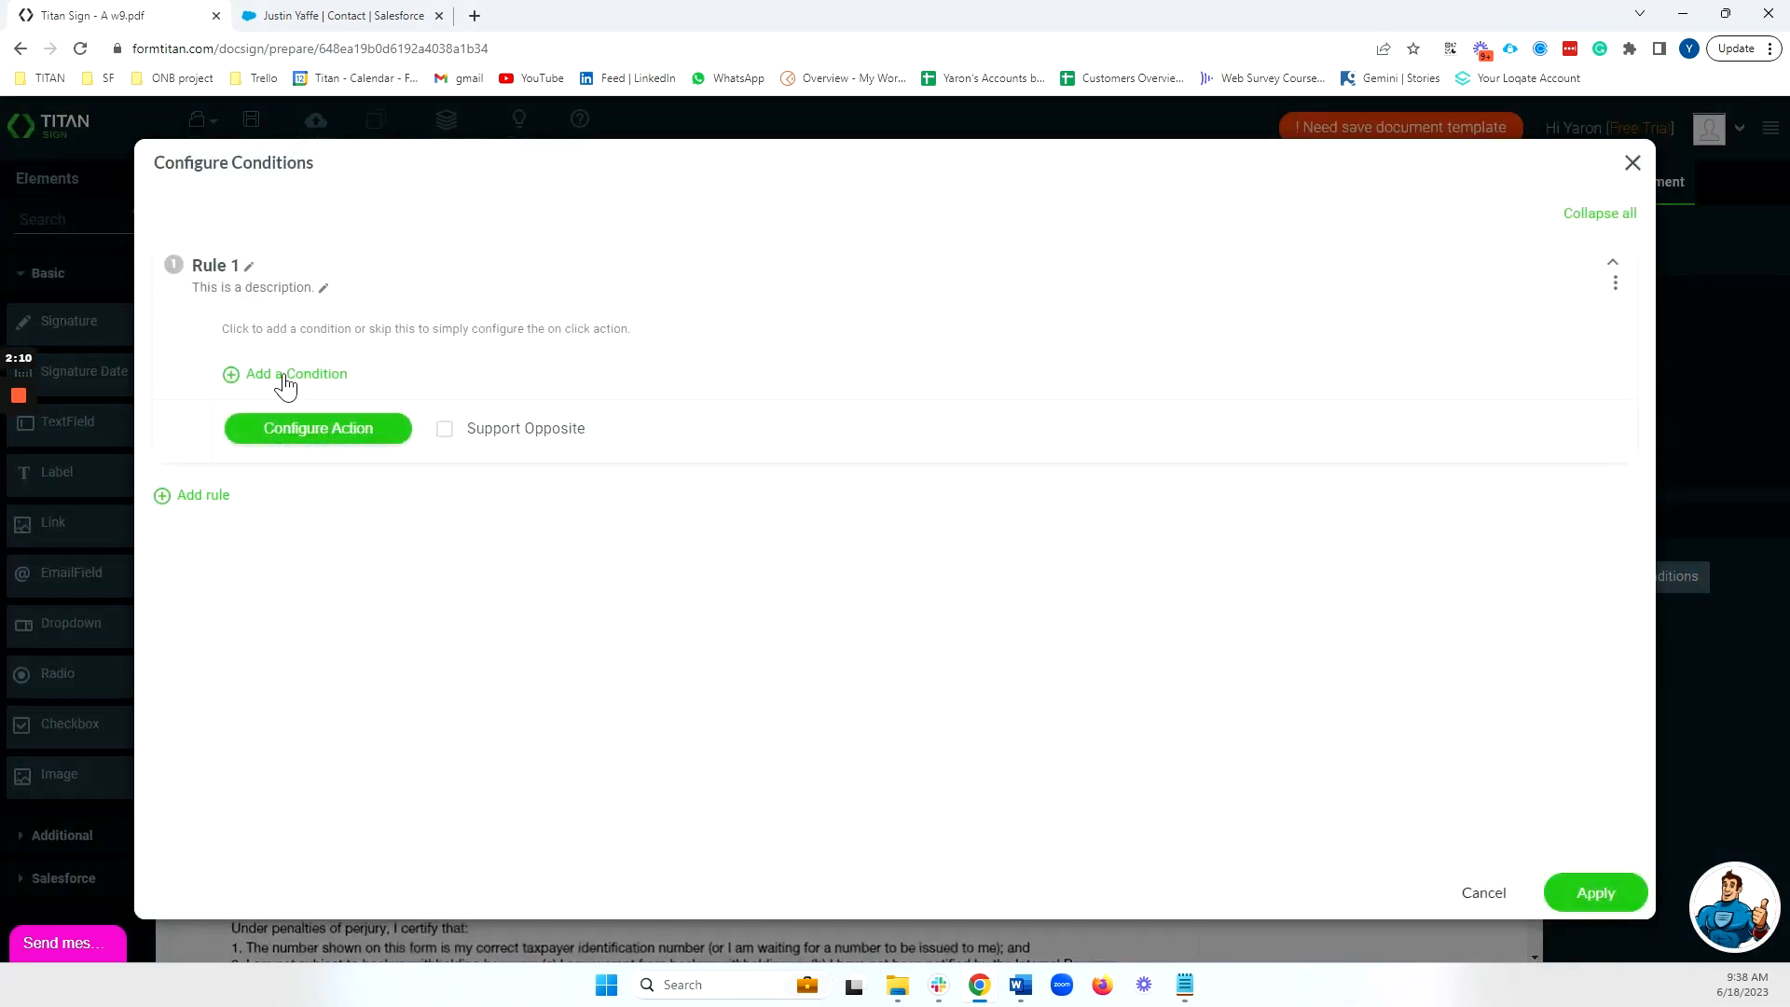
click(286, 382)
click(413, 371)
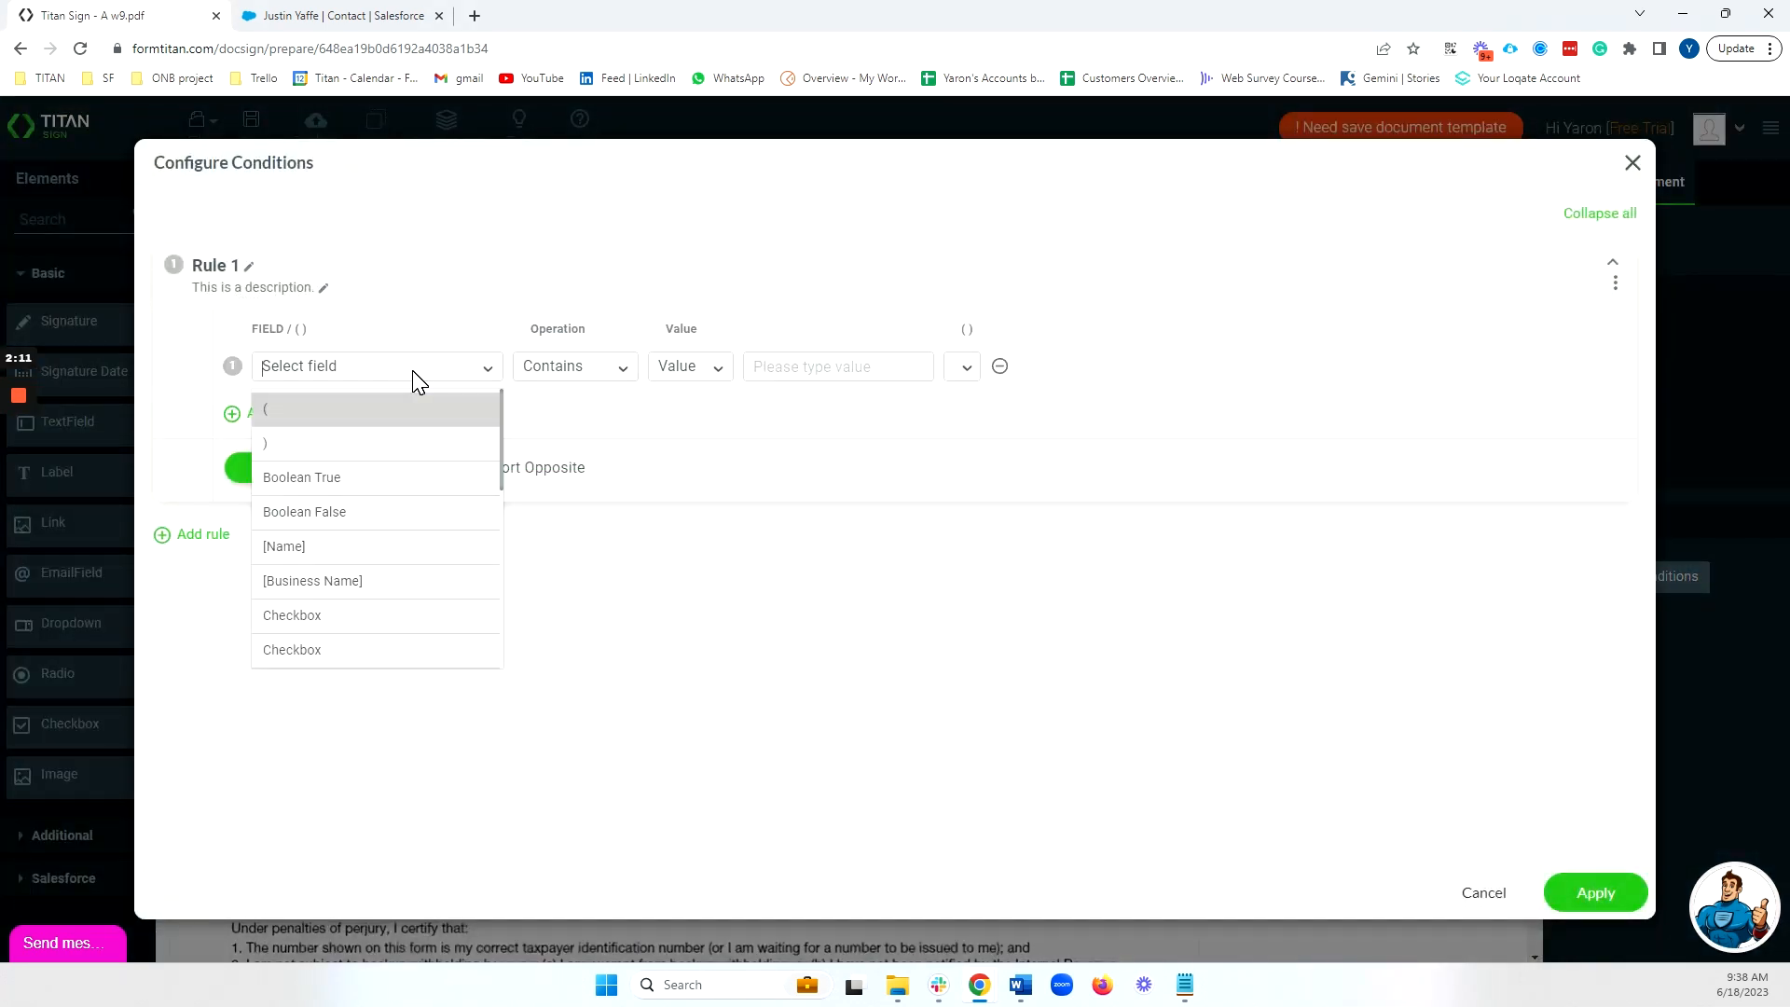
click(376, 551)
click(533, 378)
text(is)
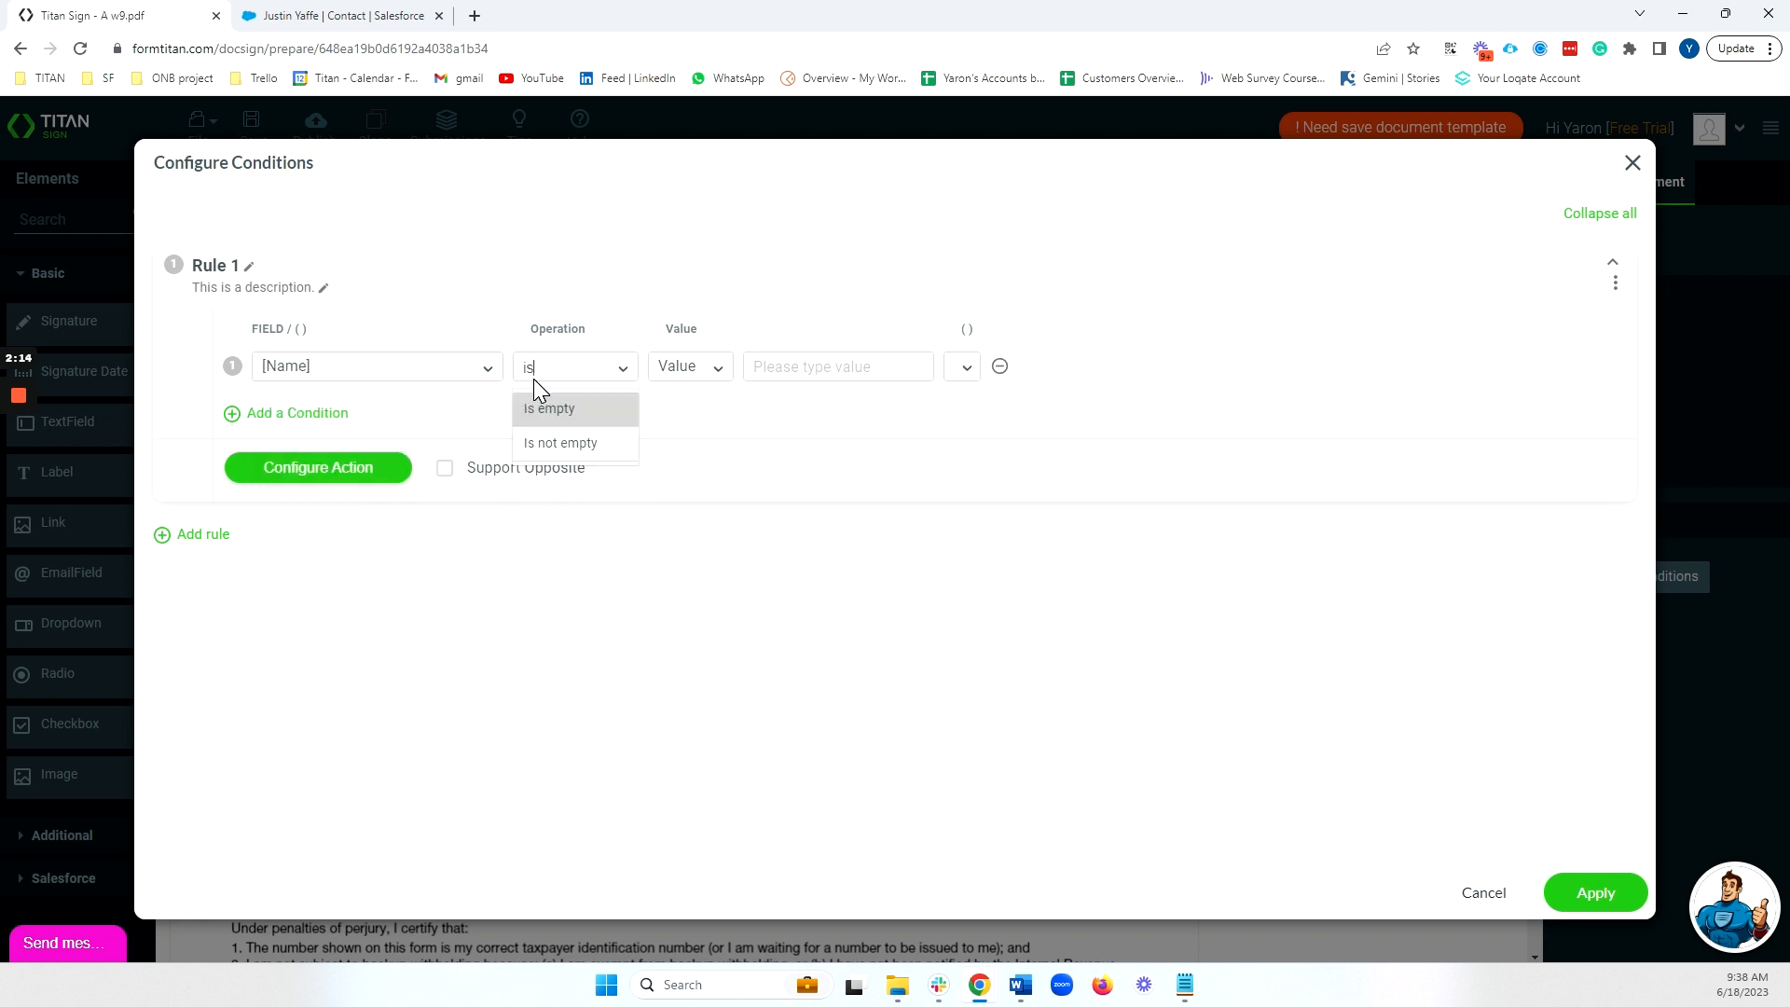
click(550, 443)
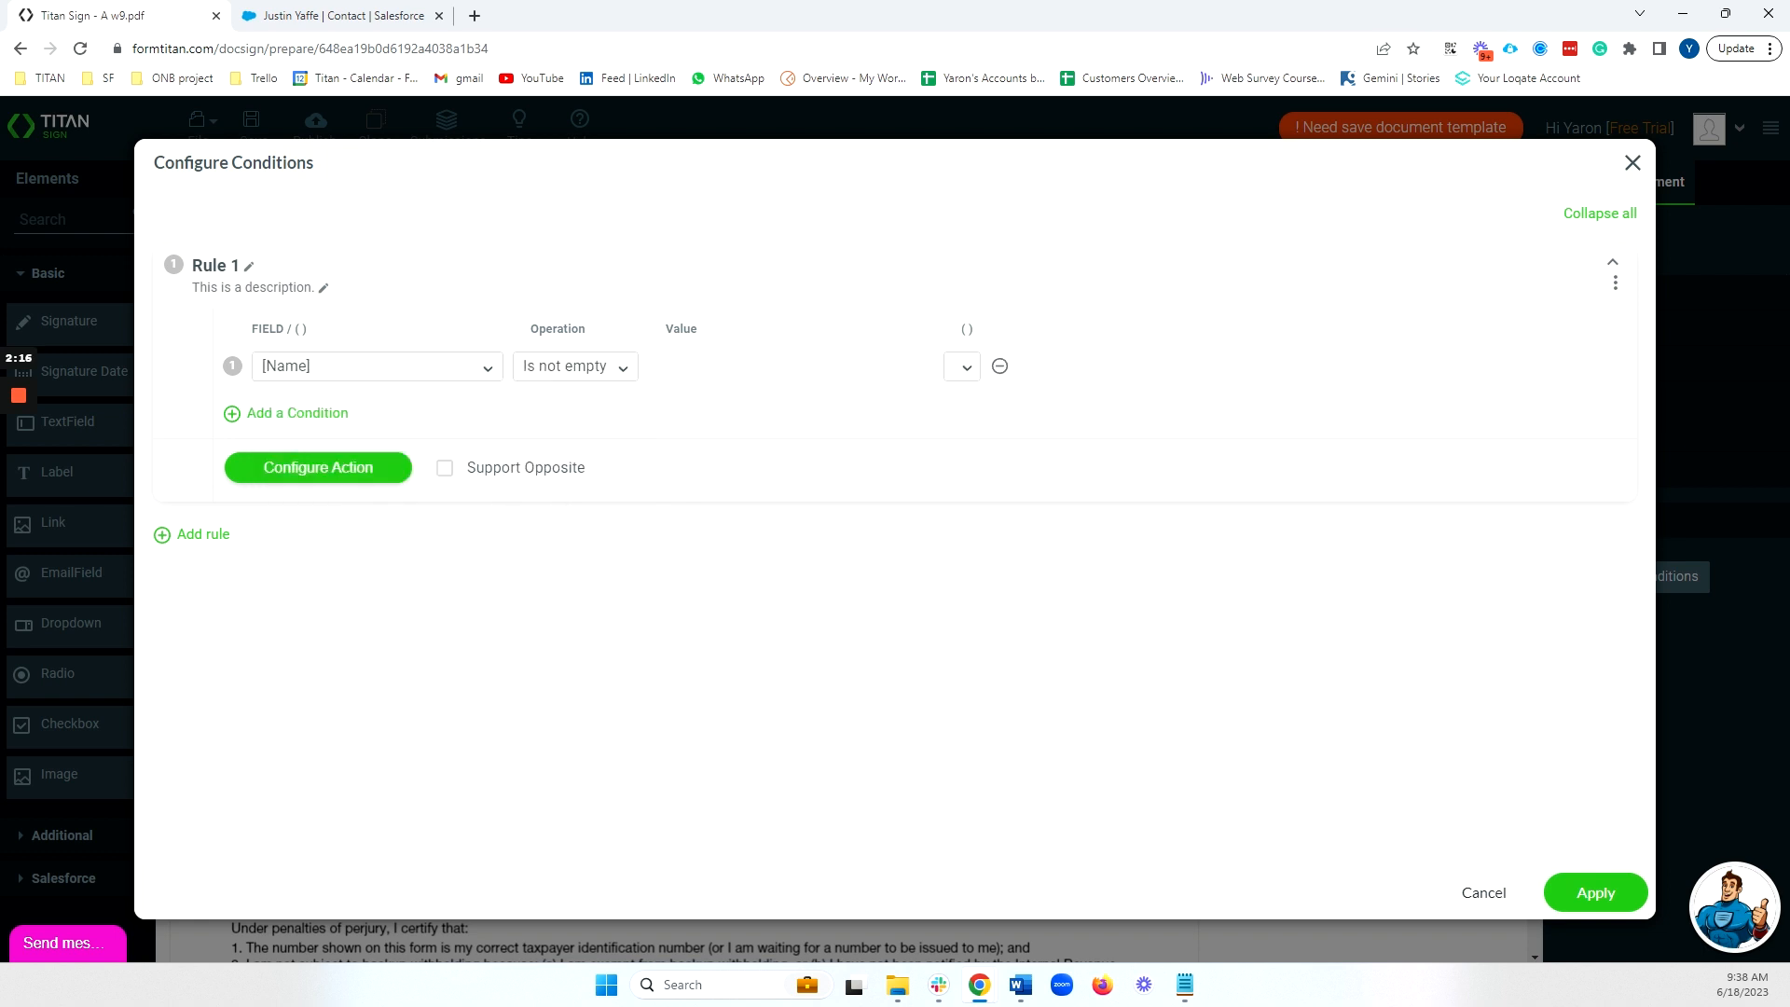
Set the rule's action to Set value from [Name] on [Business Name] and apply.
click(389, 476)
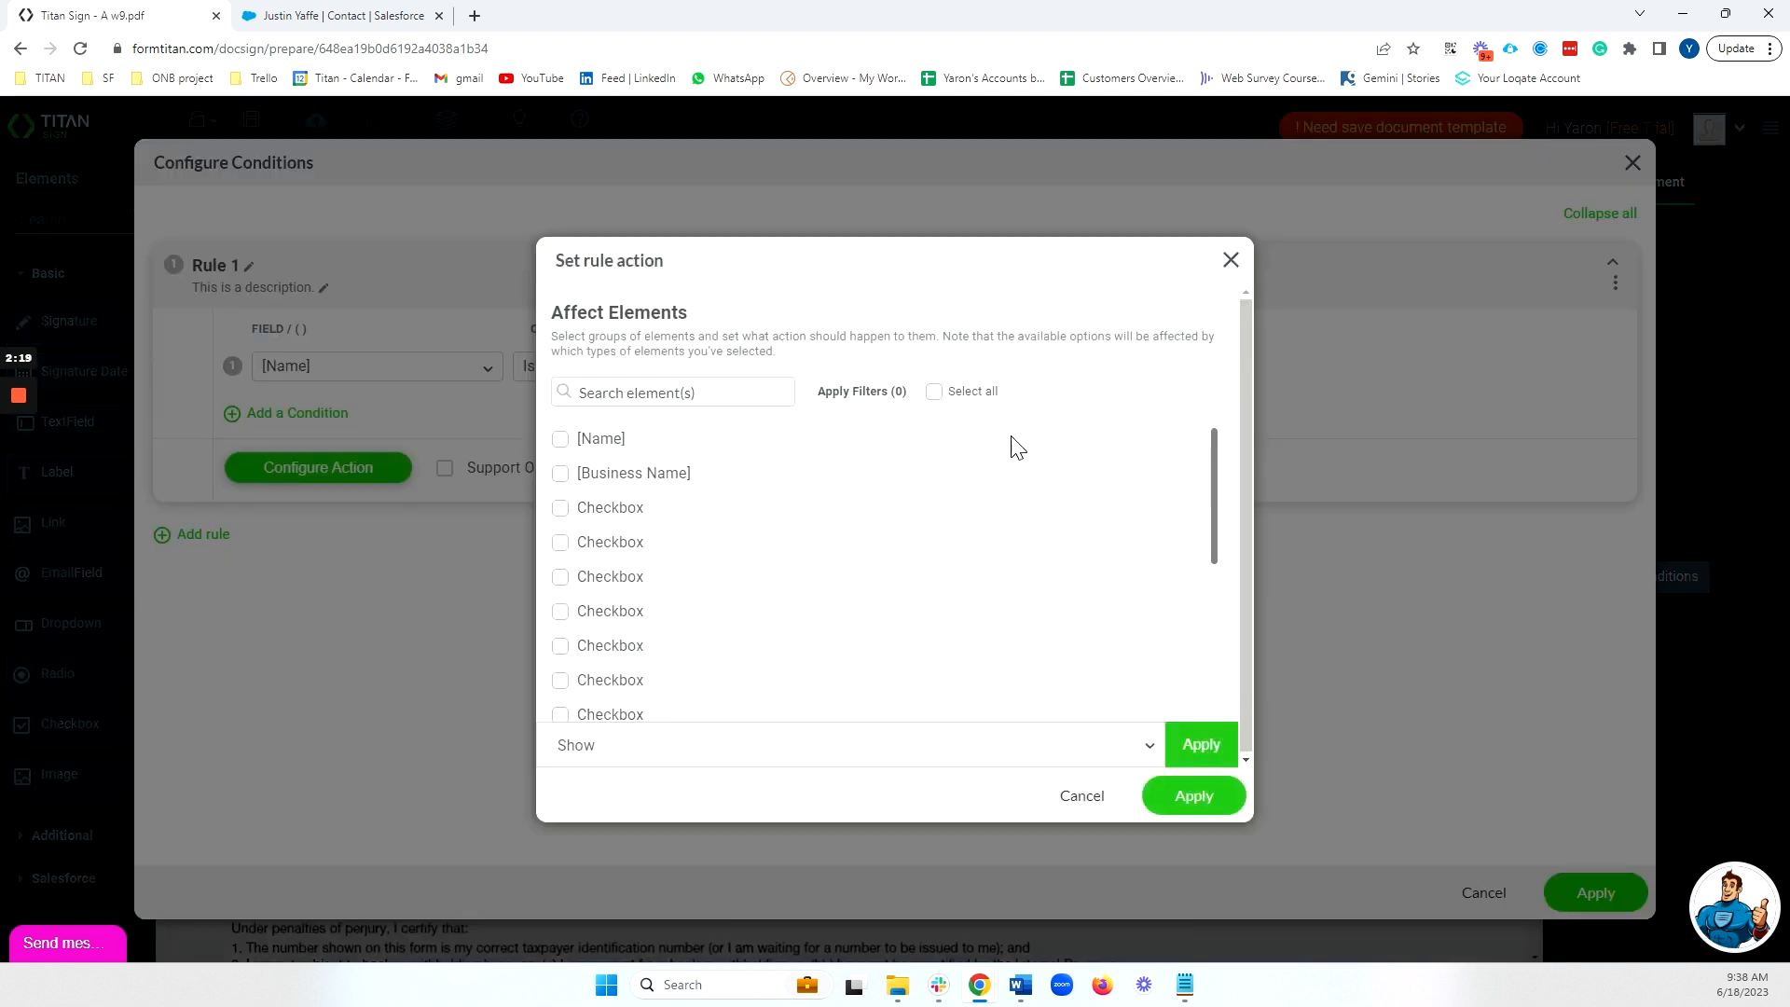
click(663, 745)
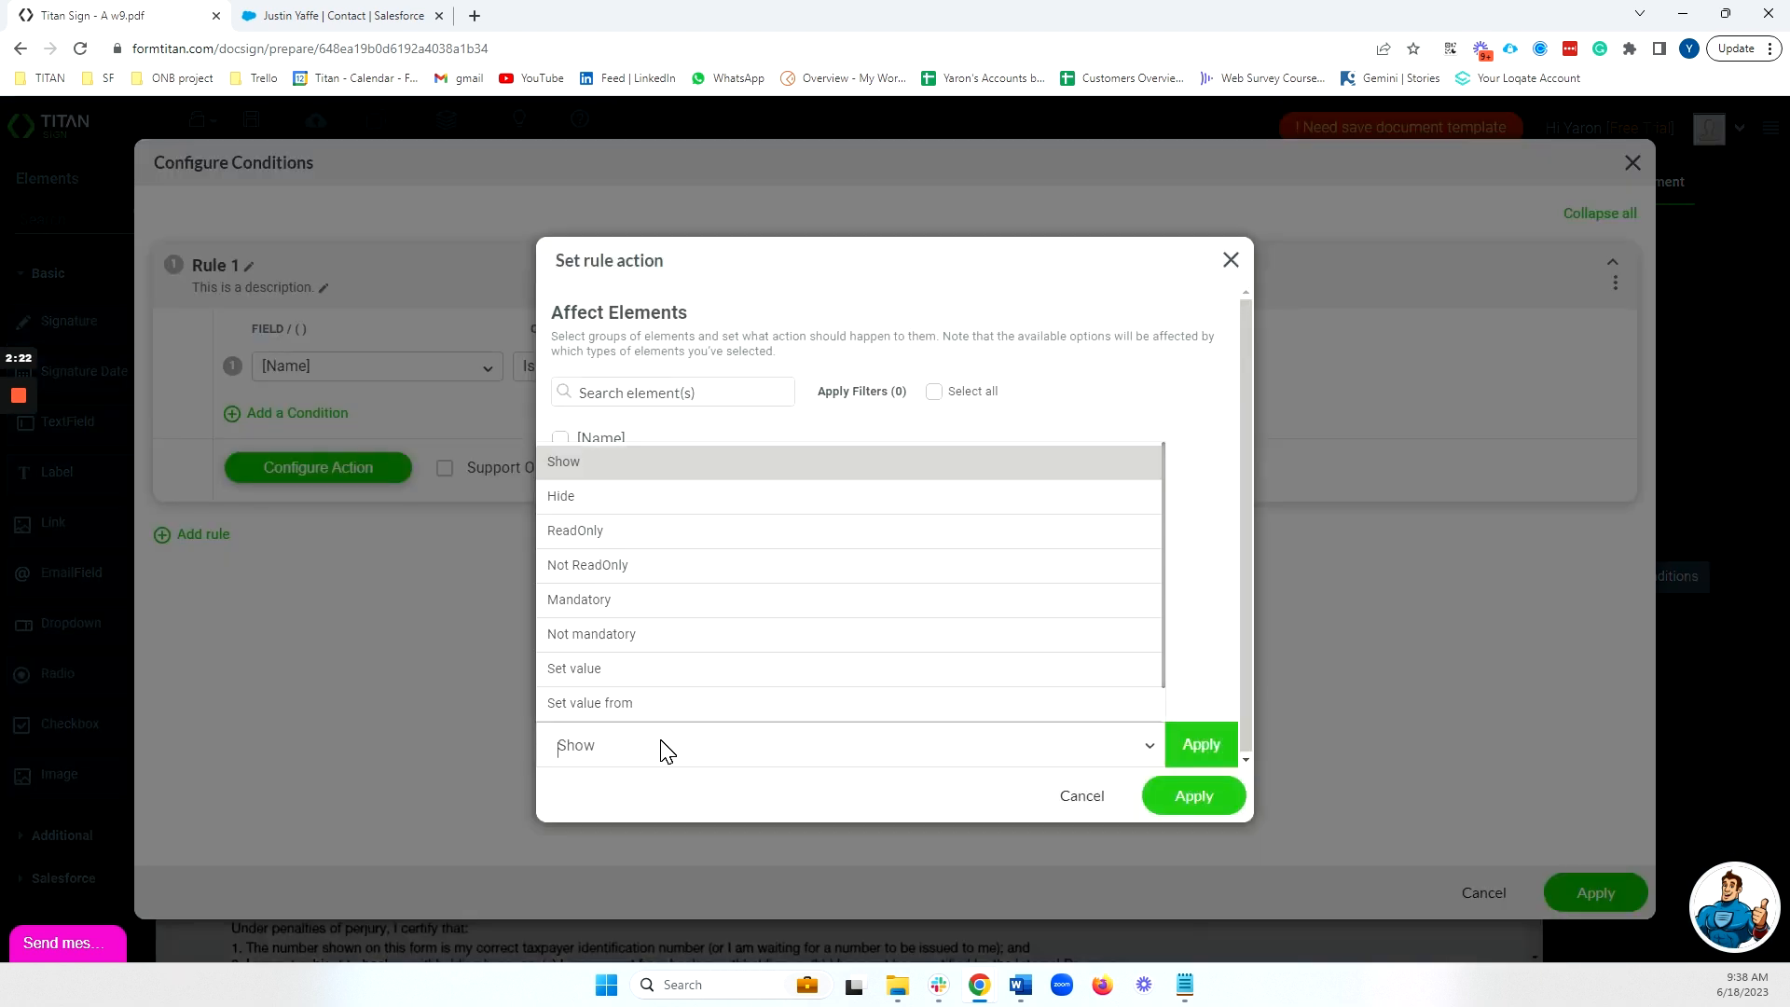
click(671, 709)
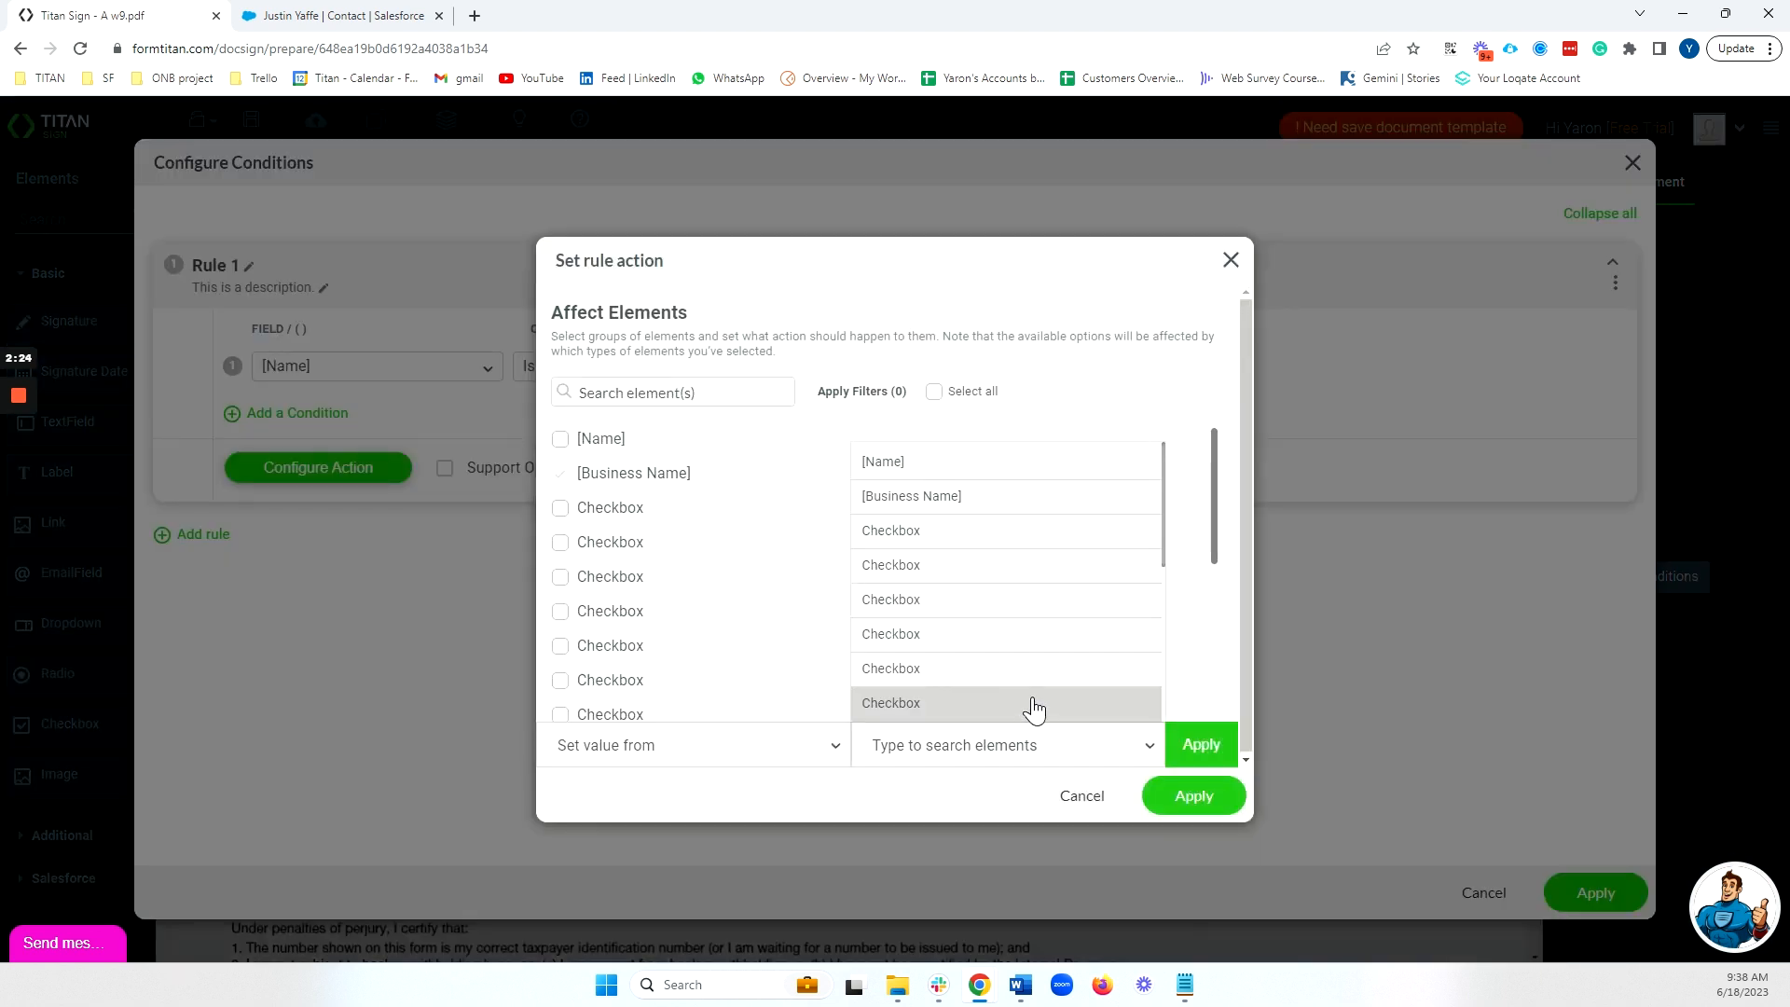
click(981, 465)
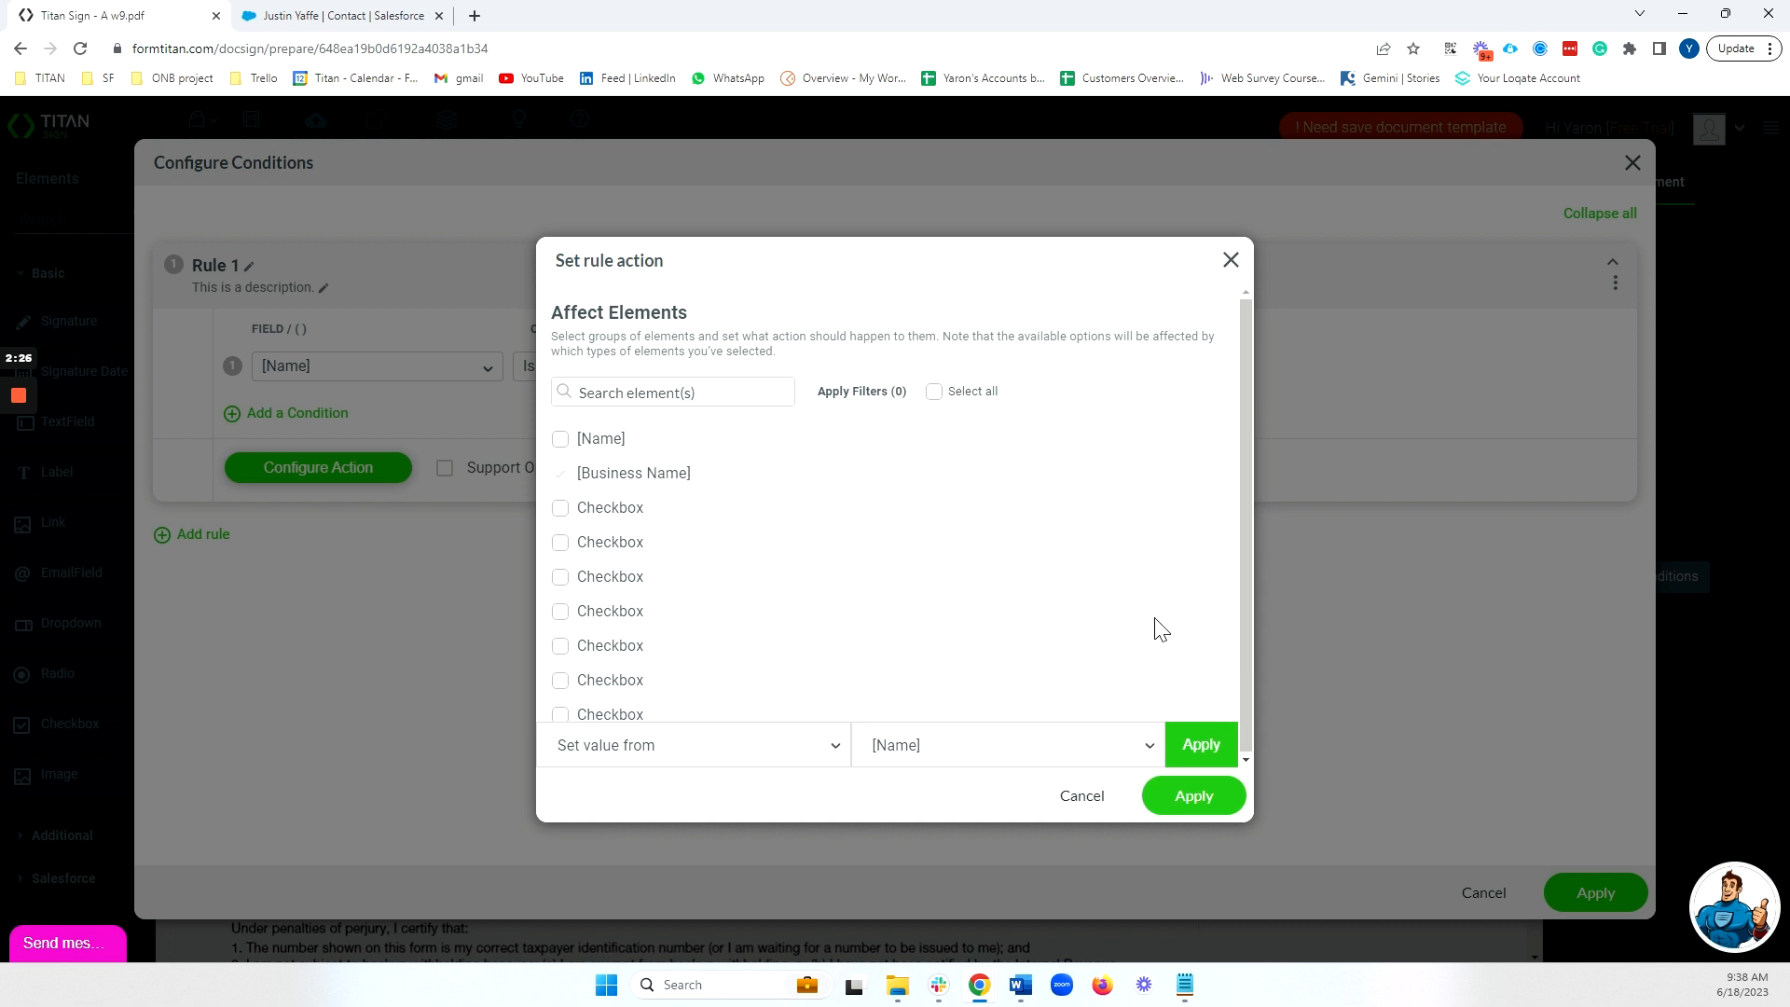
click(1200, 747)
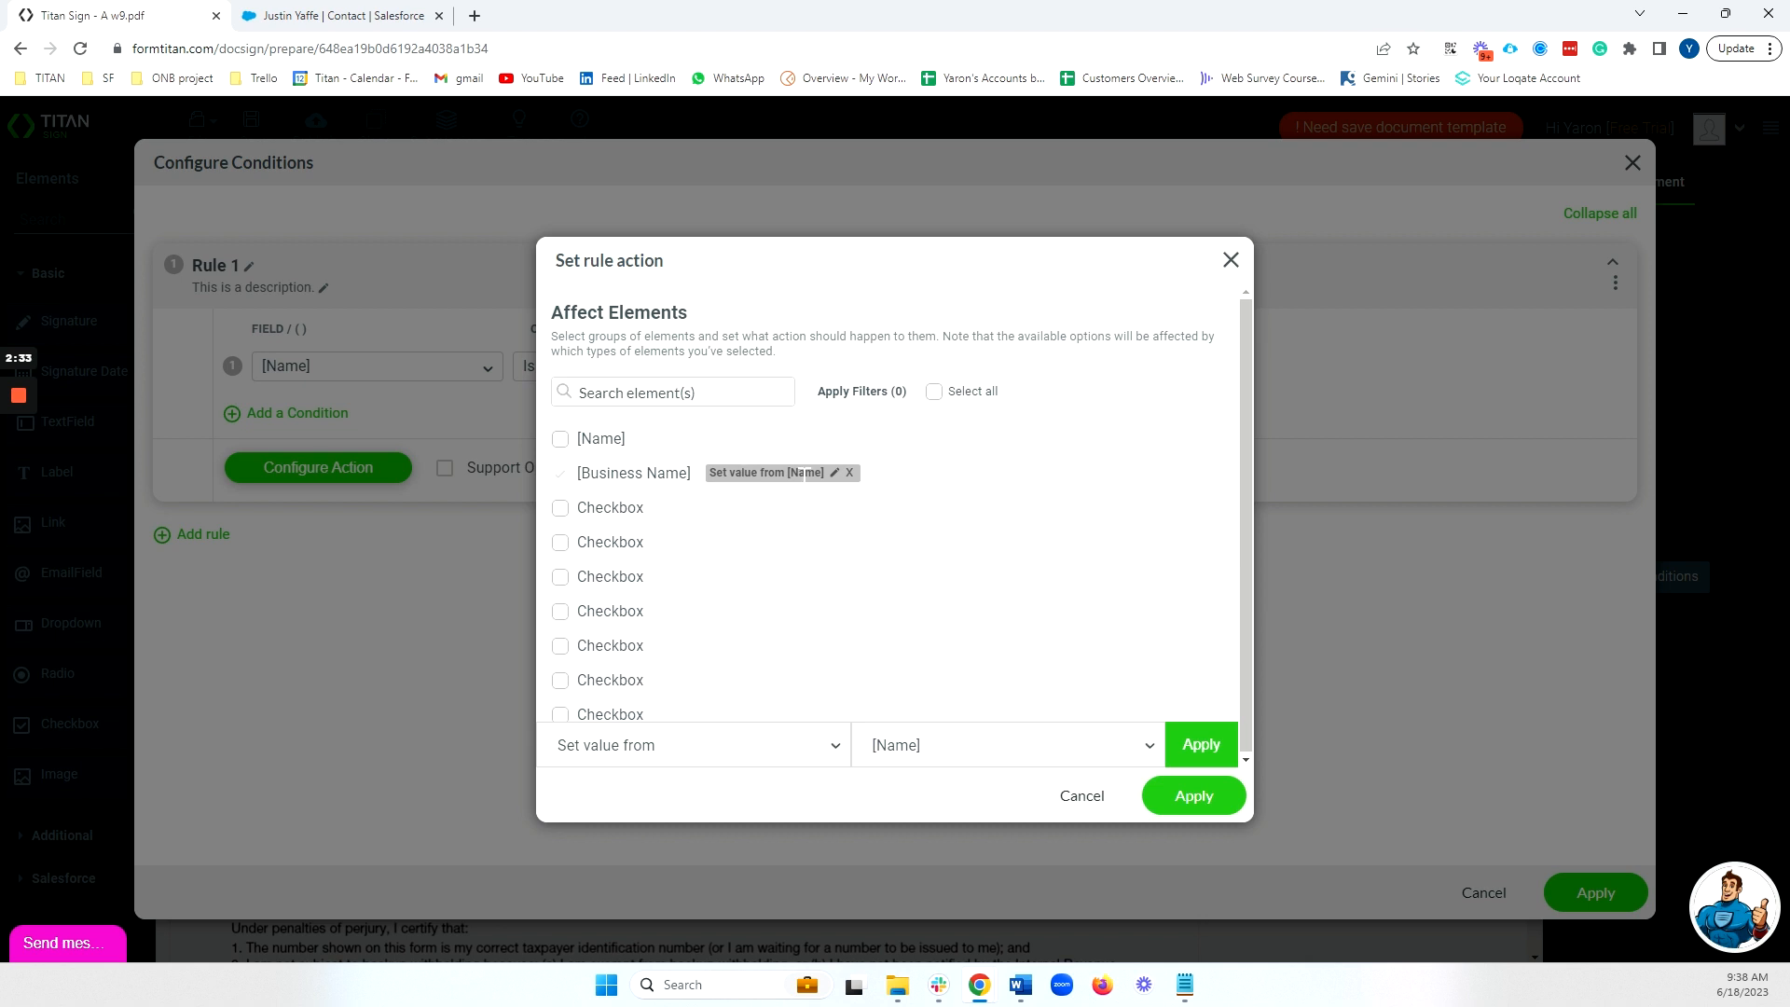
click(1180, 804)
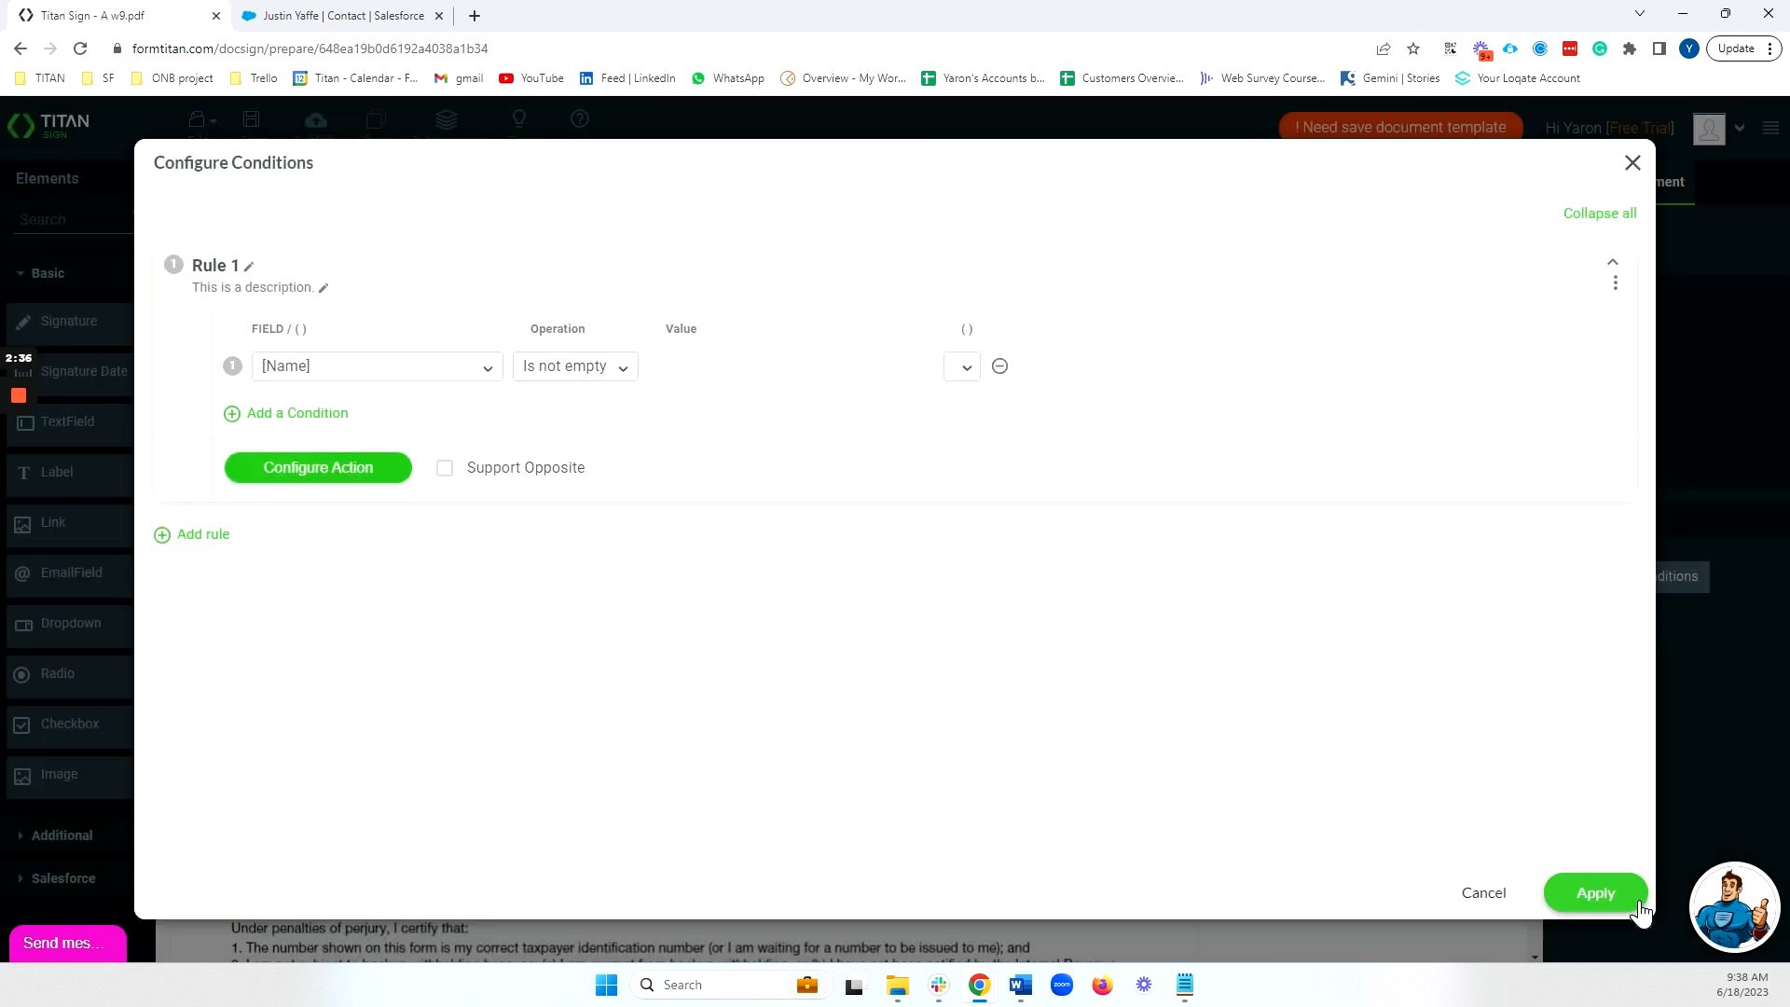
click(1638, 903)
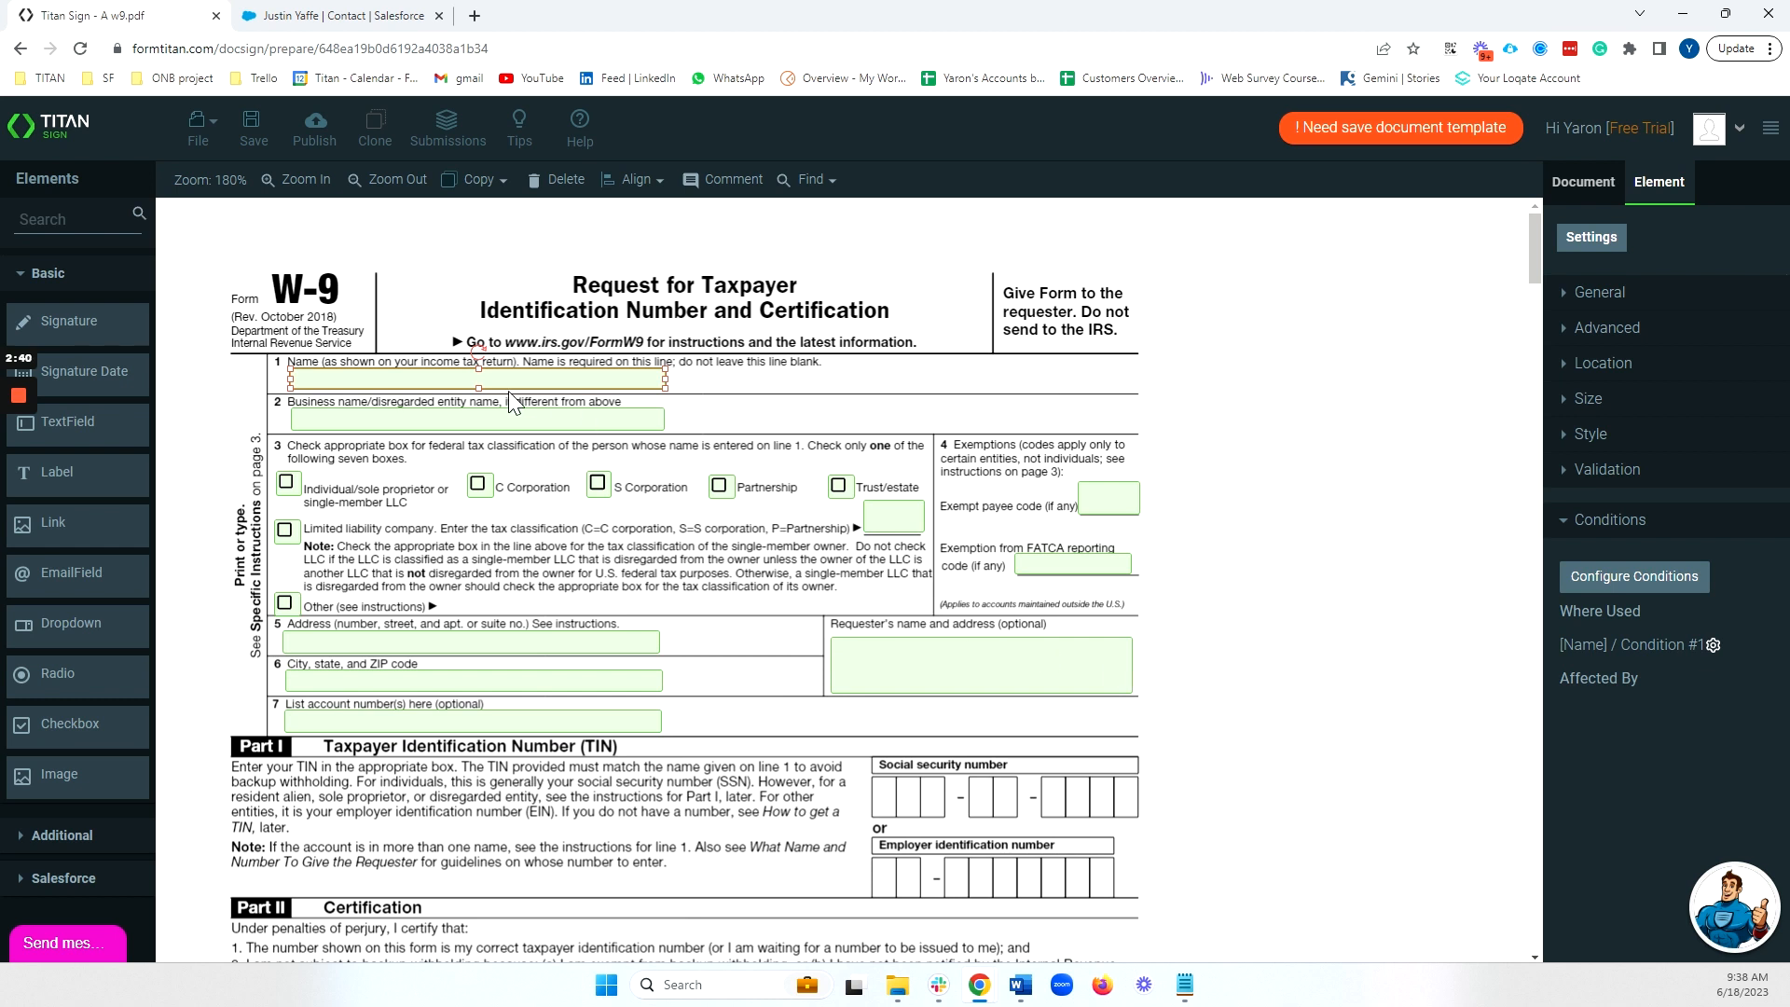
Turn on Is Required under Validation, check the Sign Here signature box, and show Document Settings.
click(1634, 481)
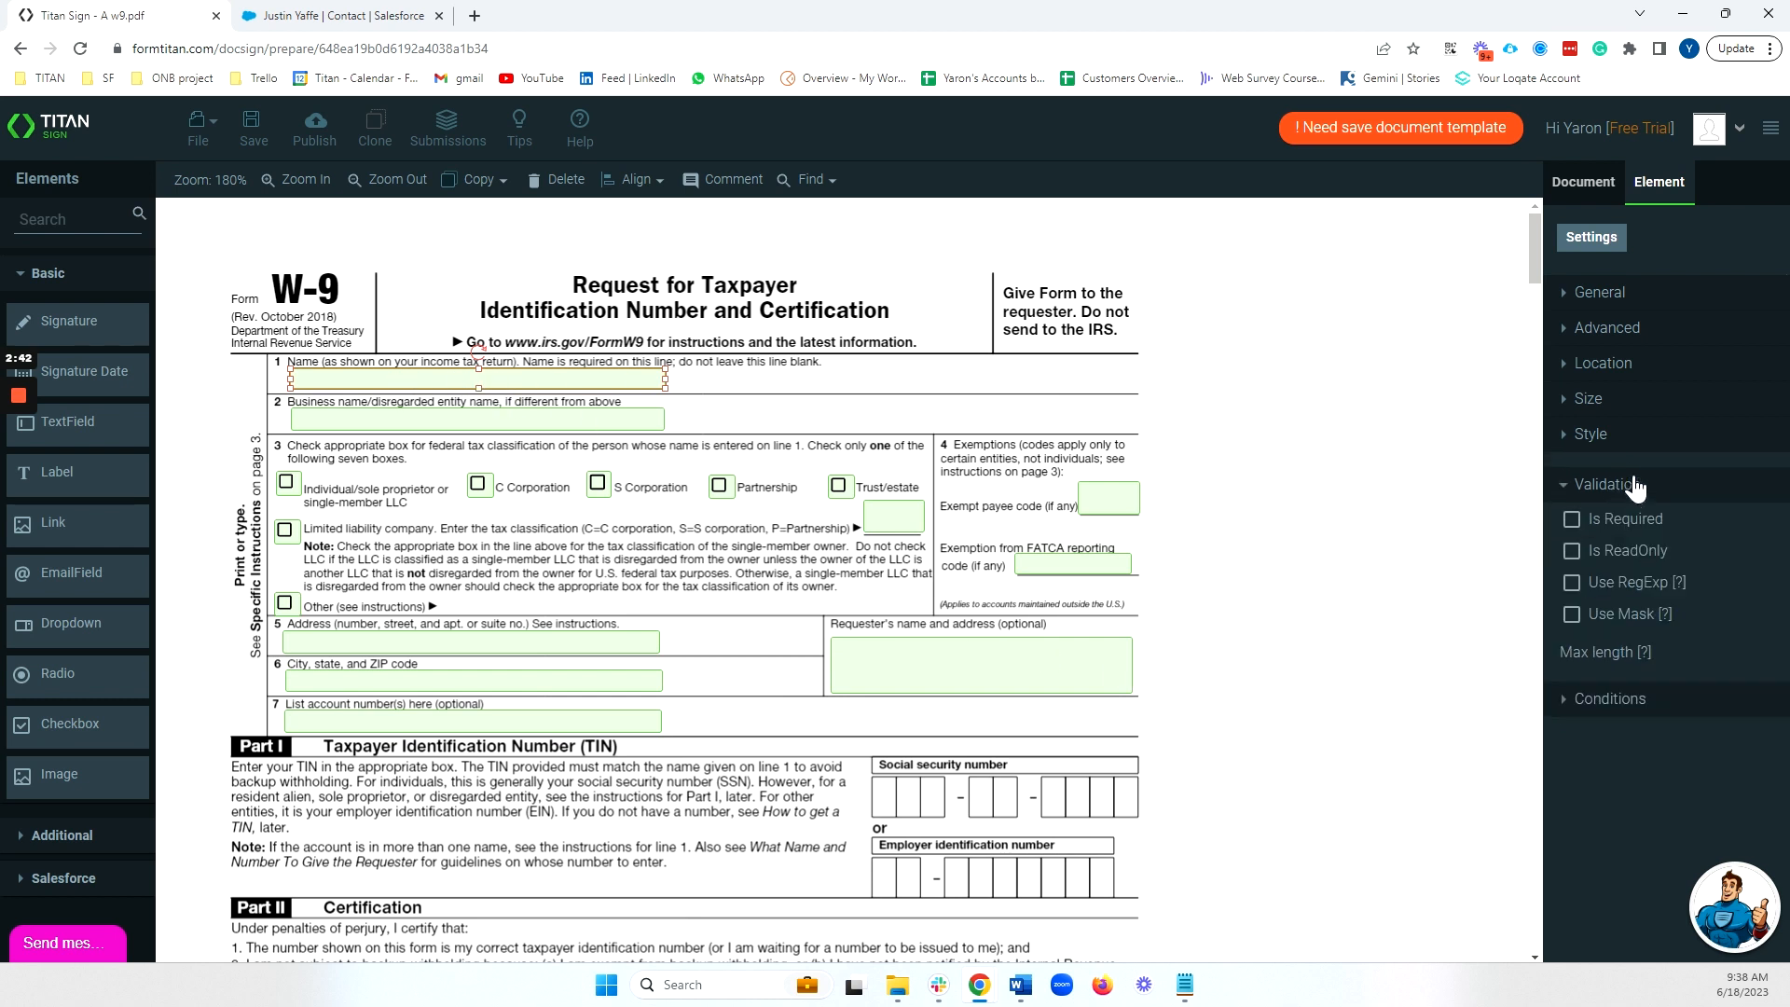
click(1571, 519)
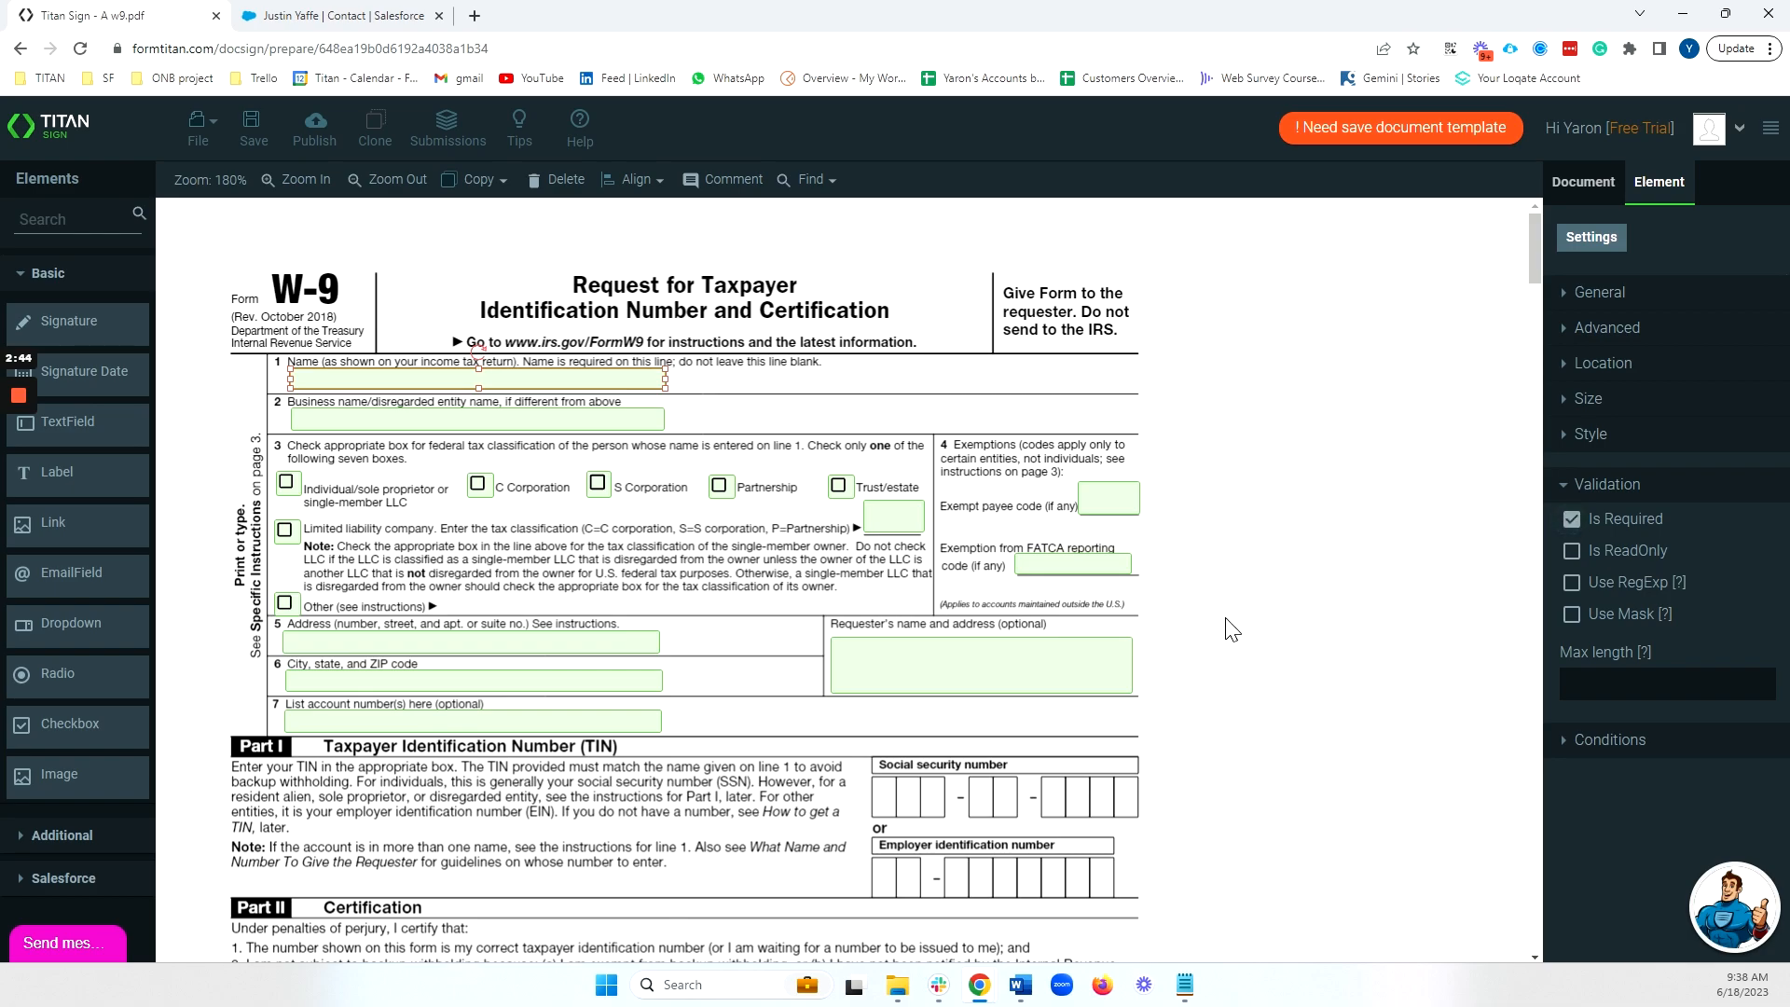
scroll(1223, 623, down, 5)
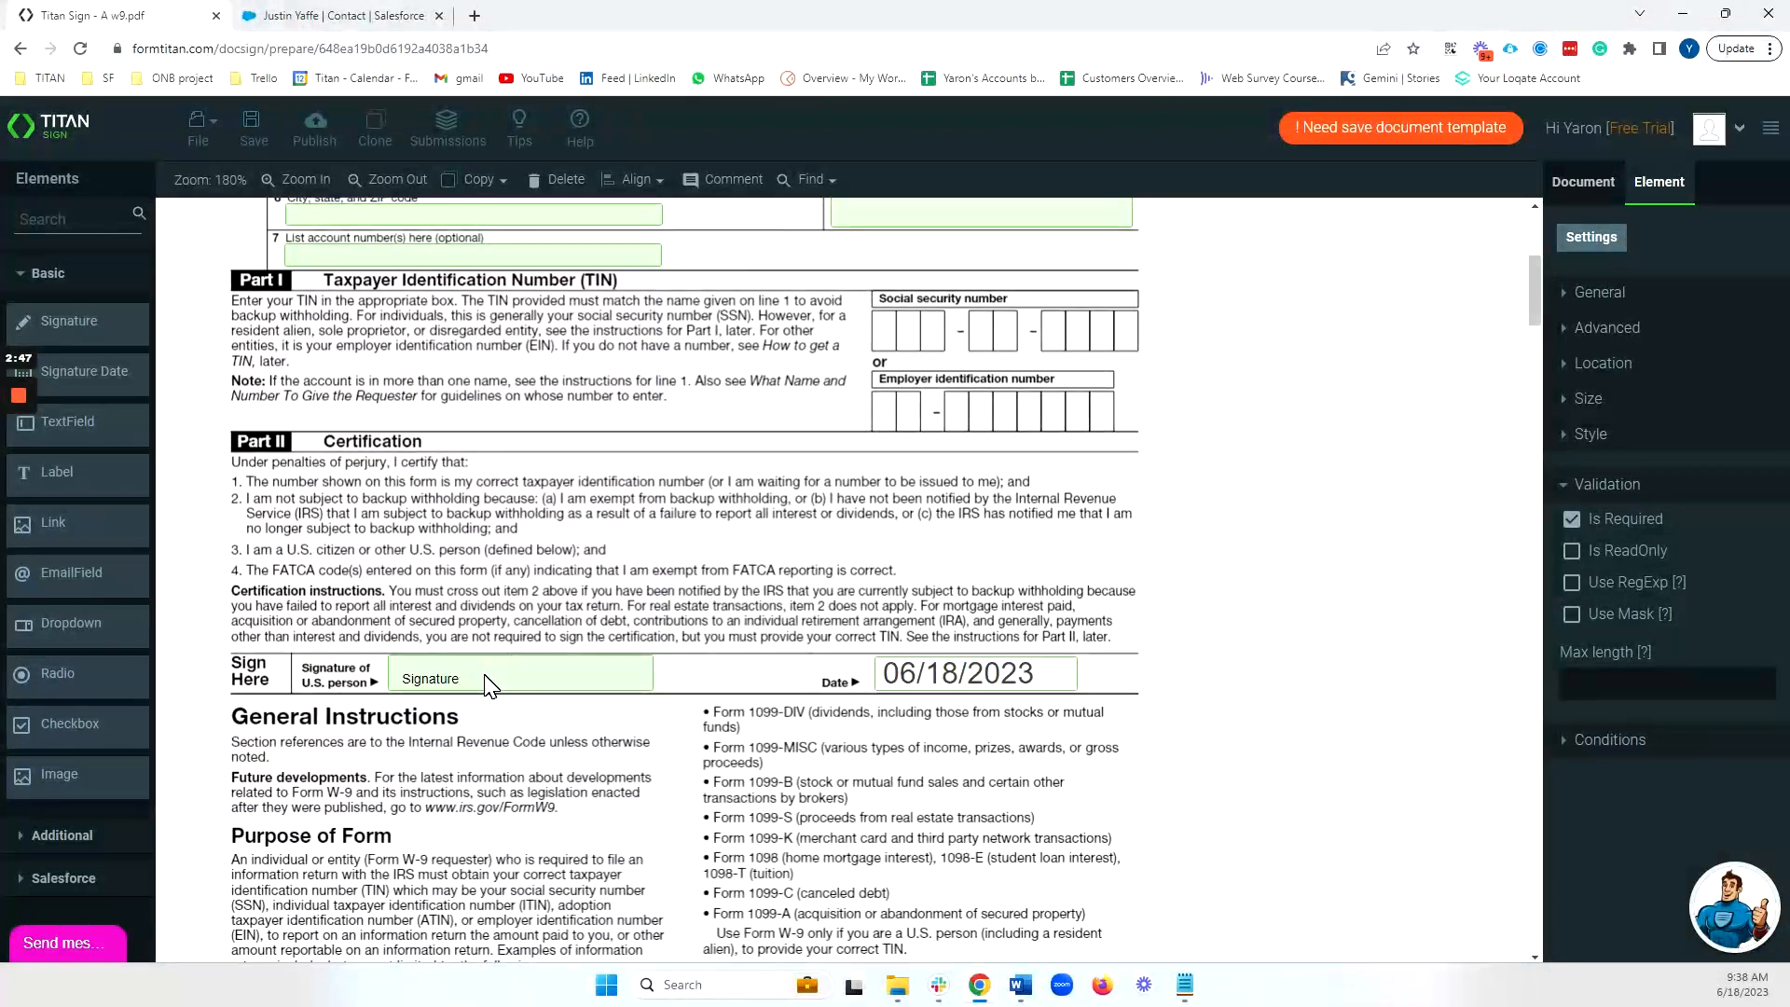
click(487, 686)
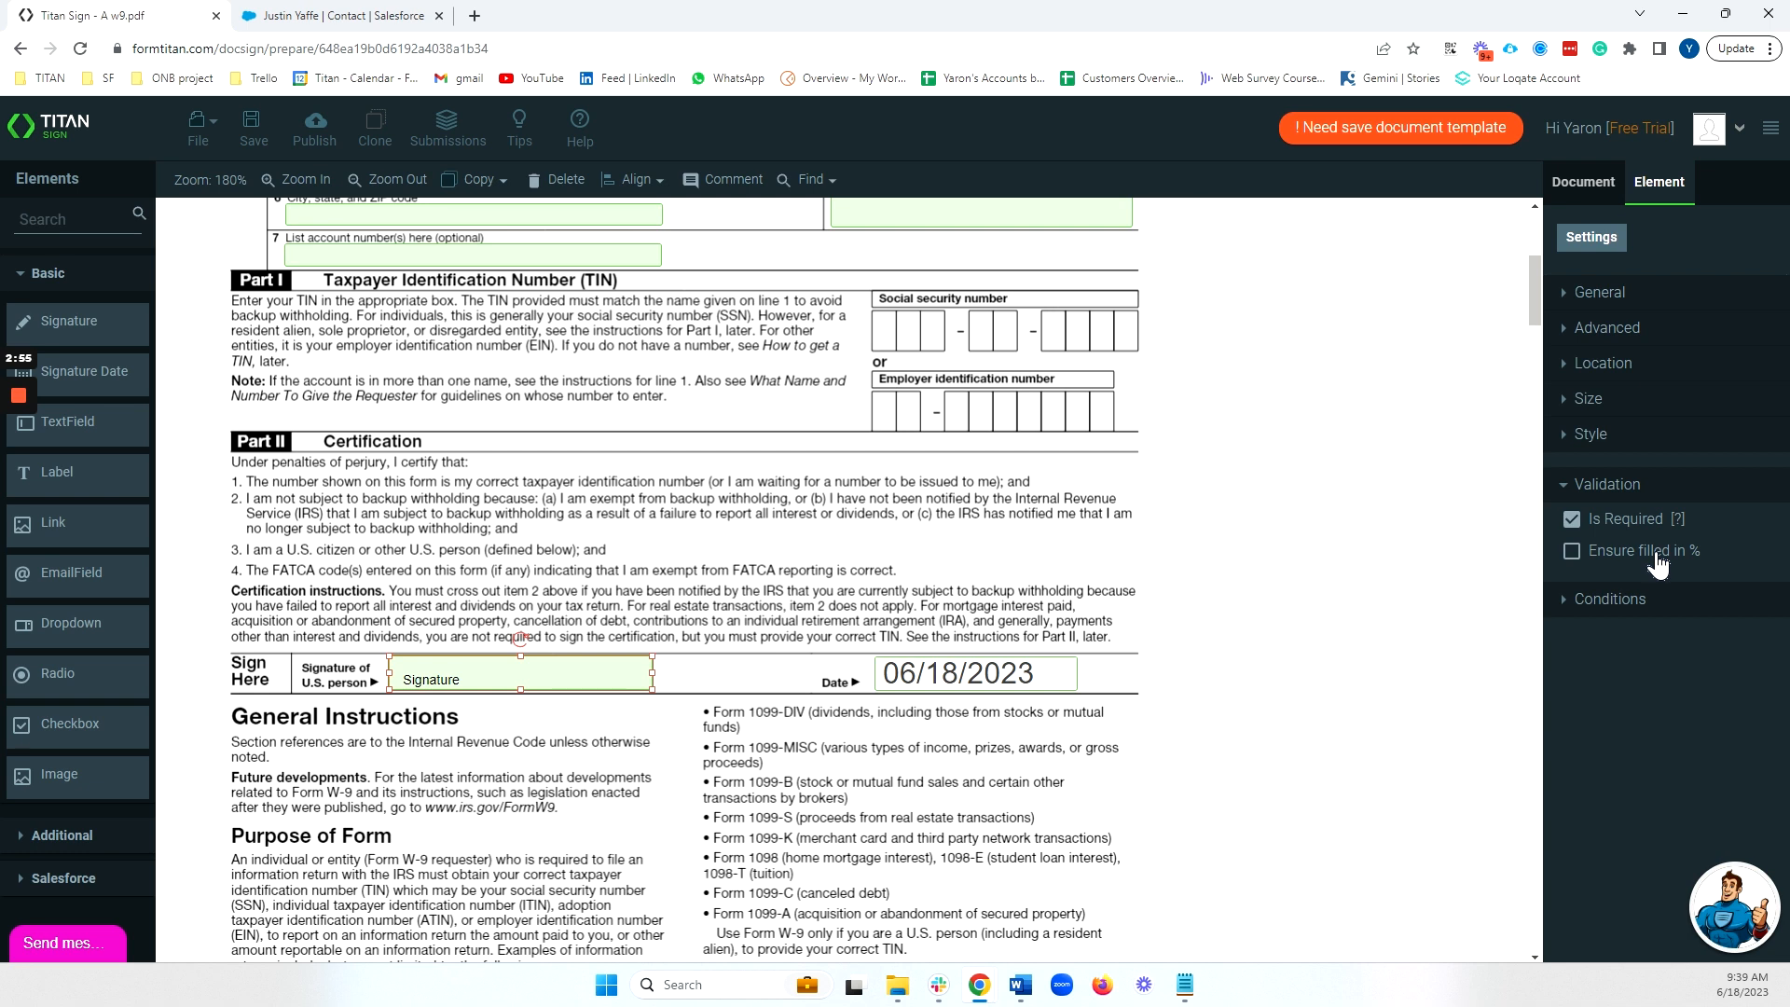
scroll(1471, 521, up, 5)
click(1574, 210)
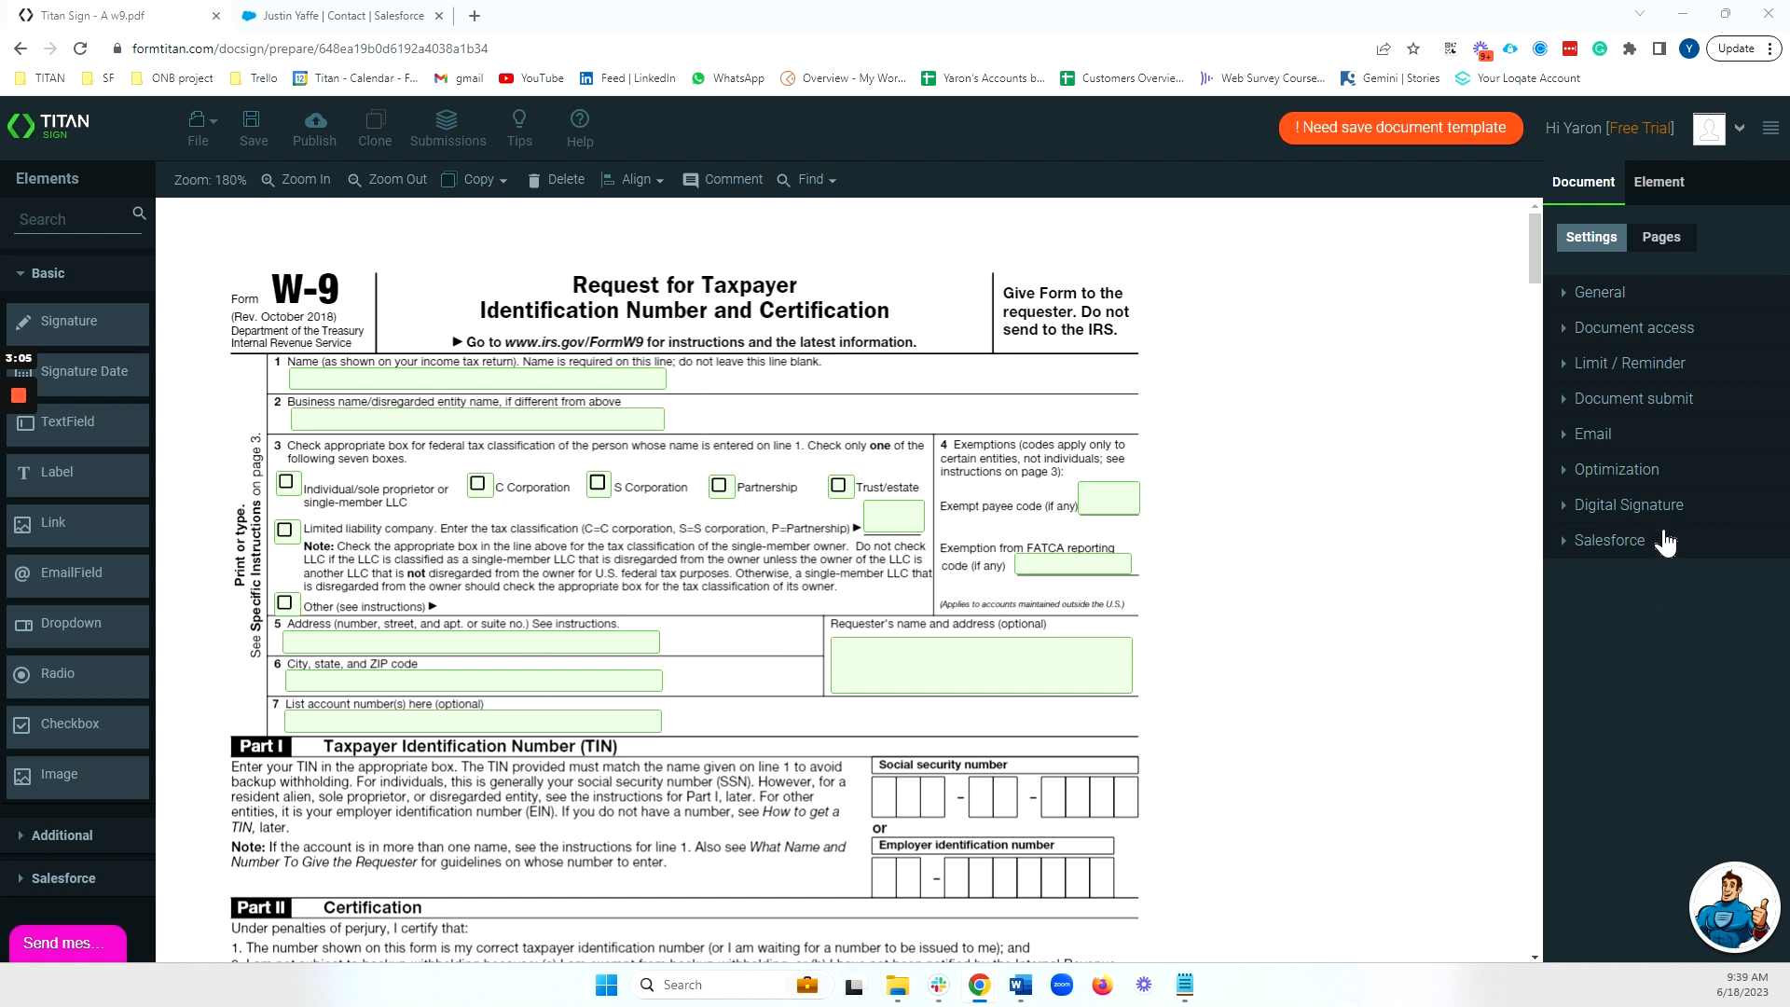
Set Document access to Dynamic and bring up the Salesforce Configuration.
click(1590, 332)
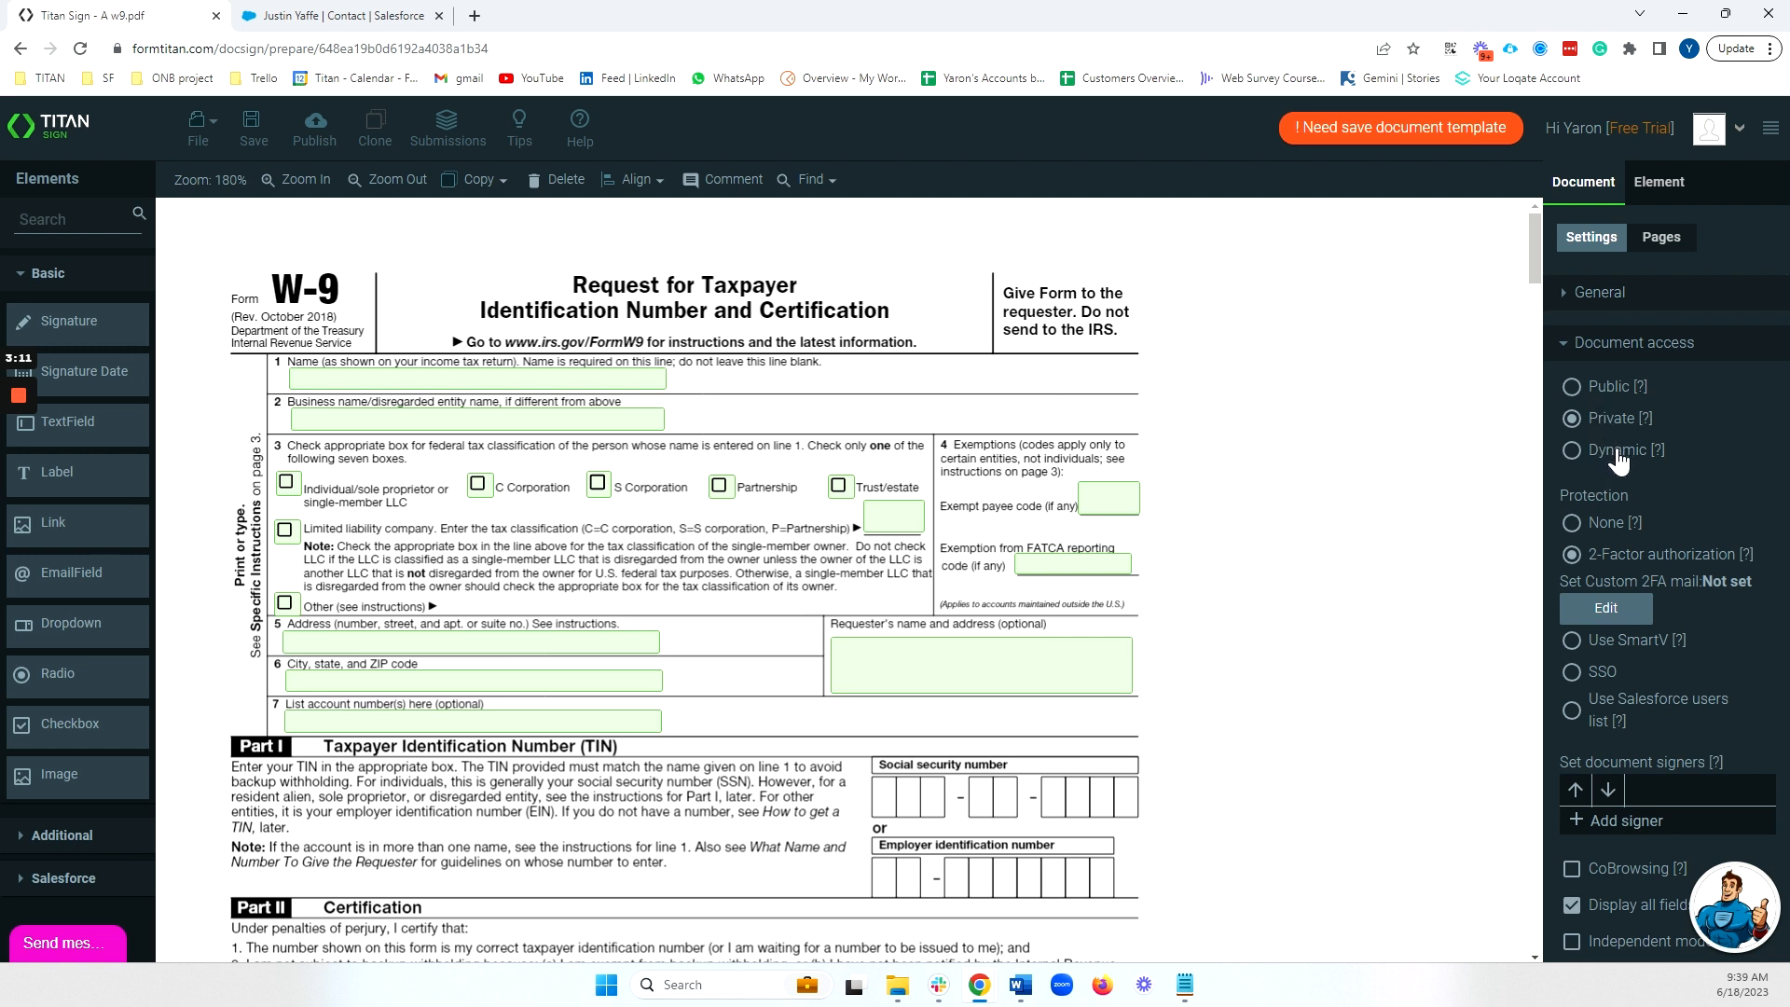
click(1572, 454)
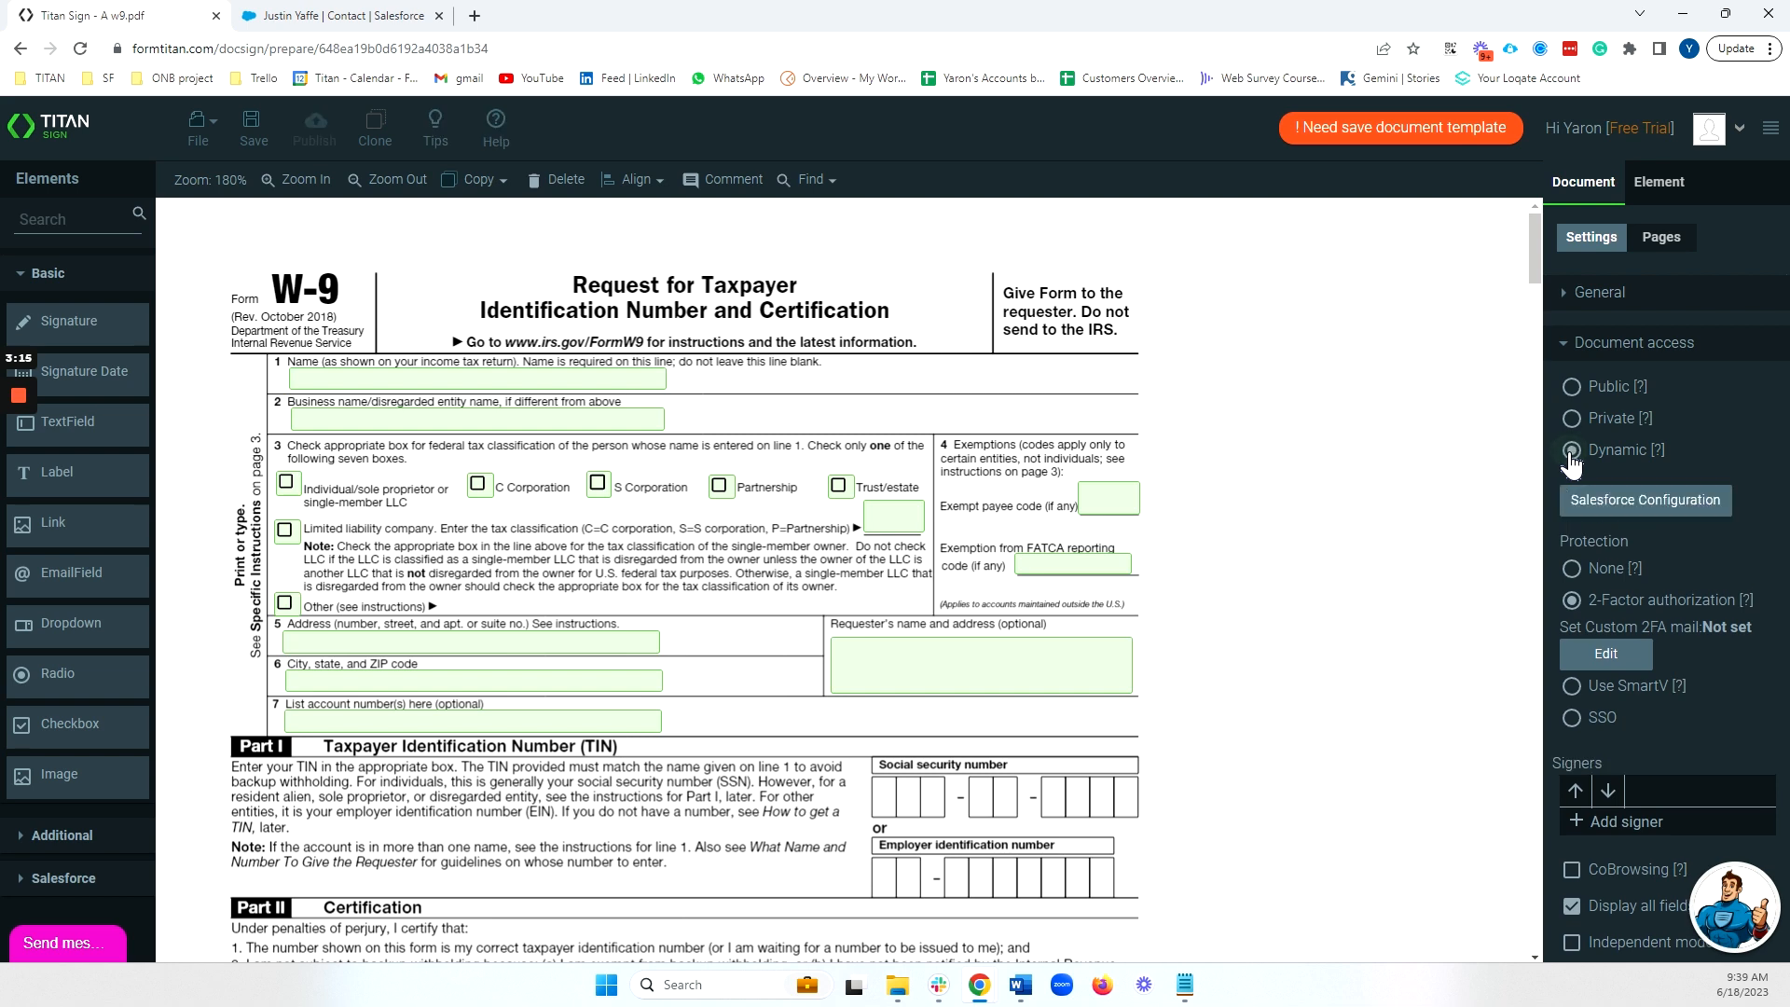
click(1618, 504)
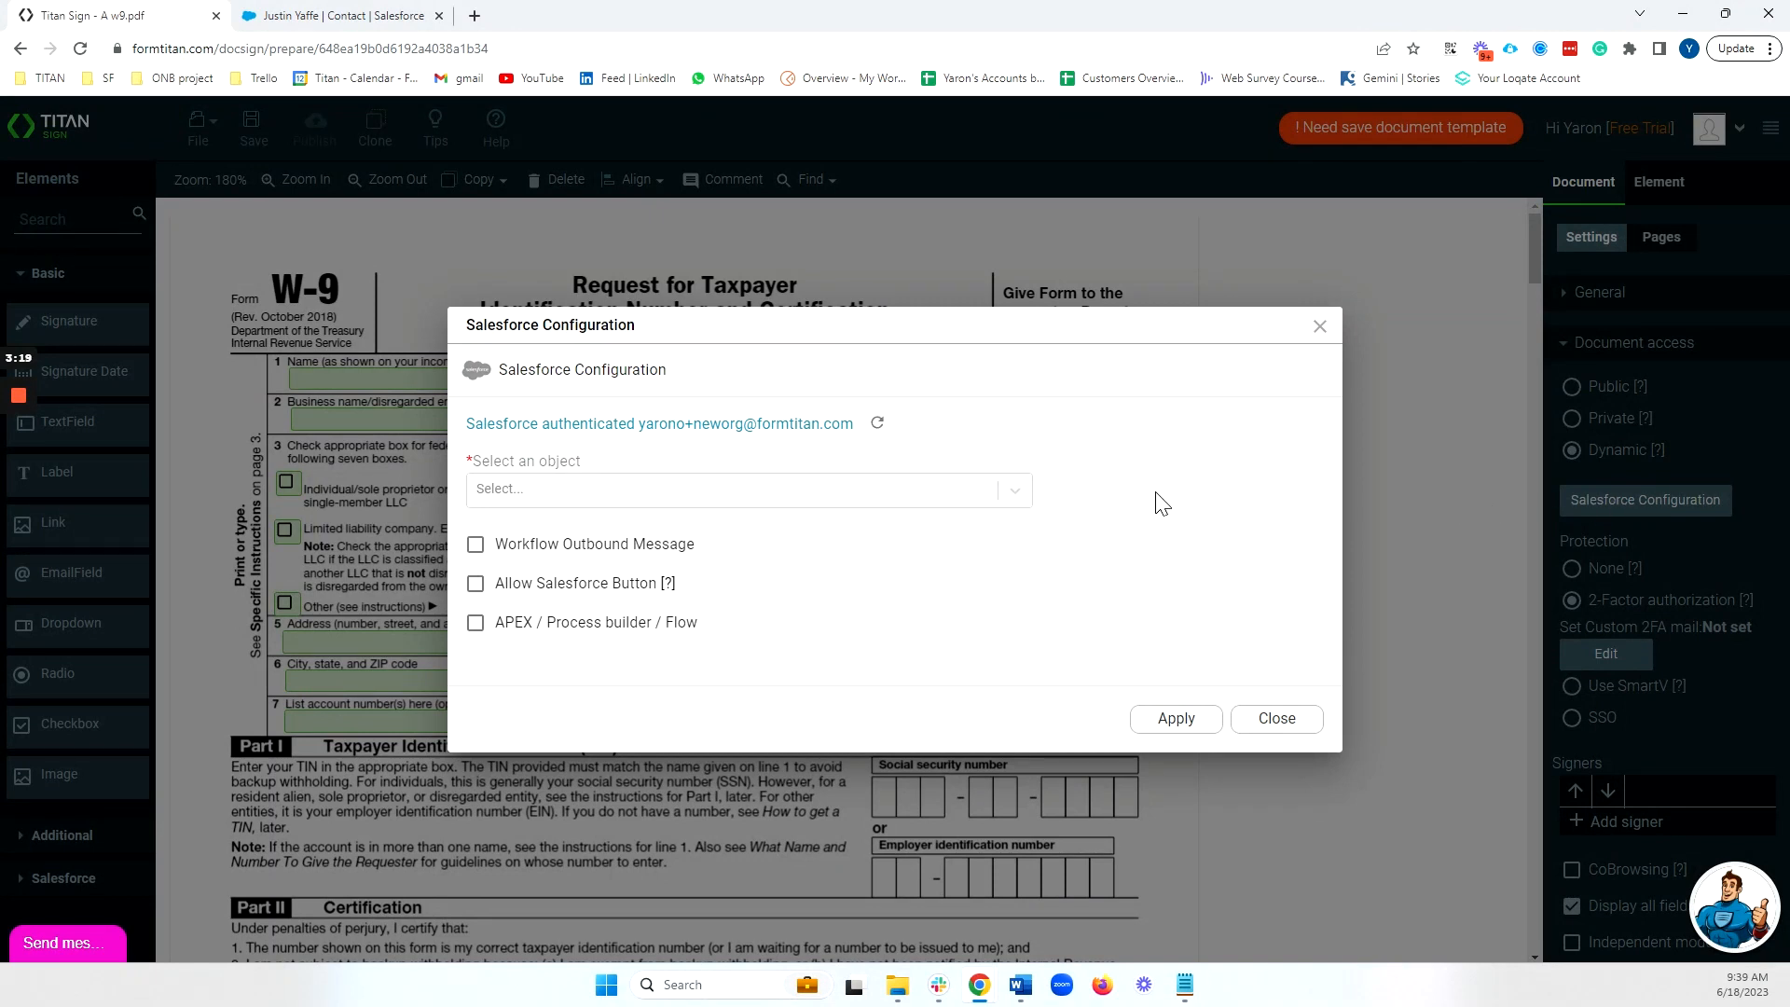
Choose Contact as the Salesforce object, enable Allow Salesforce Button, and apply.
click(915, 485)
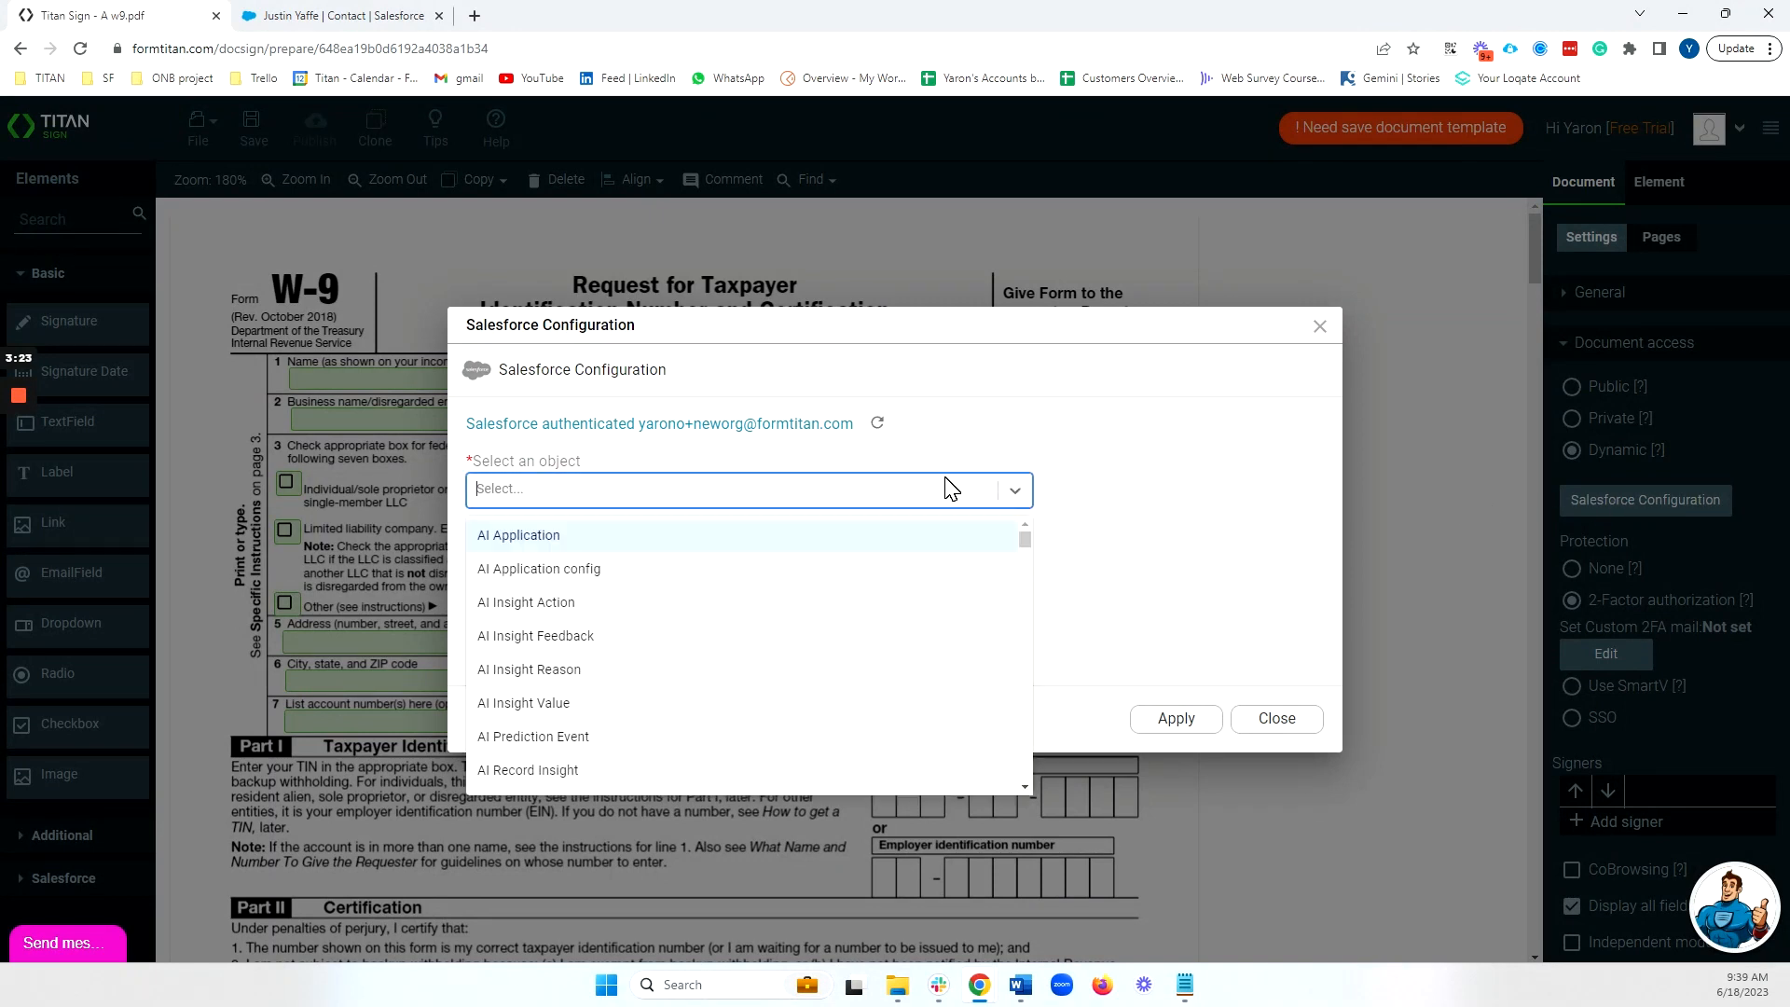
text(contact)
click(792, 643)
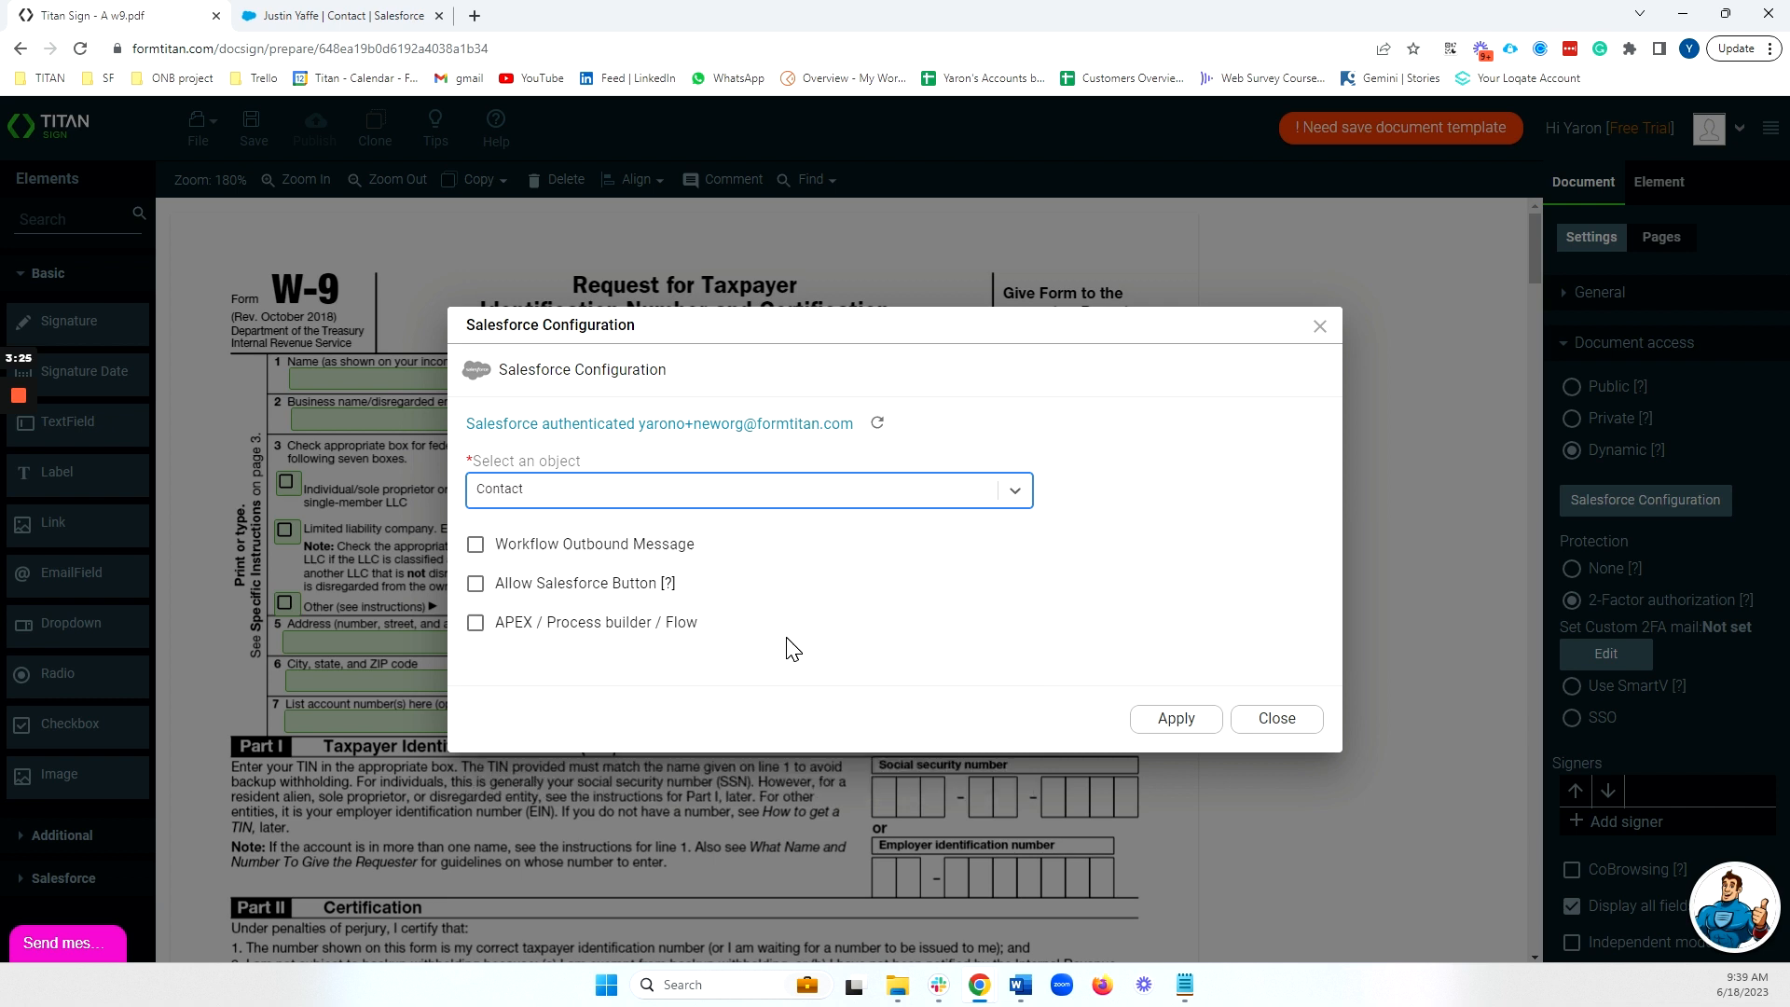
click(476, 582)
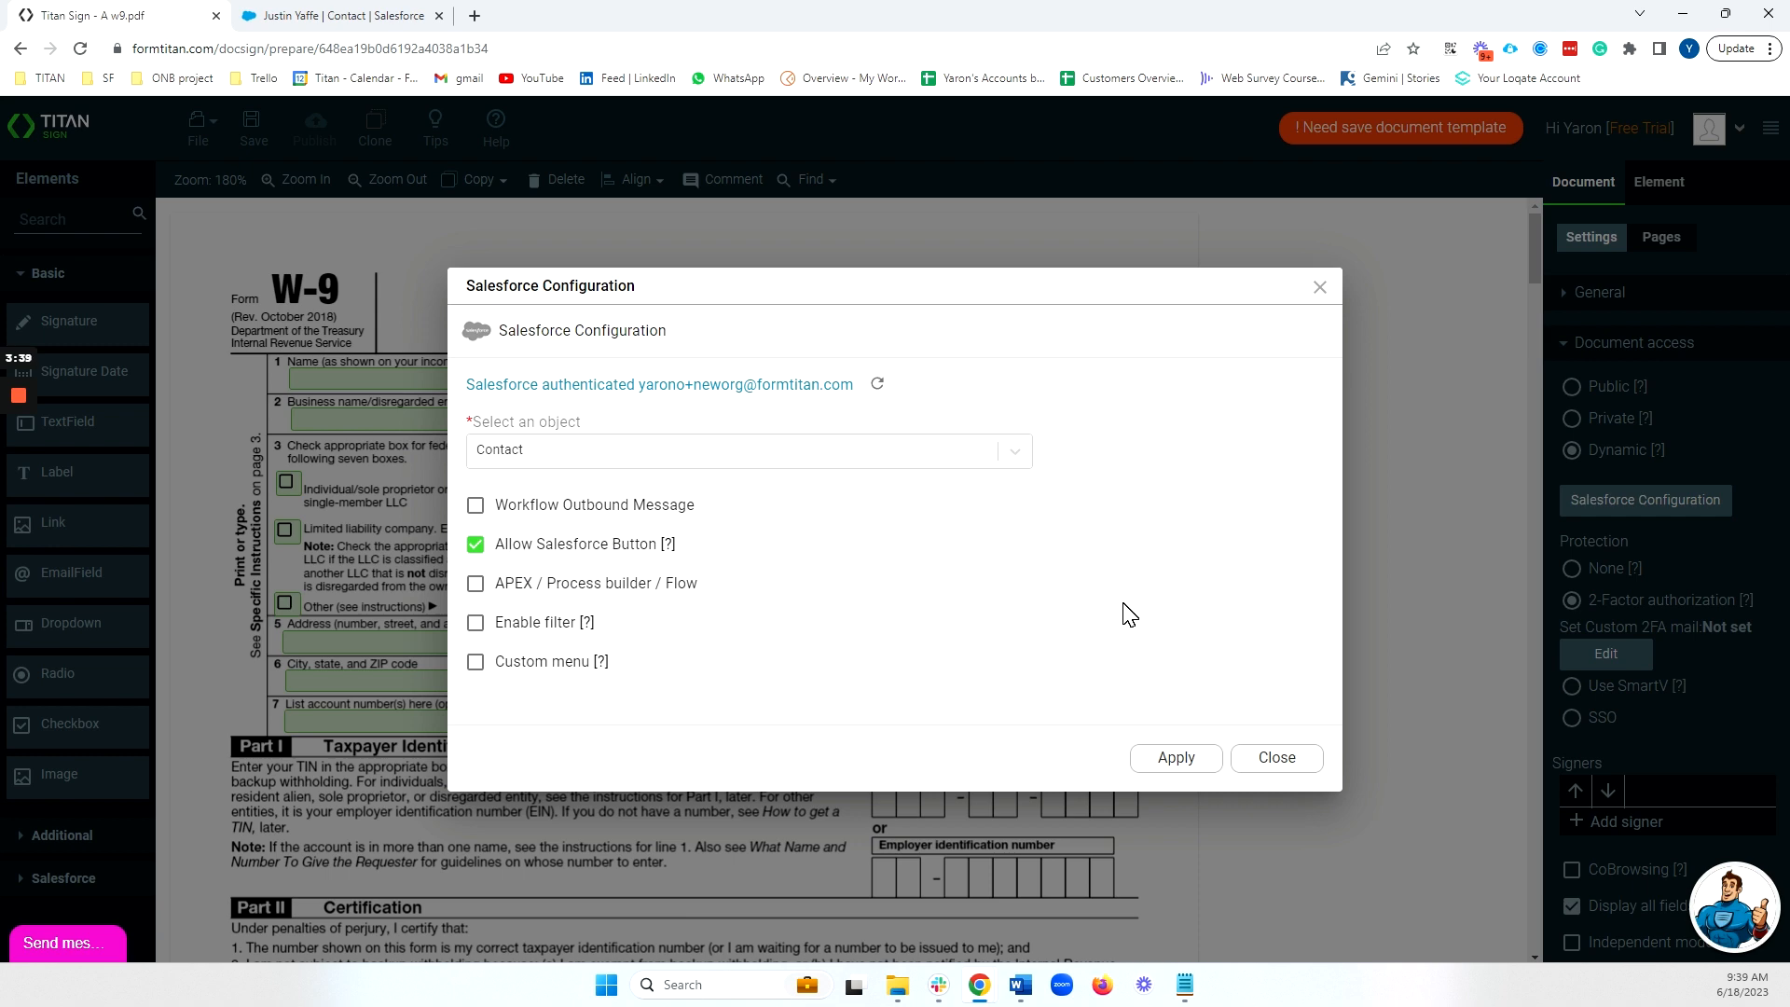
click(1193, 761)
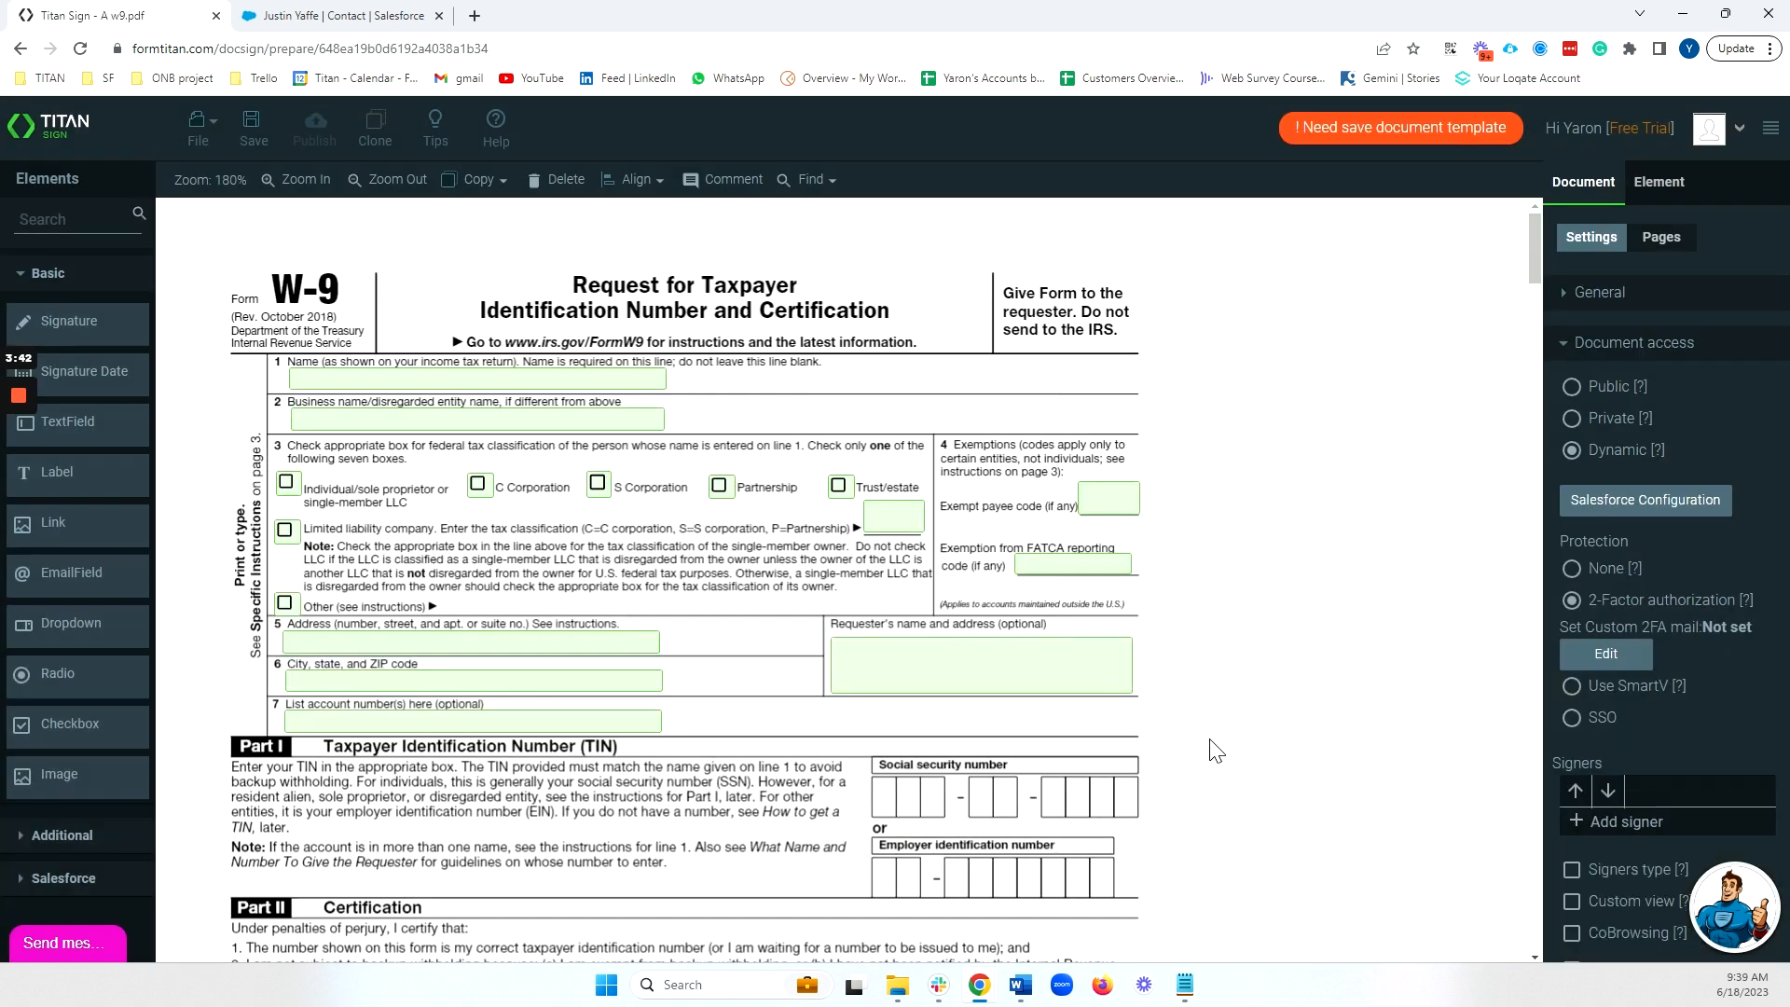
scroll(1628, 437, down, 3)
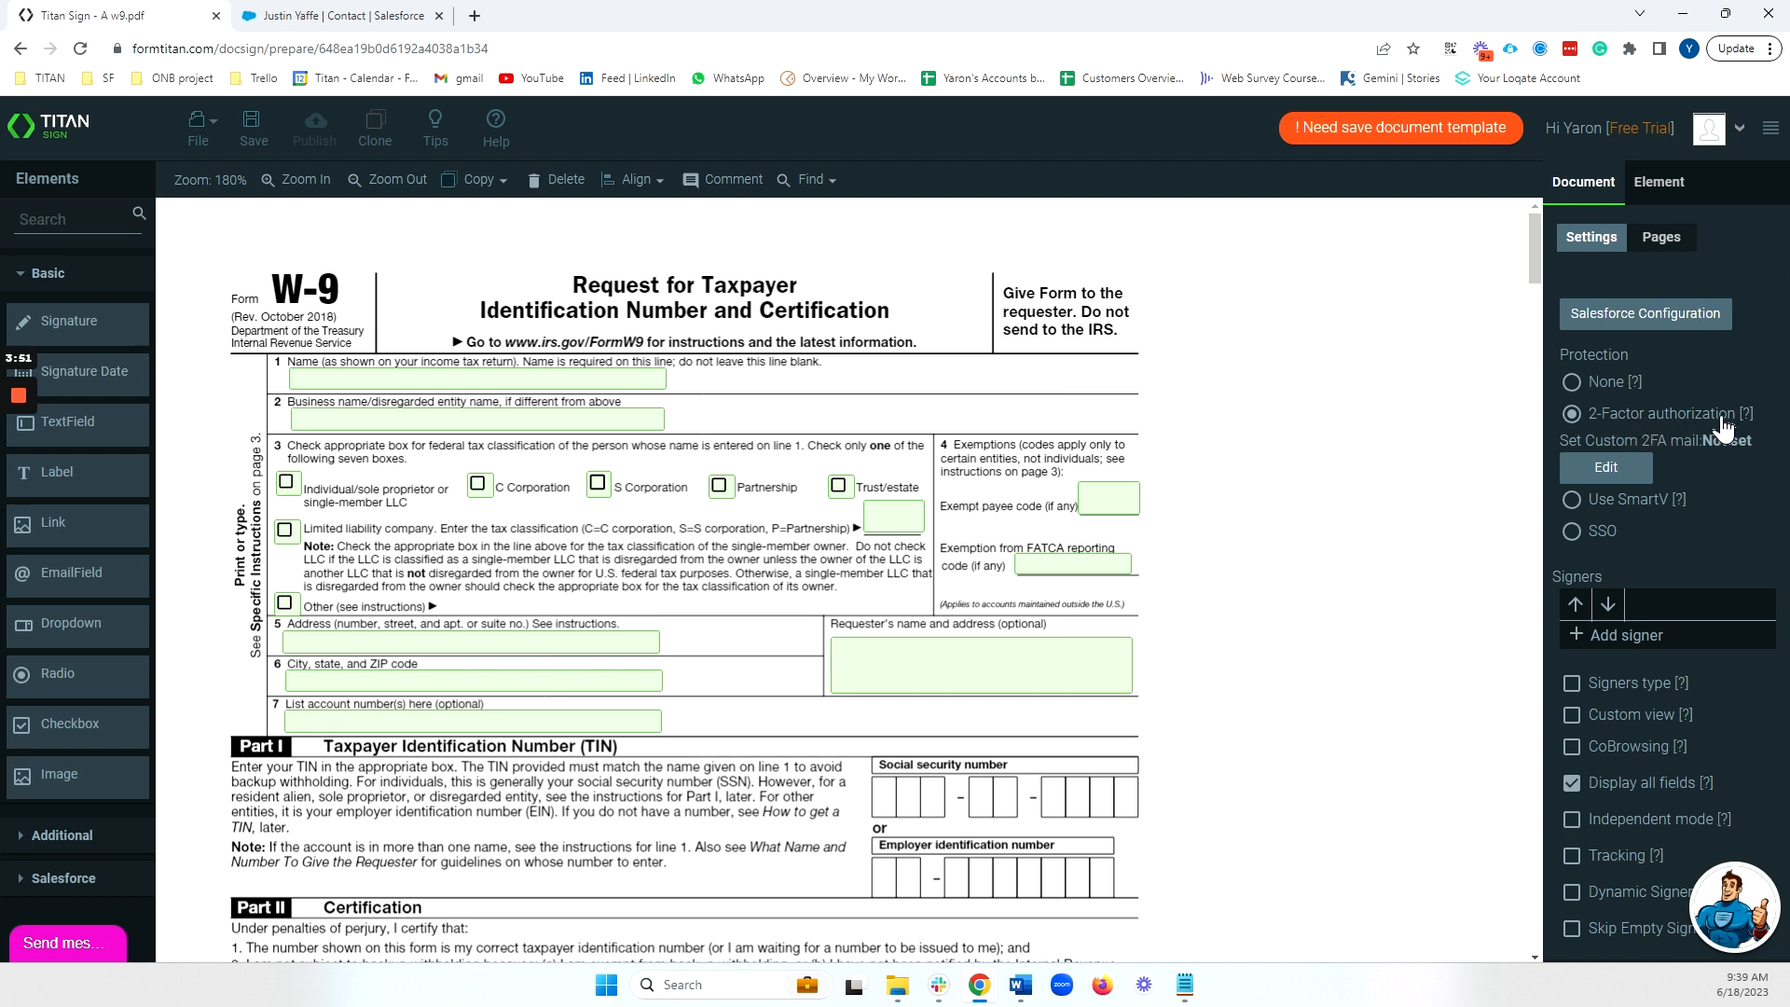
Reword the 2FA email so a new line reads 'Here is the code for your document' before Secret Code.
click(1597, 476)
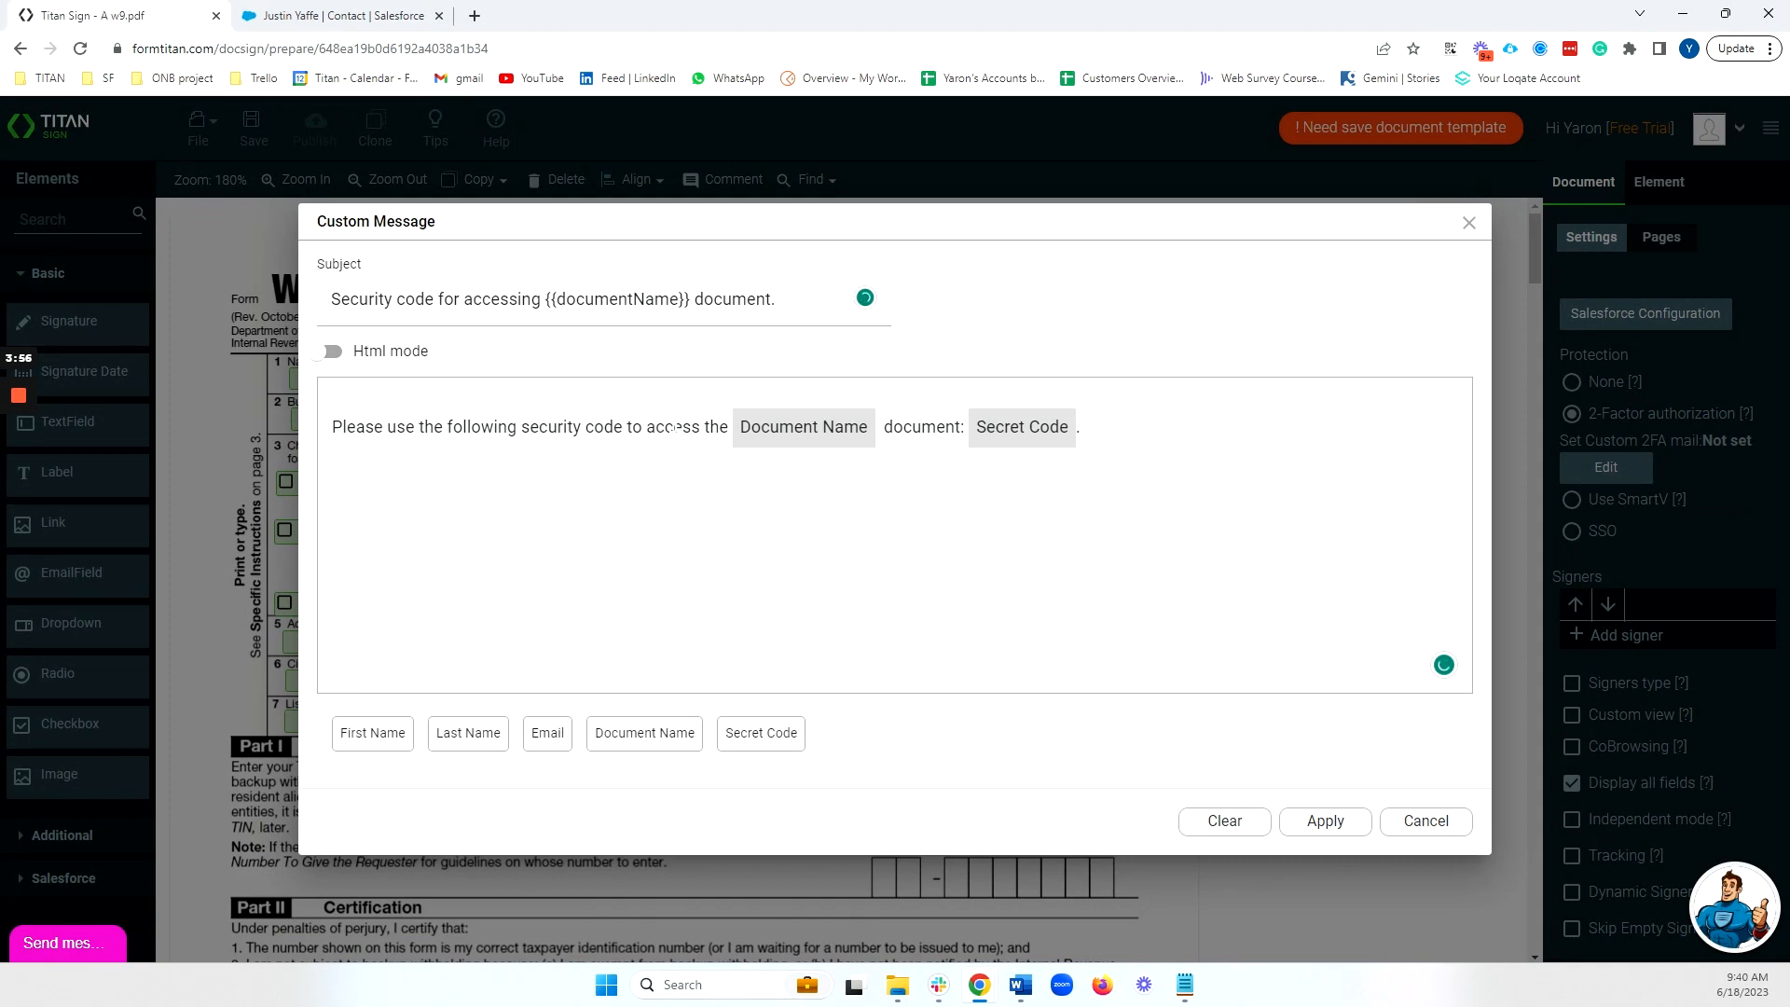
double_click(724, 428)
click(887, 427)
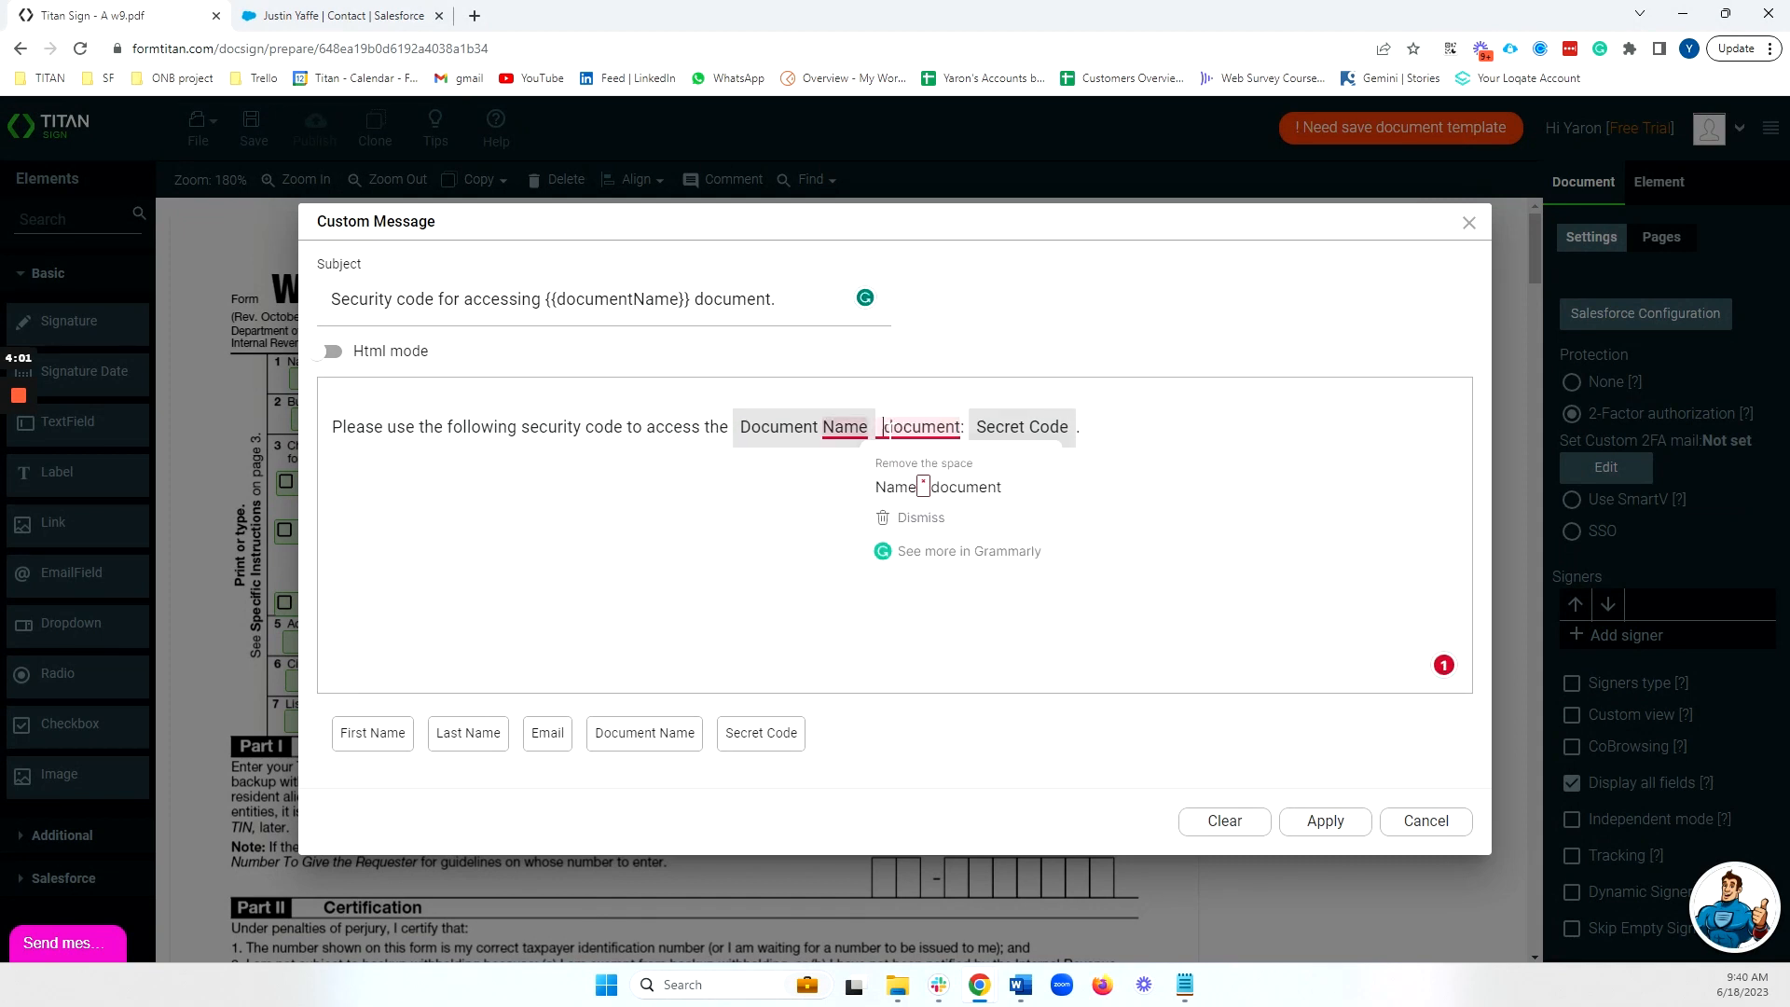
key(Return)
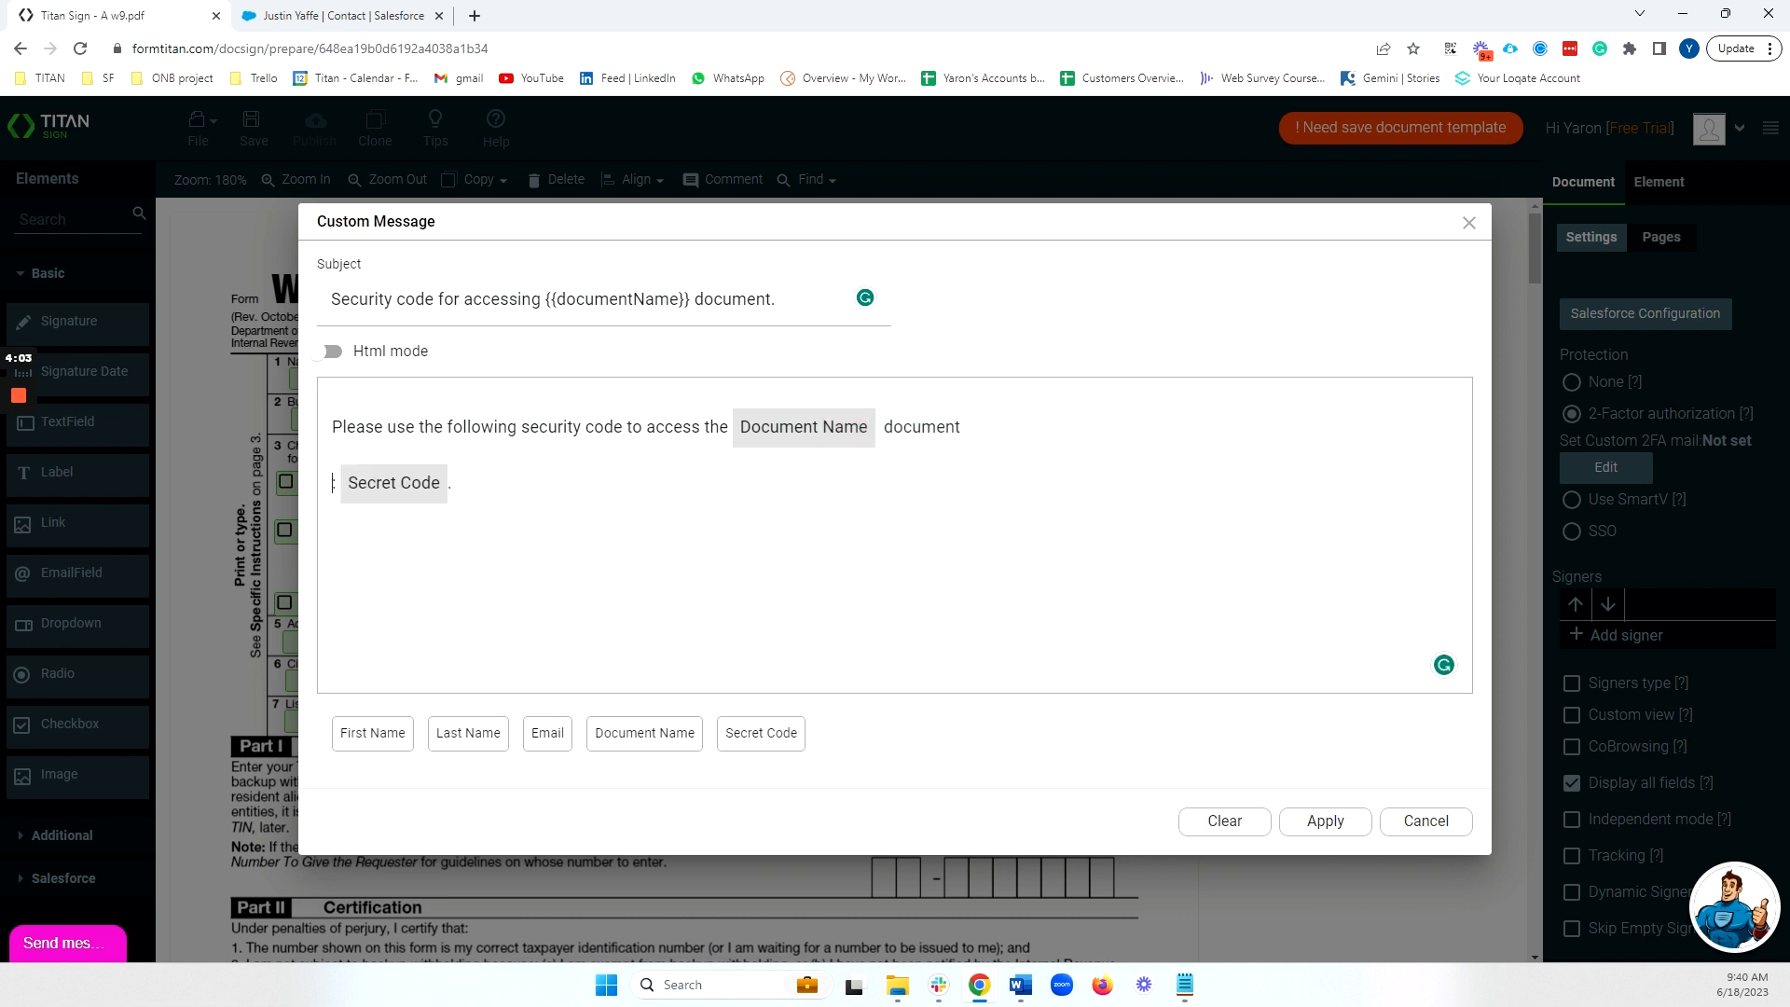
text(Here is the co)
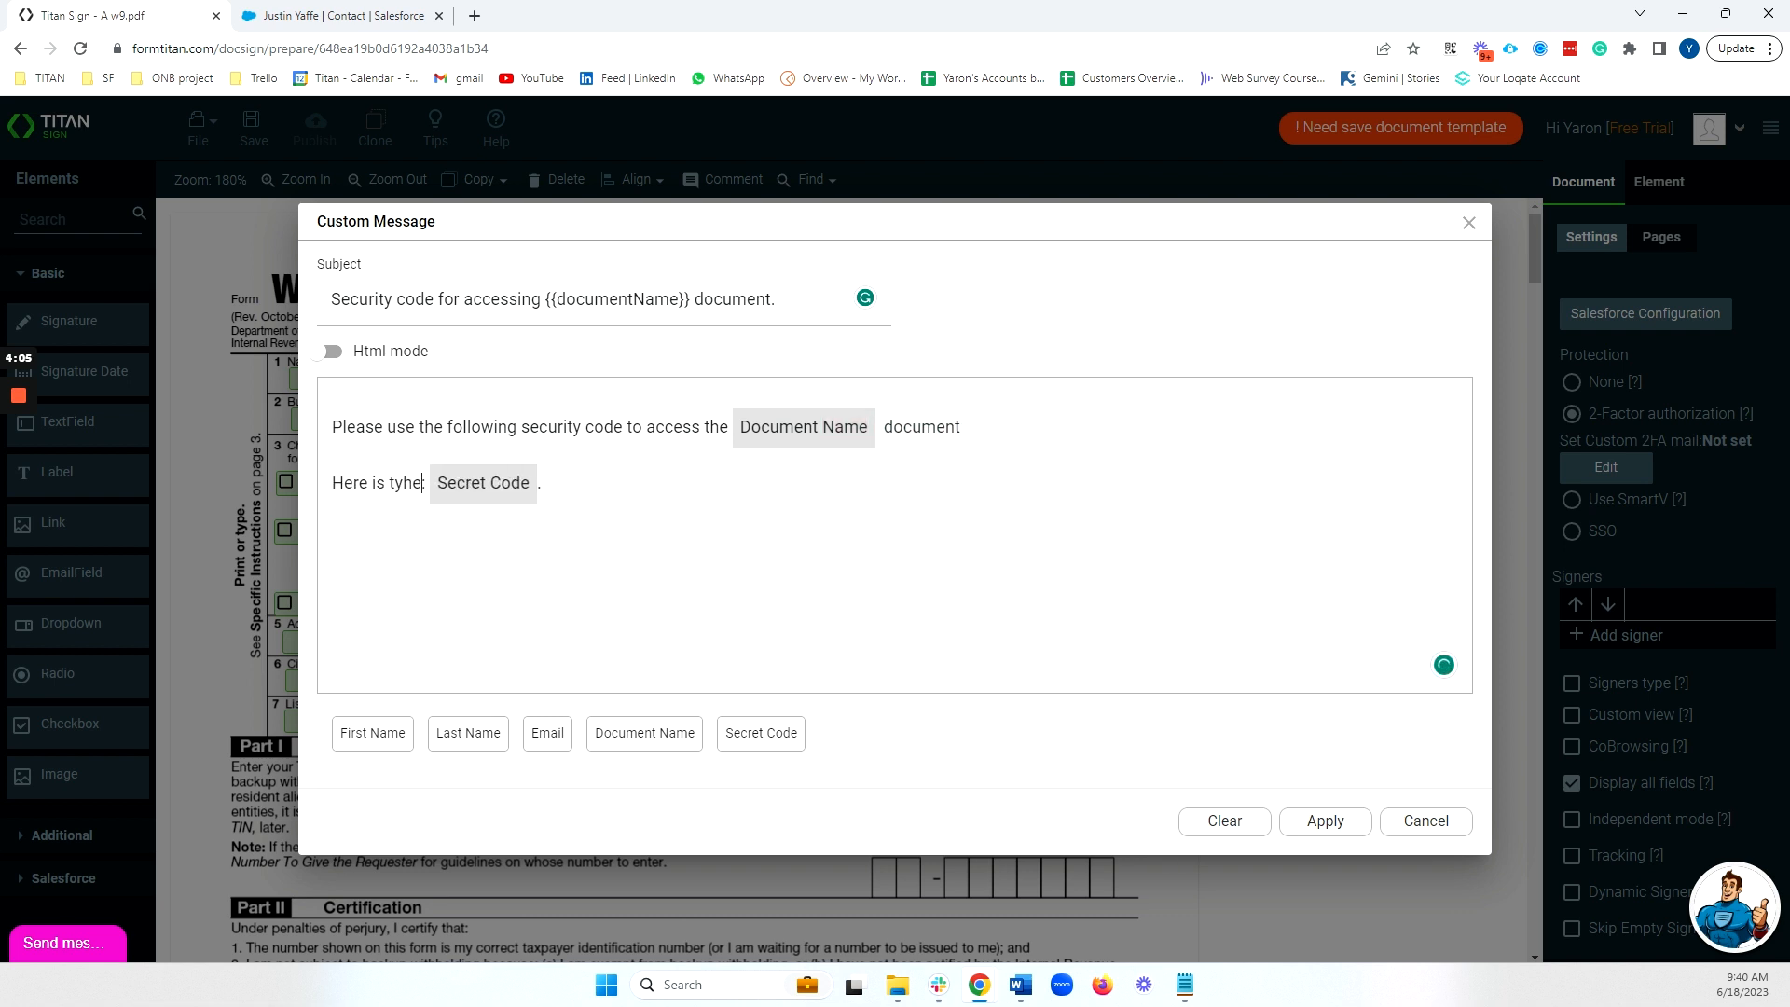
text(de for your do)
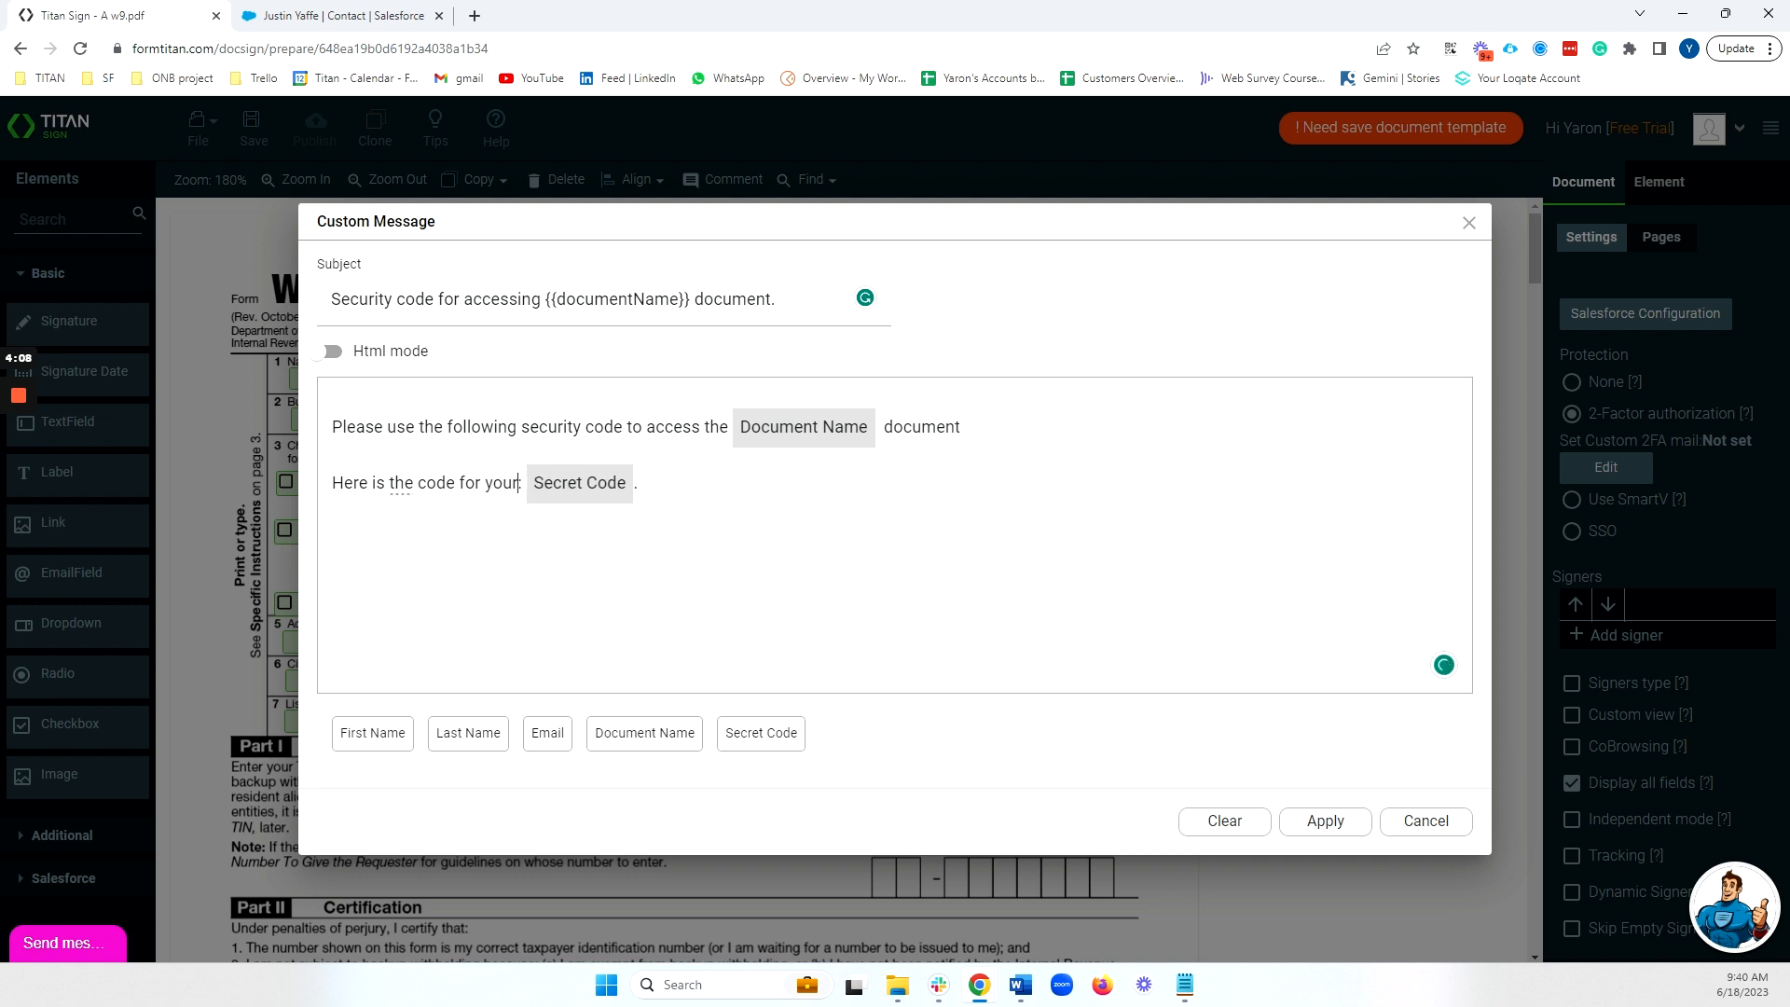
text(cument:)
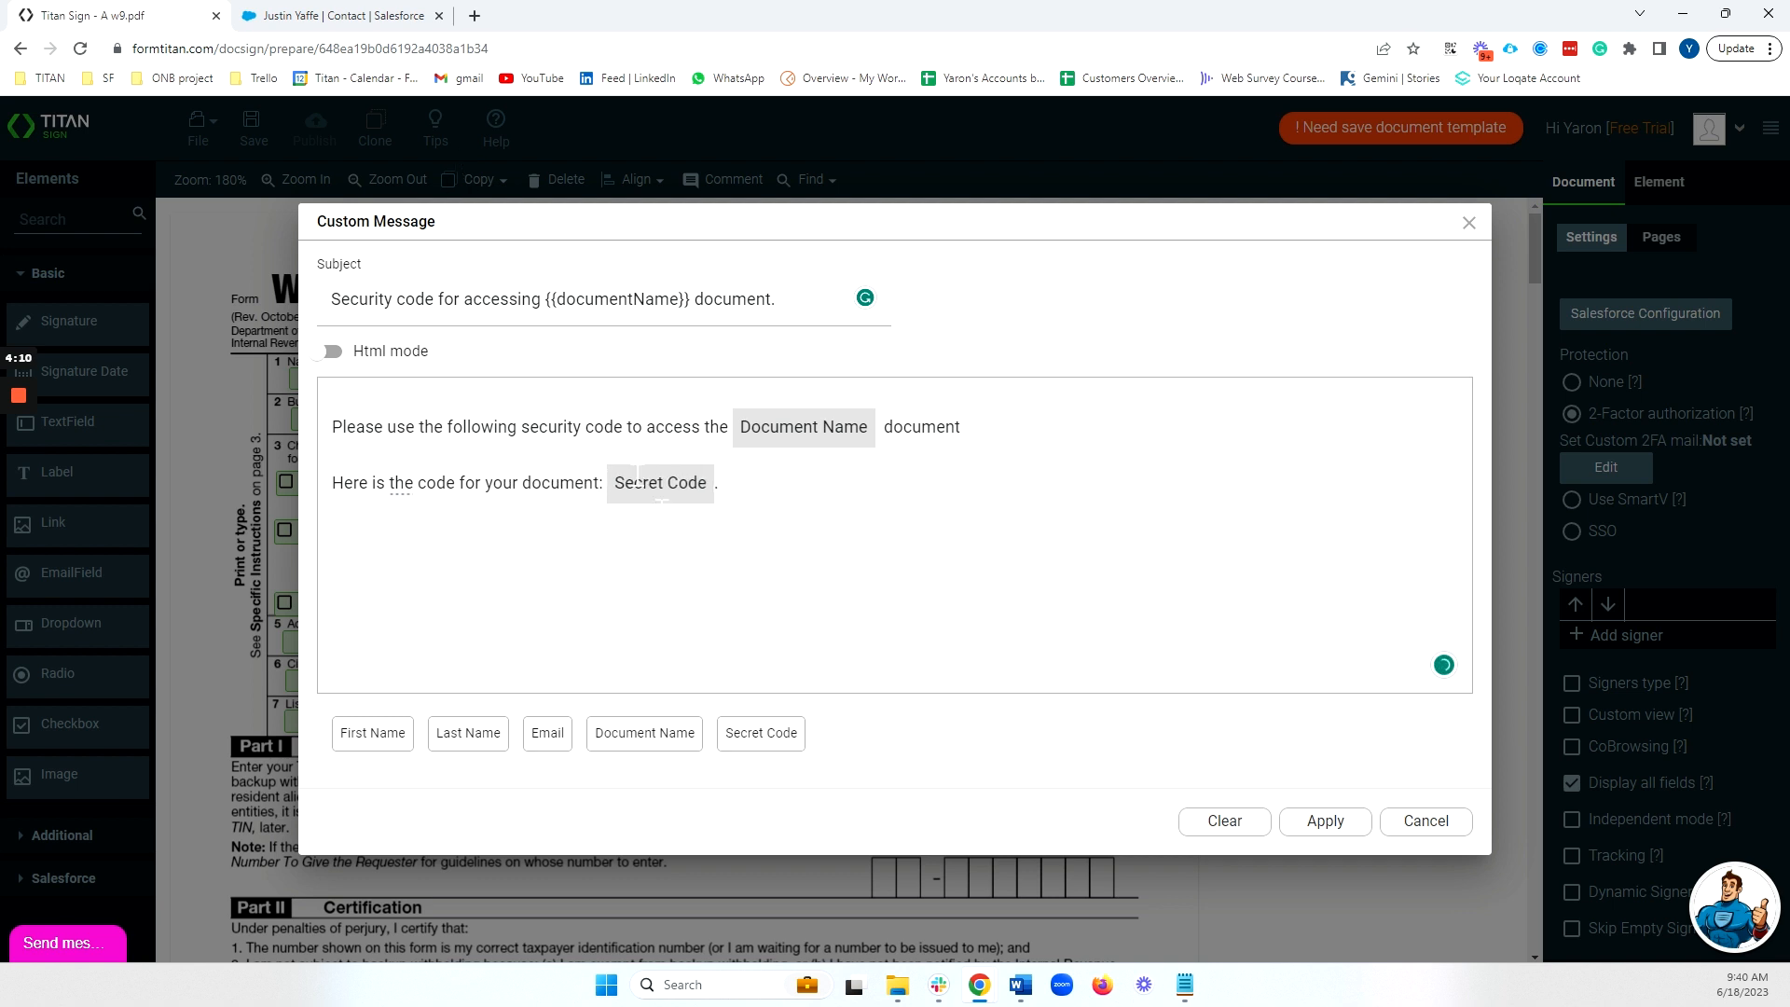
click(334, 352)
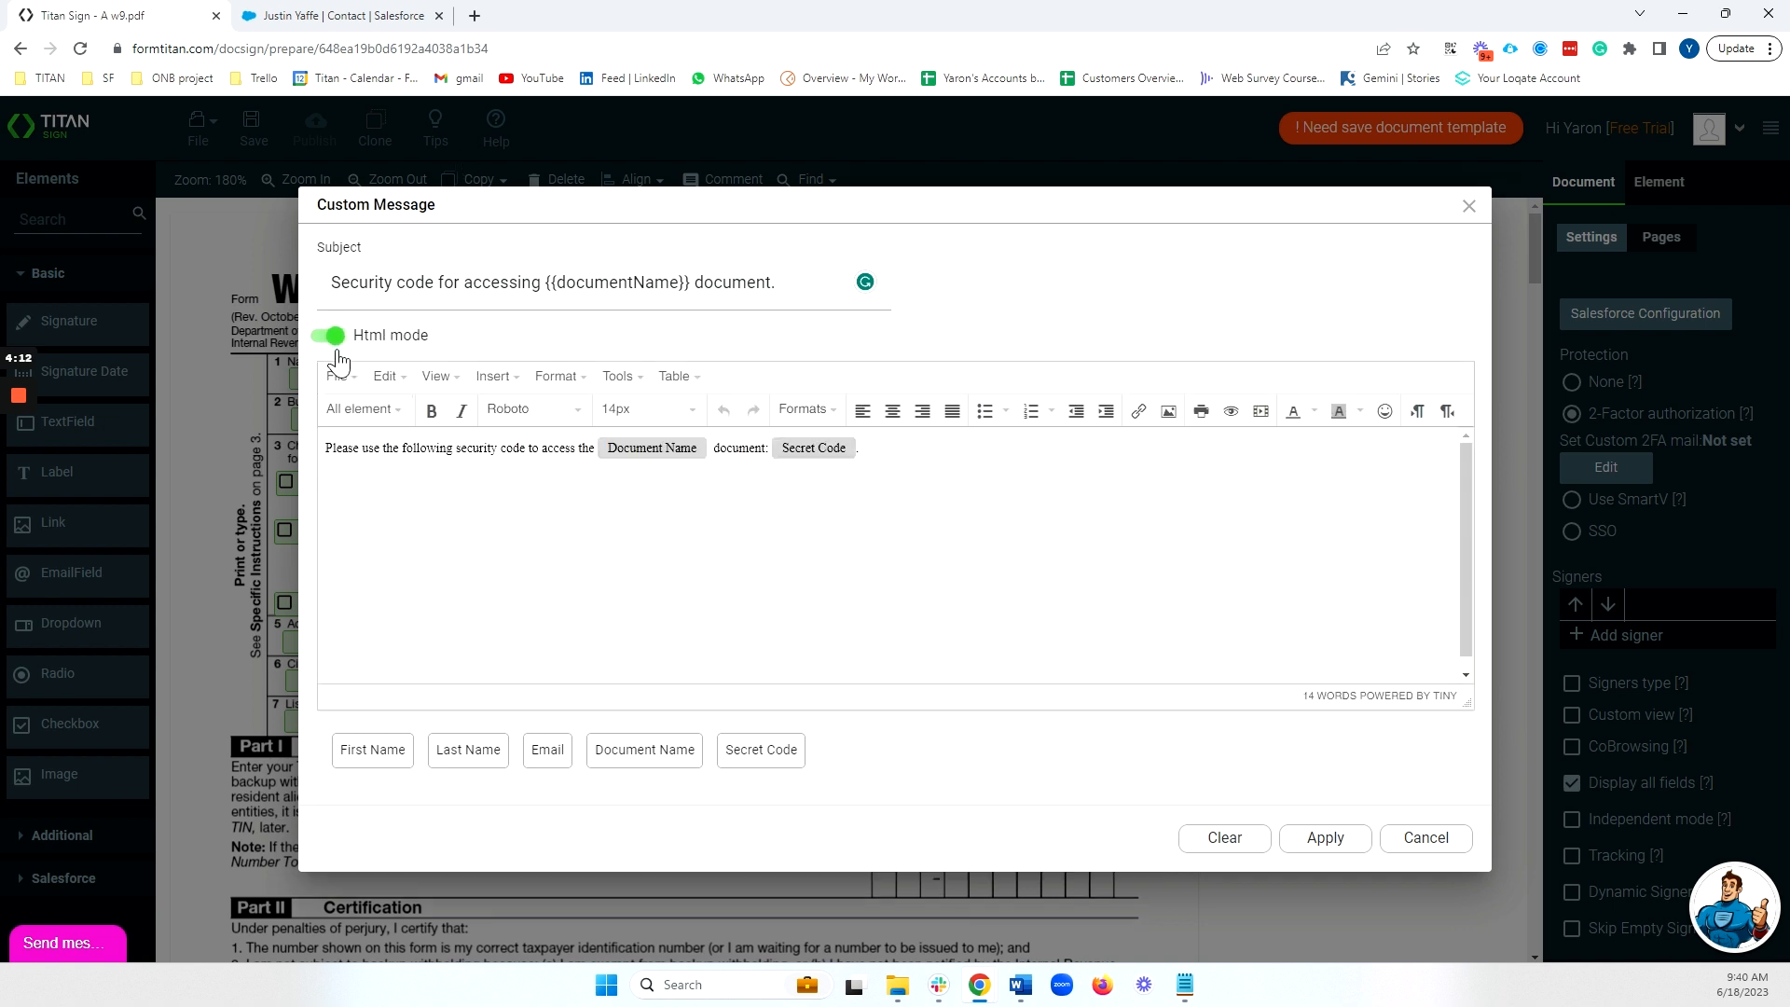
click(336, 353)
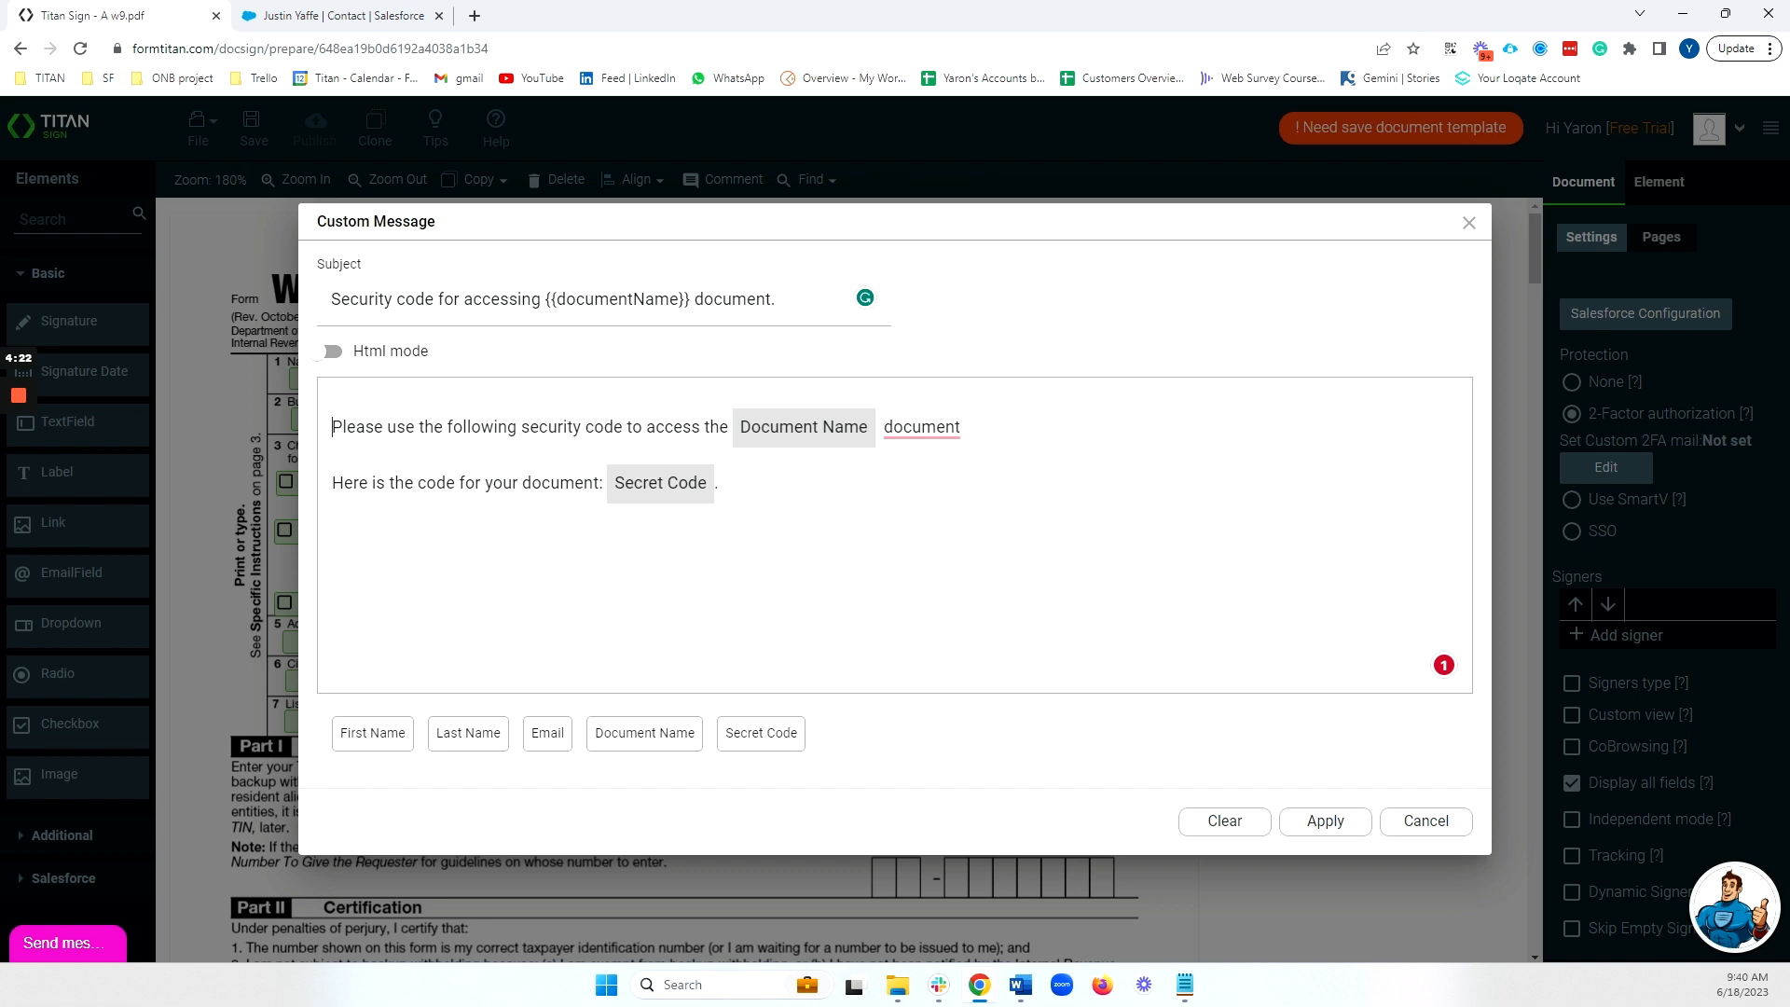
click(1322, 823)
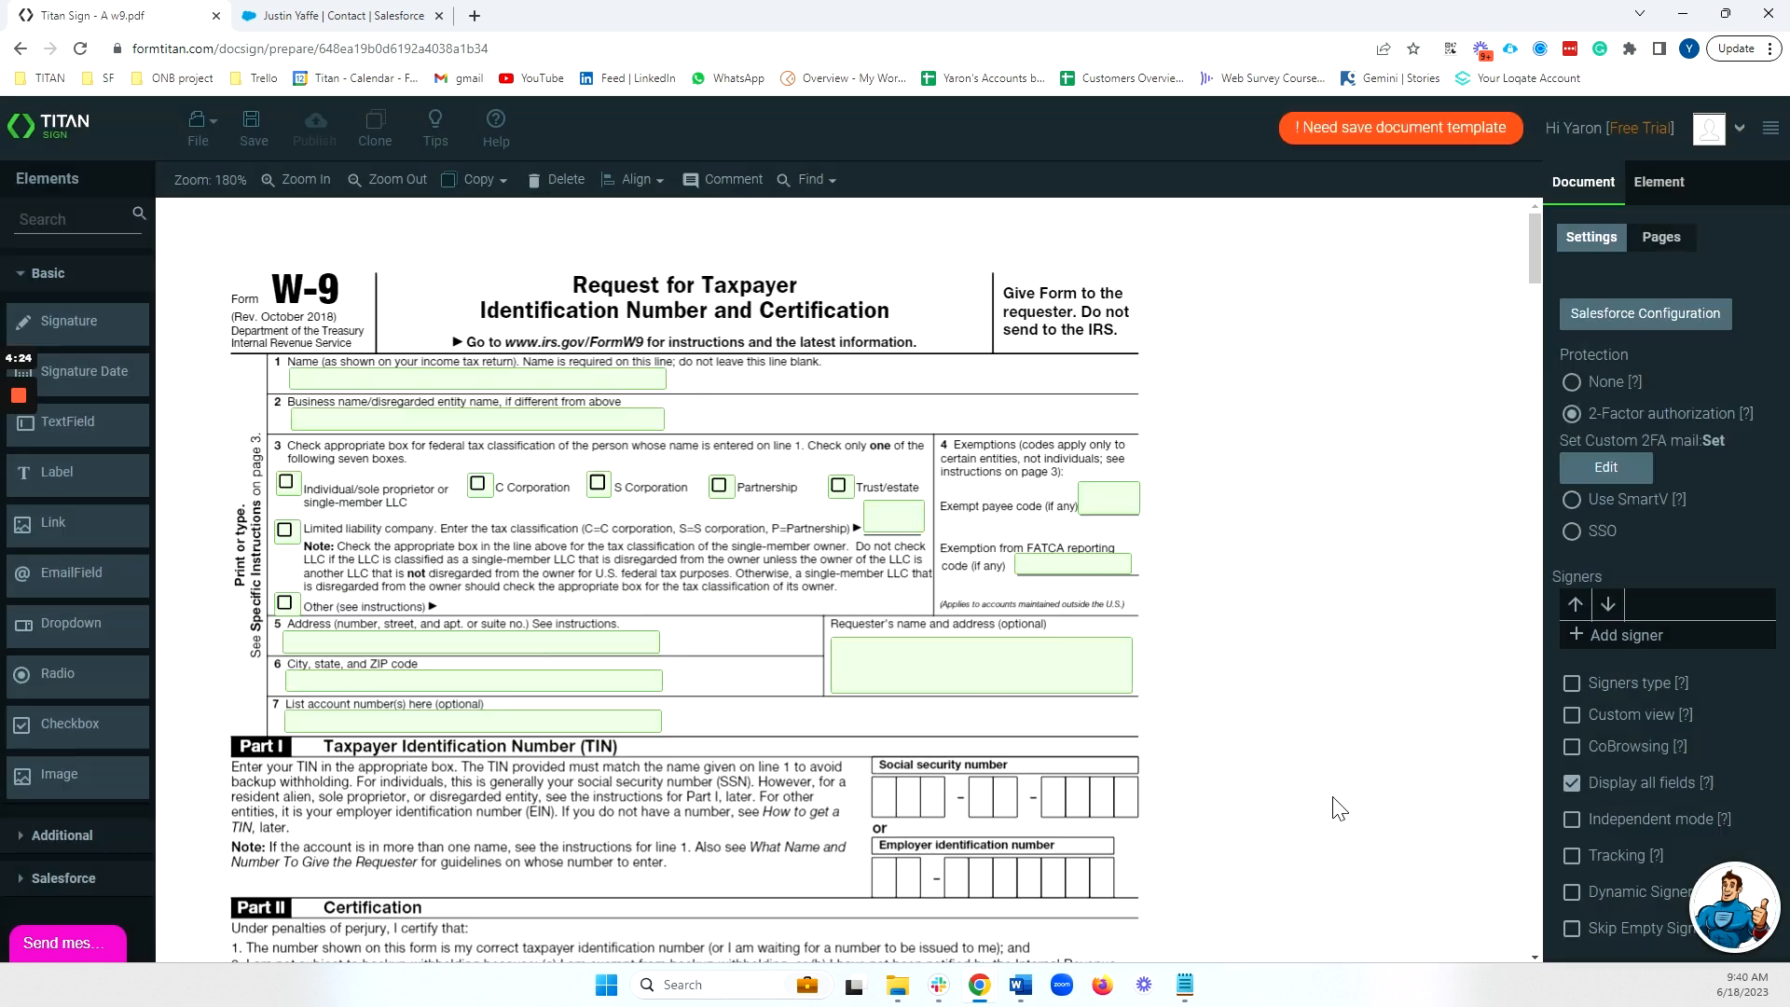
Add a new signer configured from the Salesforce Contact object.
click(1609, 639)
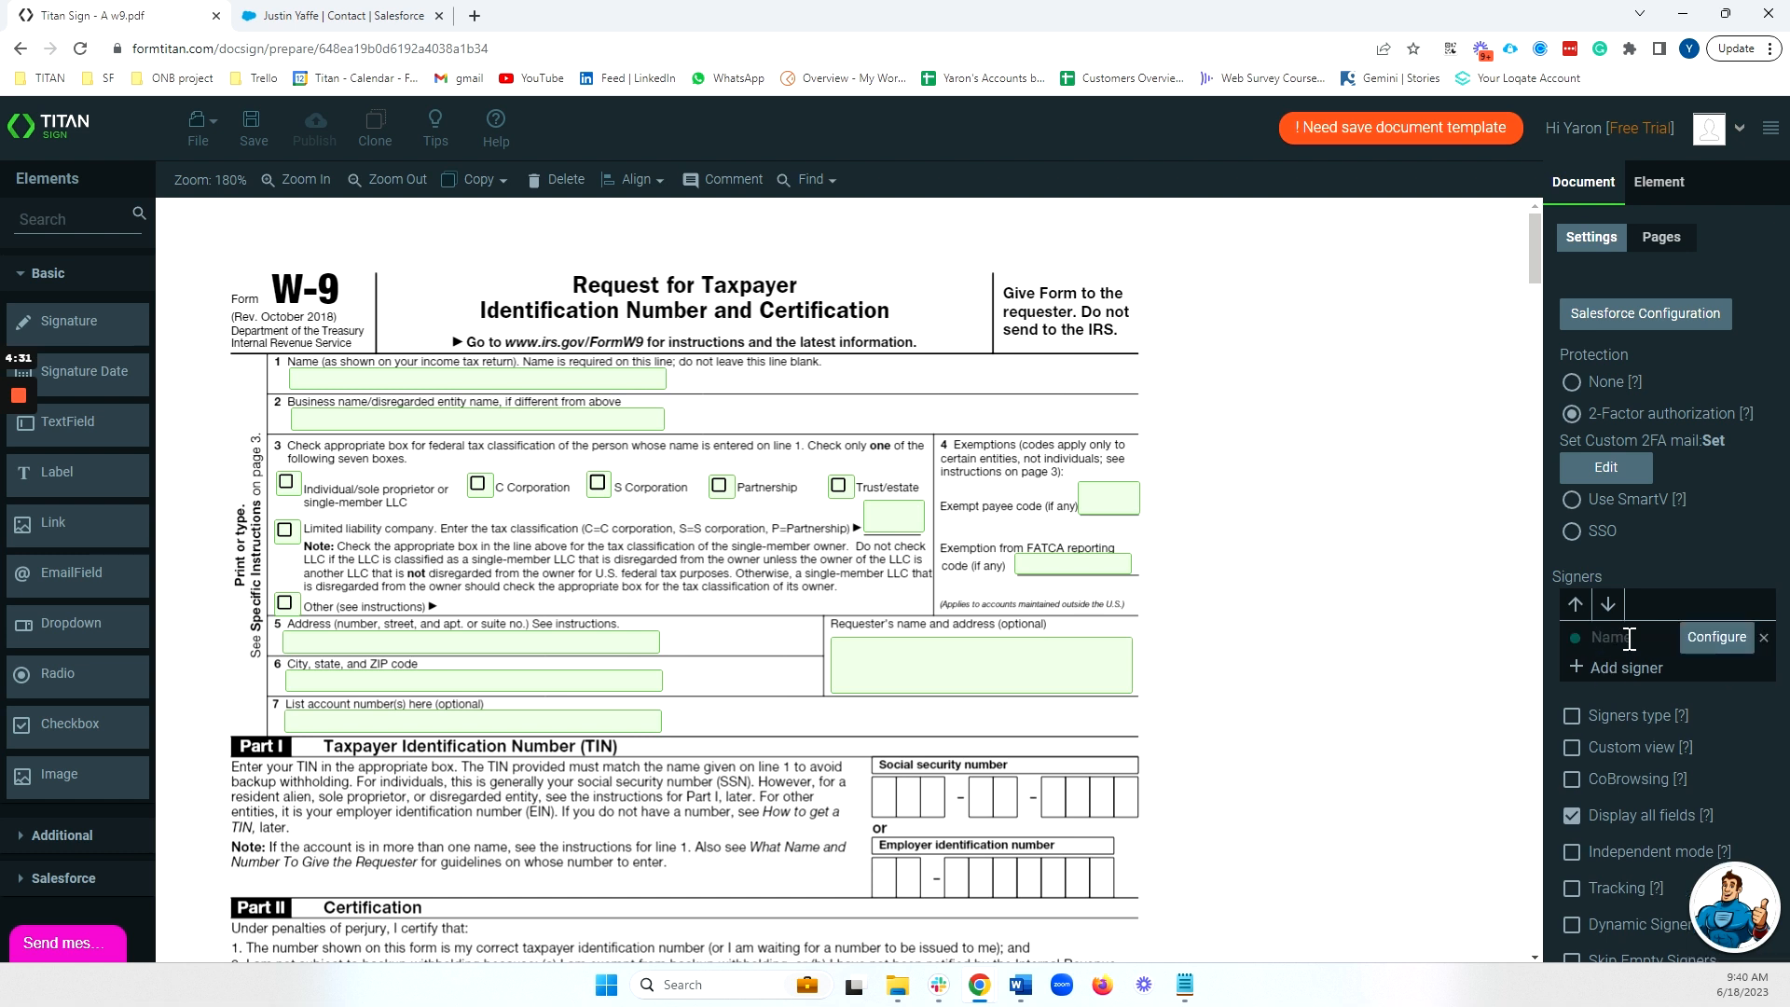
click(1704, 650)
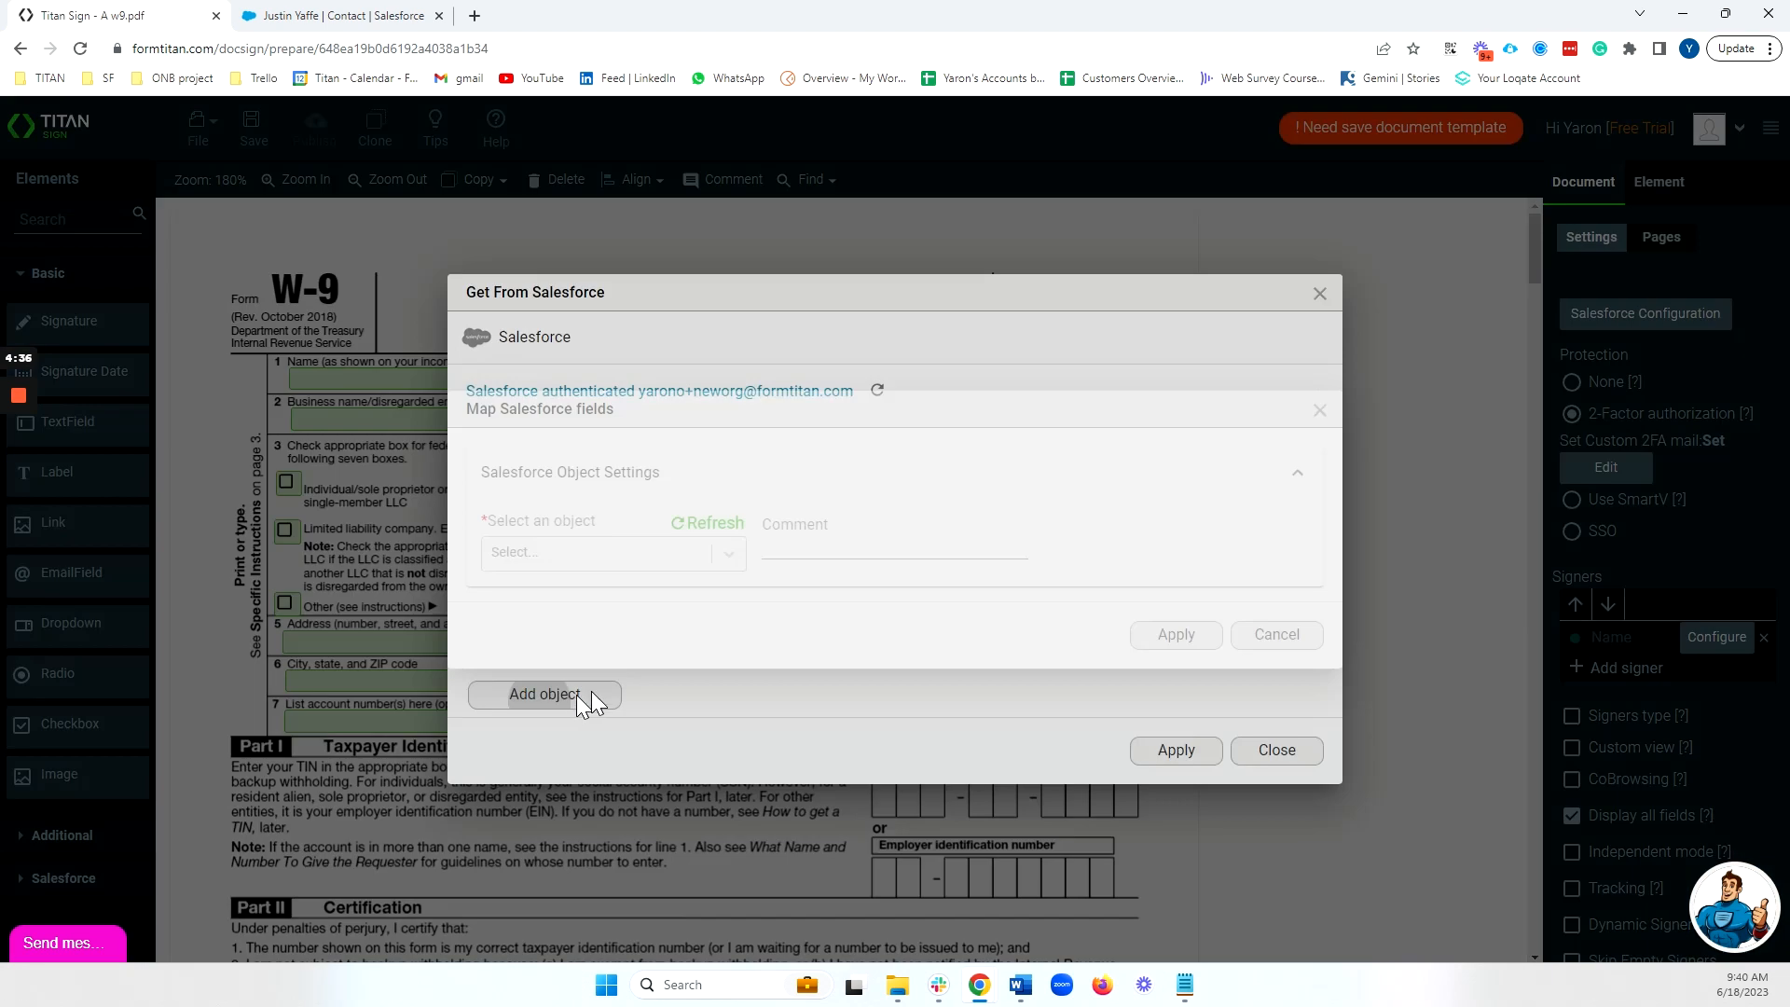
click(591, 691)
click(617, 556)
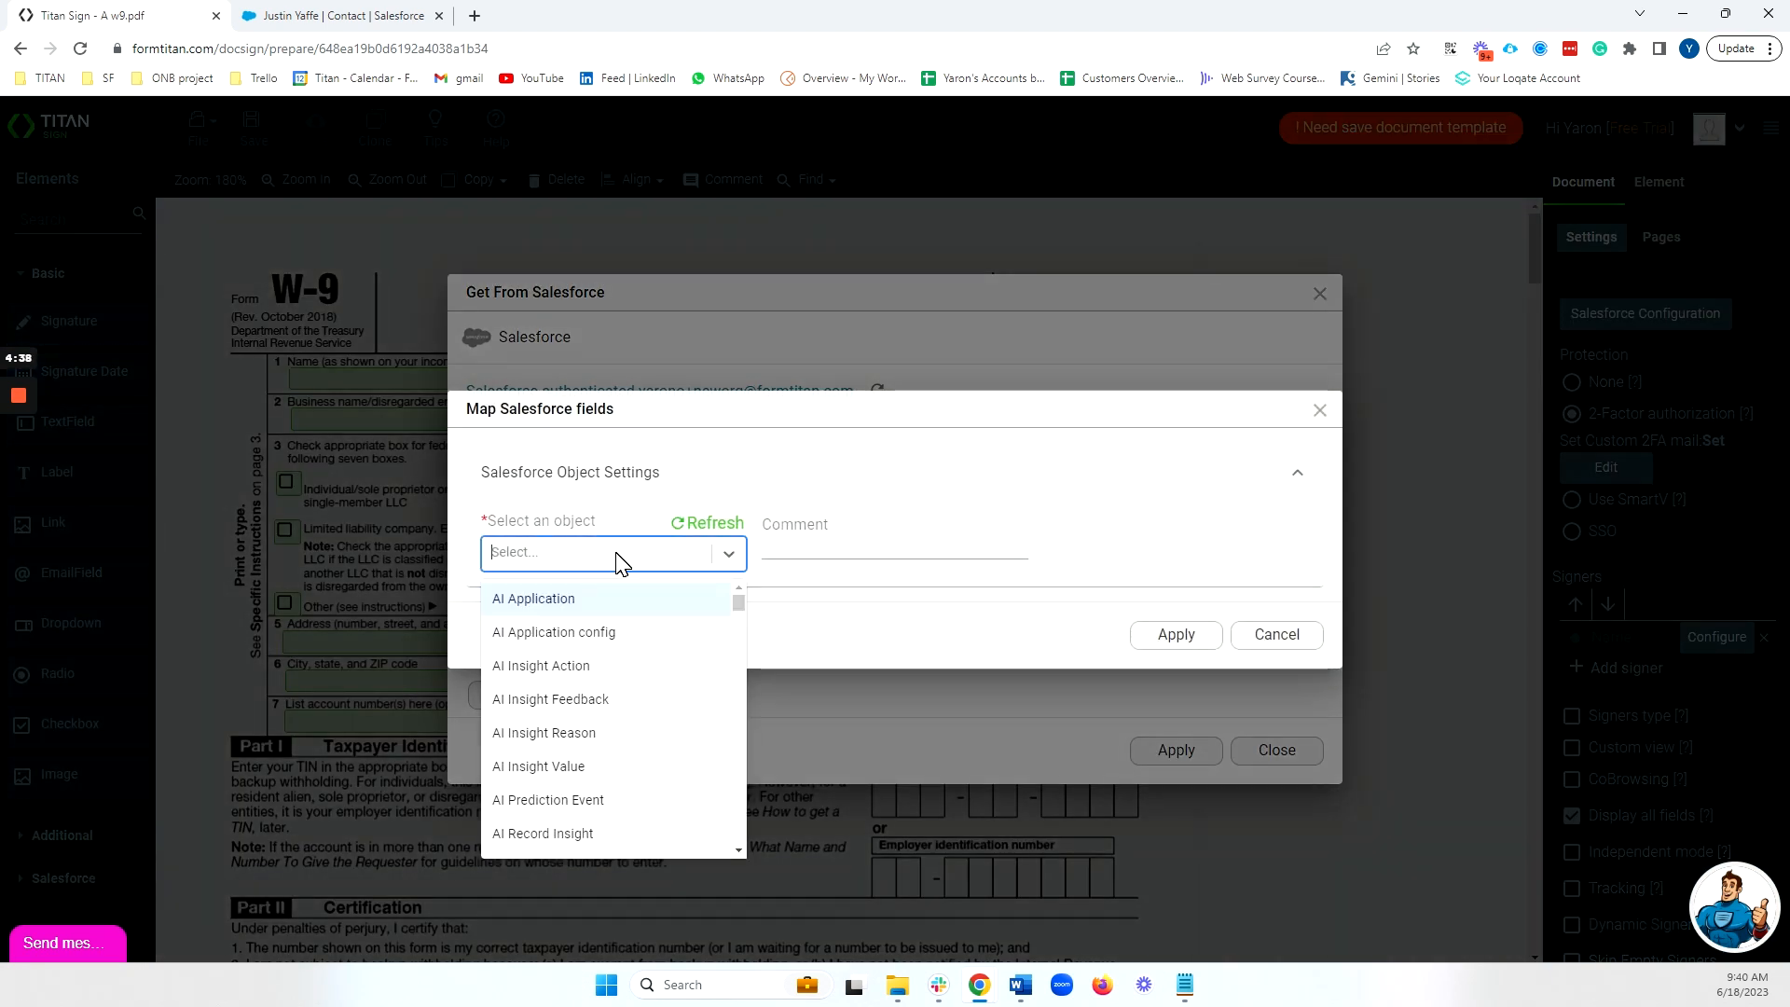
text(contac)
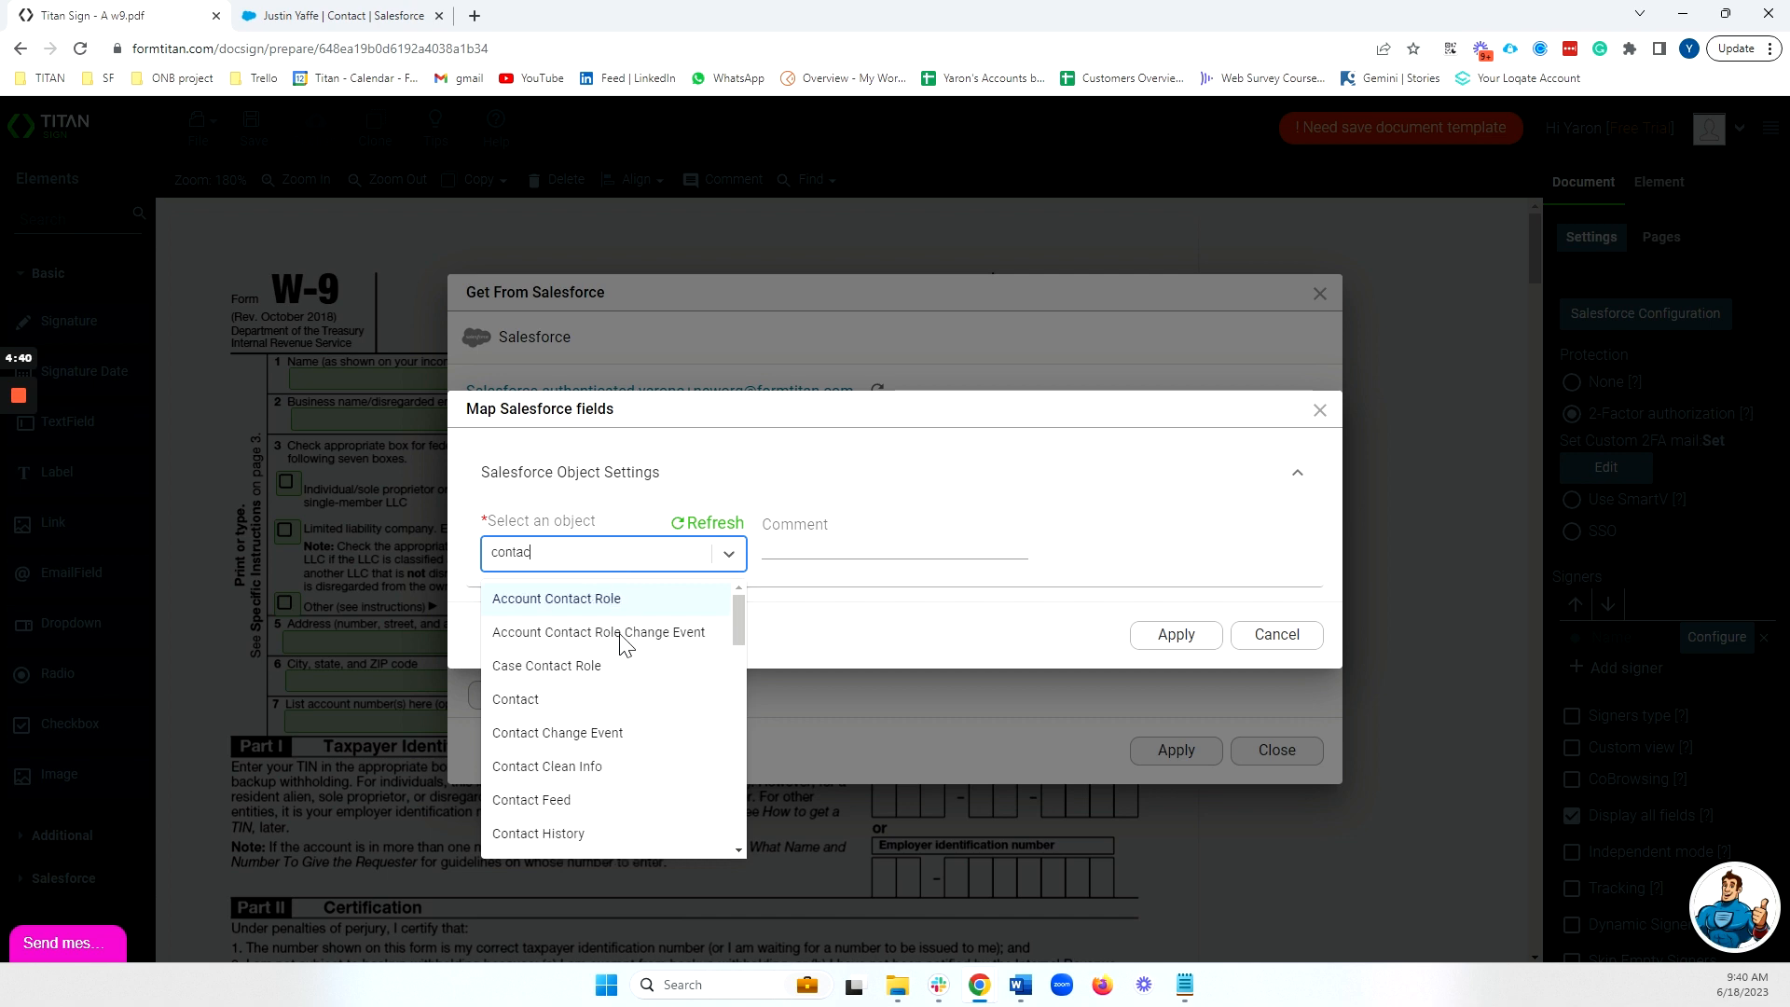
click(602, 697)
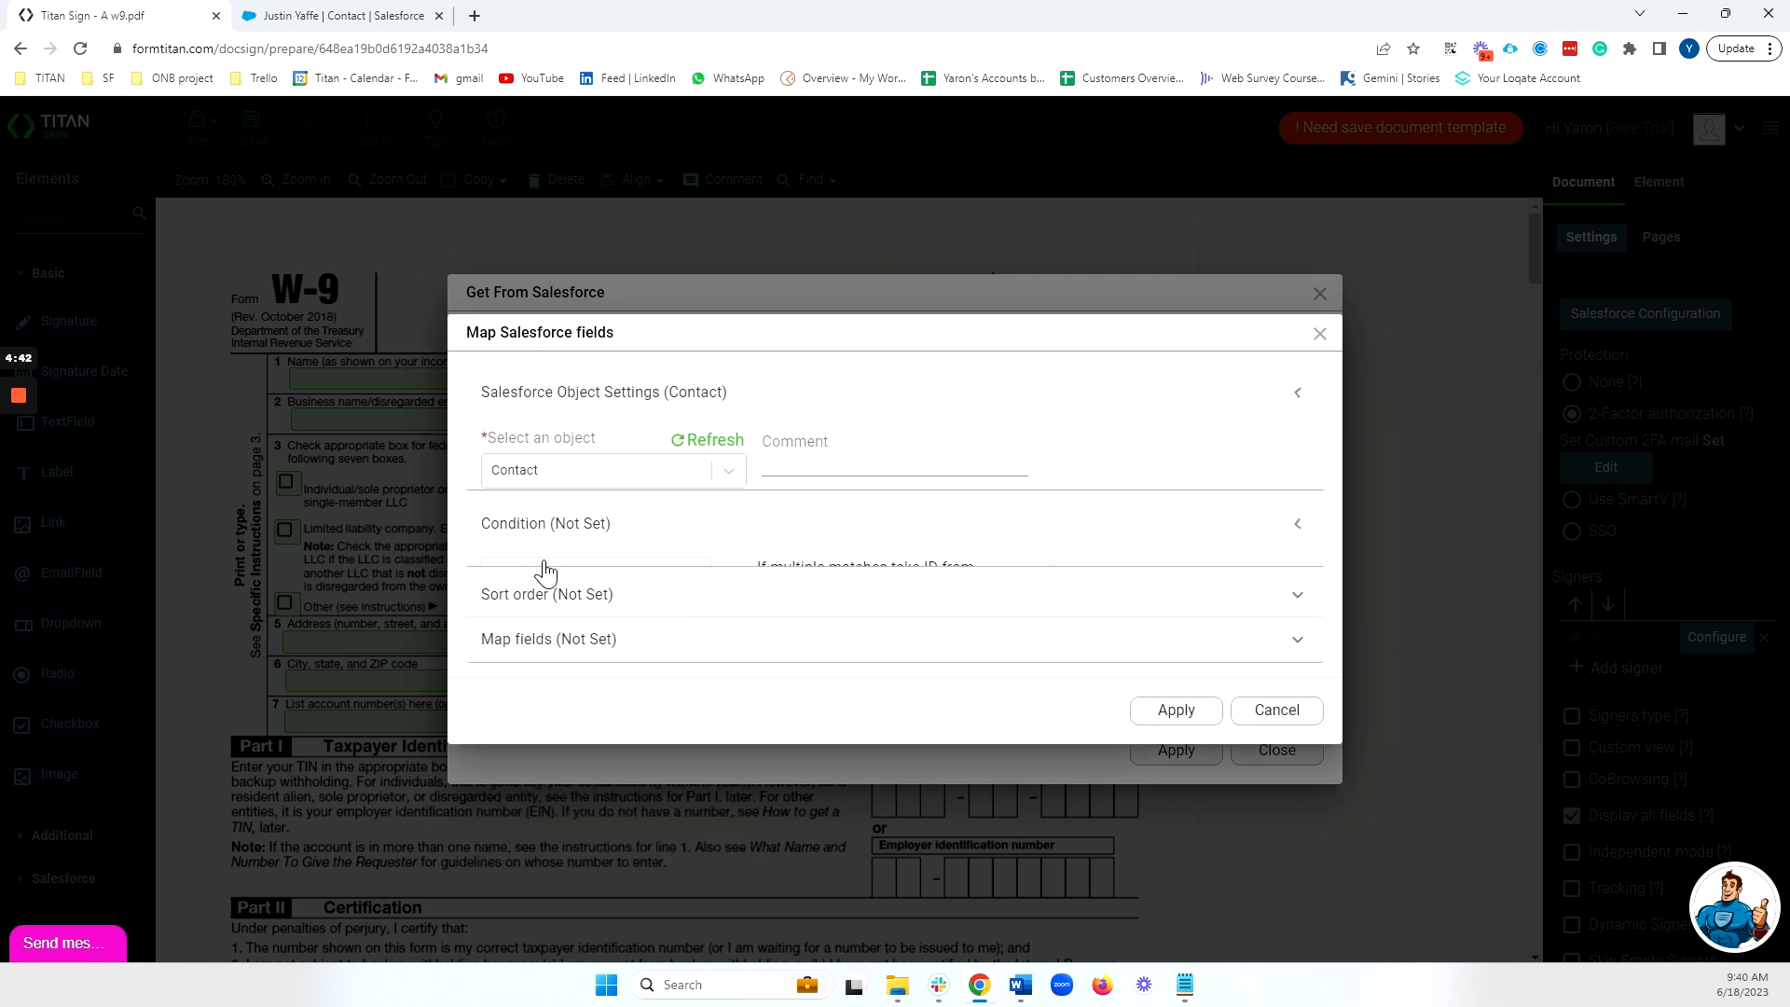
Set the signer's lookup condition to Contact ID Equals Record ID and apply.
click(597, 534)
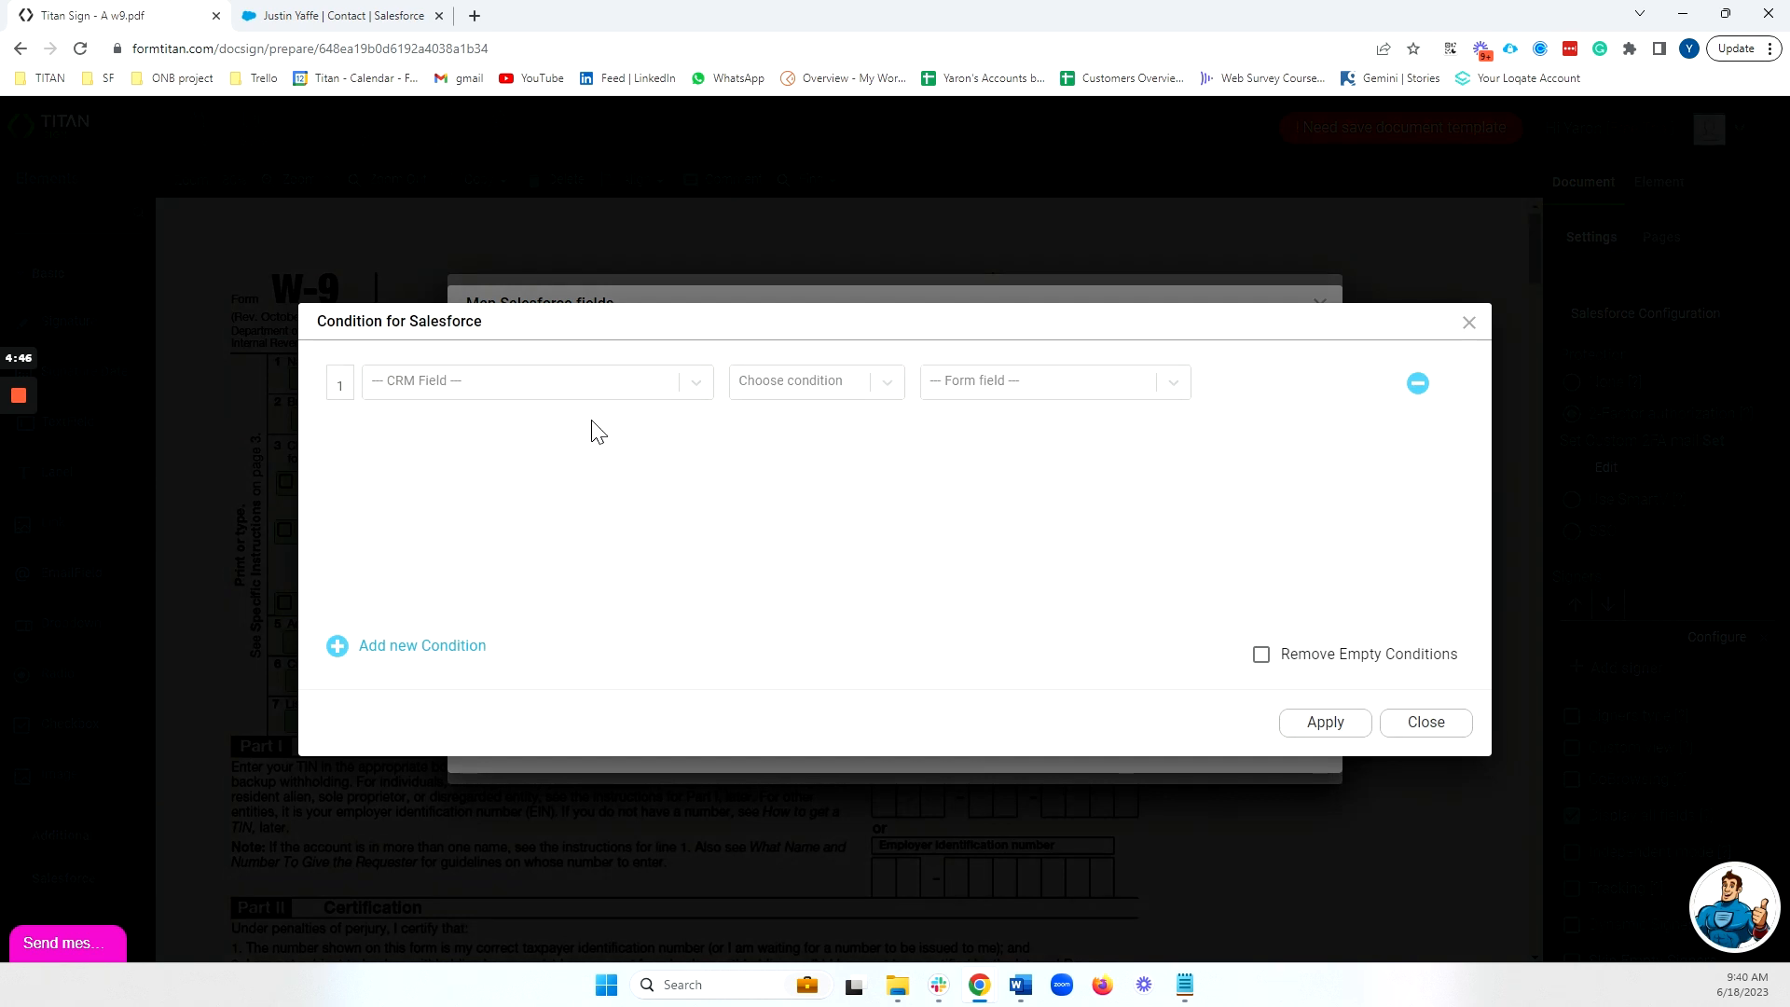
click(584, 396)
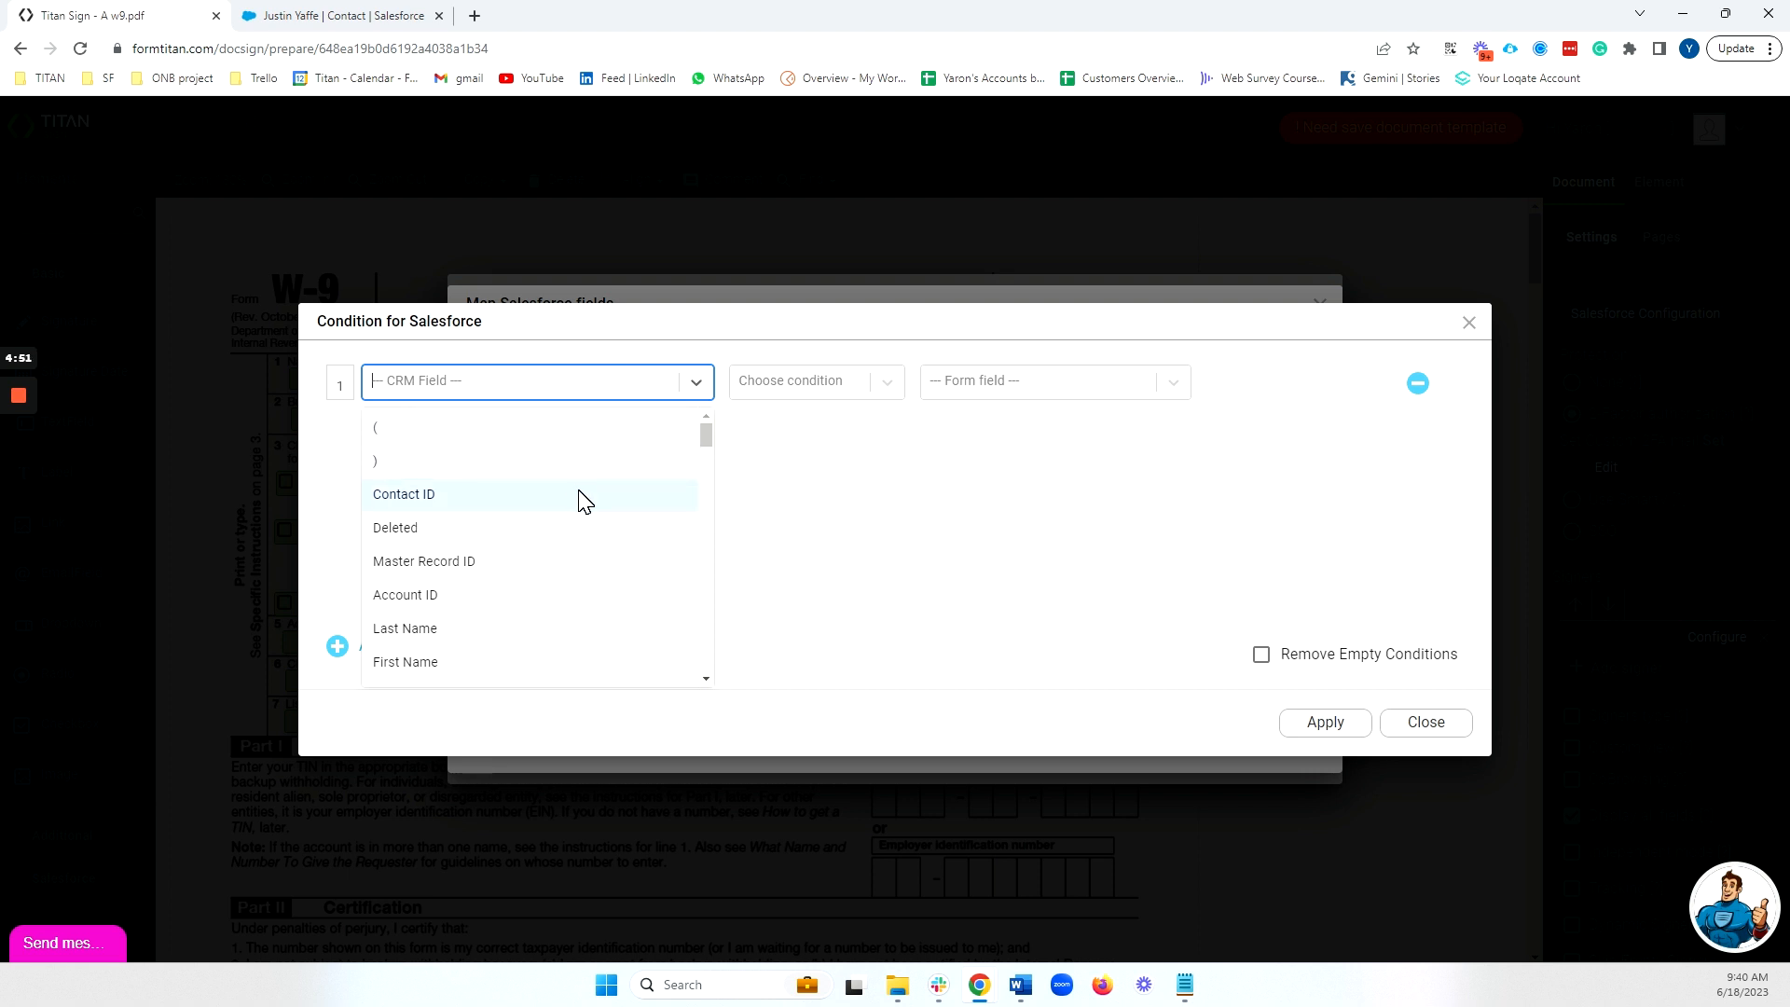
click(584, 494)
click(842, 380)
click(821, 460)
click(1071, 387)
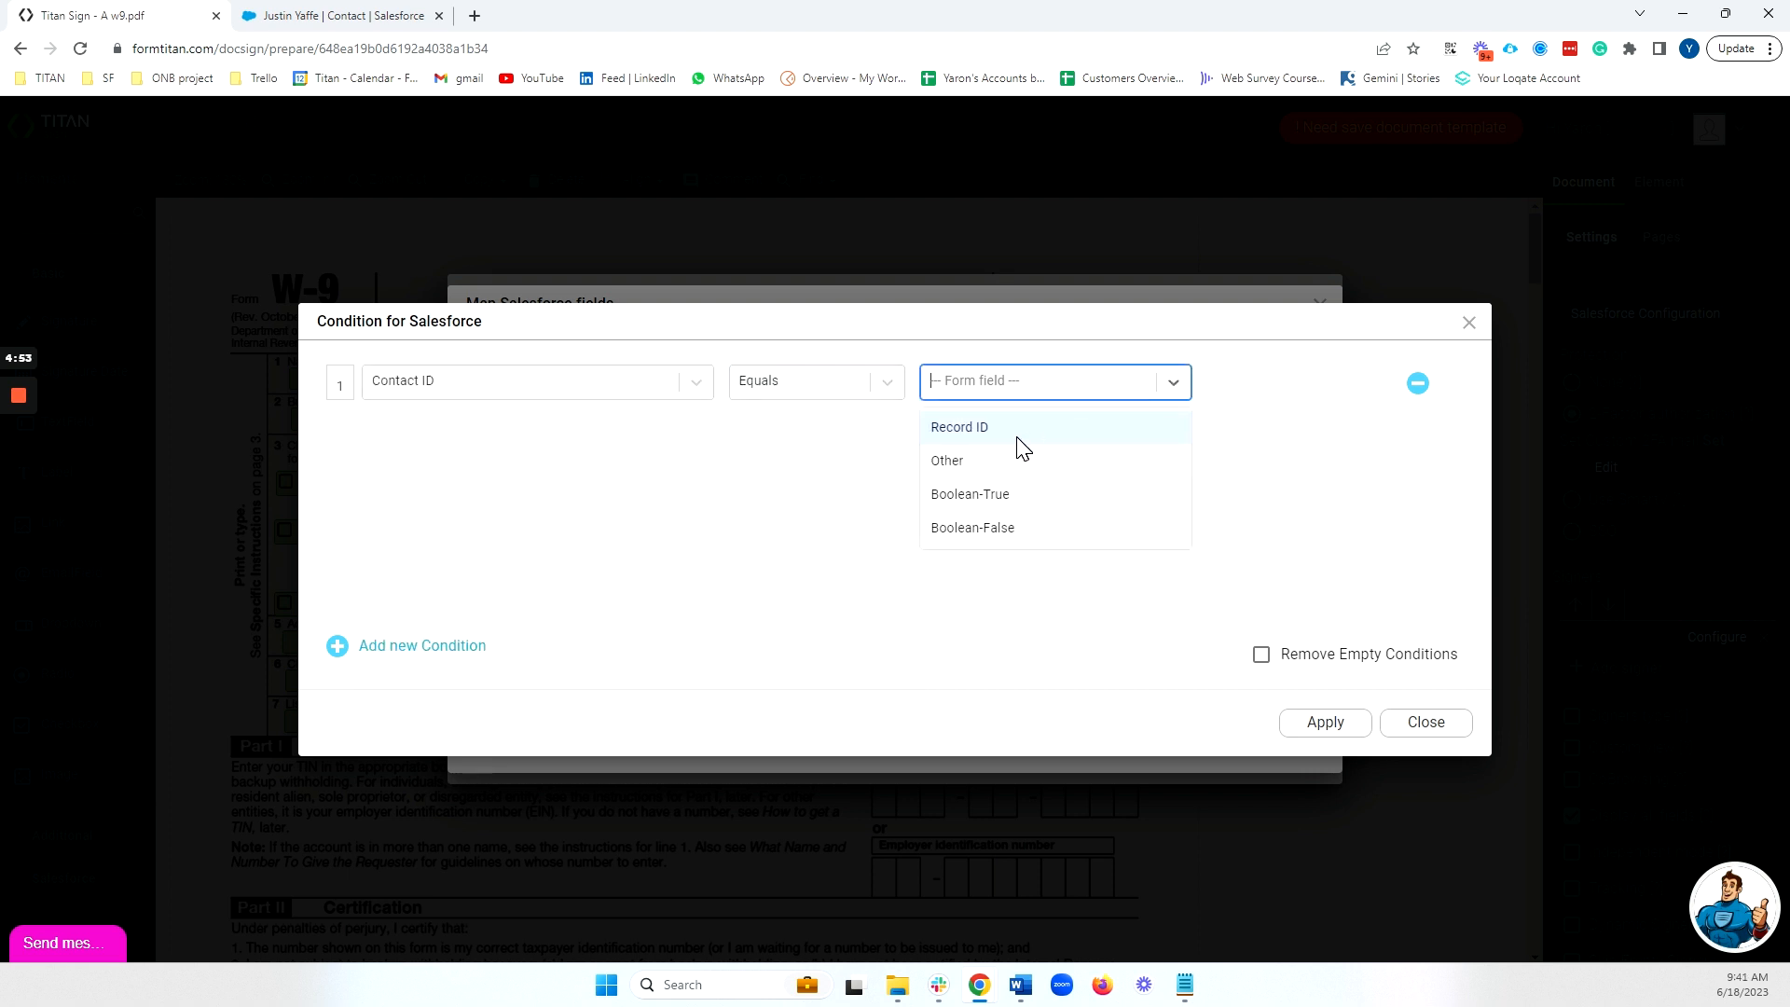
click(1023, 438)
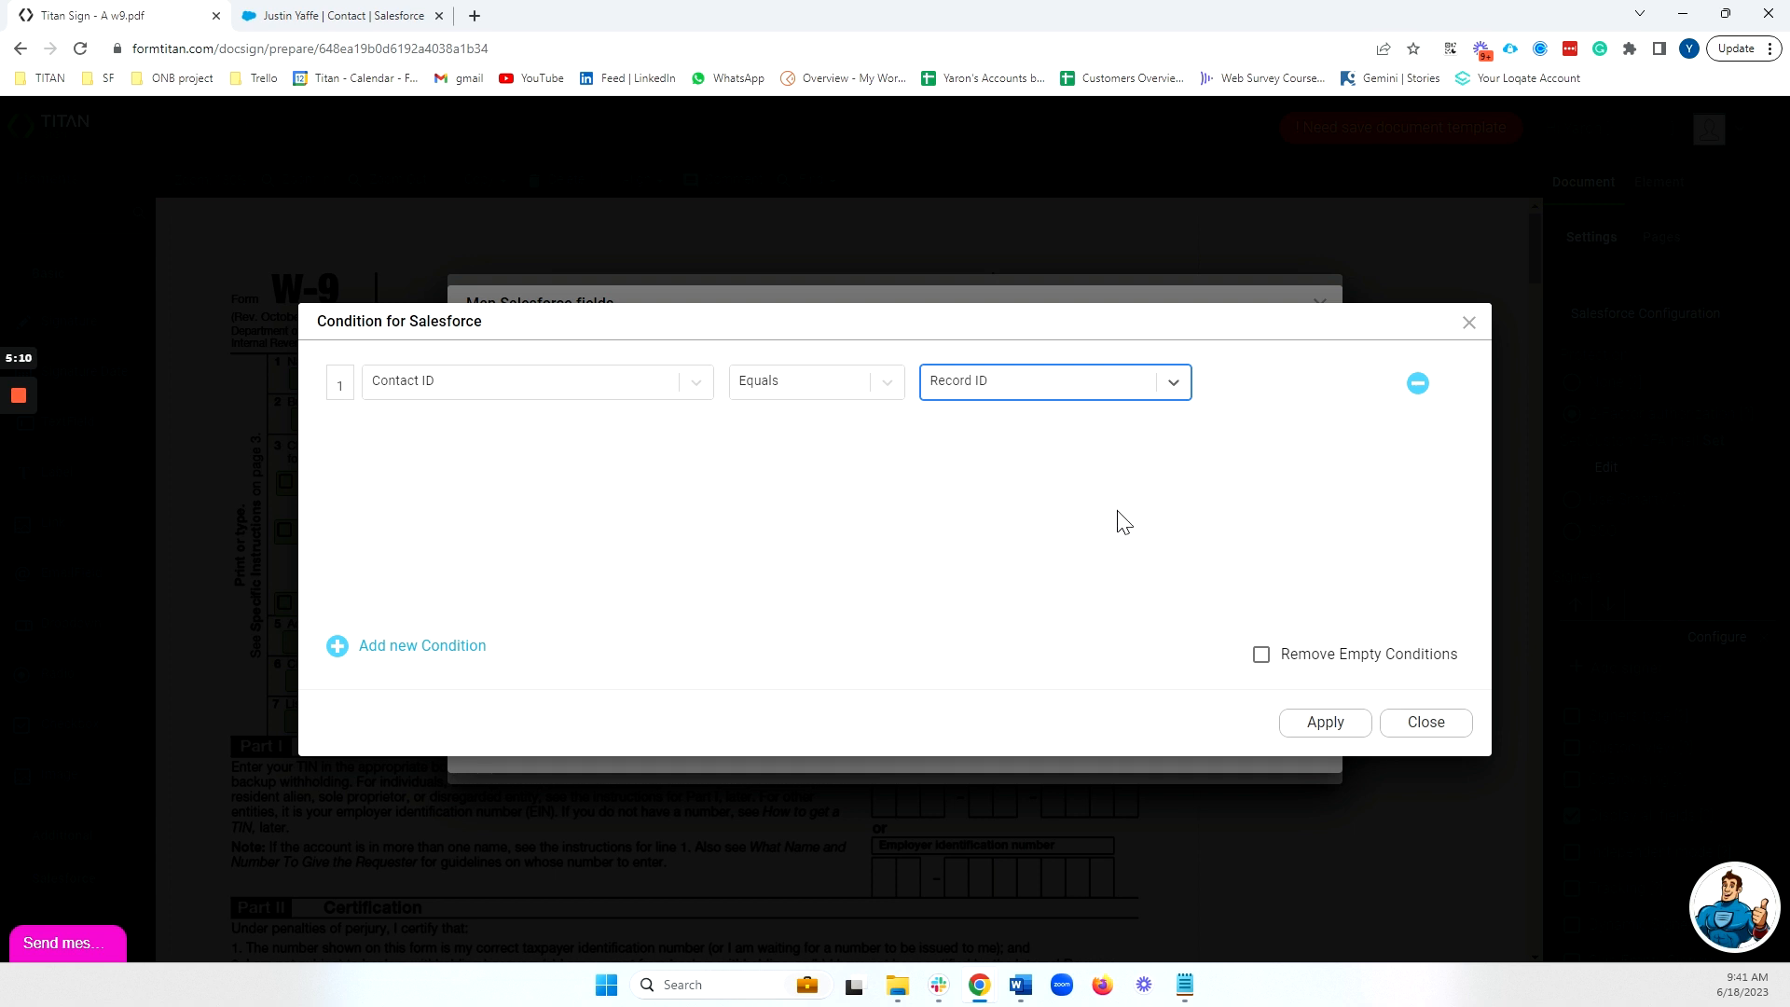
click(1323, 724)
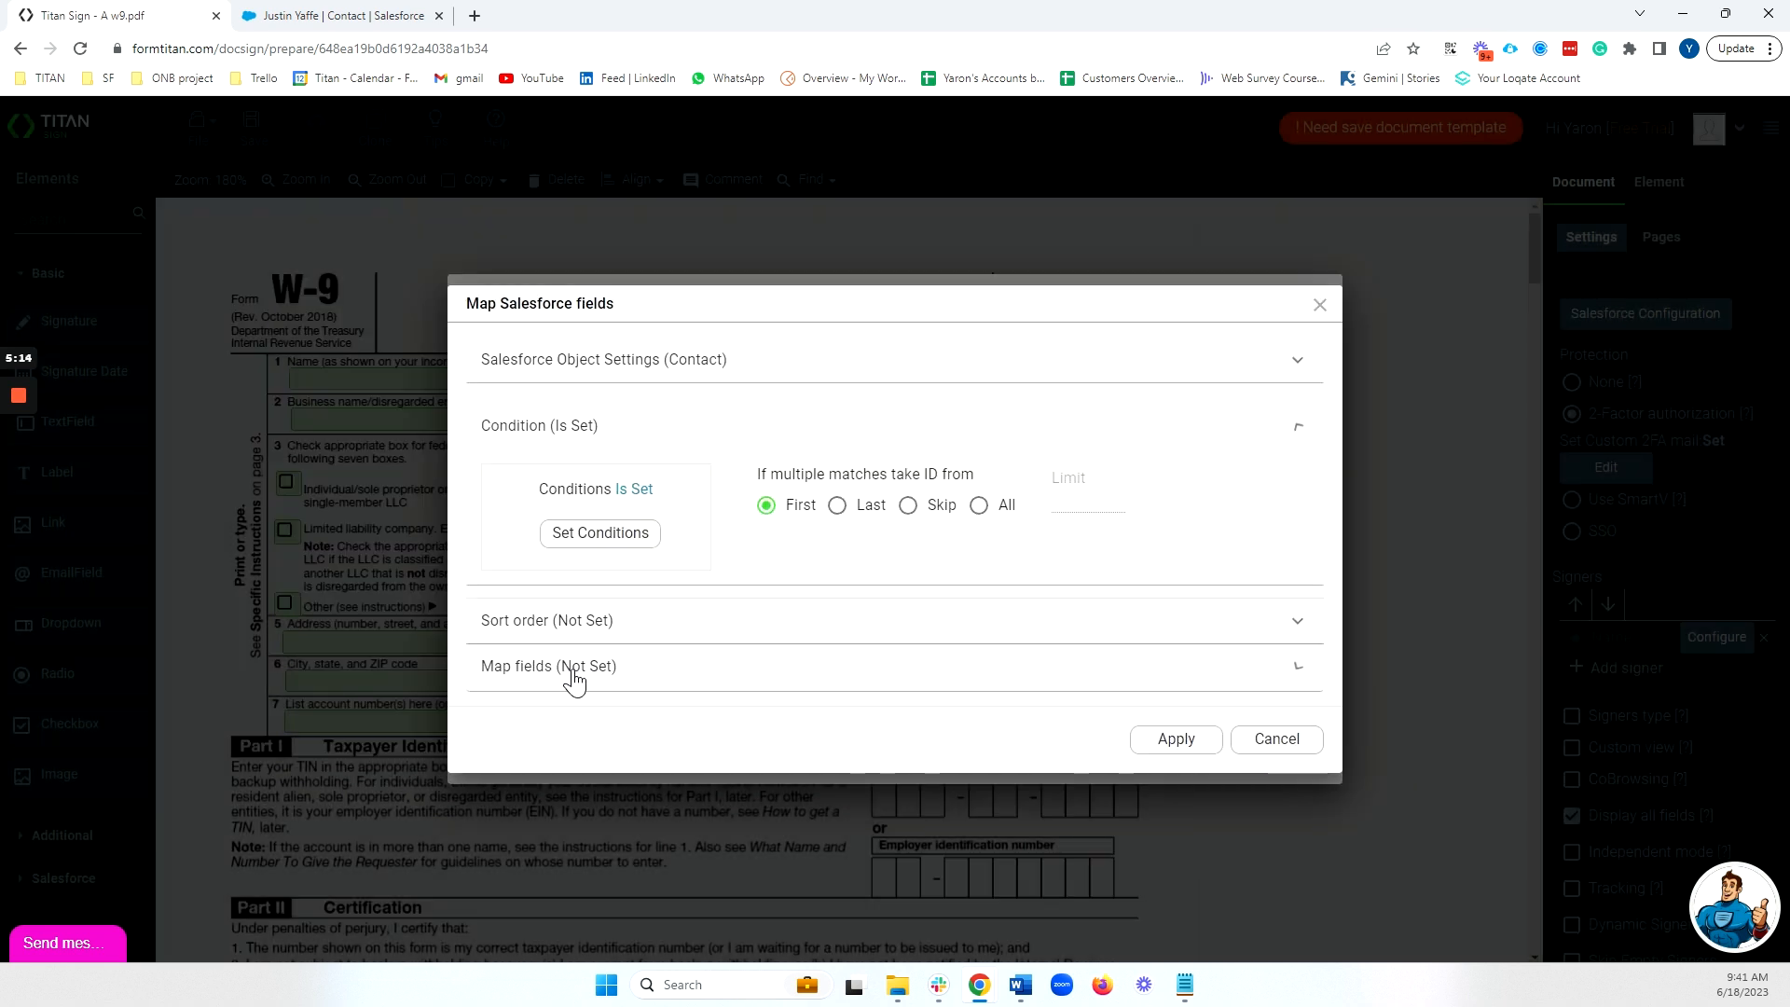
Map the First Name, Last Name and Email rows to the Salesforce First Name, Last Name and Email fields, then Apply & Finish.
click(575, 672)
click(601, 631)
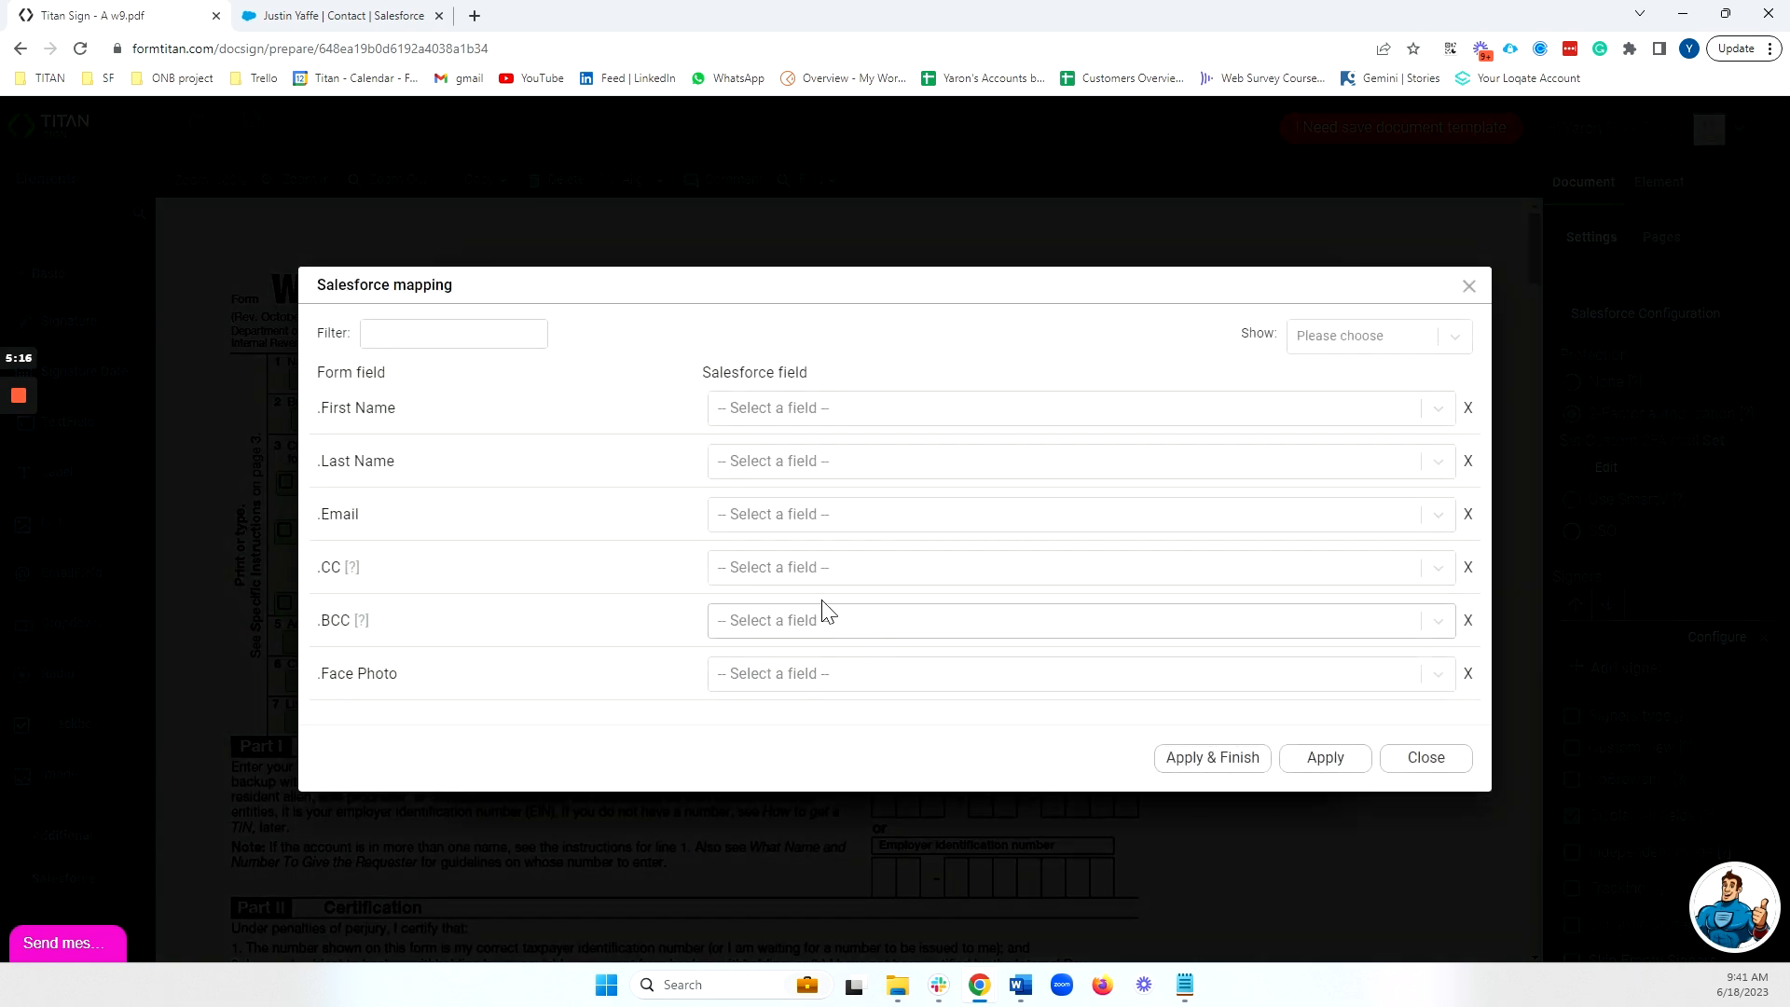
click(745, 416)
text(fir)
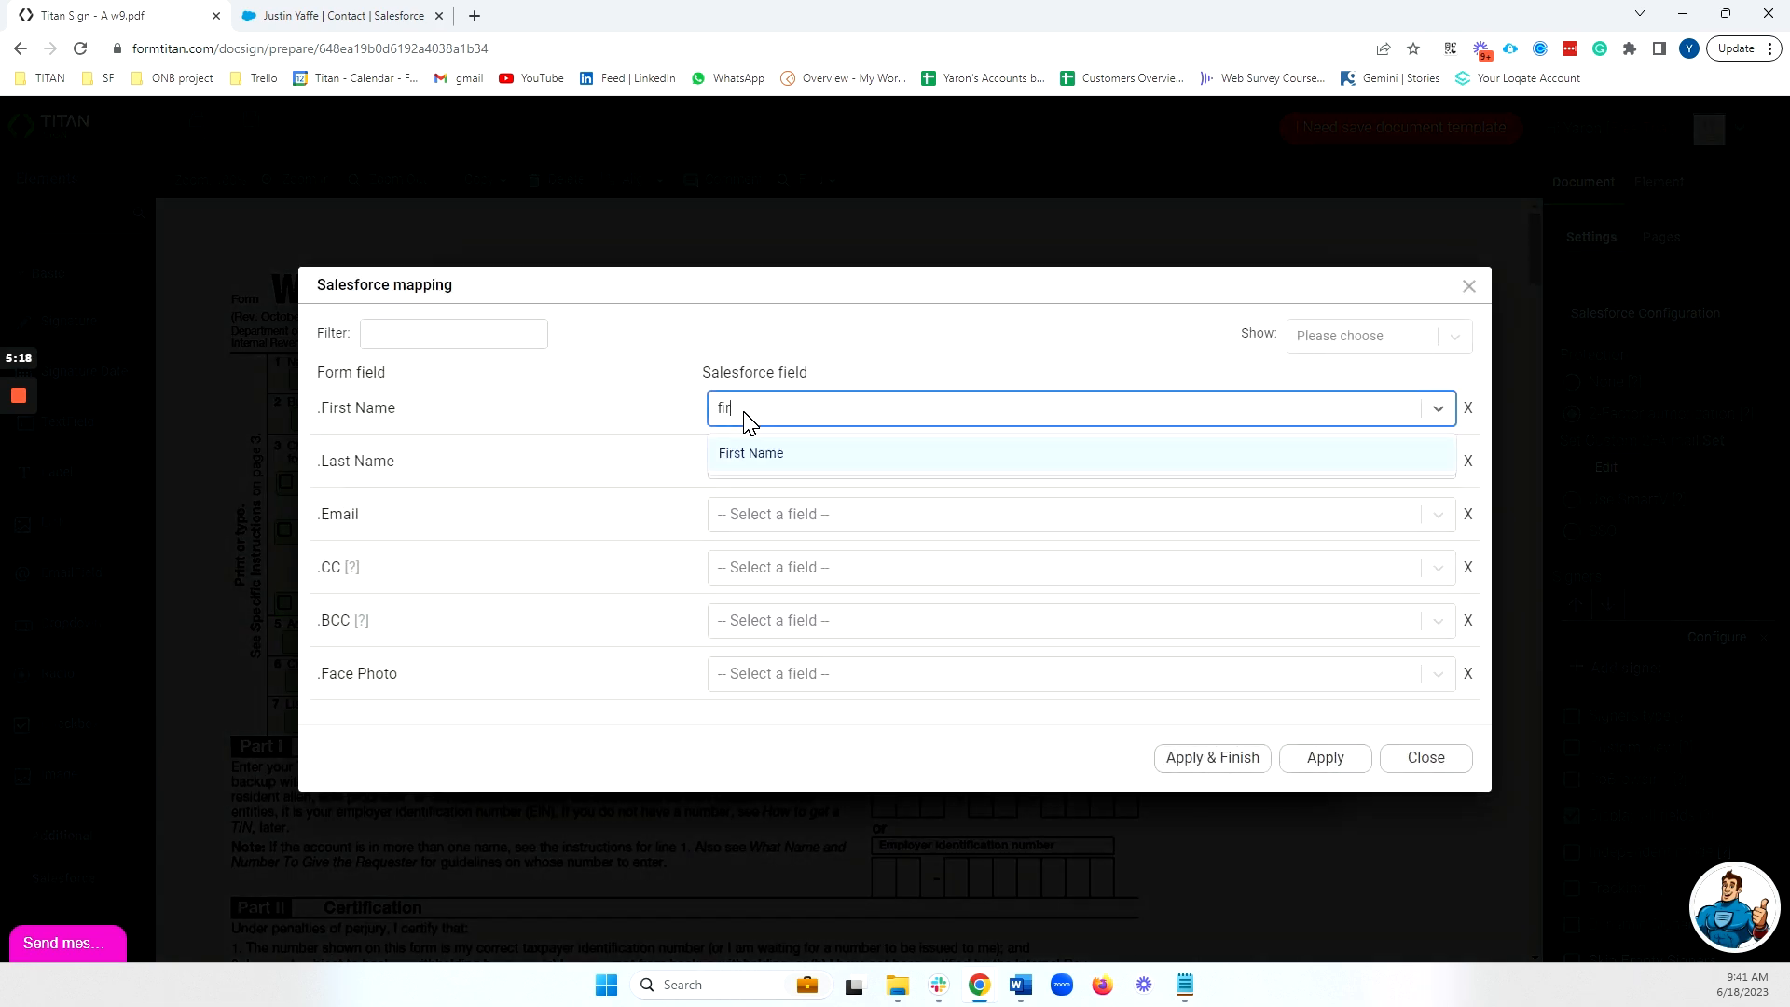
click(756, 452)
click(768, 466)
text(la)
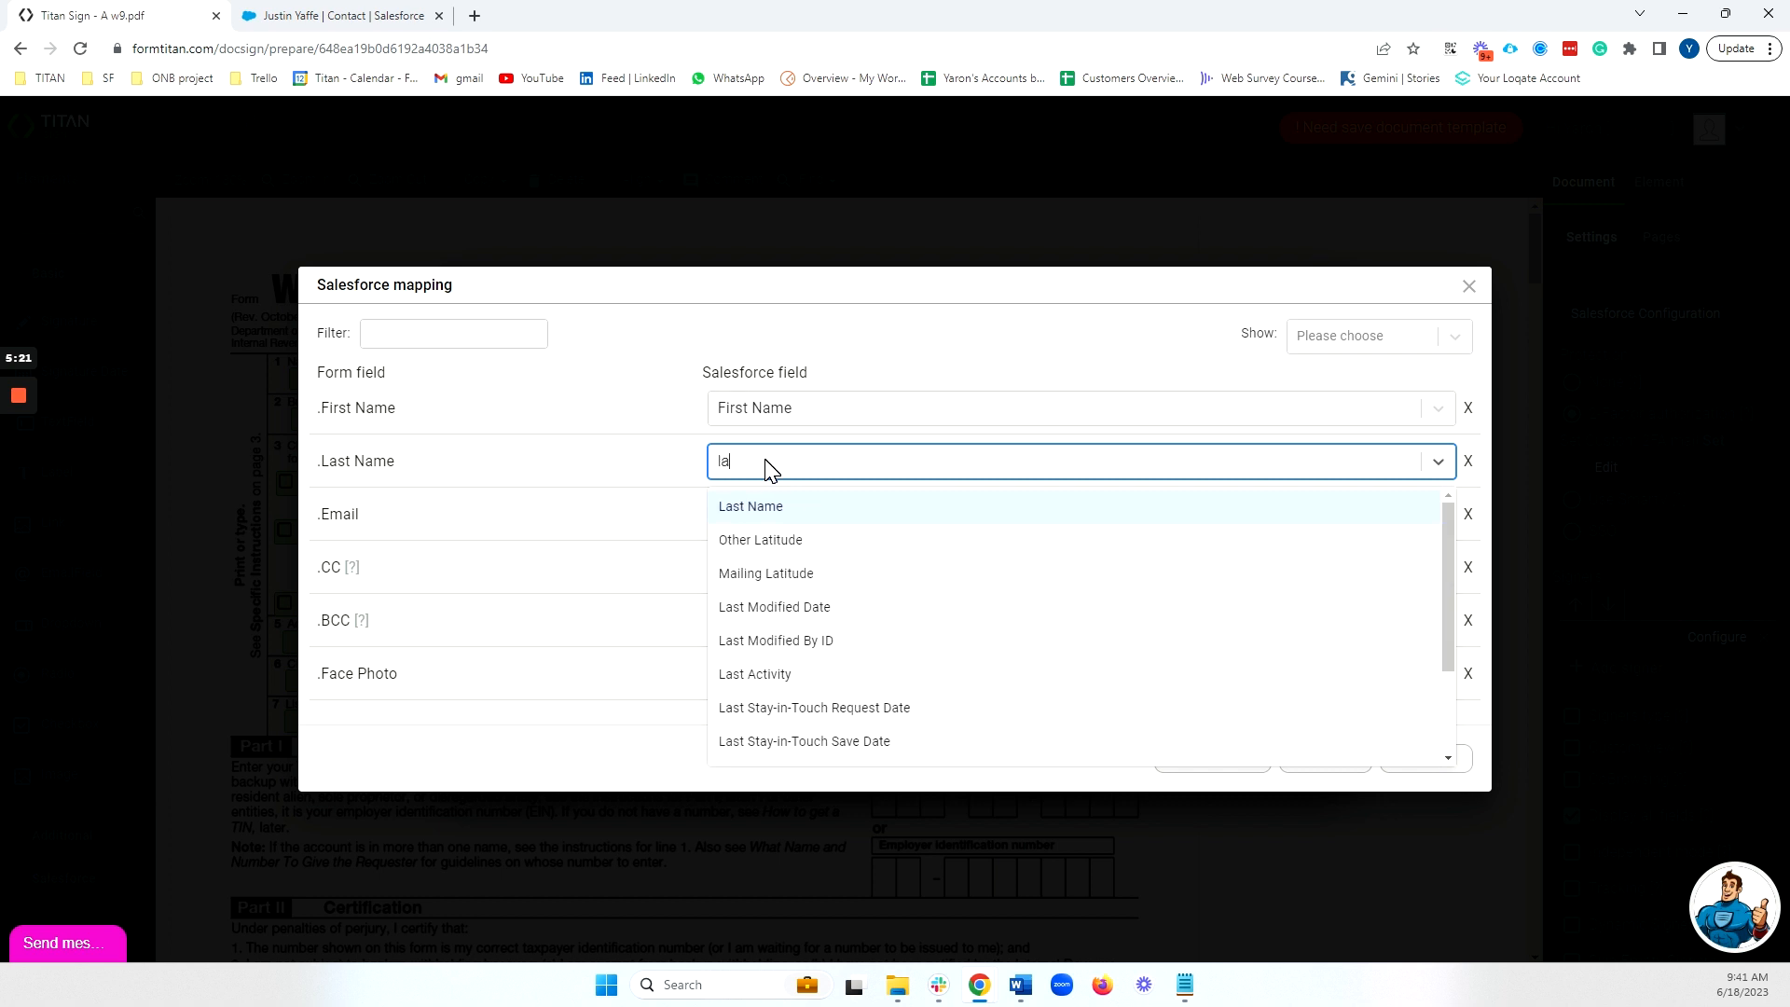
click(752, 501)
click(770, 528)
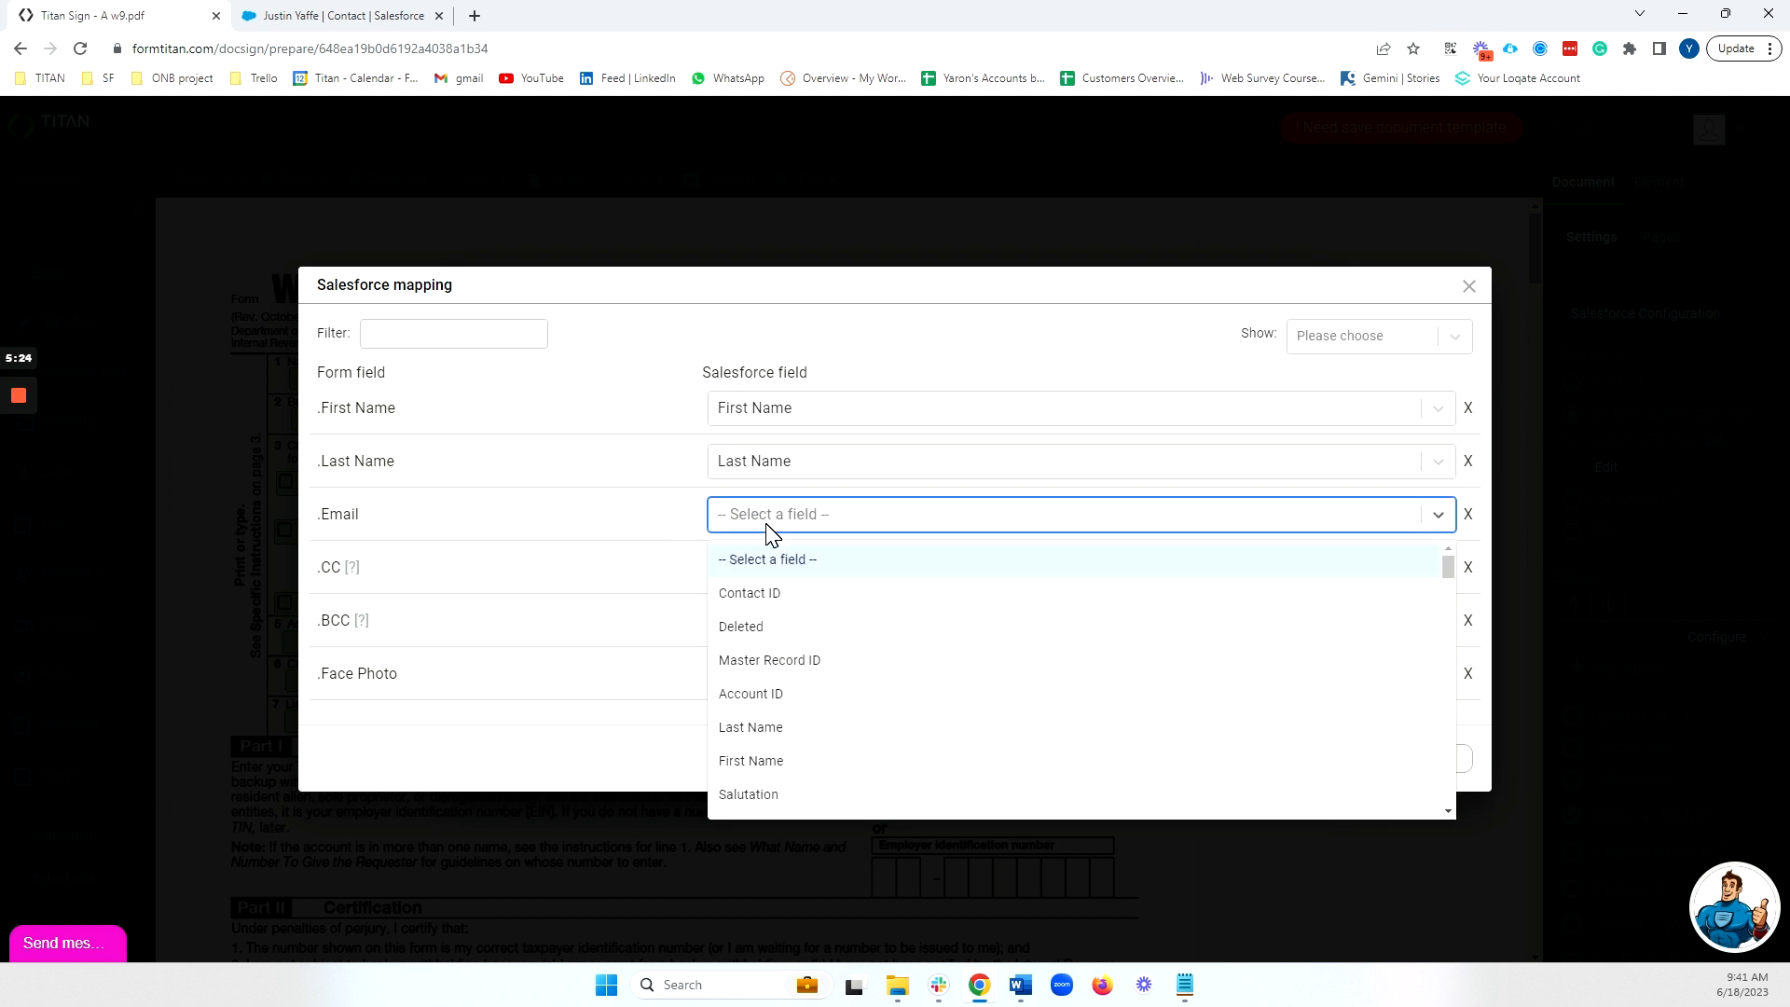
text(email)
click(784, 560)
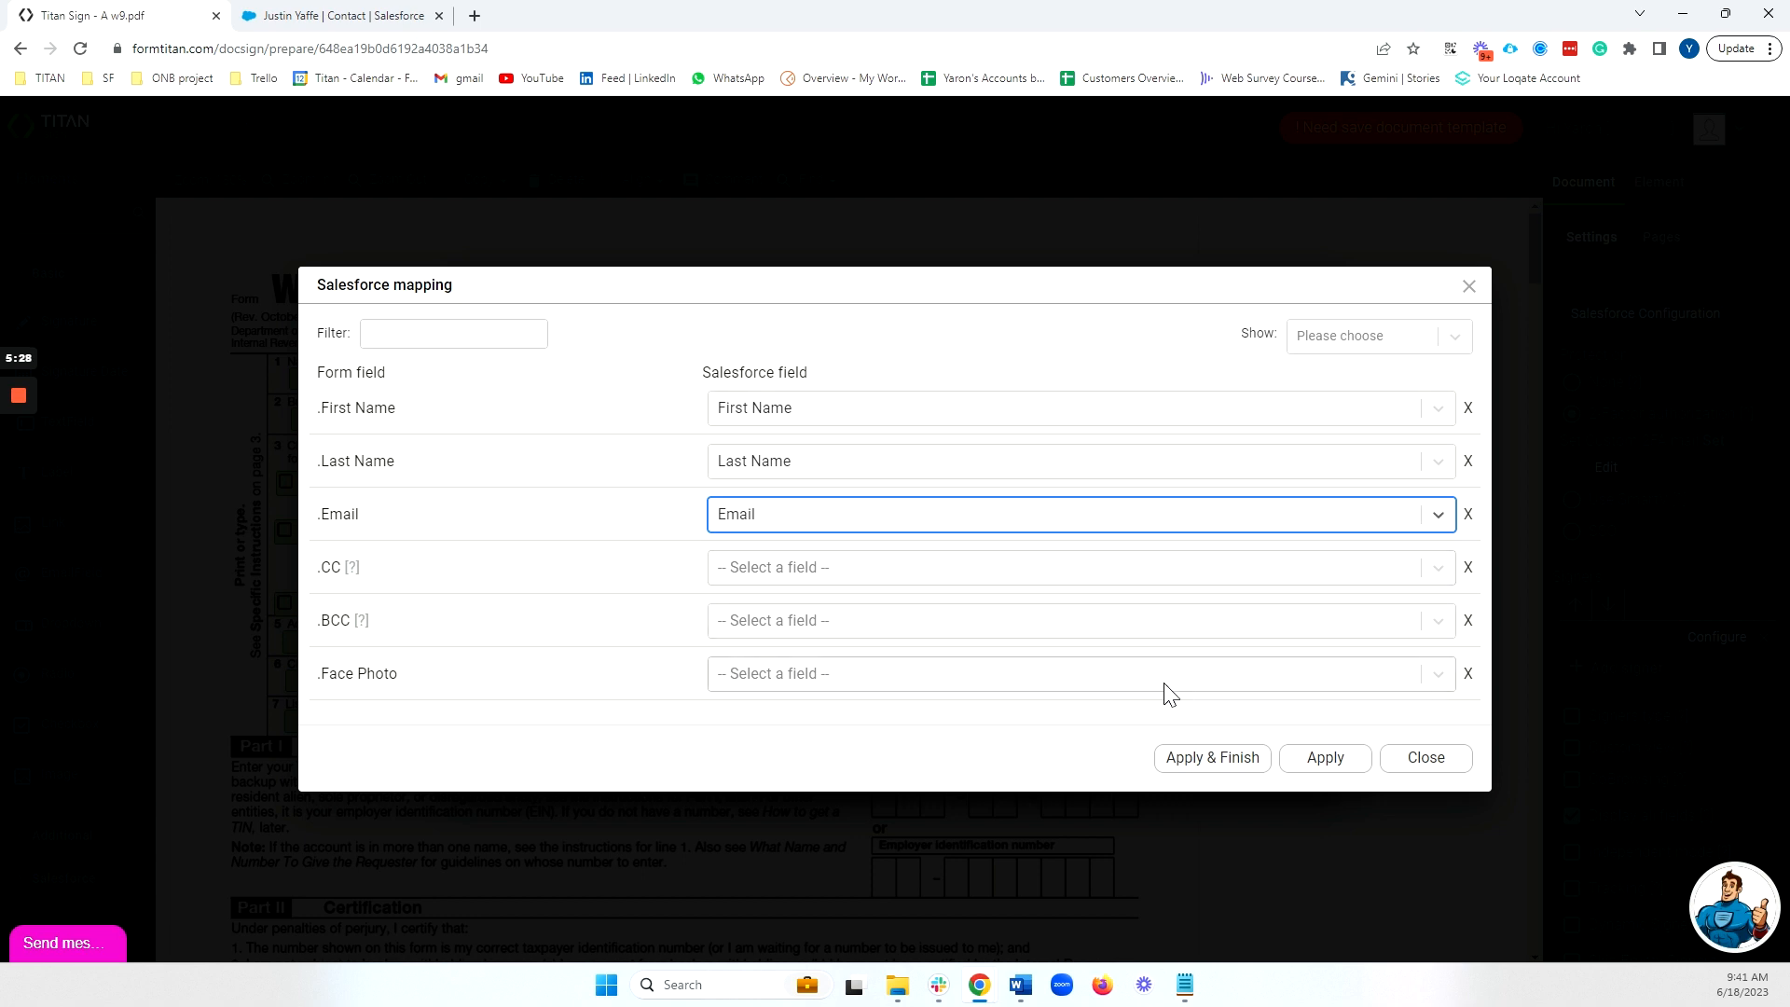
click(1214, 758)
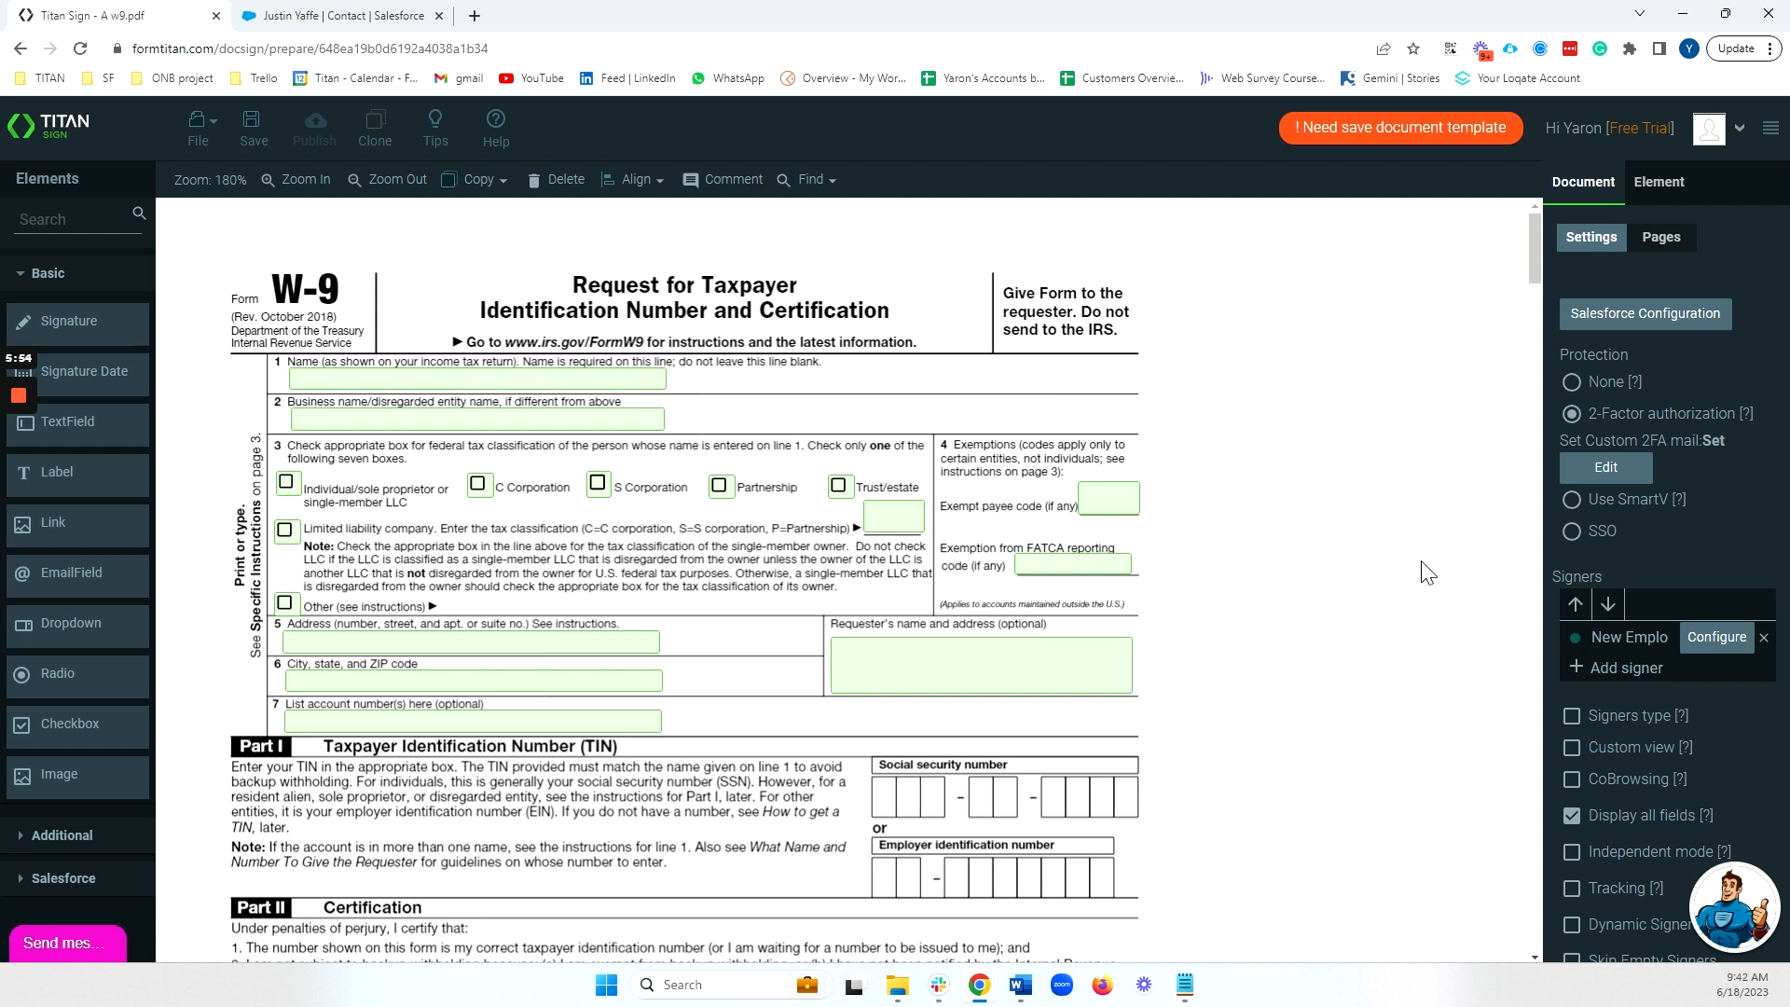
Assign the line 1 name field to the New Employee signer.
click(403, 382)
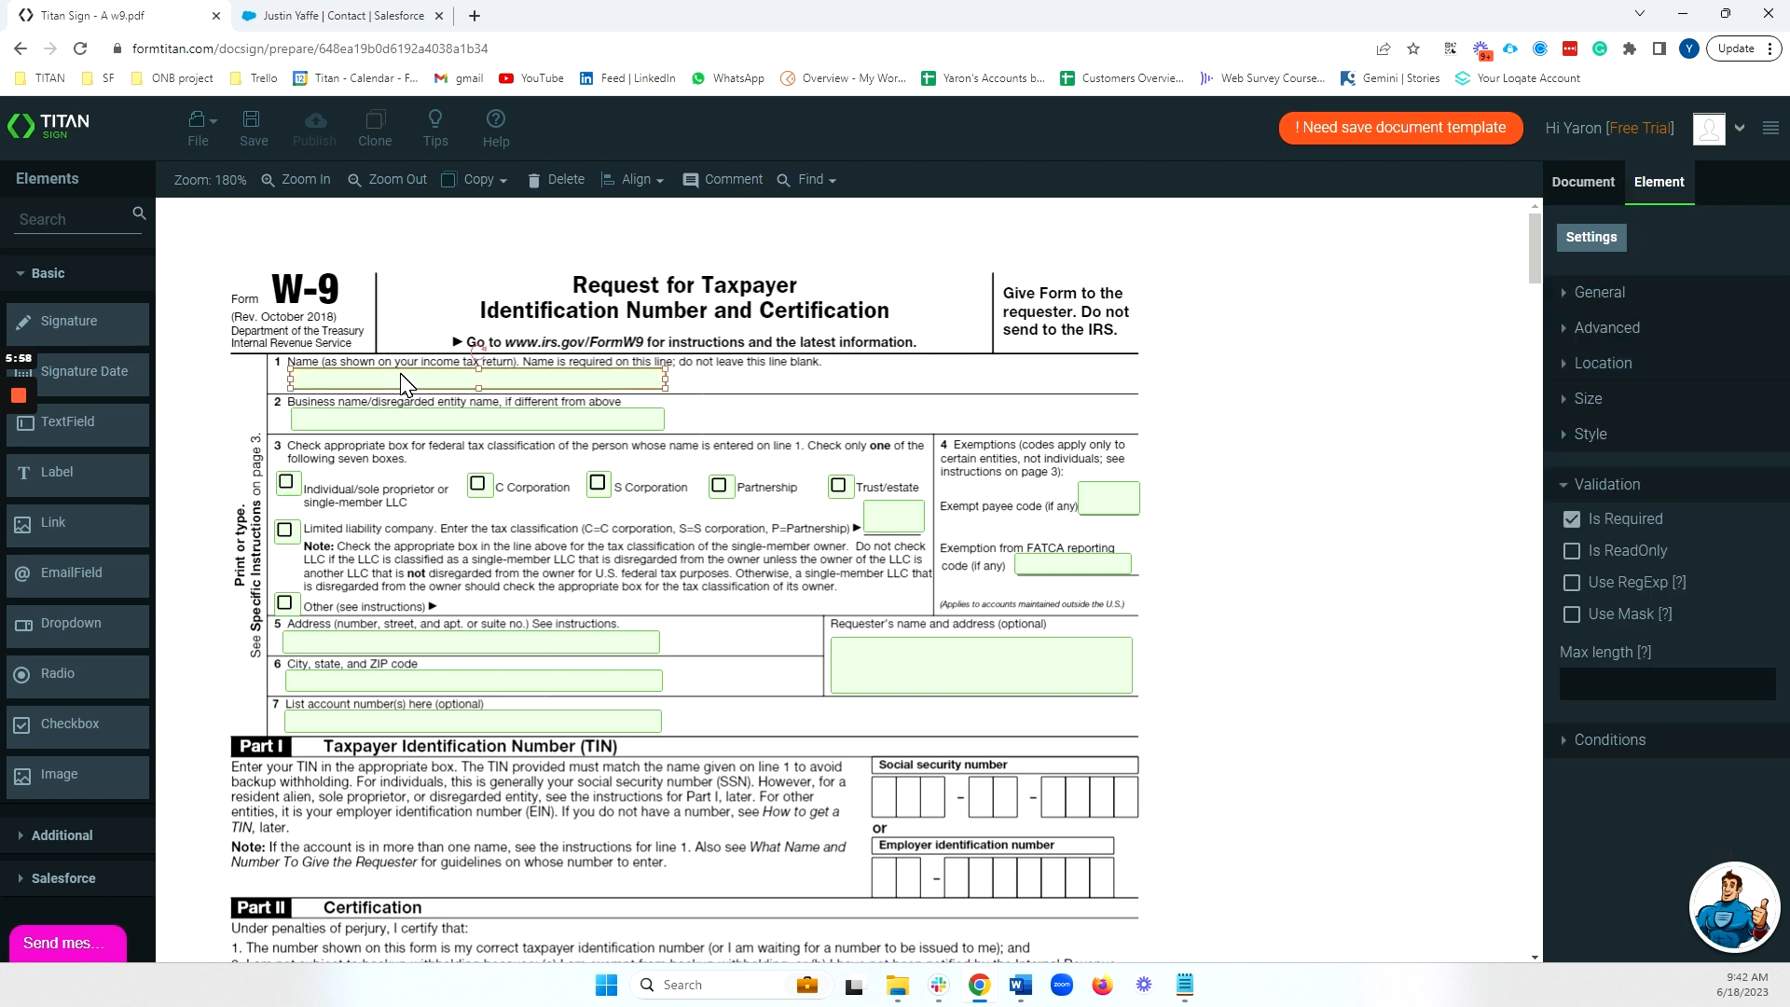
click(1617, 301)
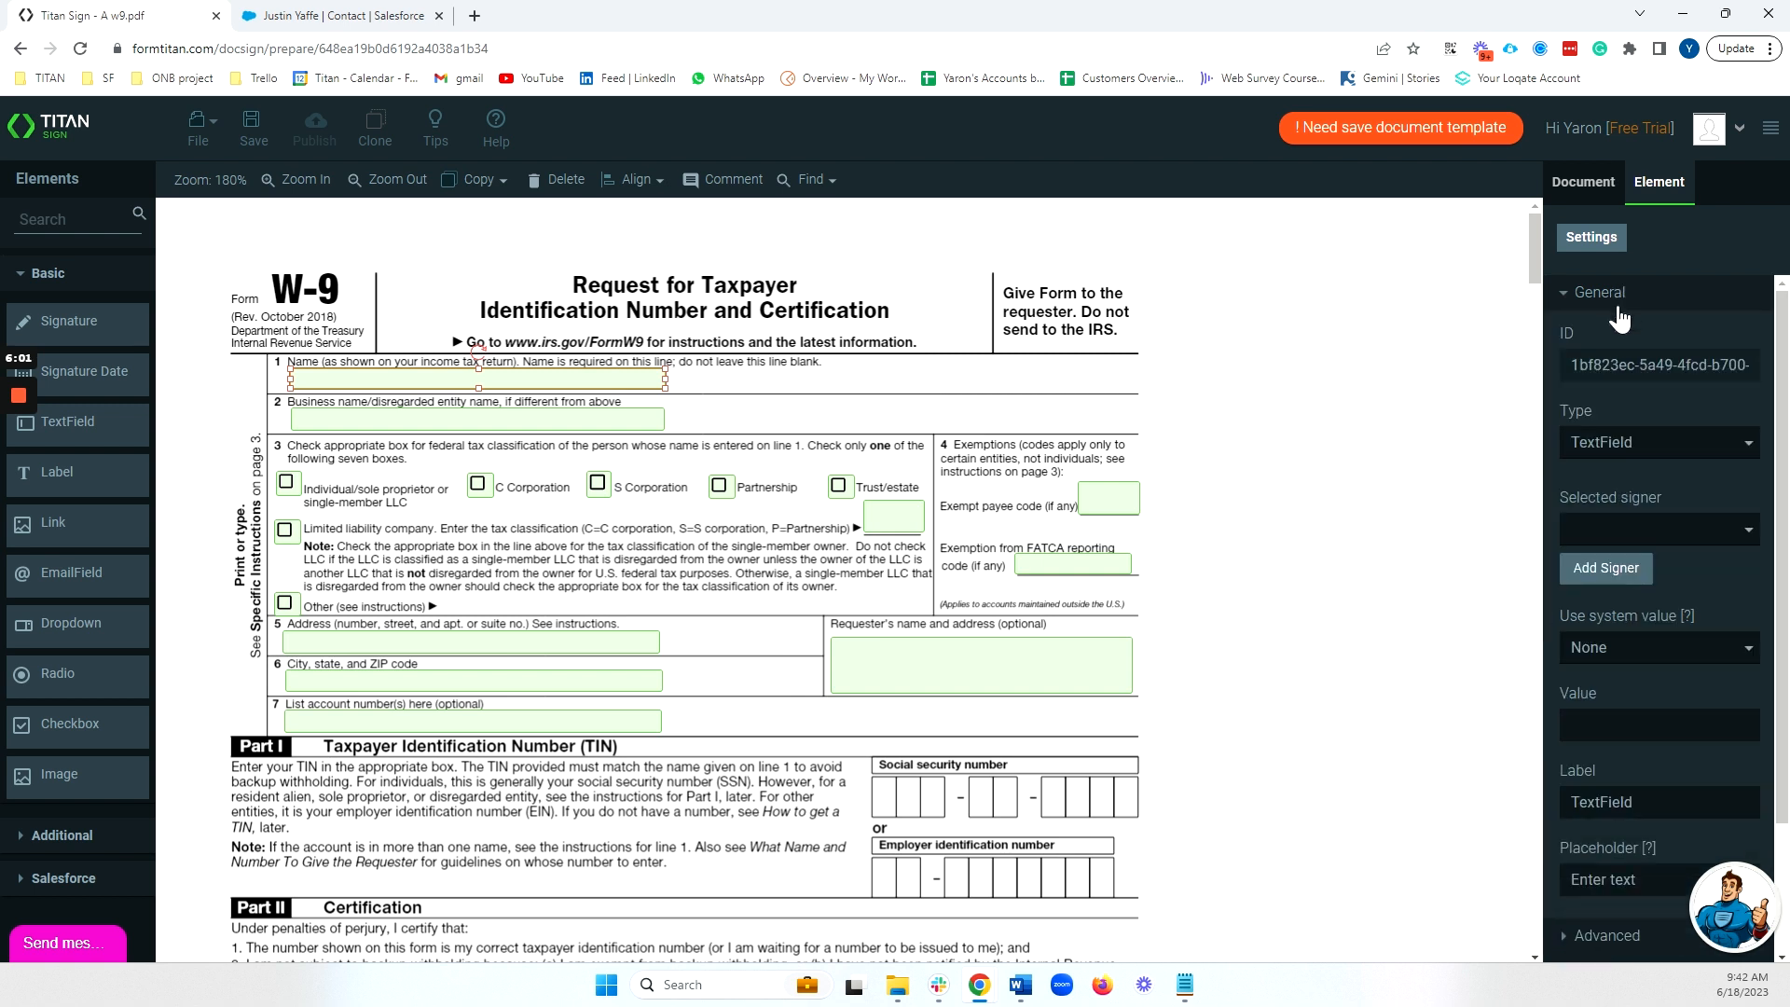
click(1623, 531)
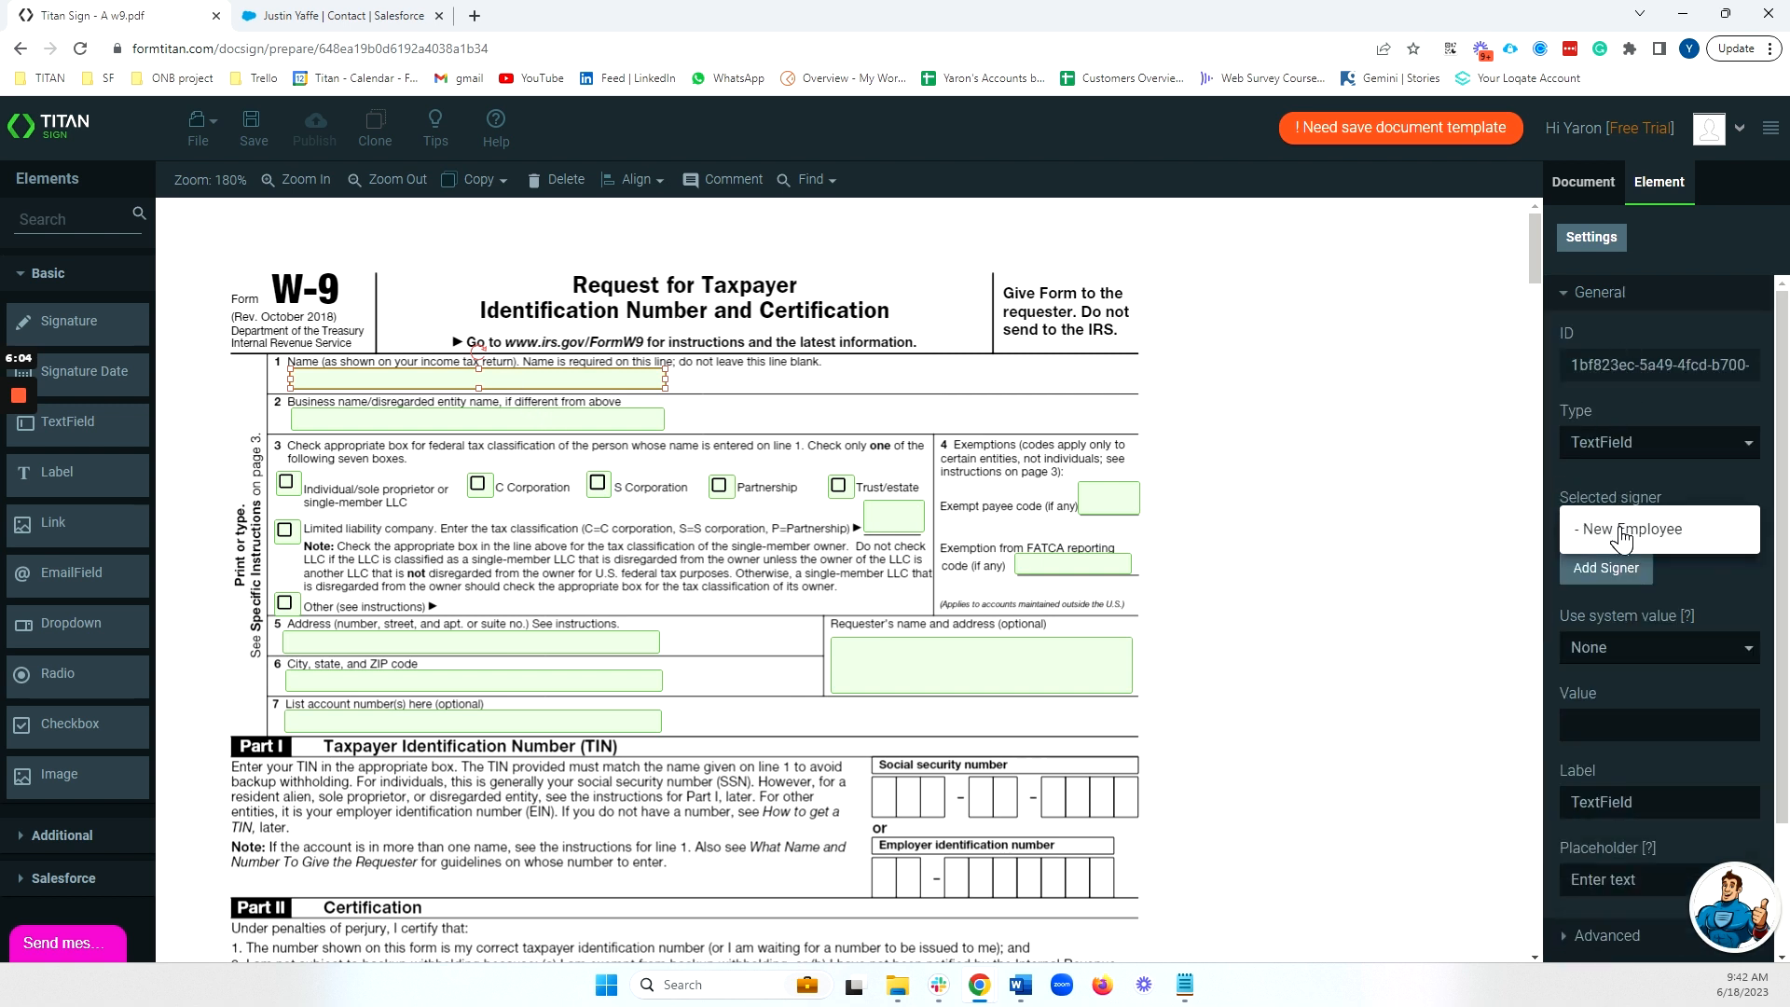
click(1621, 531)
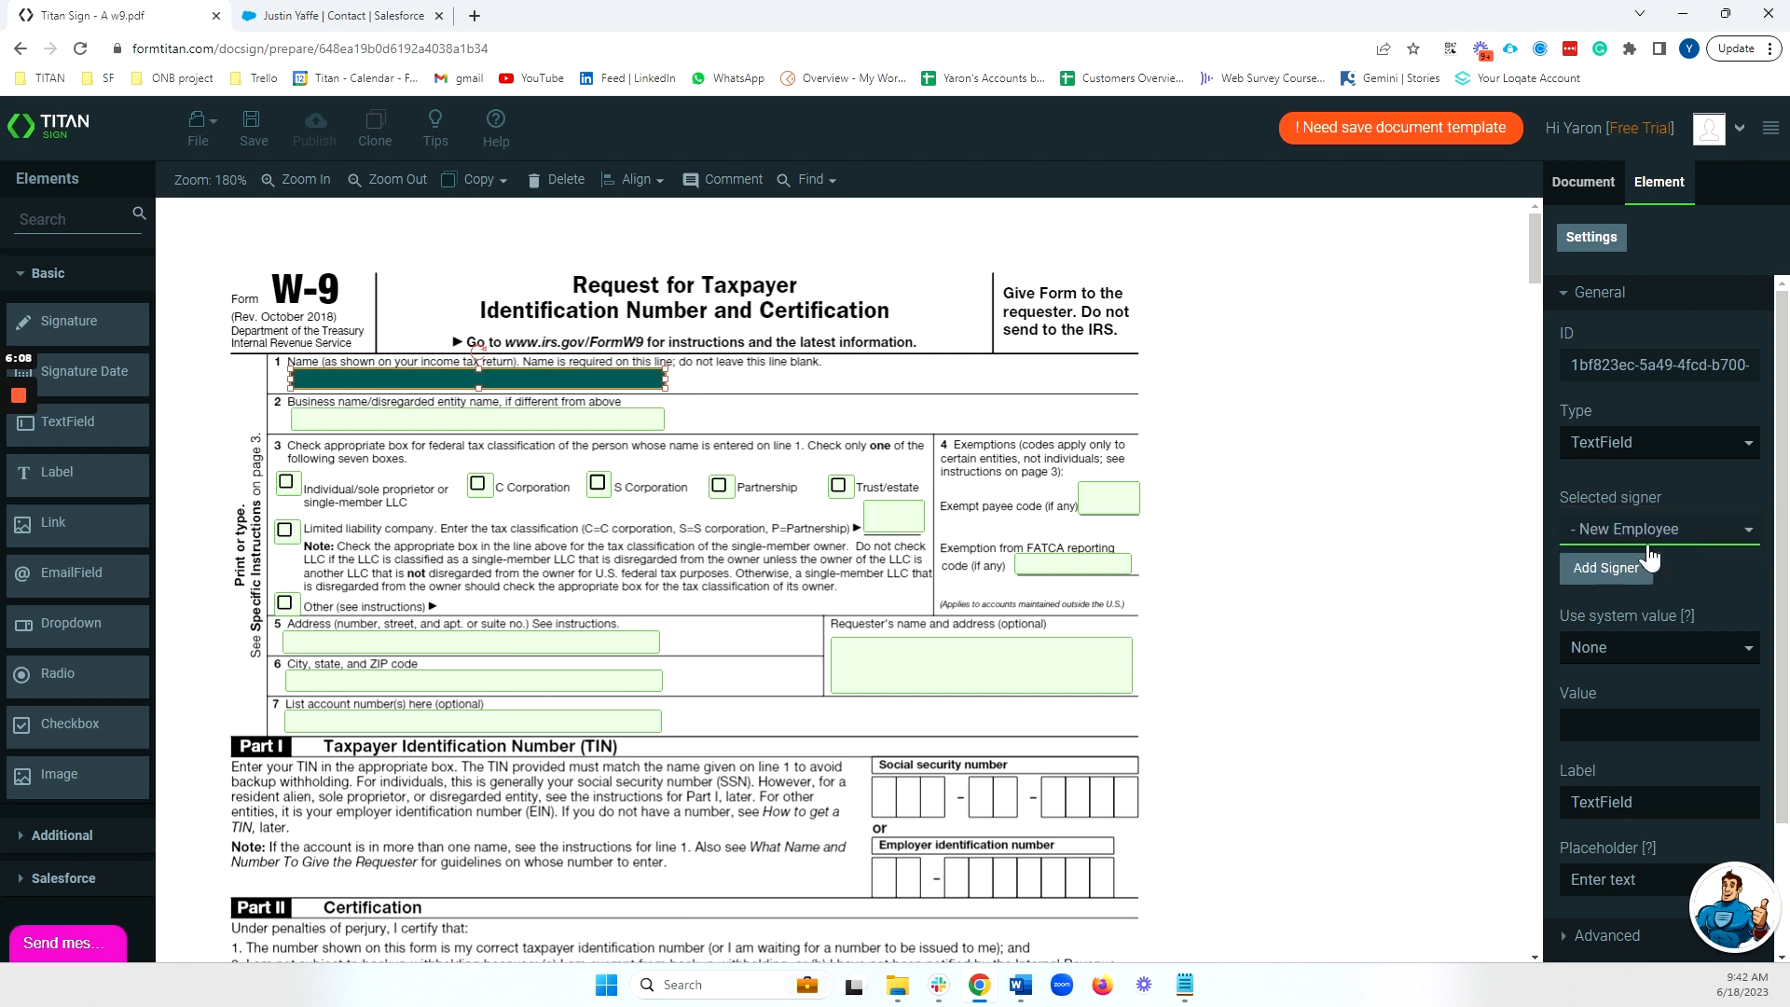
click(1239, 528)
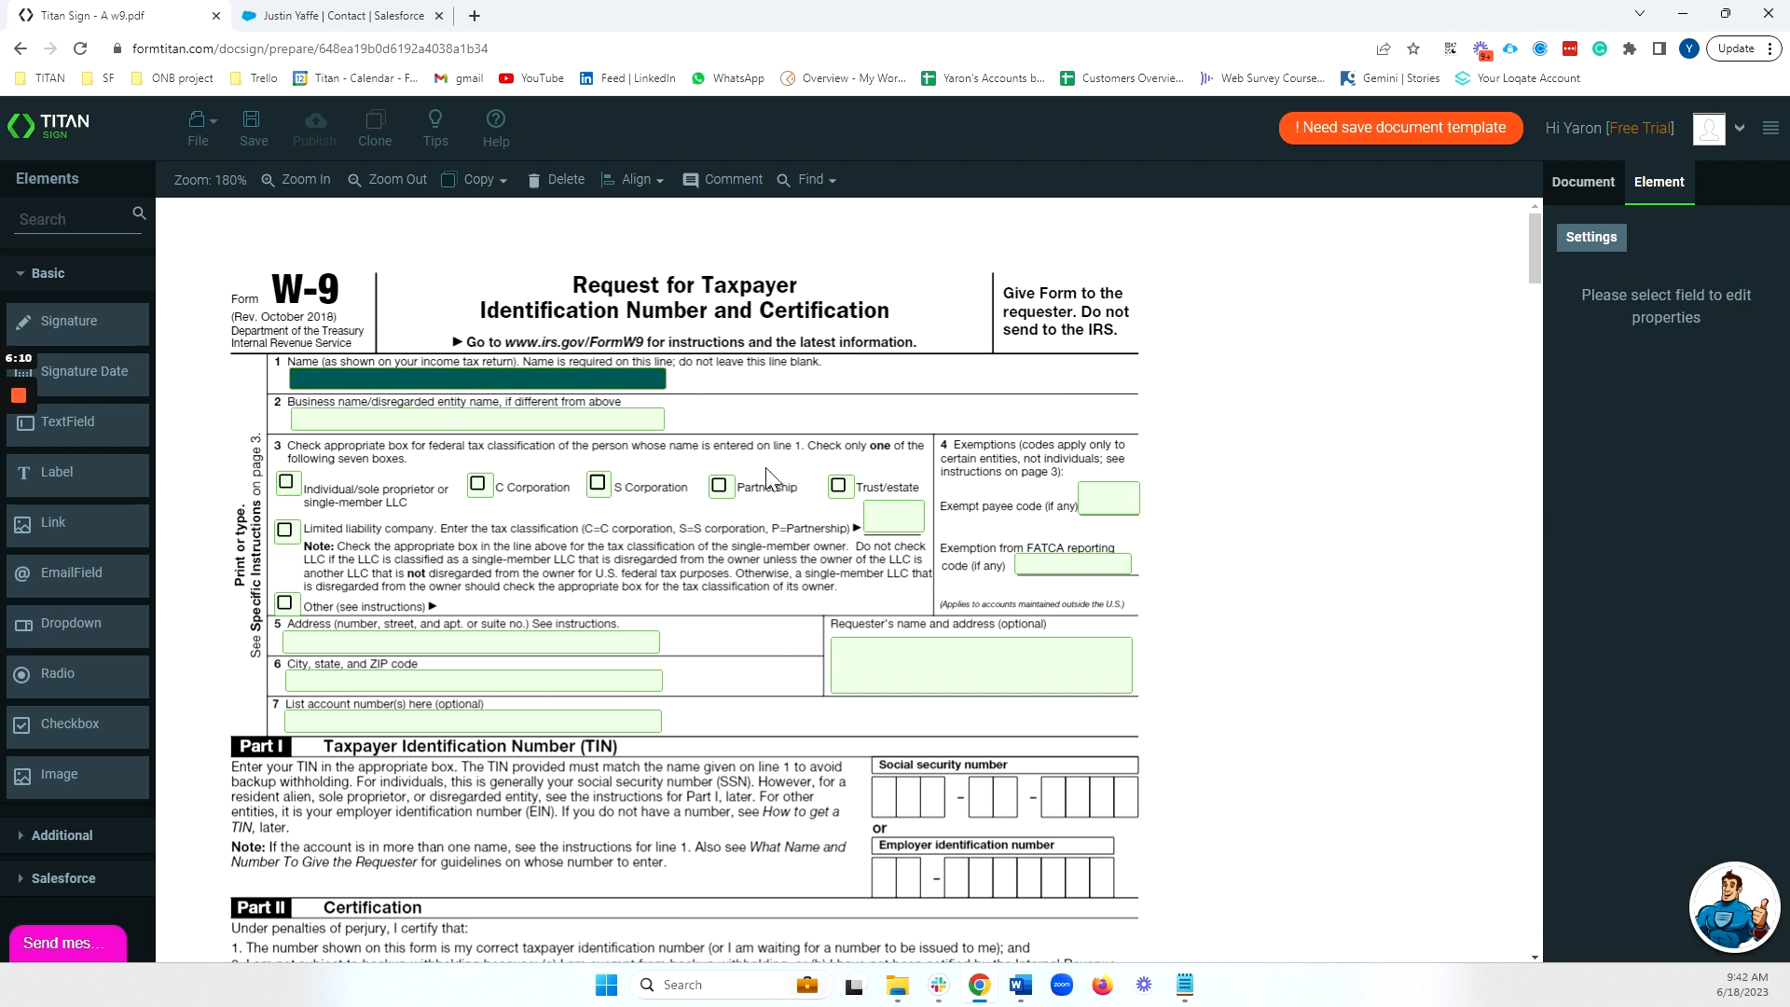
Multi-select the business name, tax classification checkboxes, LLC box and exemption code fields.
click(542, 422)
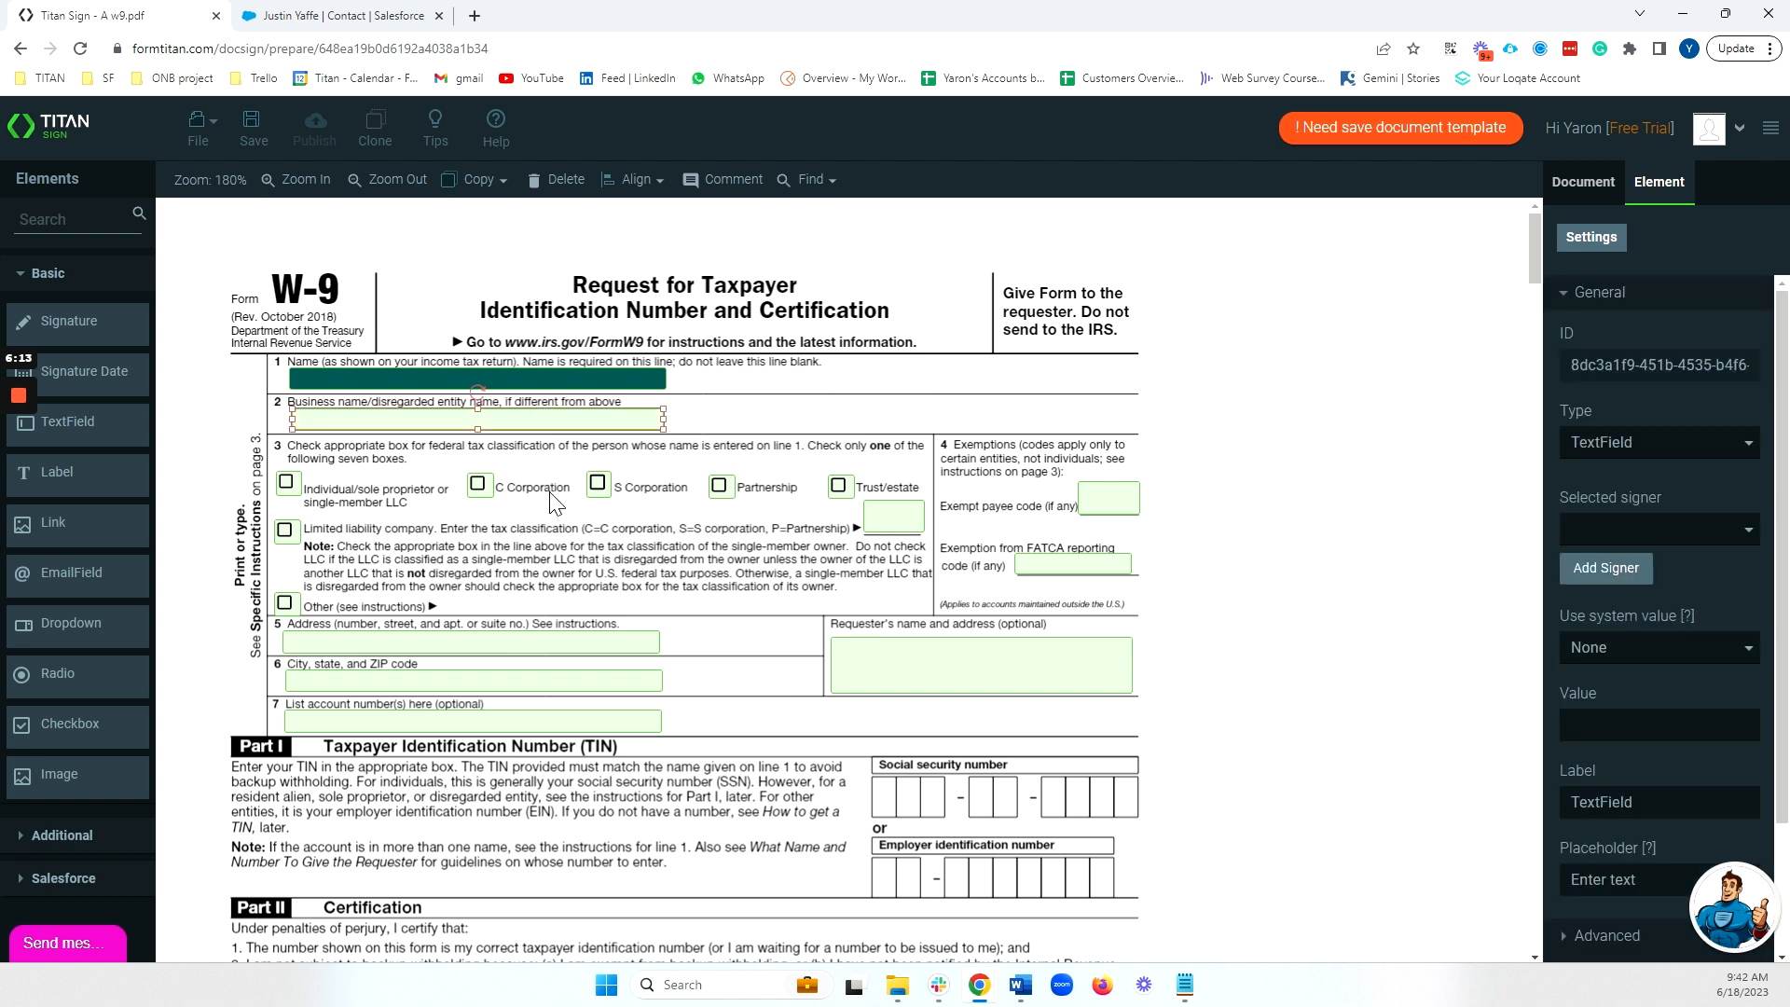
ctrl+click(284, 485)
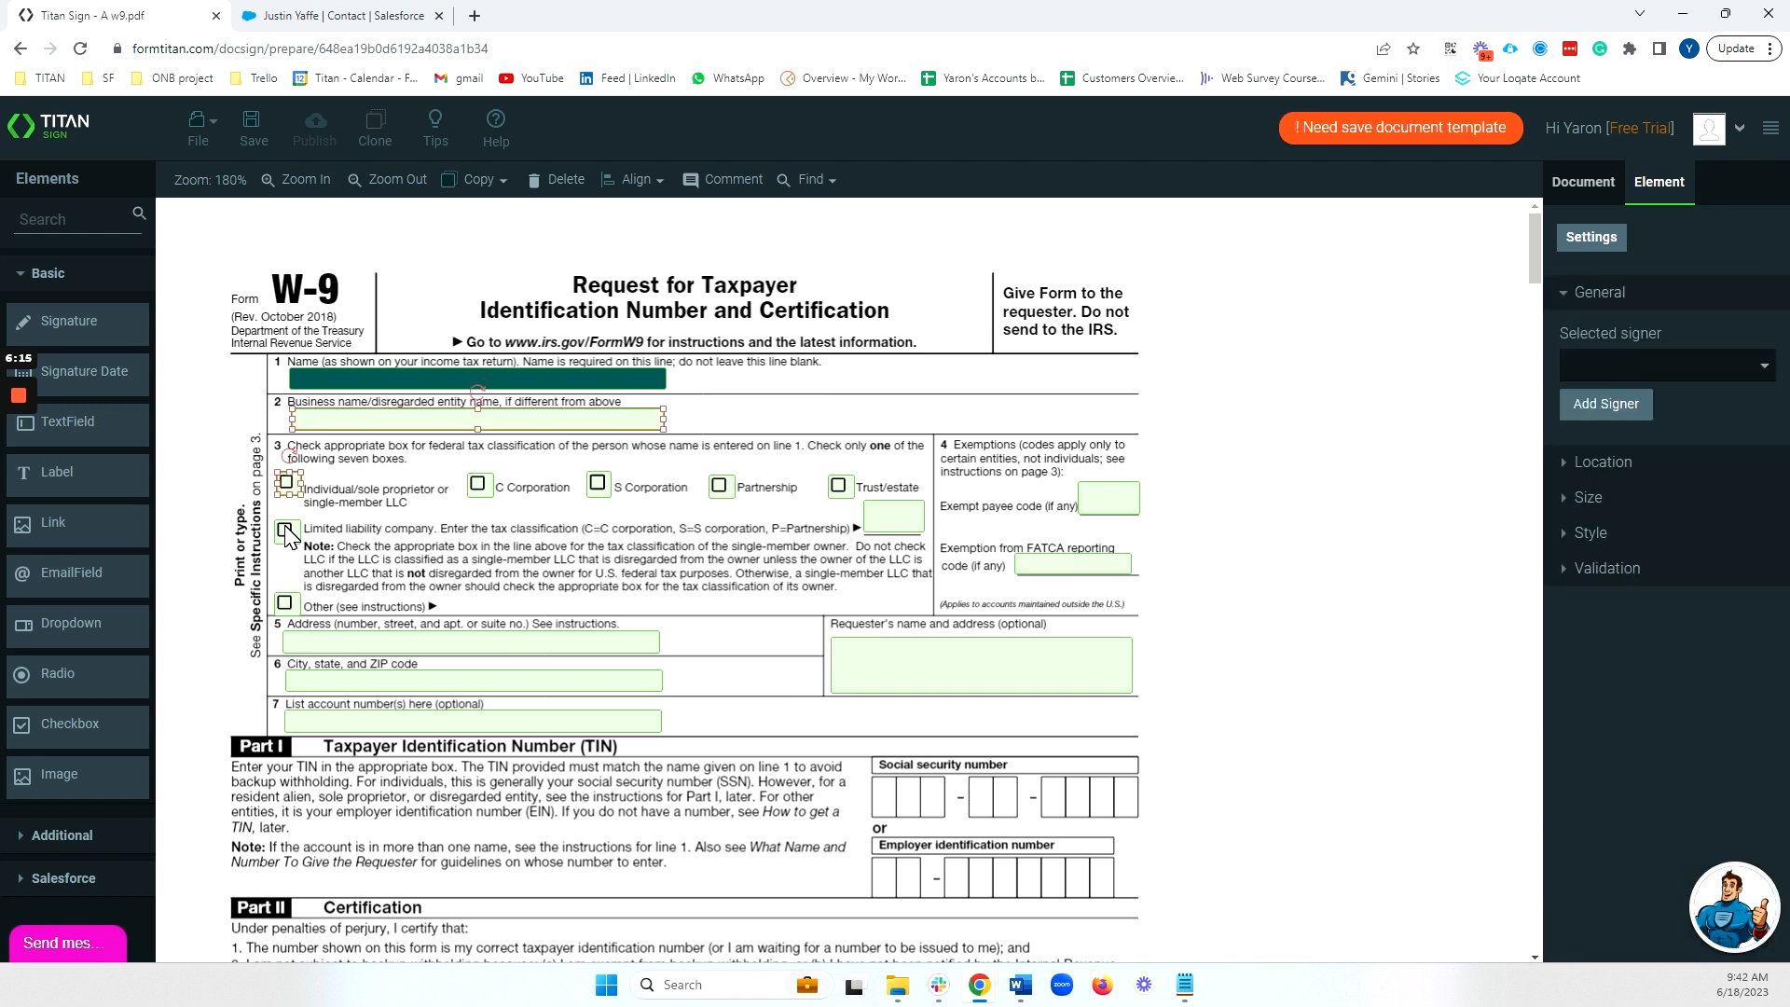
ctrl+click(286, 528)
ctrl+click(477, 484)
ctrl+click(598, 482)
ctrl+click(720, 485)
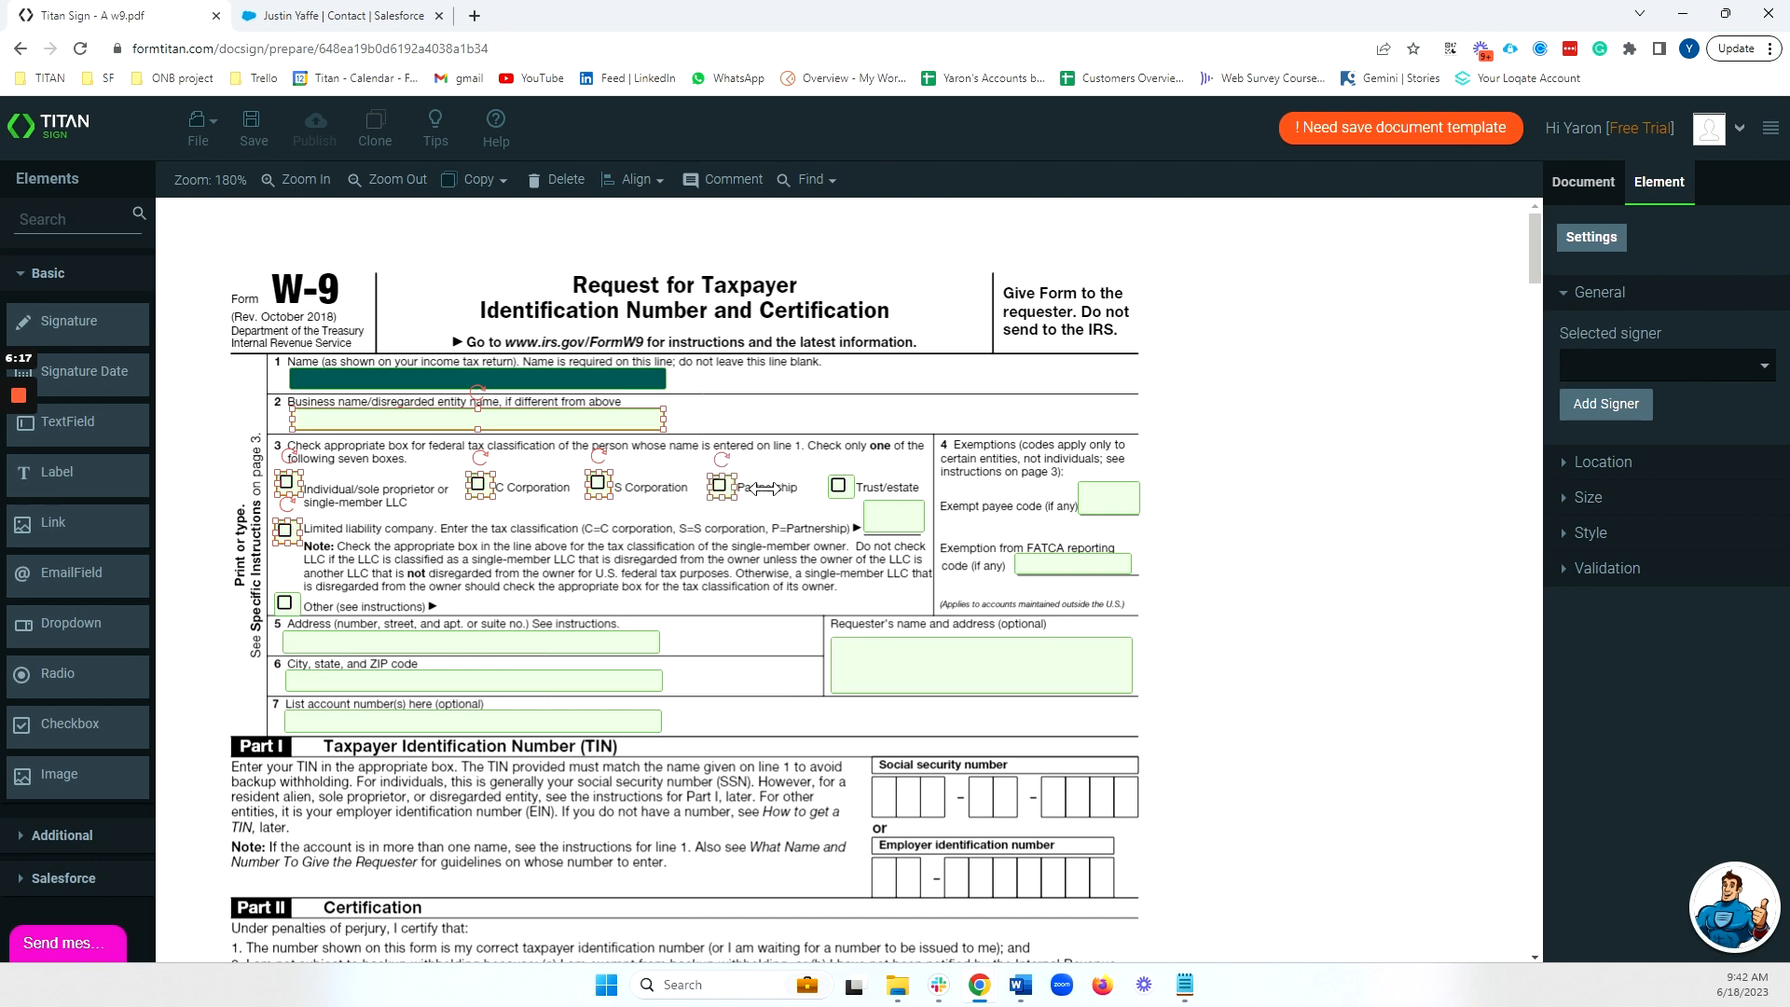
ctrl+click(838, 485)
ctrl+click(911, 522)
ctrl+click(1124, 511)
ctrl+click(1082, 571)
Add the requester, address, city/state/ZIP, account and signature fields, and assign all selected fields to New Employee.
ctrl+click(994, 662)
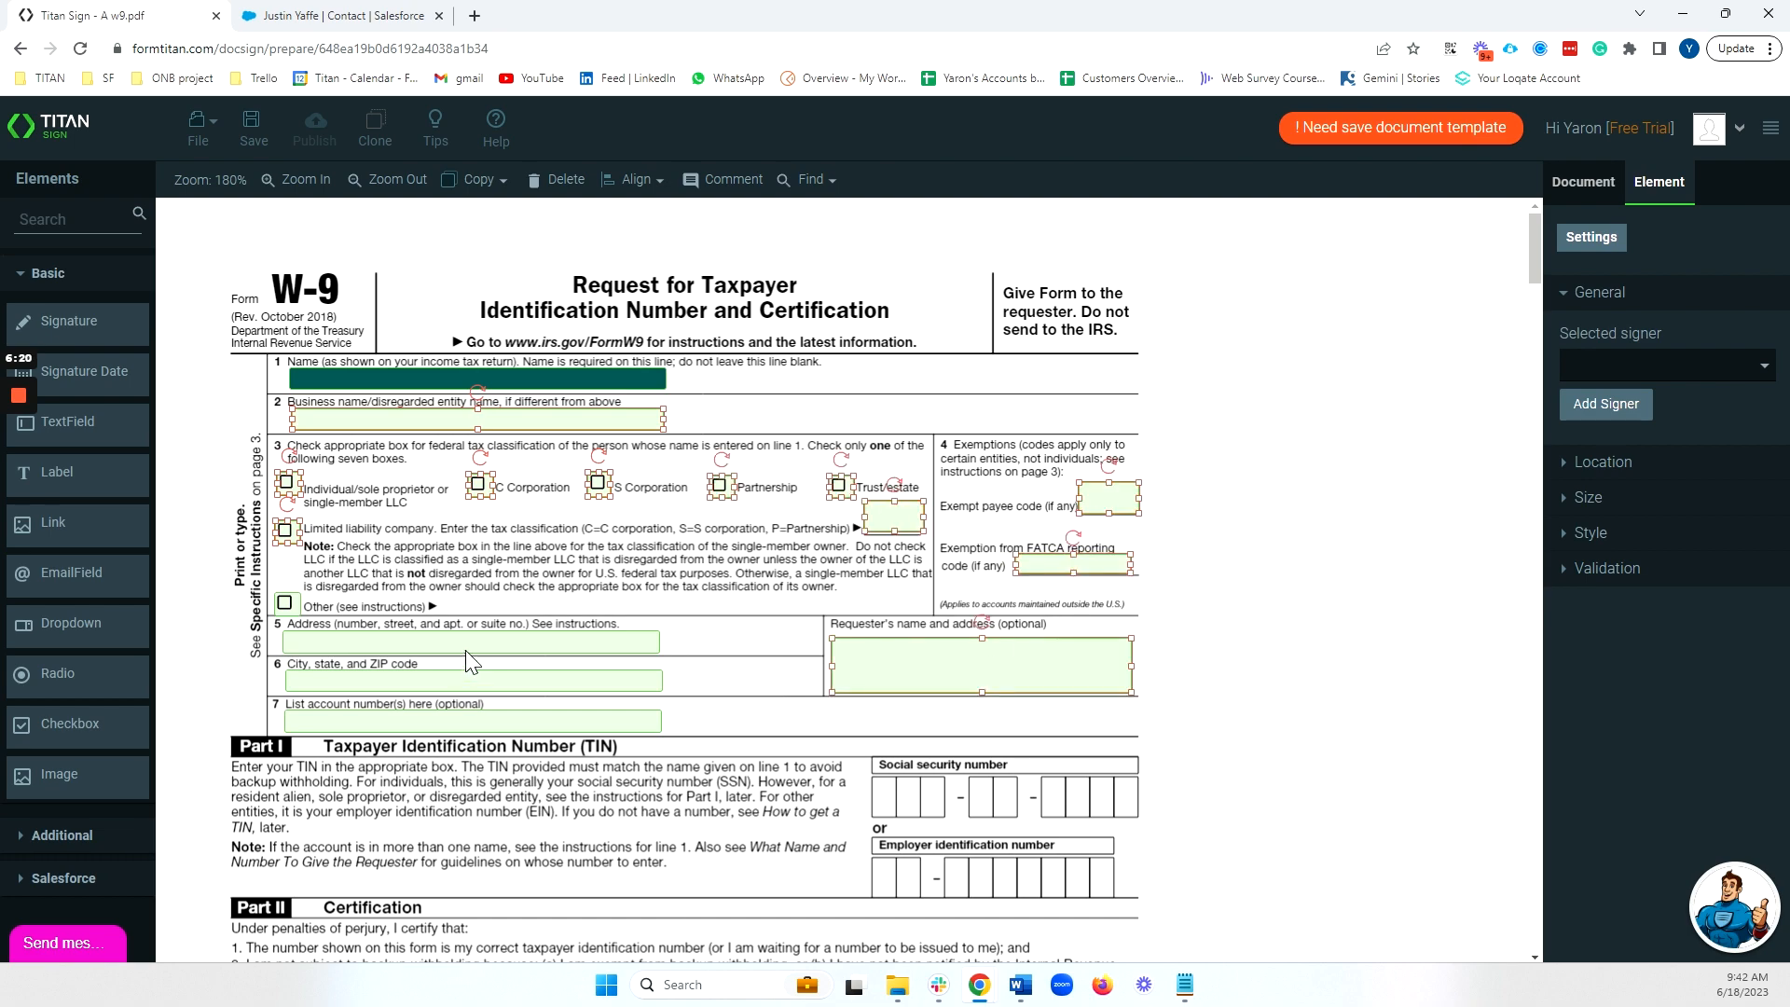
ctrl+click(457, 642)
ctrl+click(457, 681)
ctrl+click(457, 727)
scroll(485, 606, down, 7)
ctrl+click(519, 487)
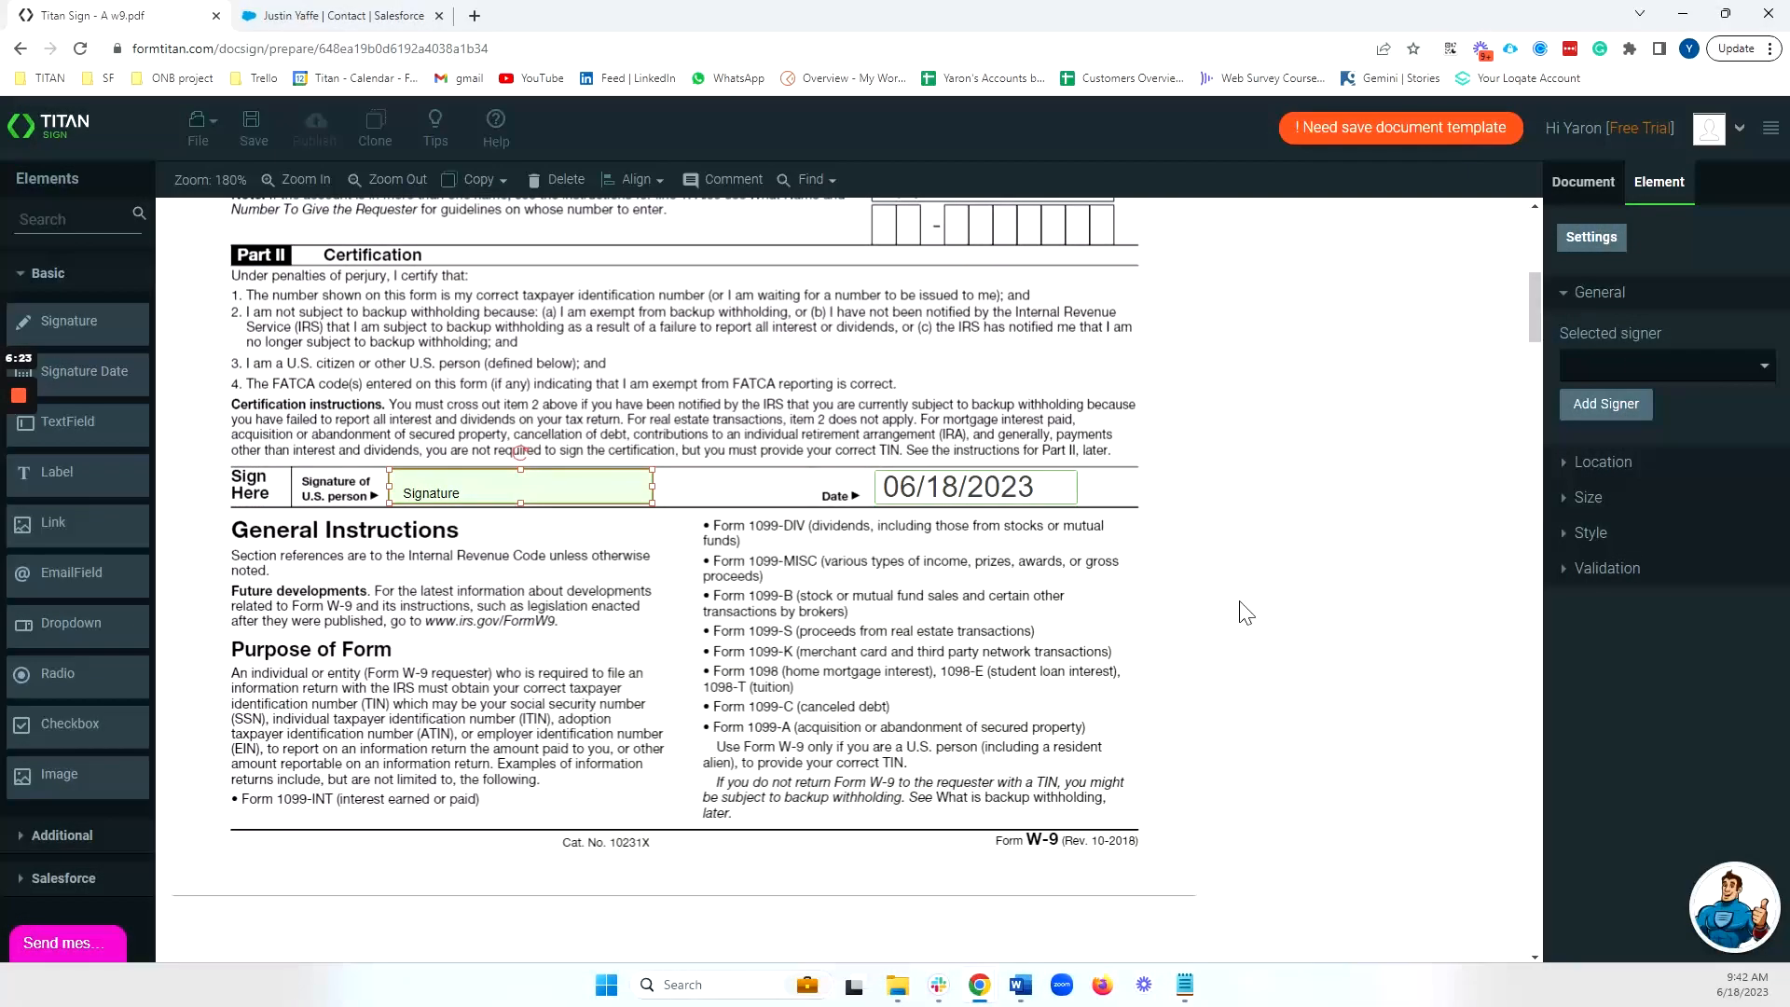
click(1663, 367)
click(1742, 400)
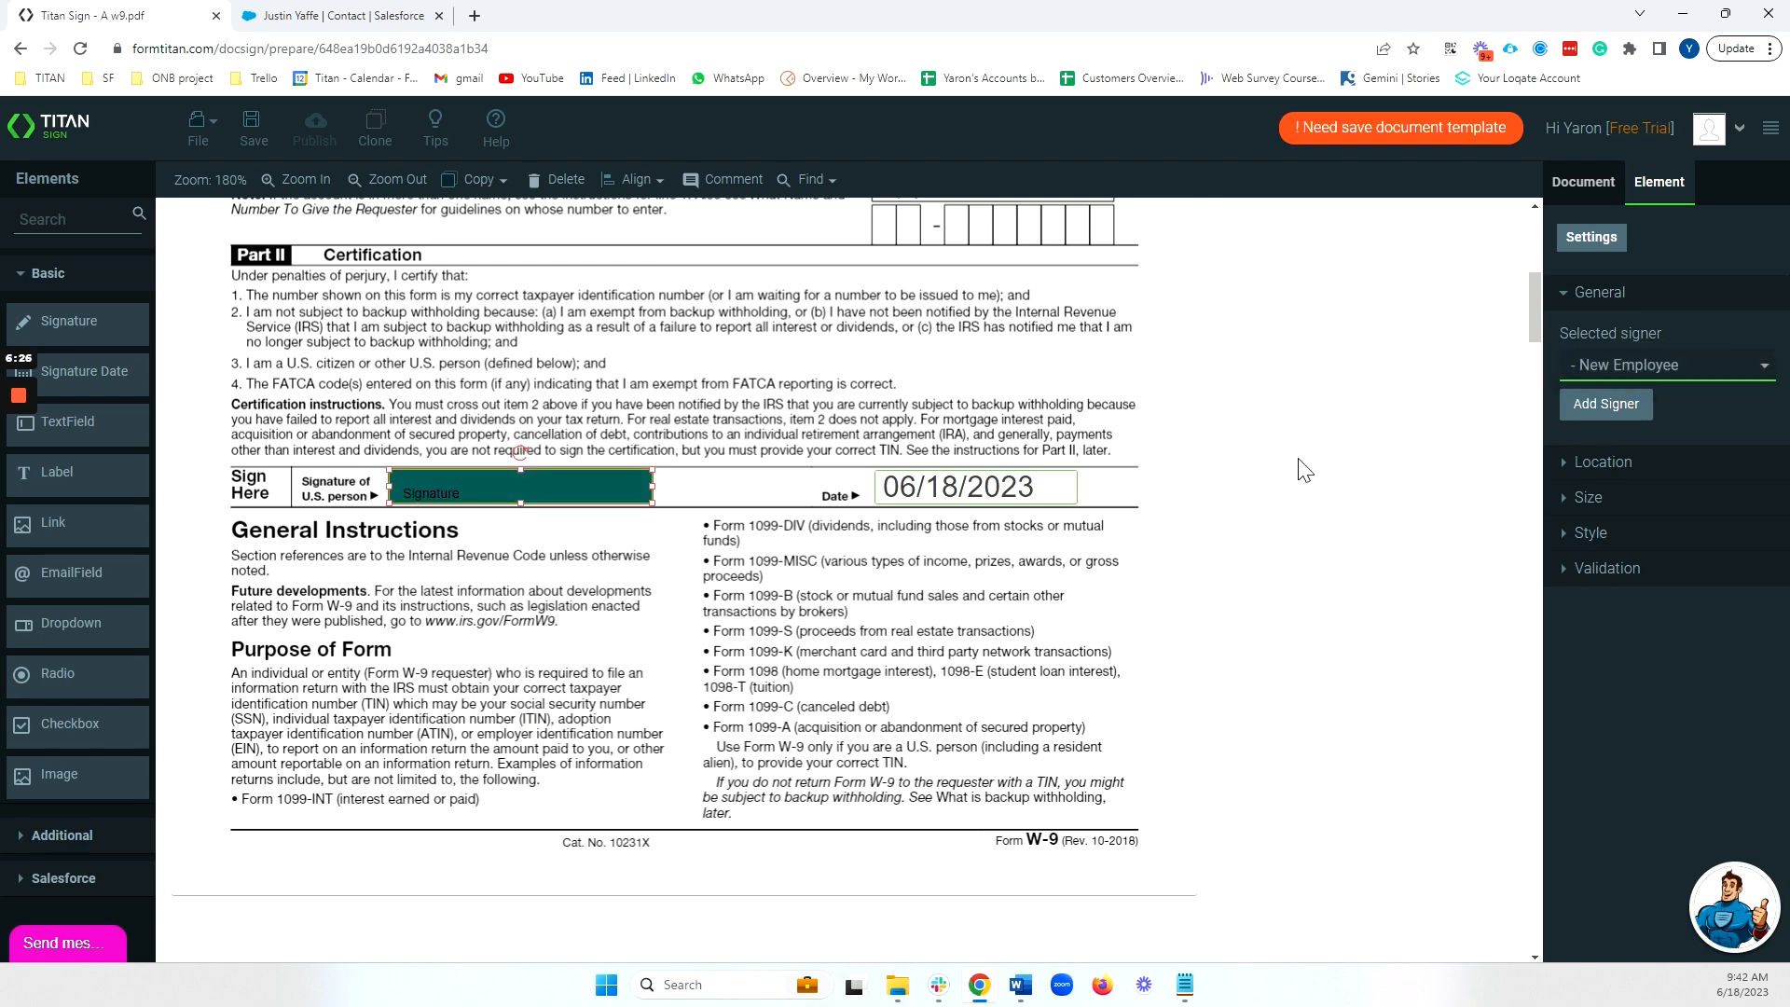
scroll(1305, 462, up, 7)
Assign the unassigned Other checkbox to New Employee after the save reports errors.
click(253, 126)
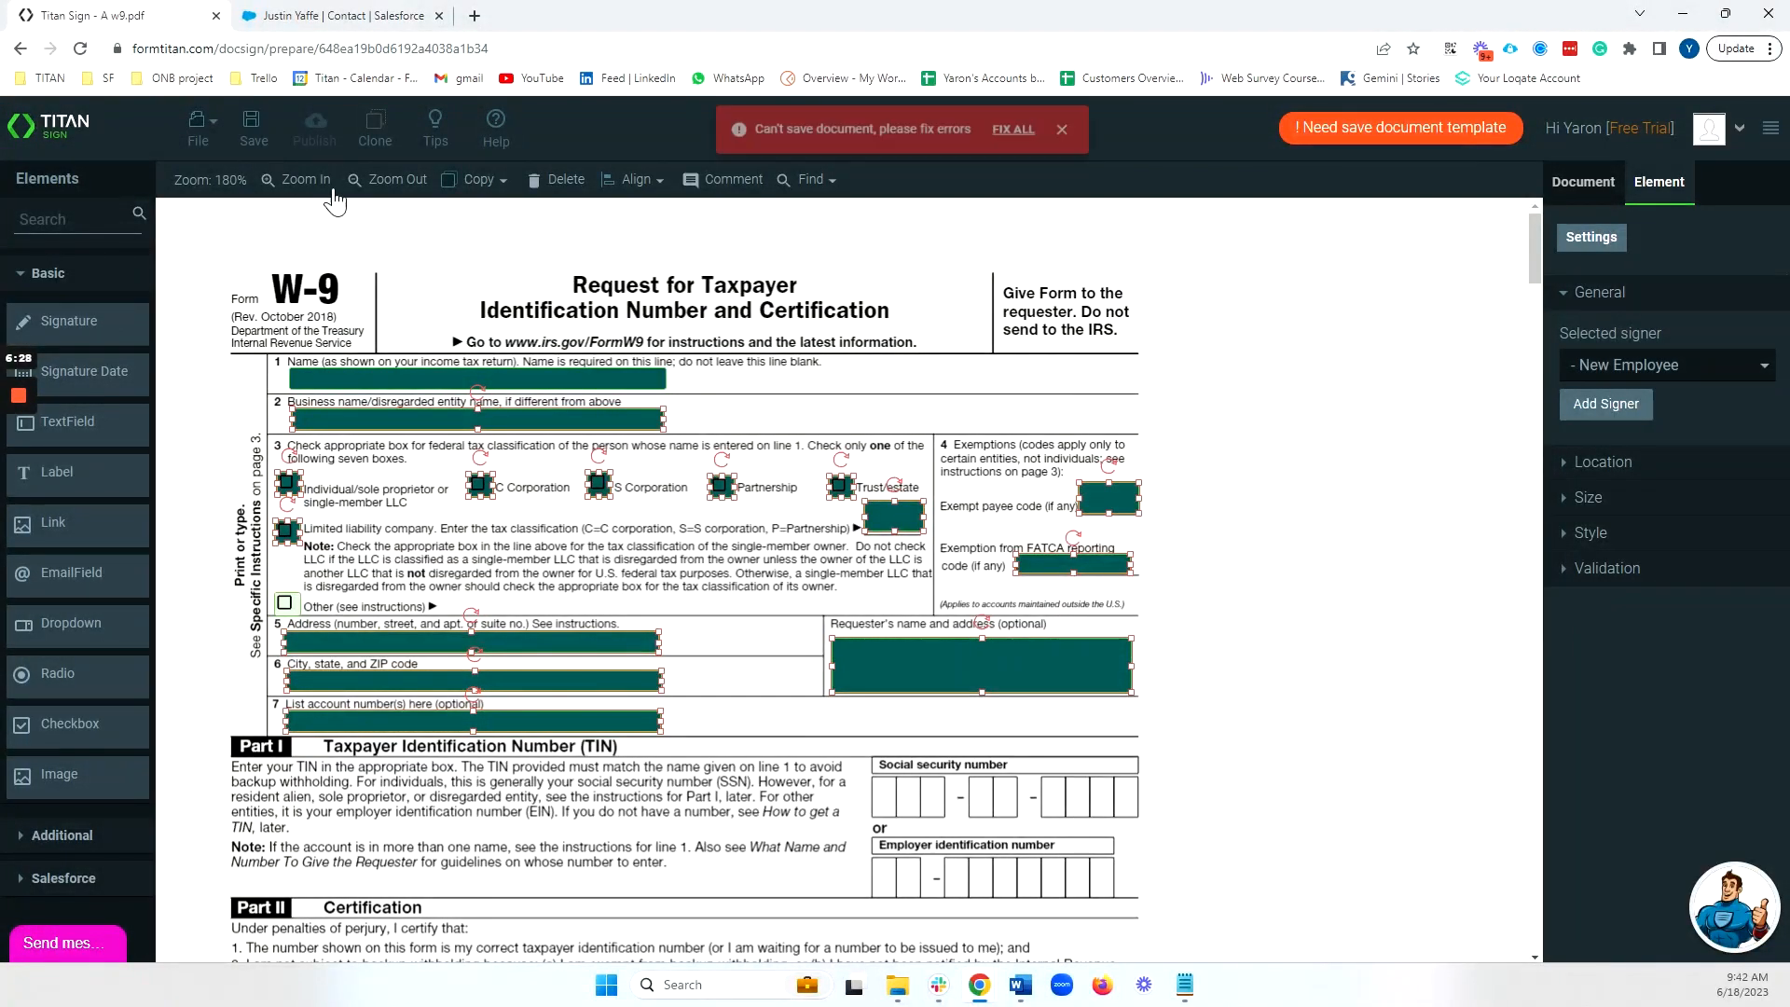
click(1049, 146)
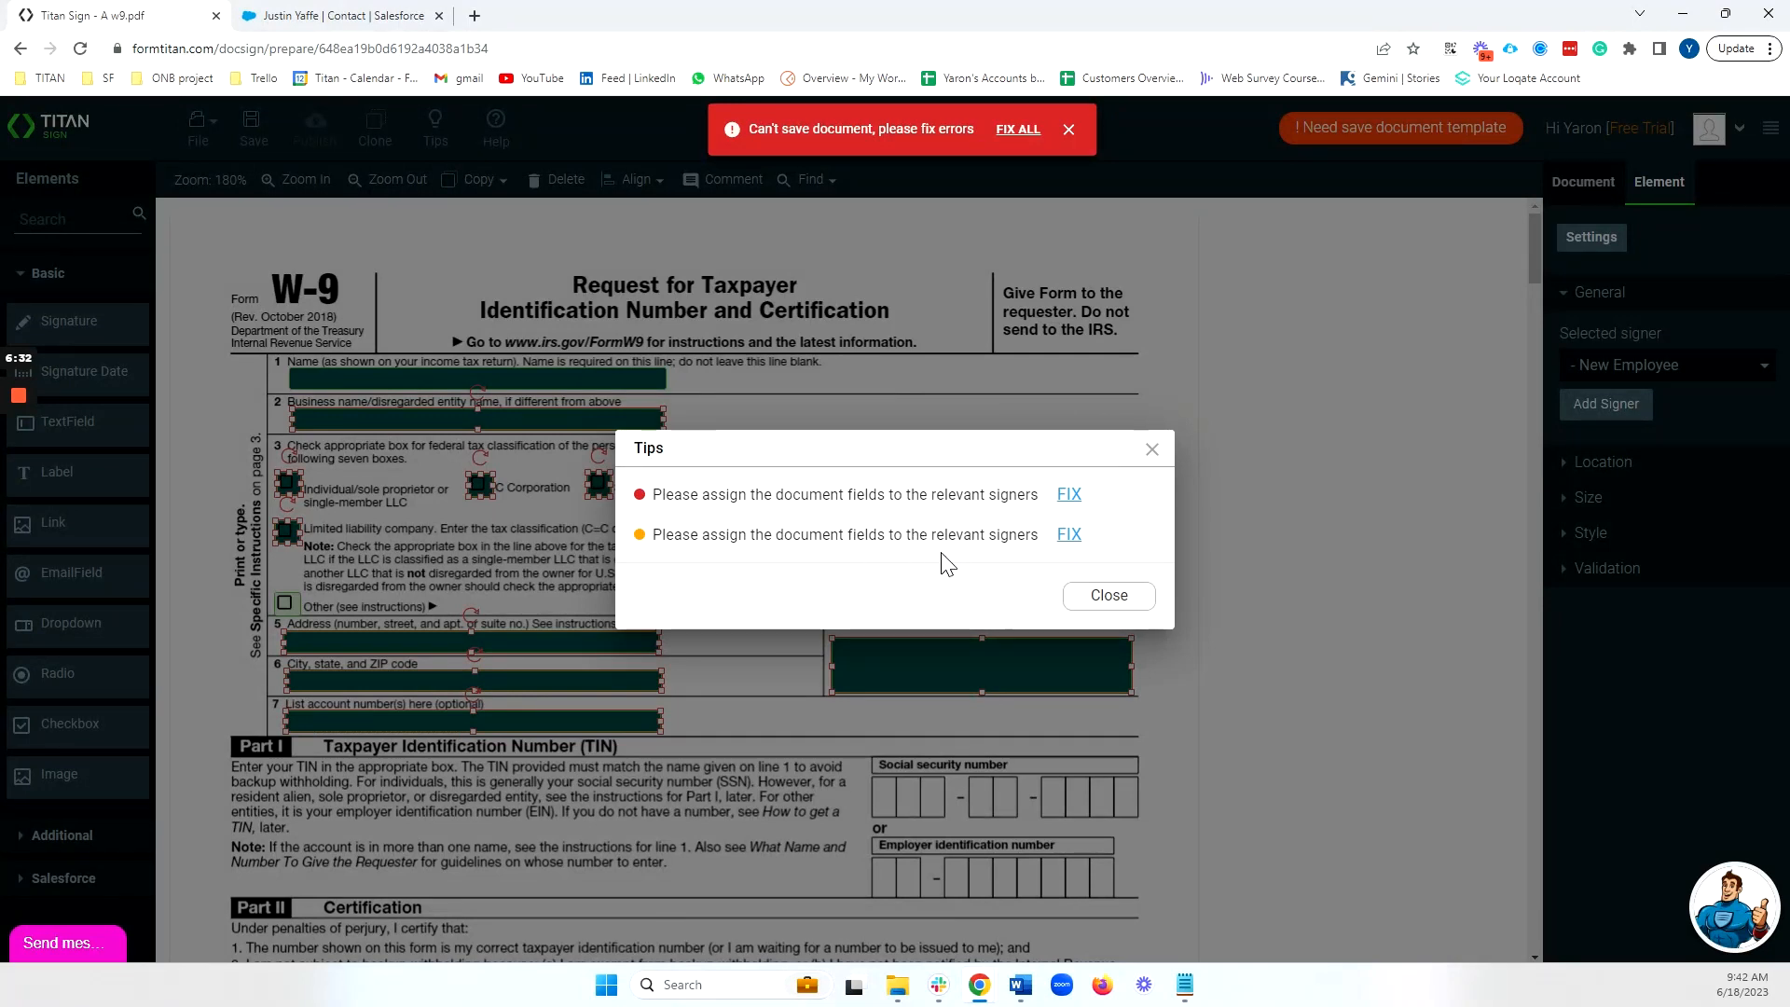
click(1104, 596)
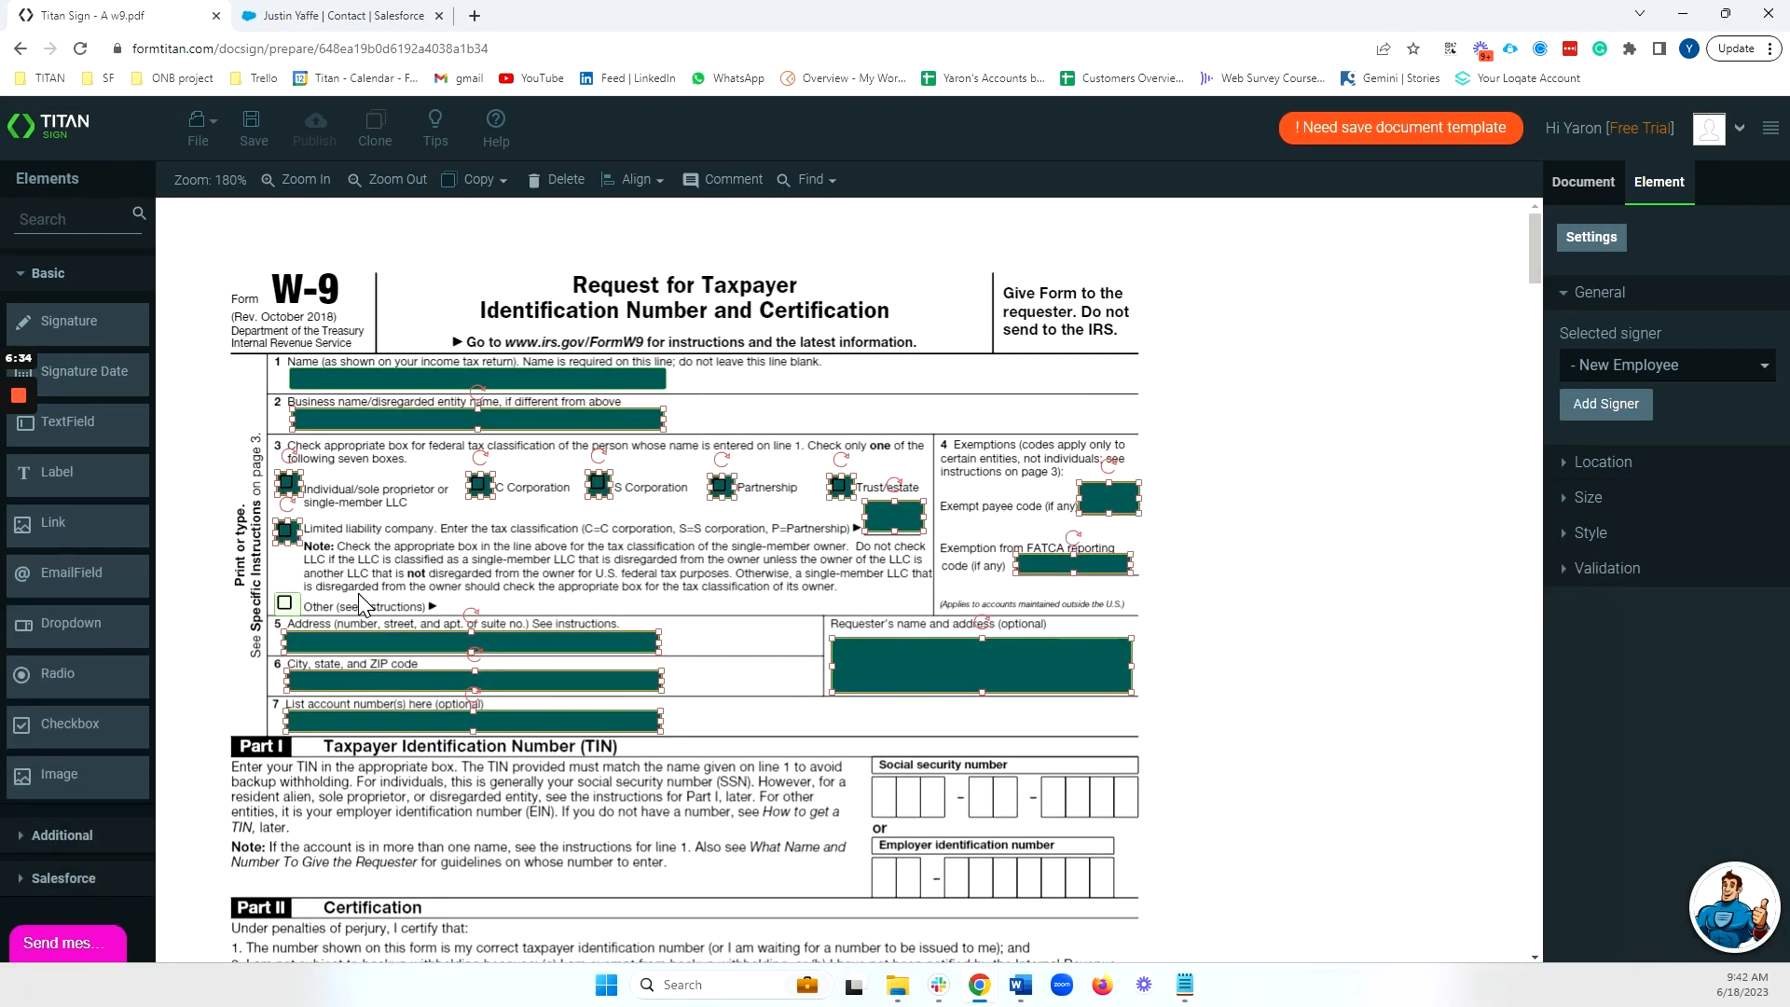
click(288, 603)
click(1641, 529)
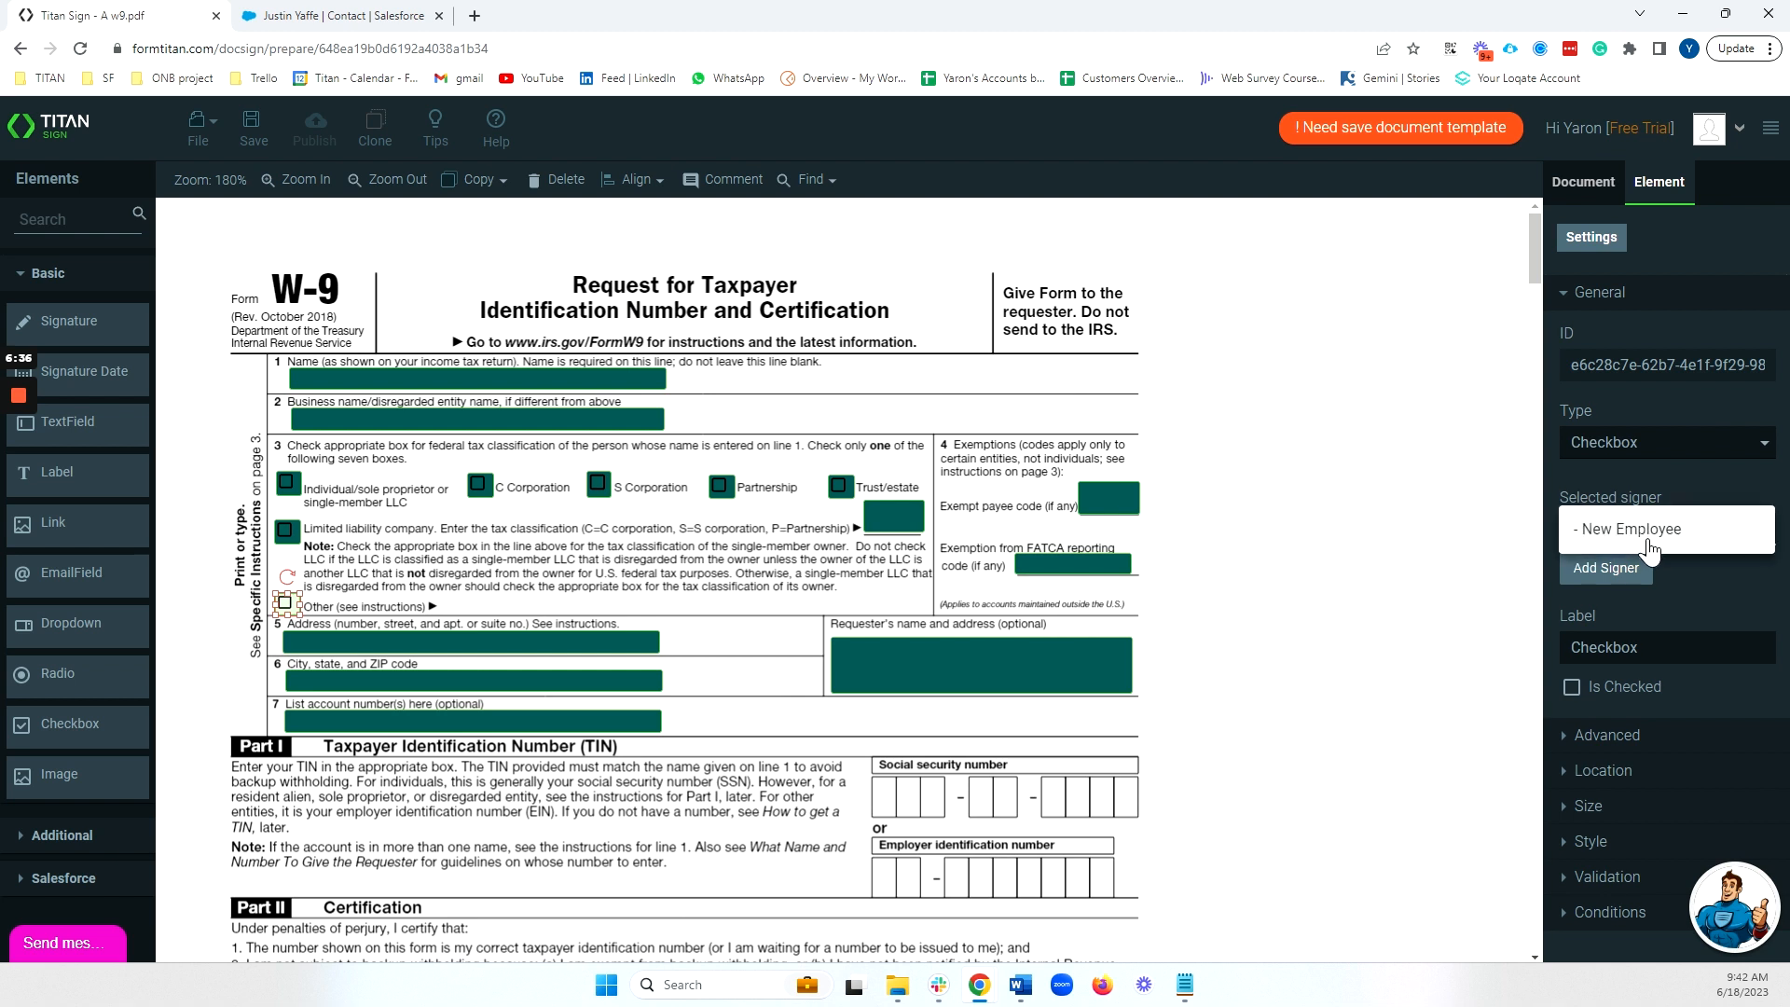
click(1641, 548)
Locate the unassigned signature date field, assign it to New Employee, and save the document.
click(254, 142)
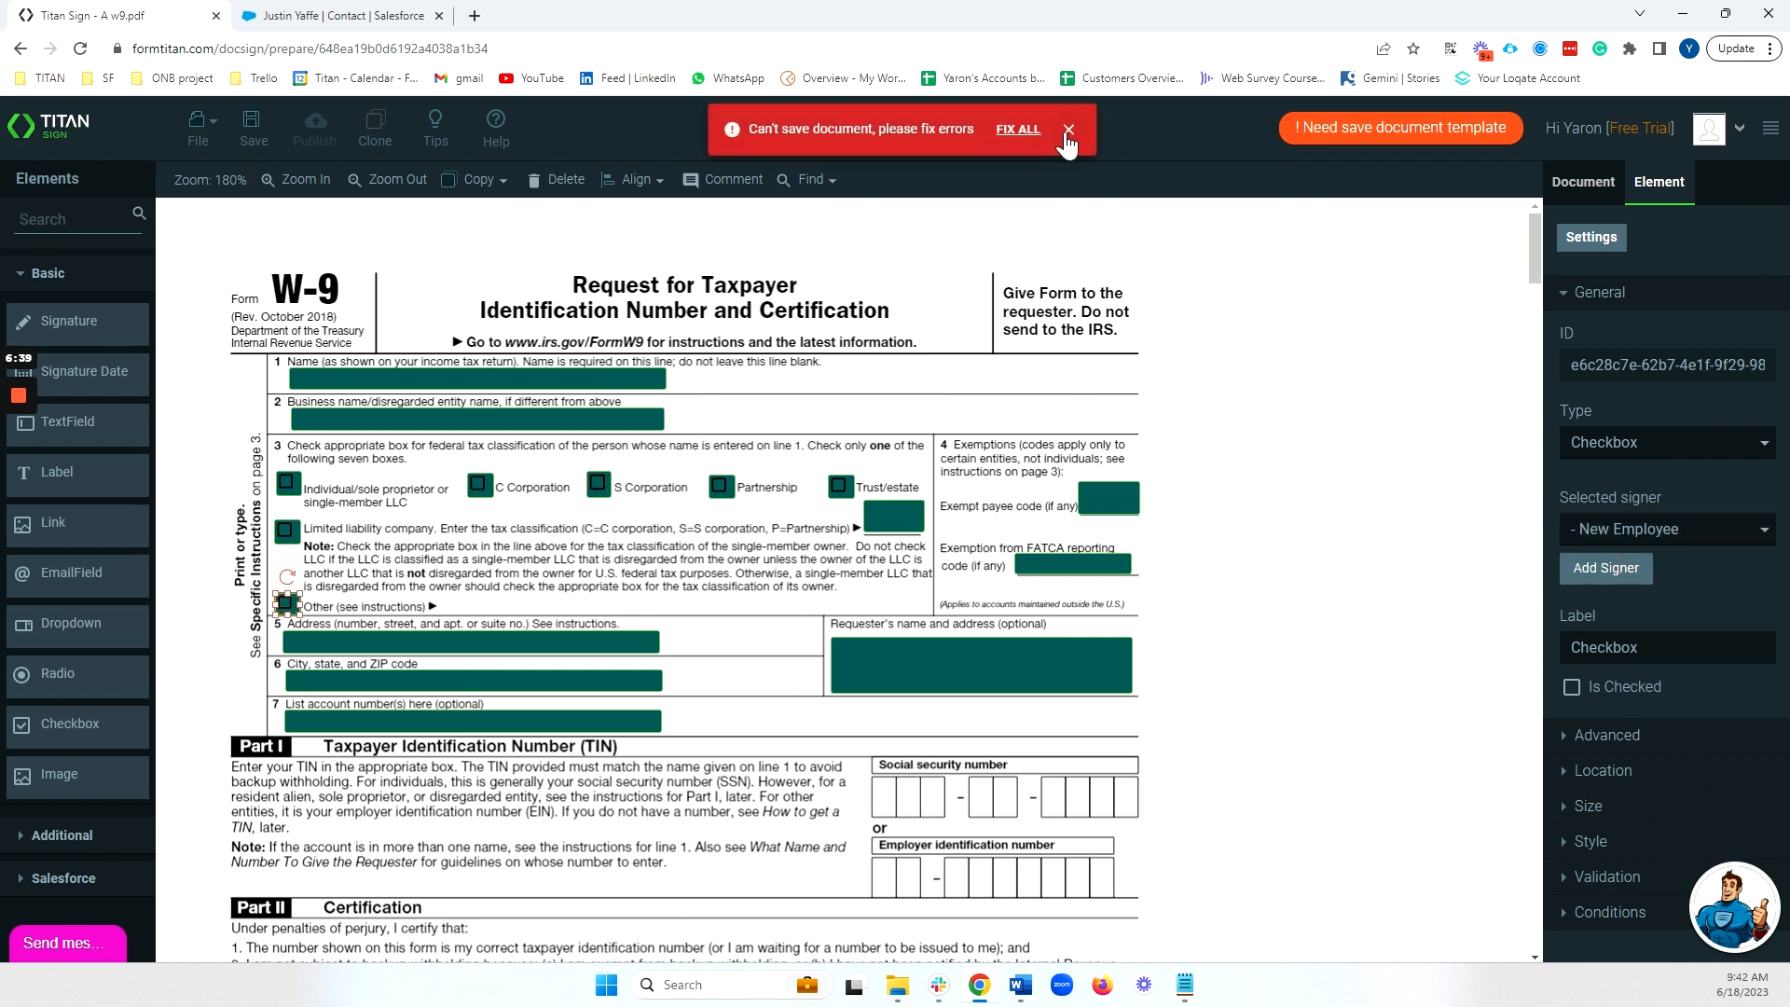
click(1070, 138)
scroll(1215, 348, down, 4)
scroll(1215, 348, down, 10)
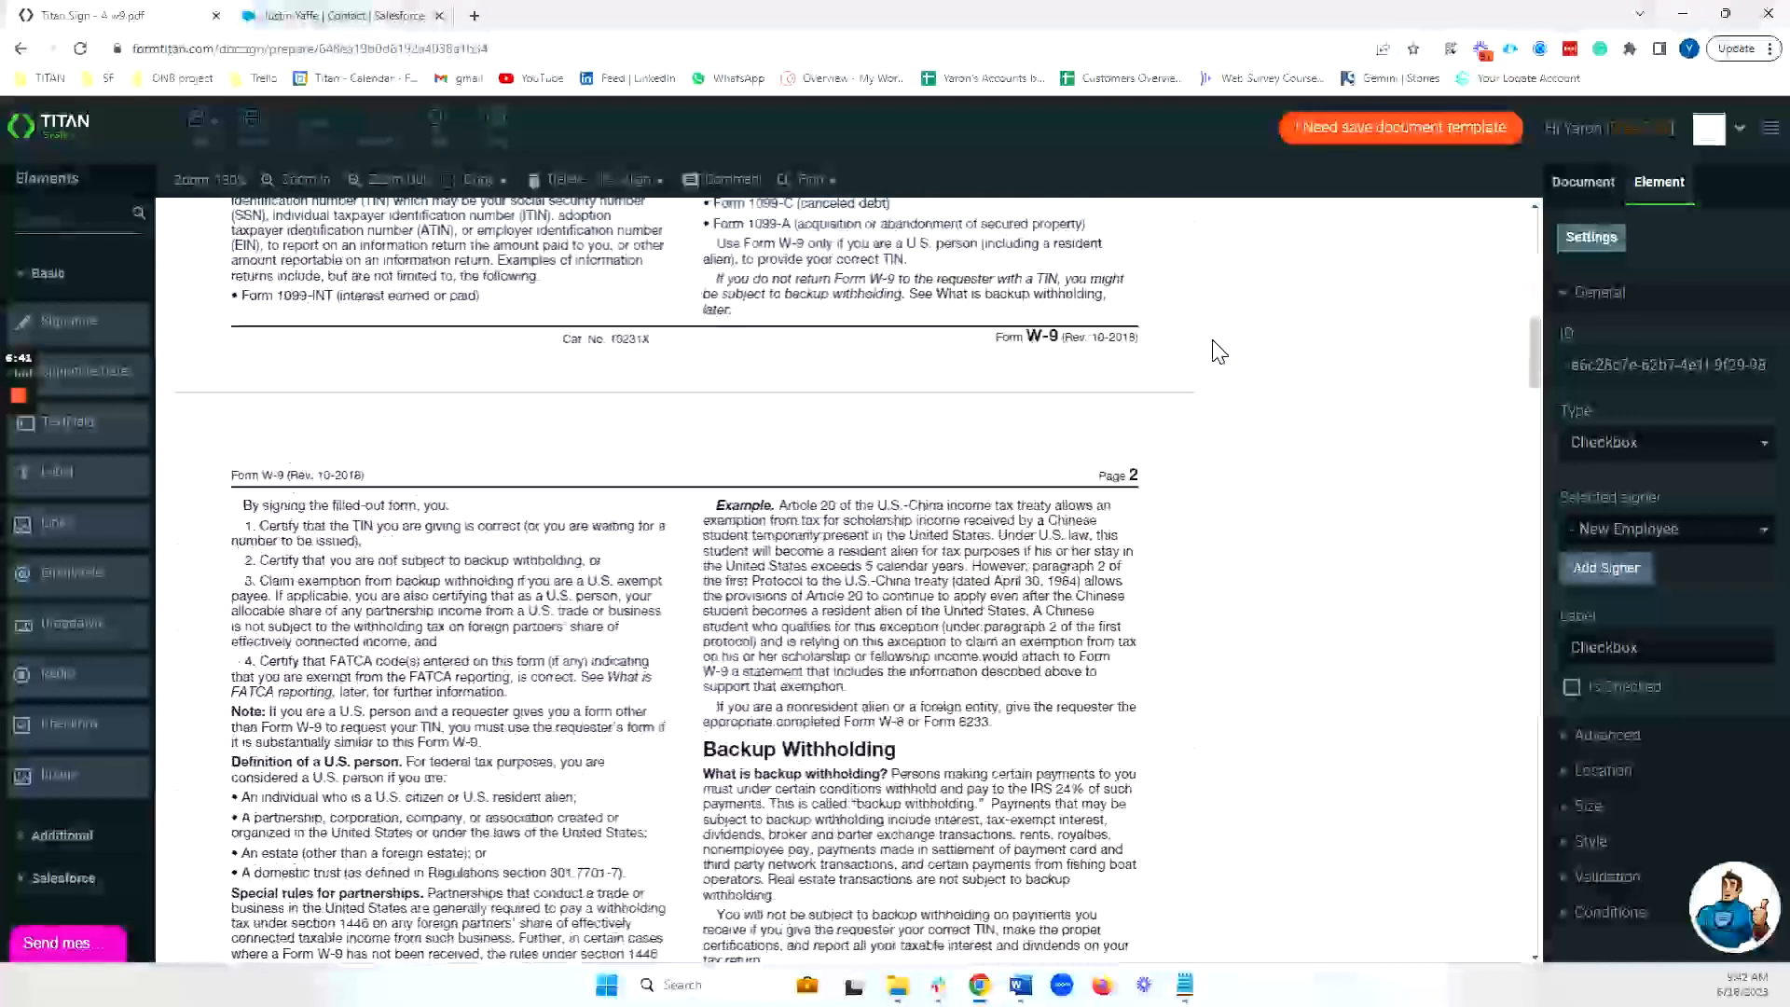
click(254, 142)
click(1018, 128)
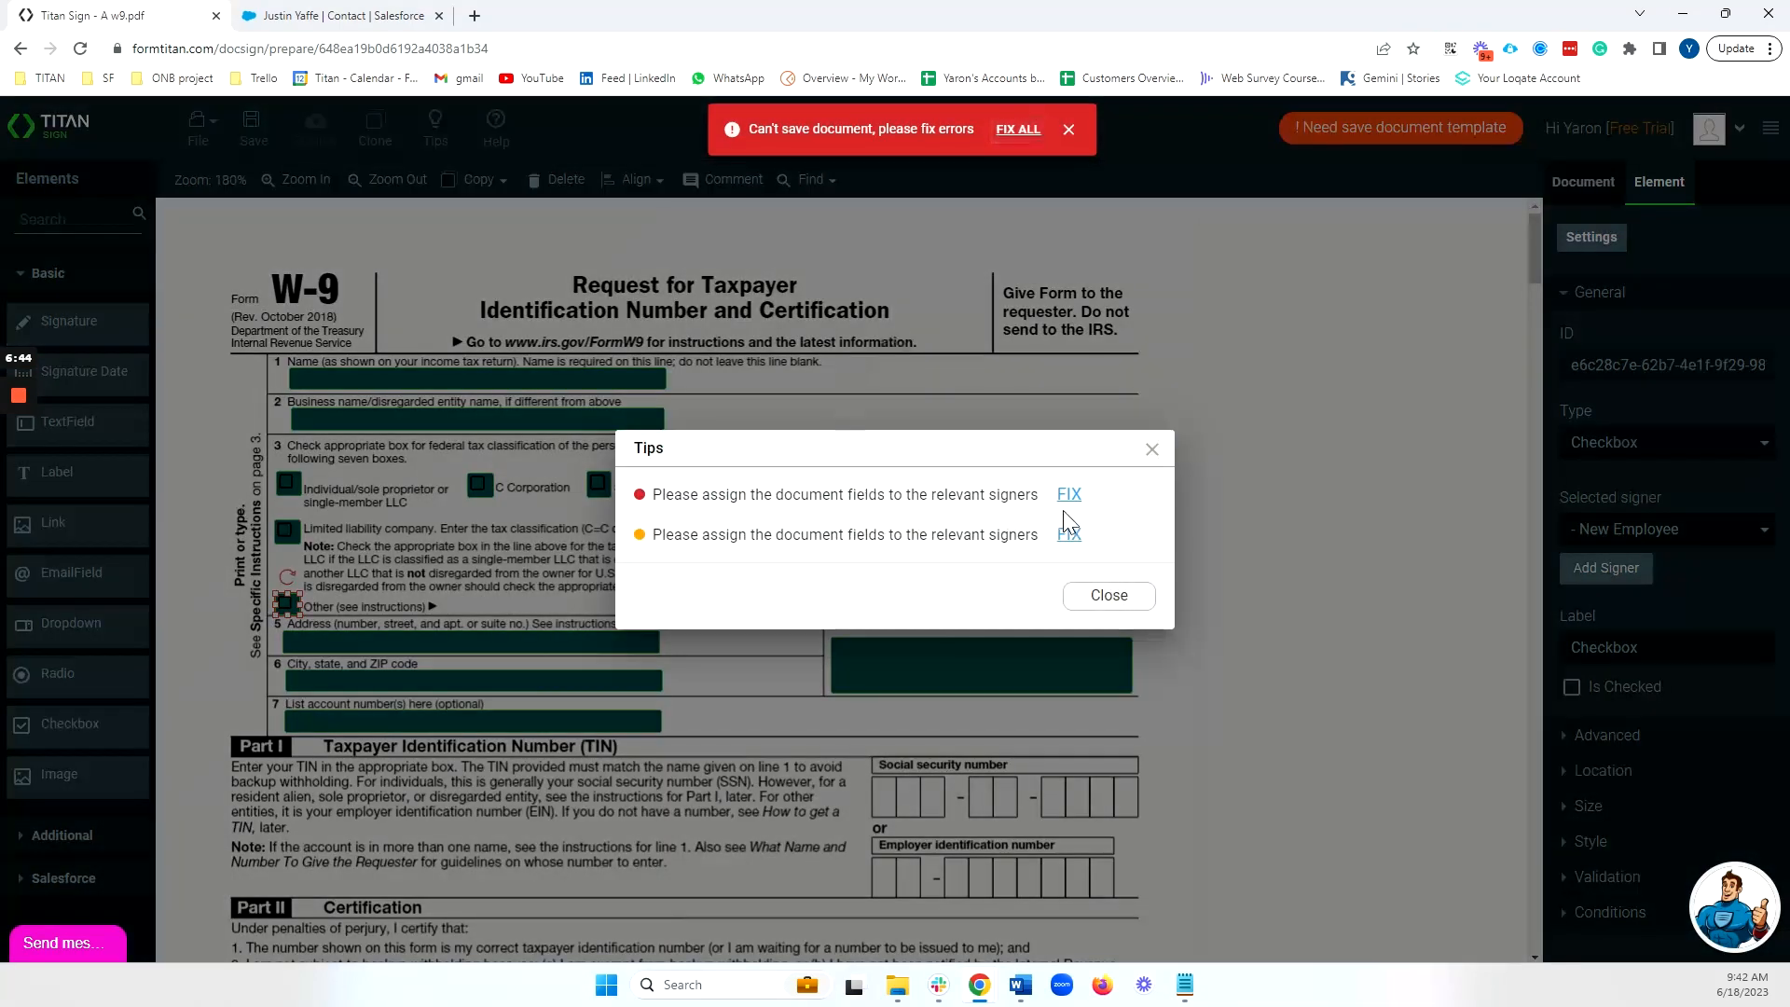
click(1067, 506)
scroll(1304, 473, down, 5)
scroll(956, 410, up, 1)
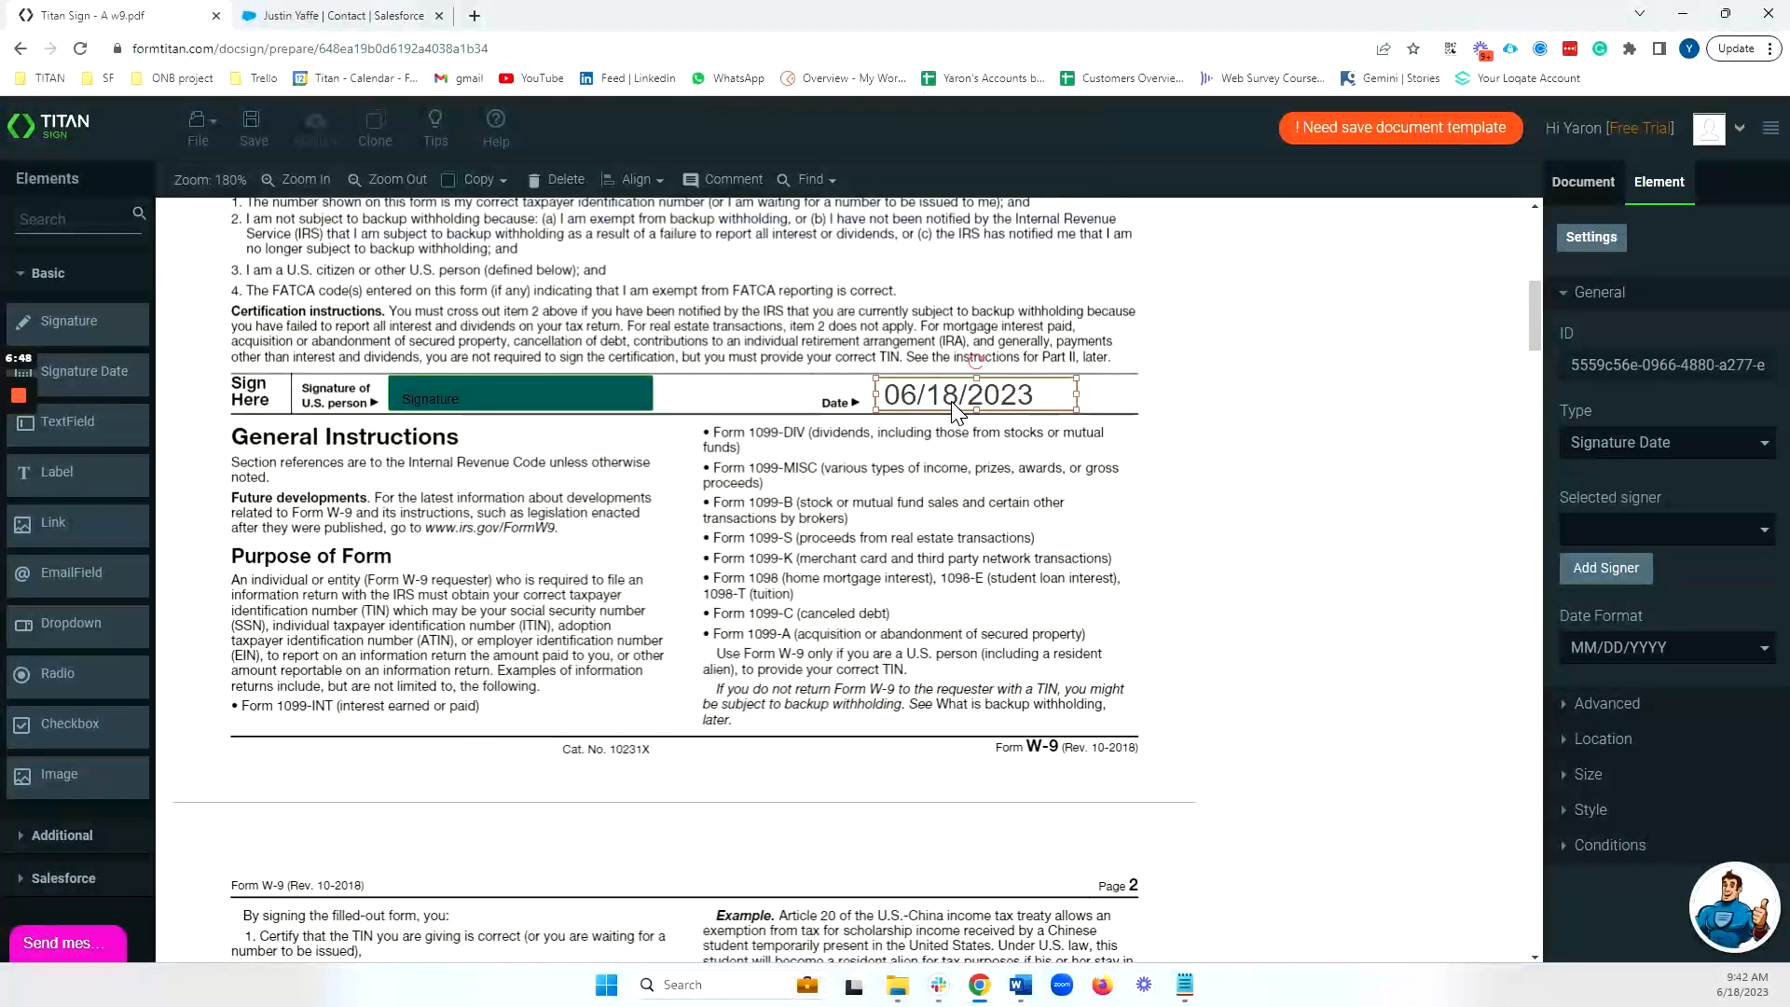
click(1563, 543)
click(1614, 546)
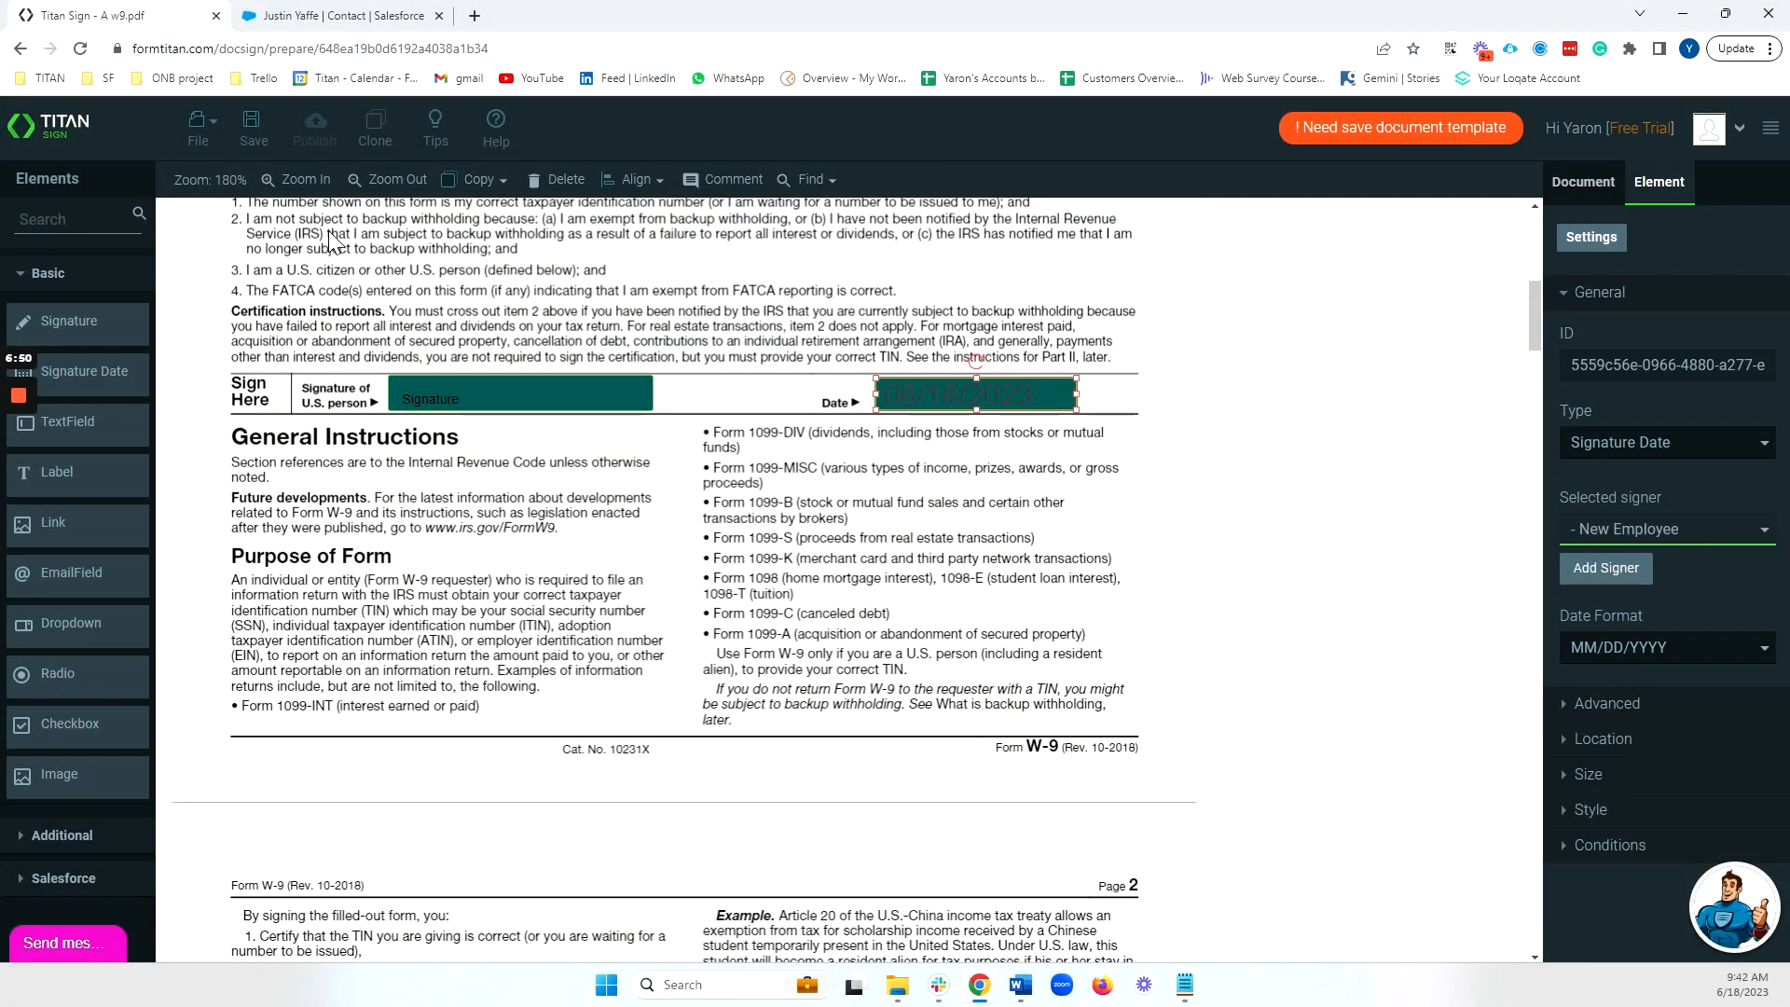
click(252, 138)
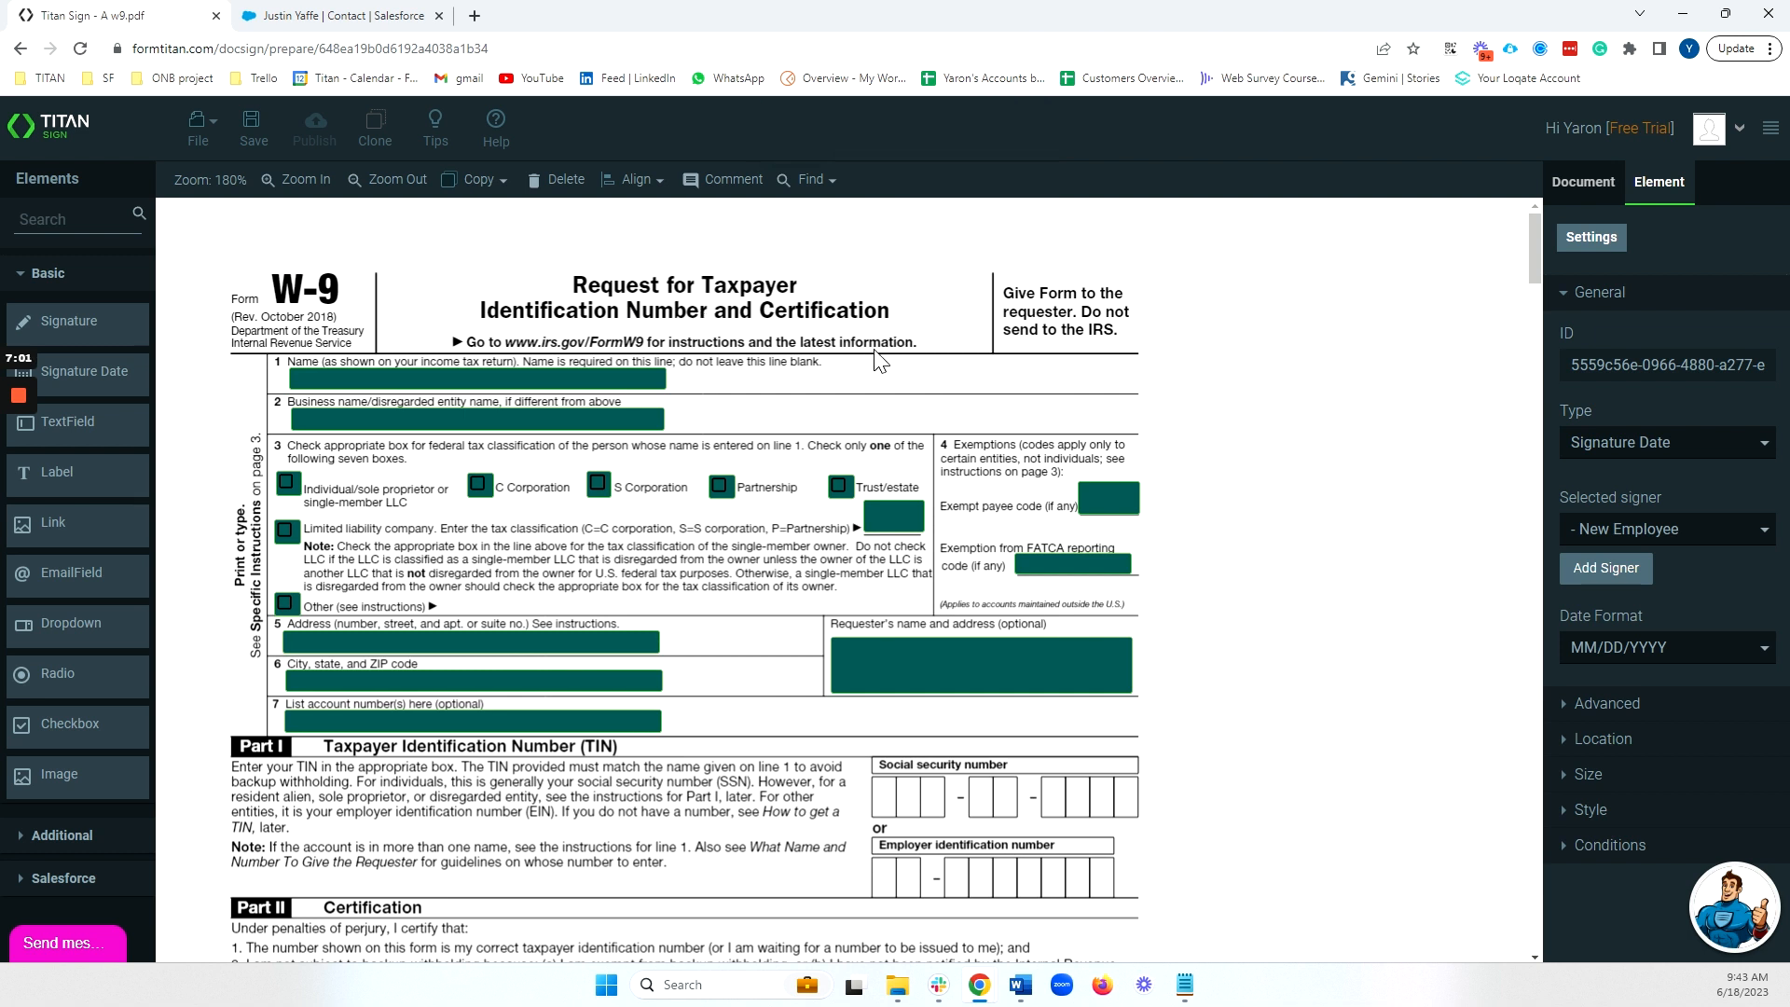
Rename the document to 'w9 form', save it, and switch to the Salesforce contact tab.
click(1584, 181)
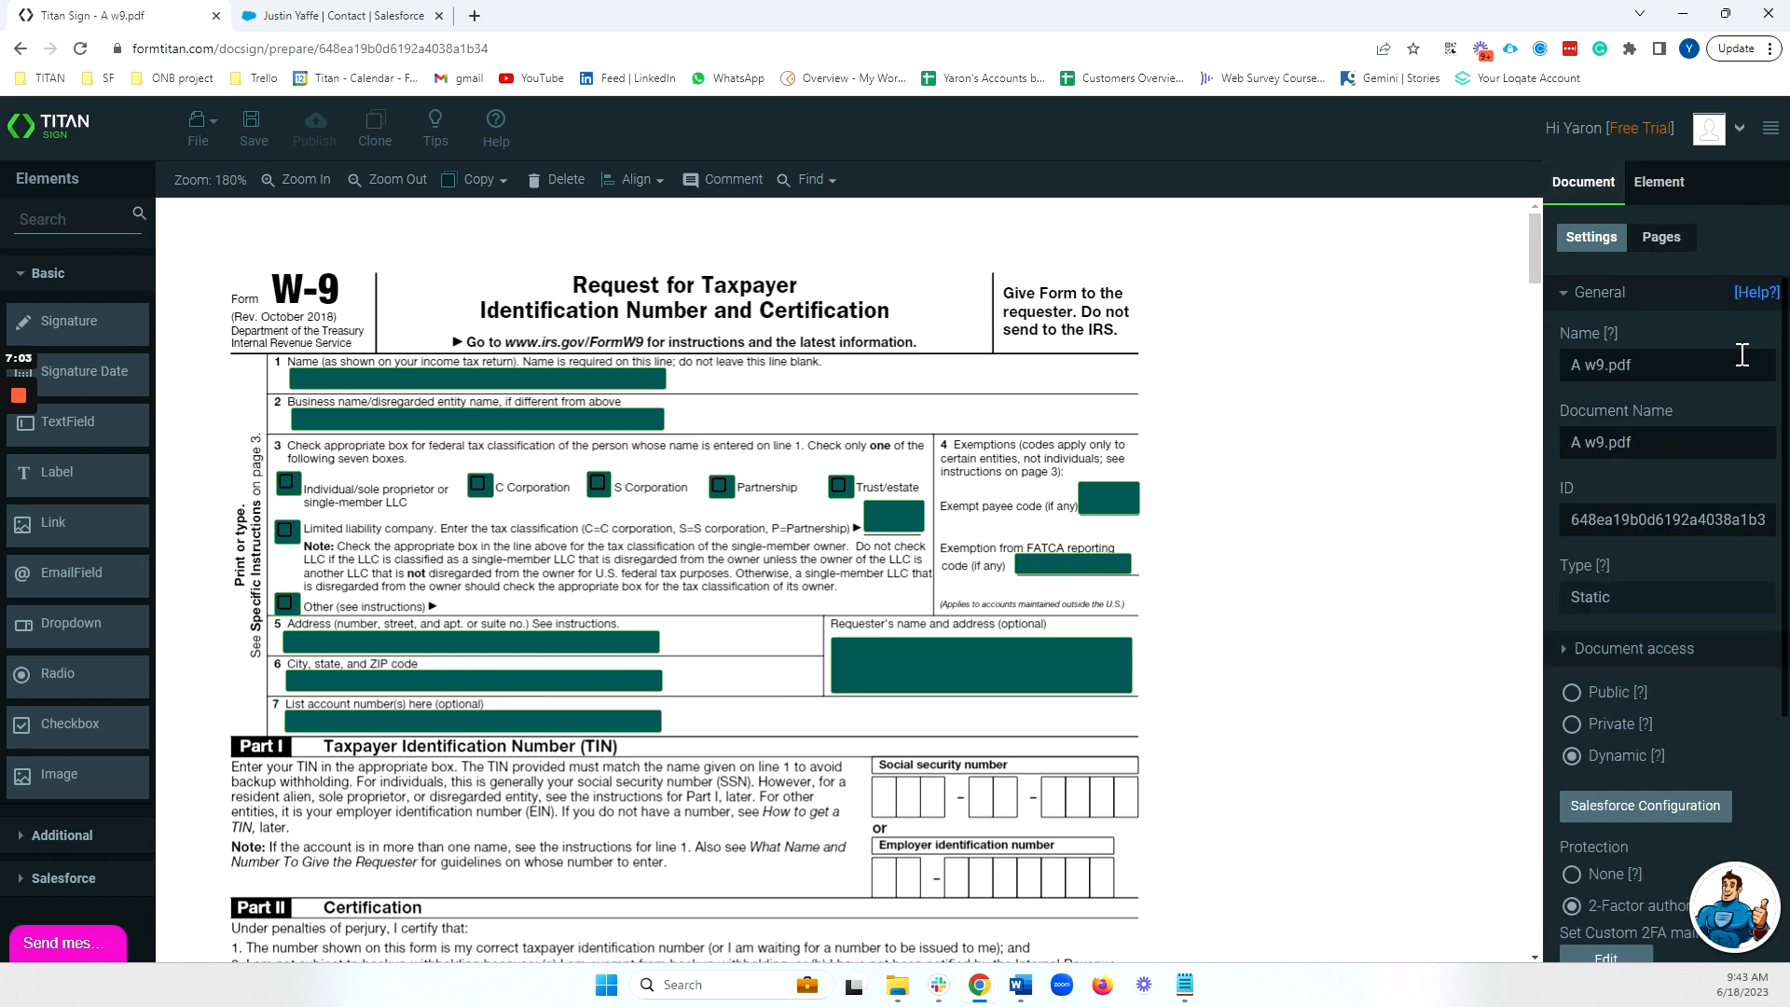
drag(1659, 369, 1475, 371)
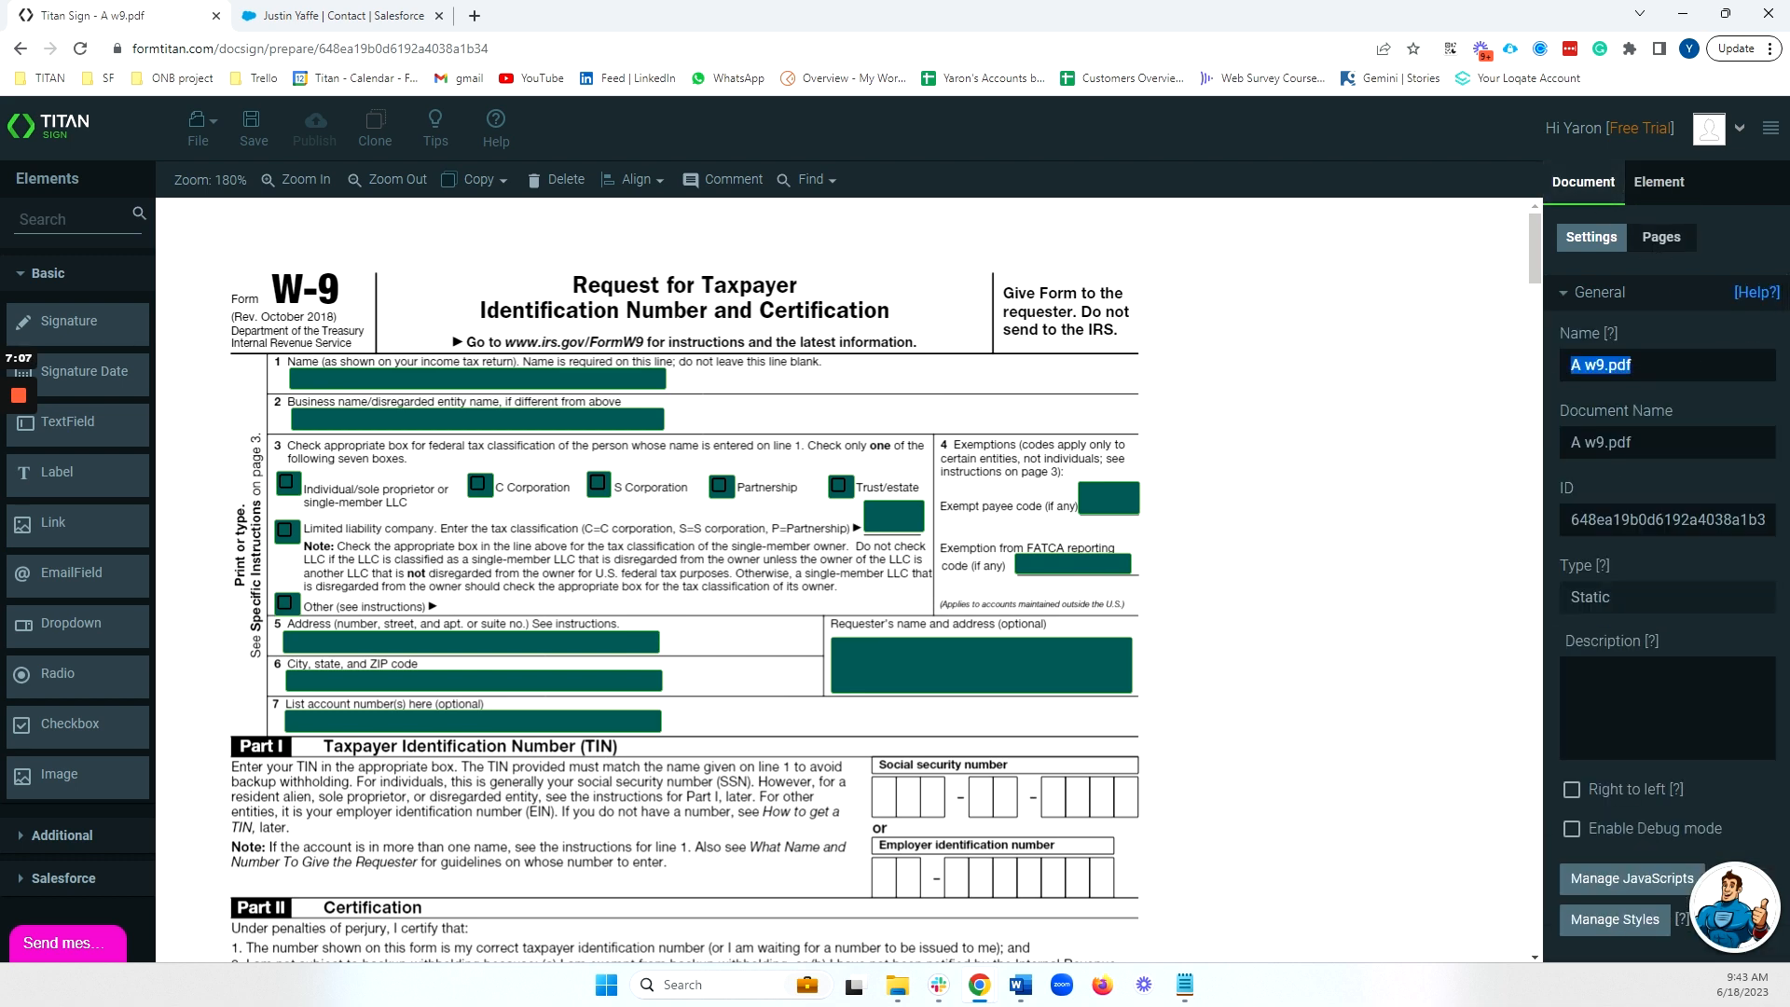
text(w9 form)
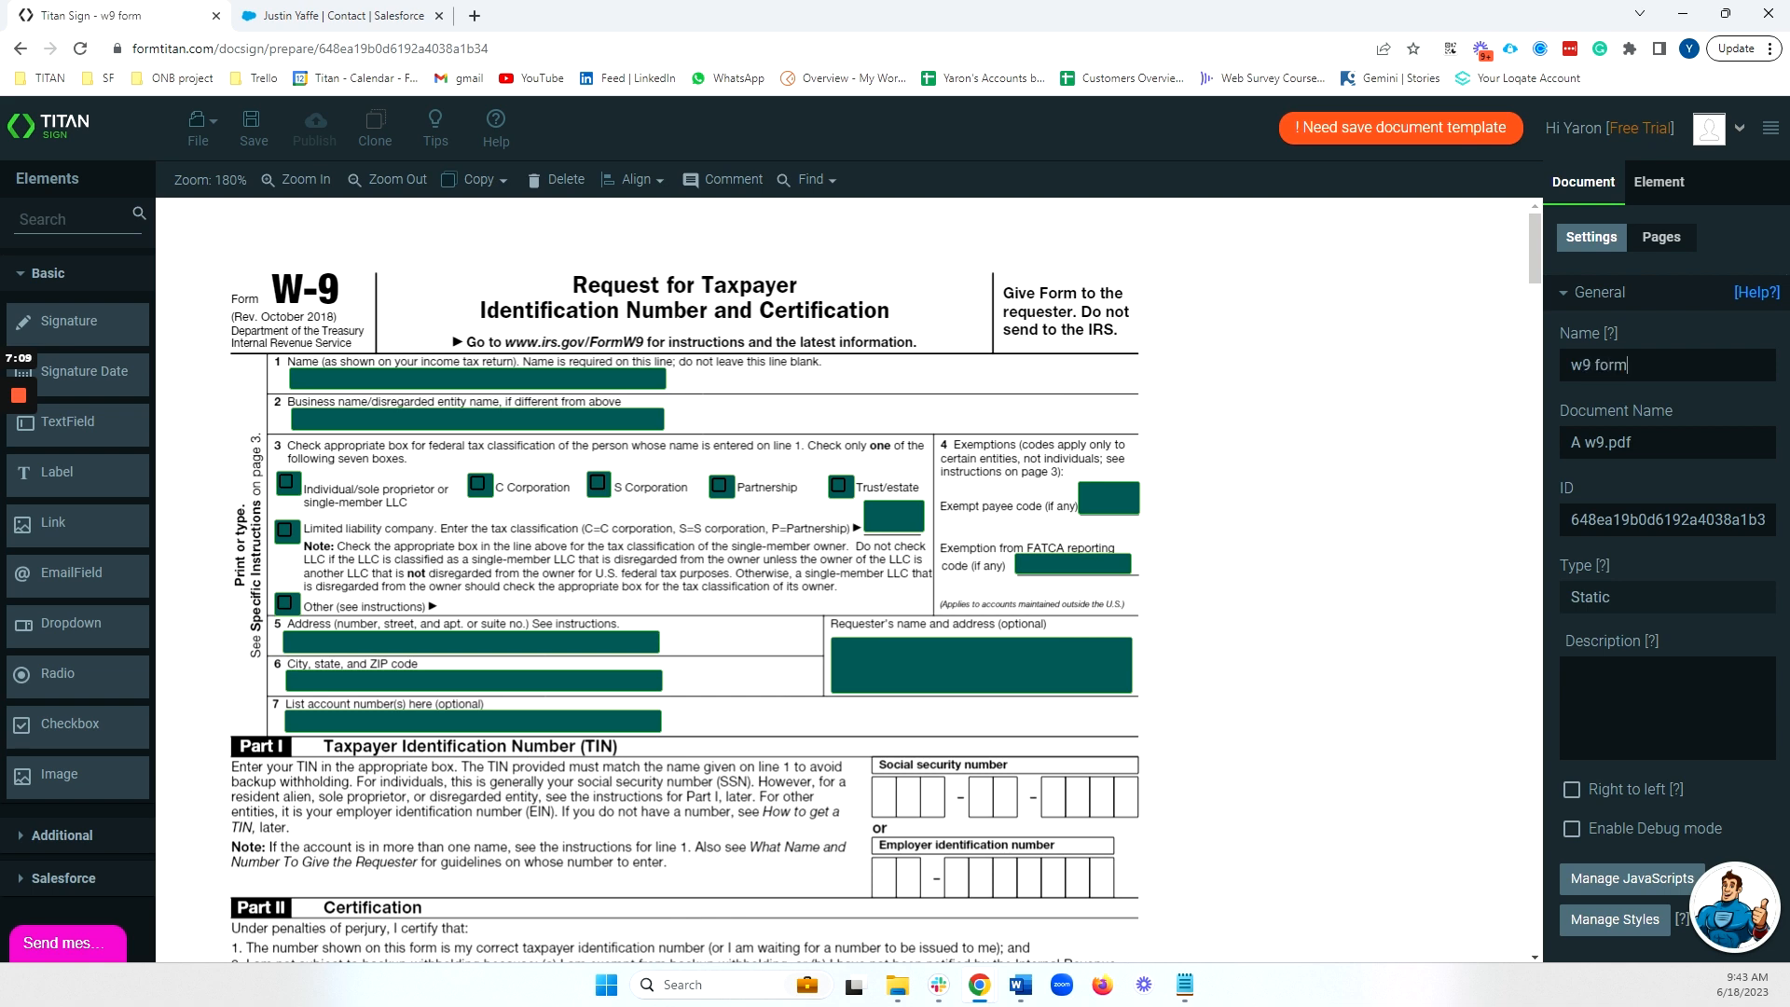
click(260, 146)
click(378, 16)
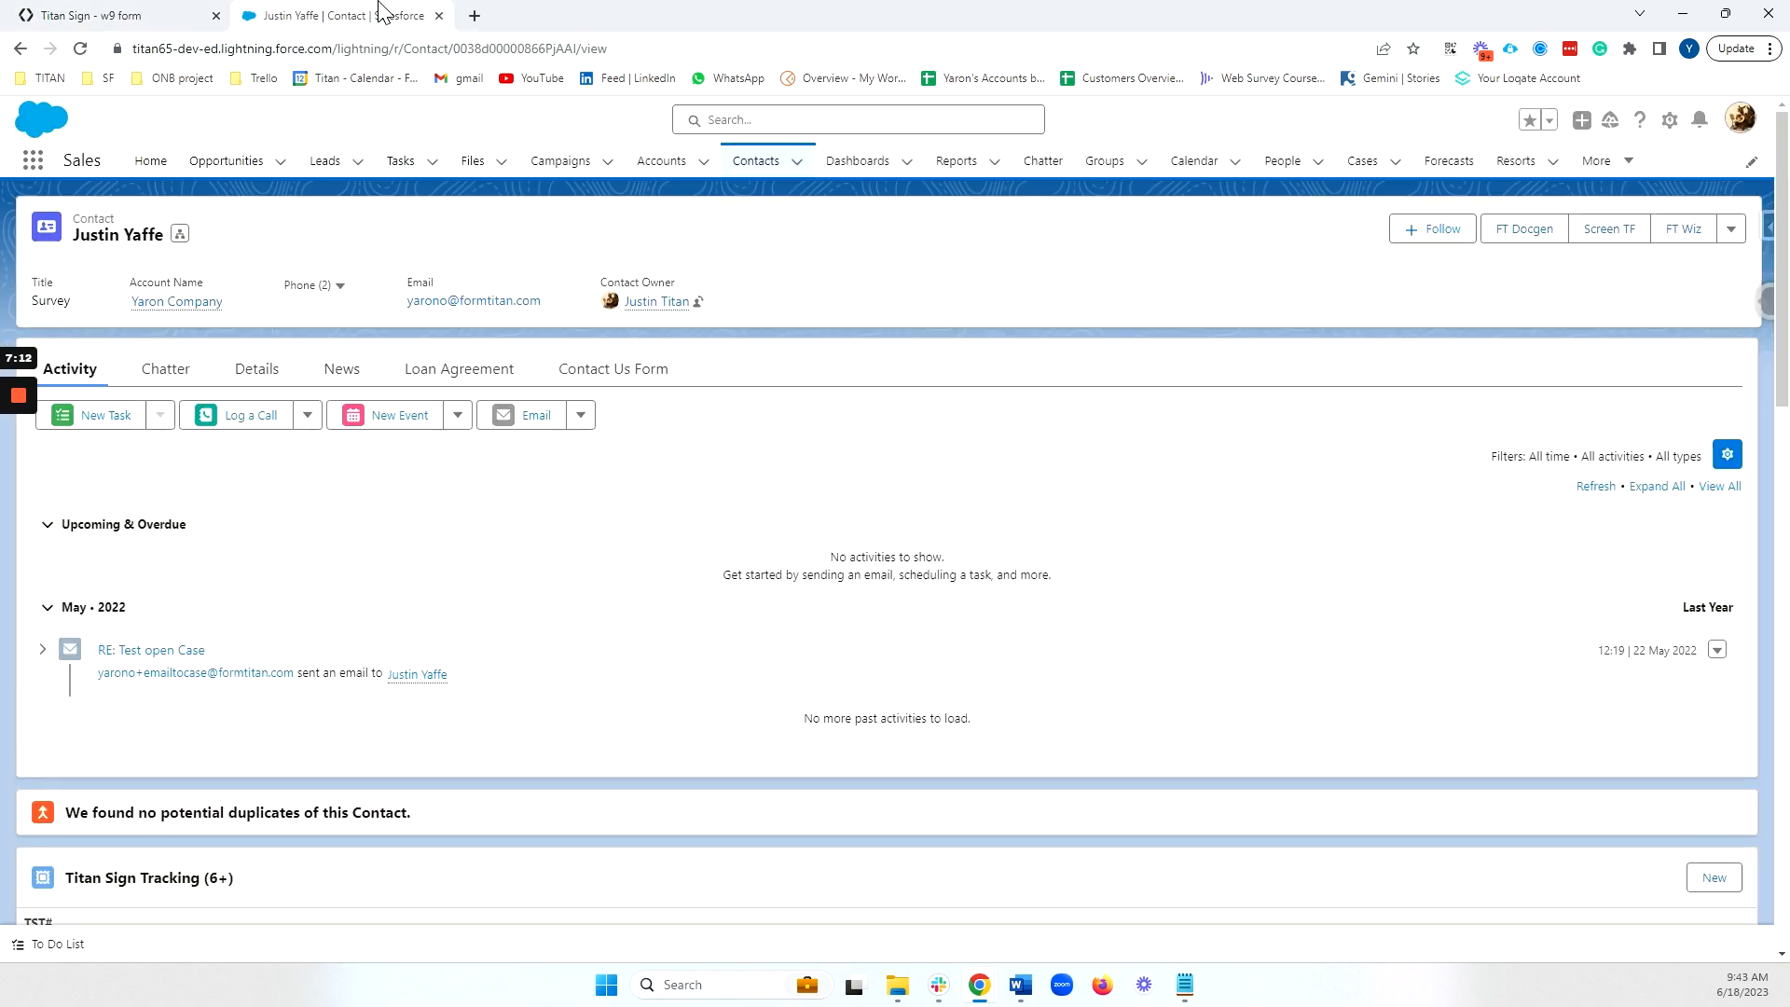
Open the Titan Document Generation window on the contact, close it, and go back to the w9 form editor.
click(1523, 237)
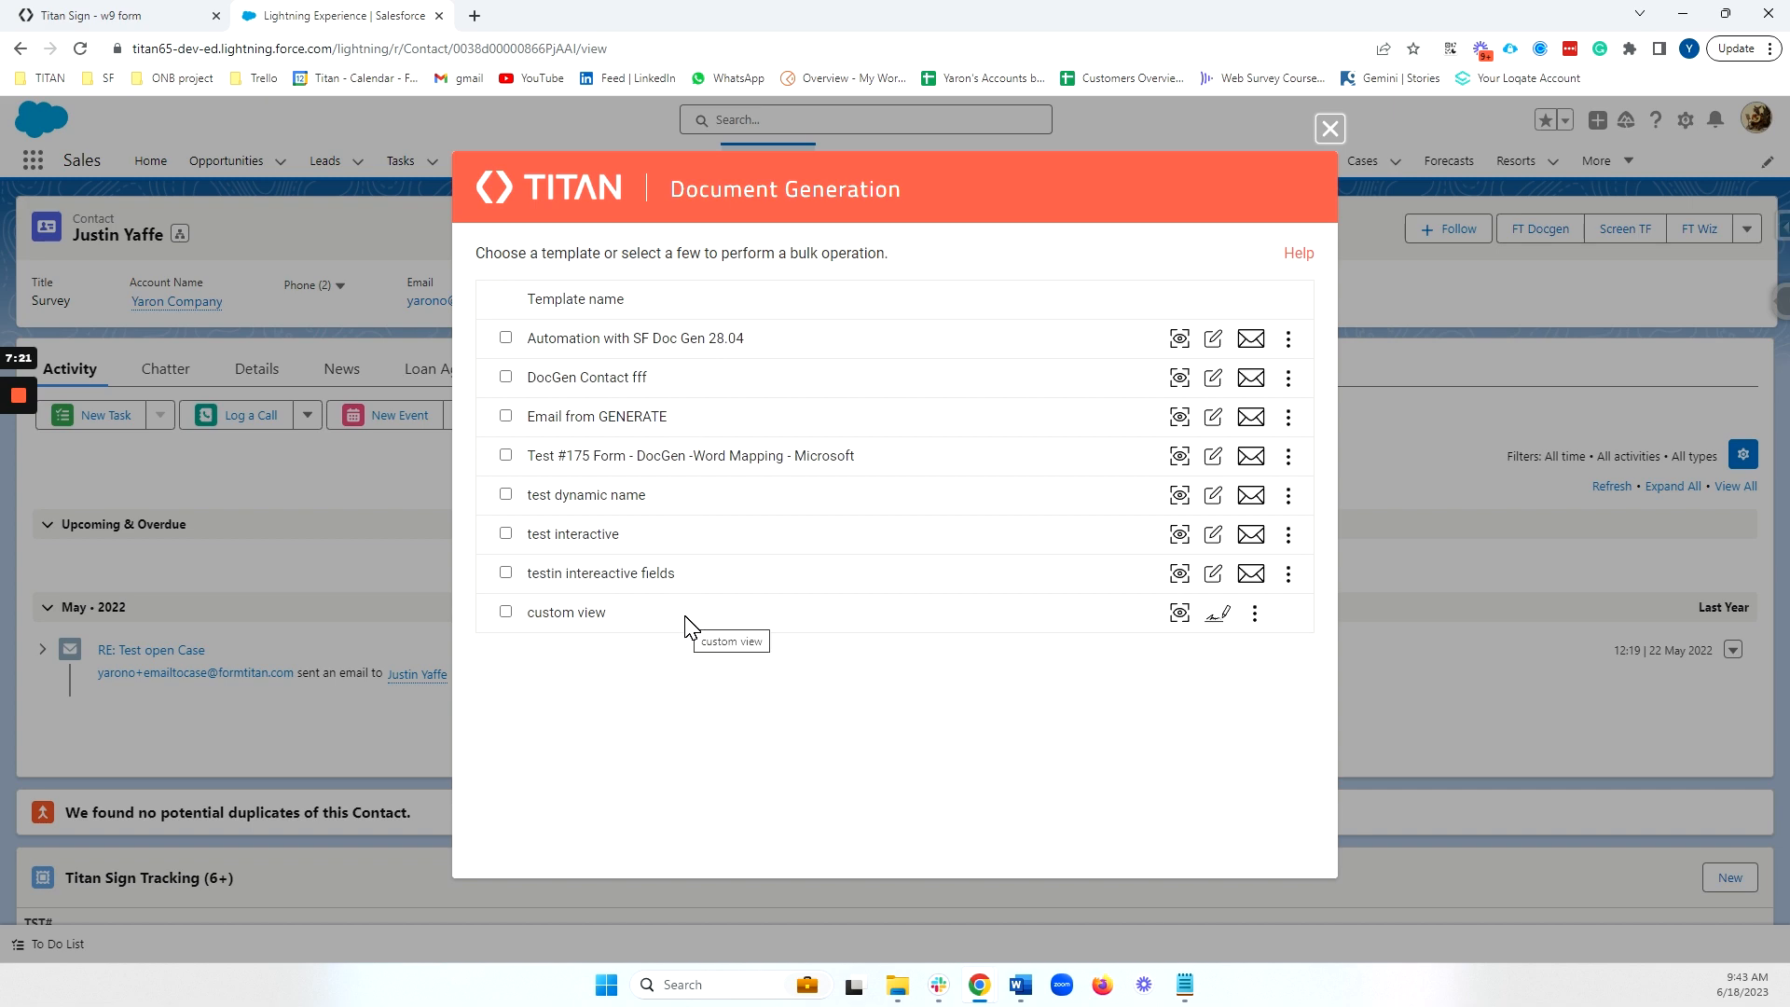
click(1330, 129)
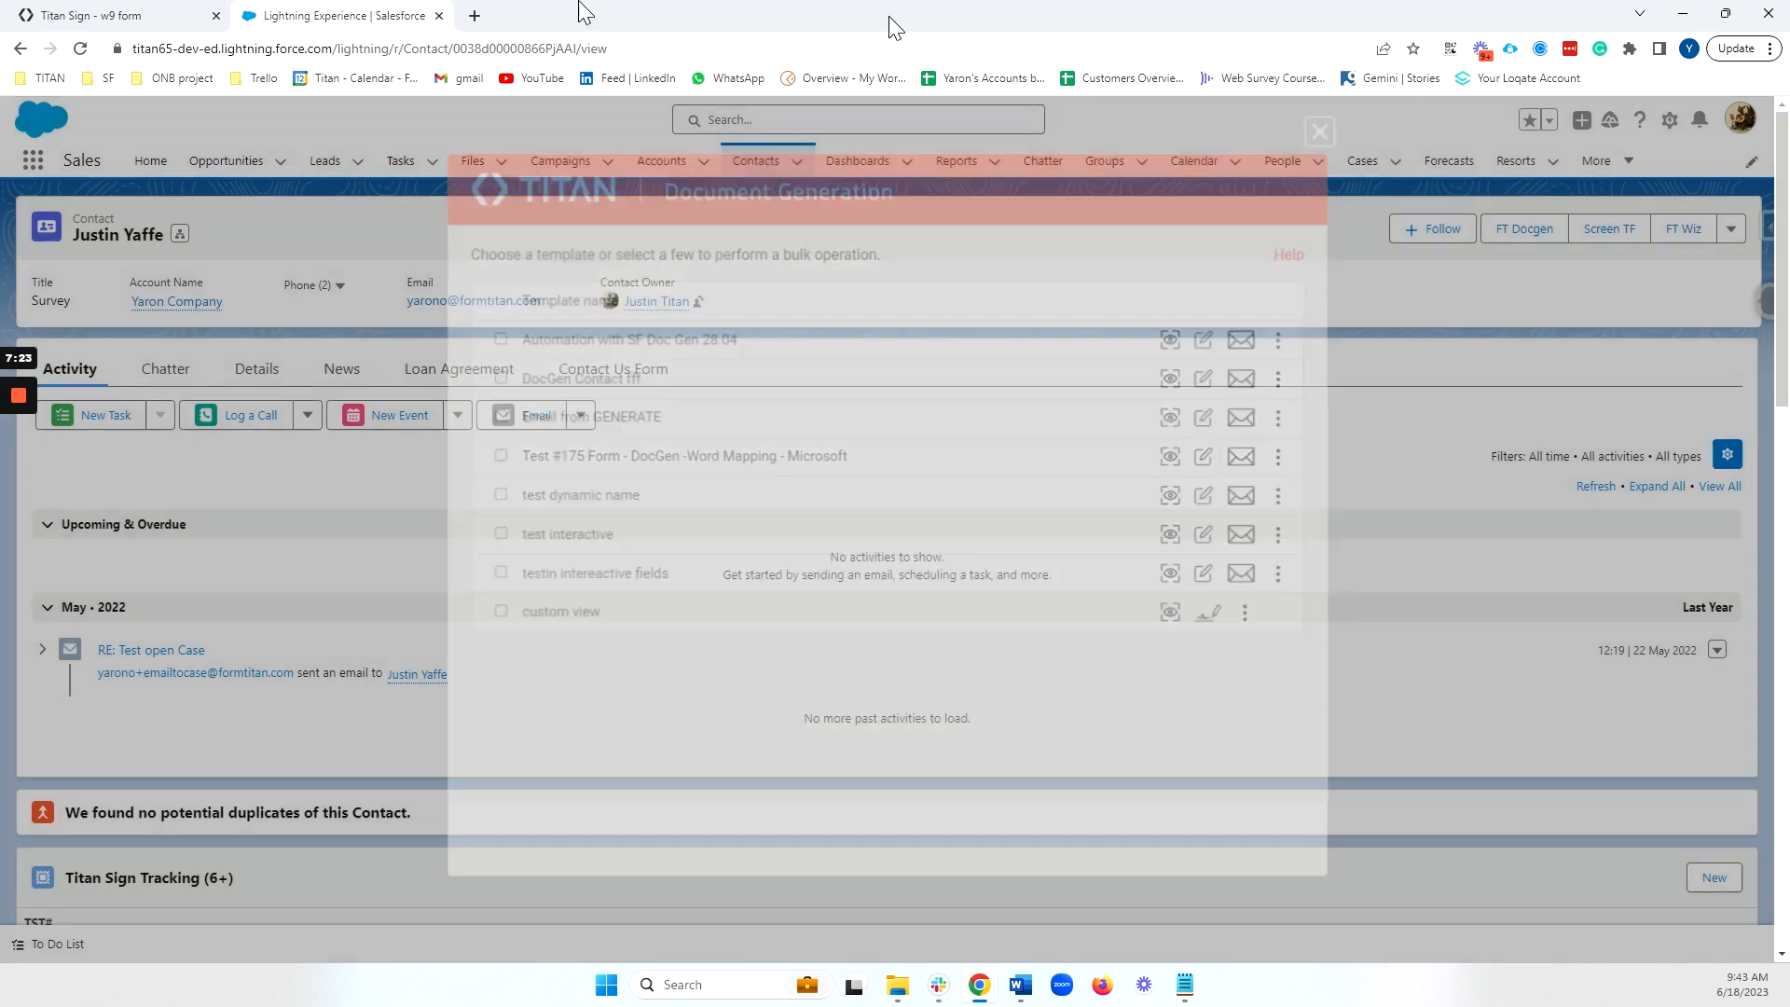
click(112, 15)
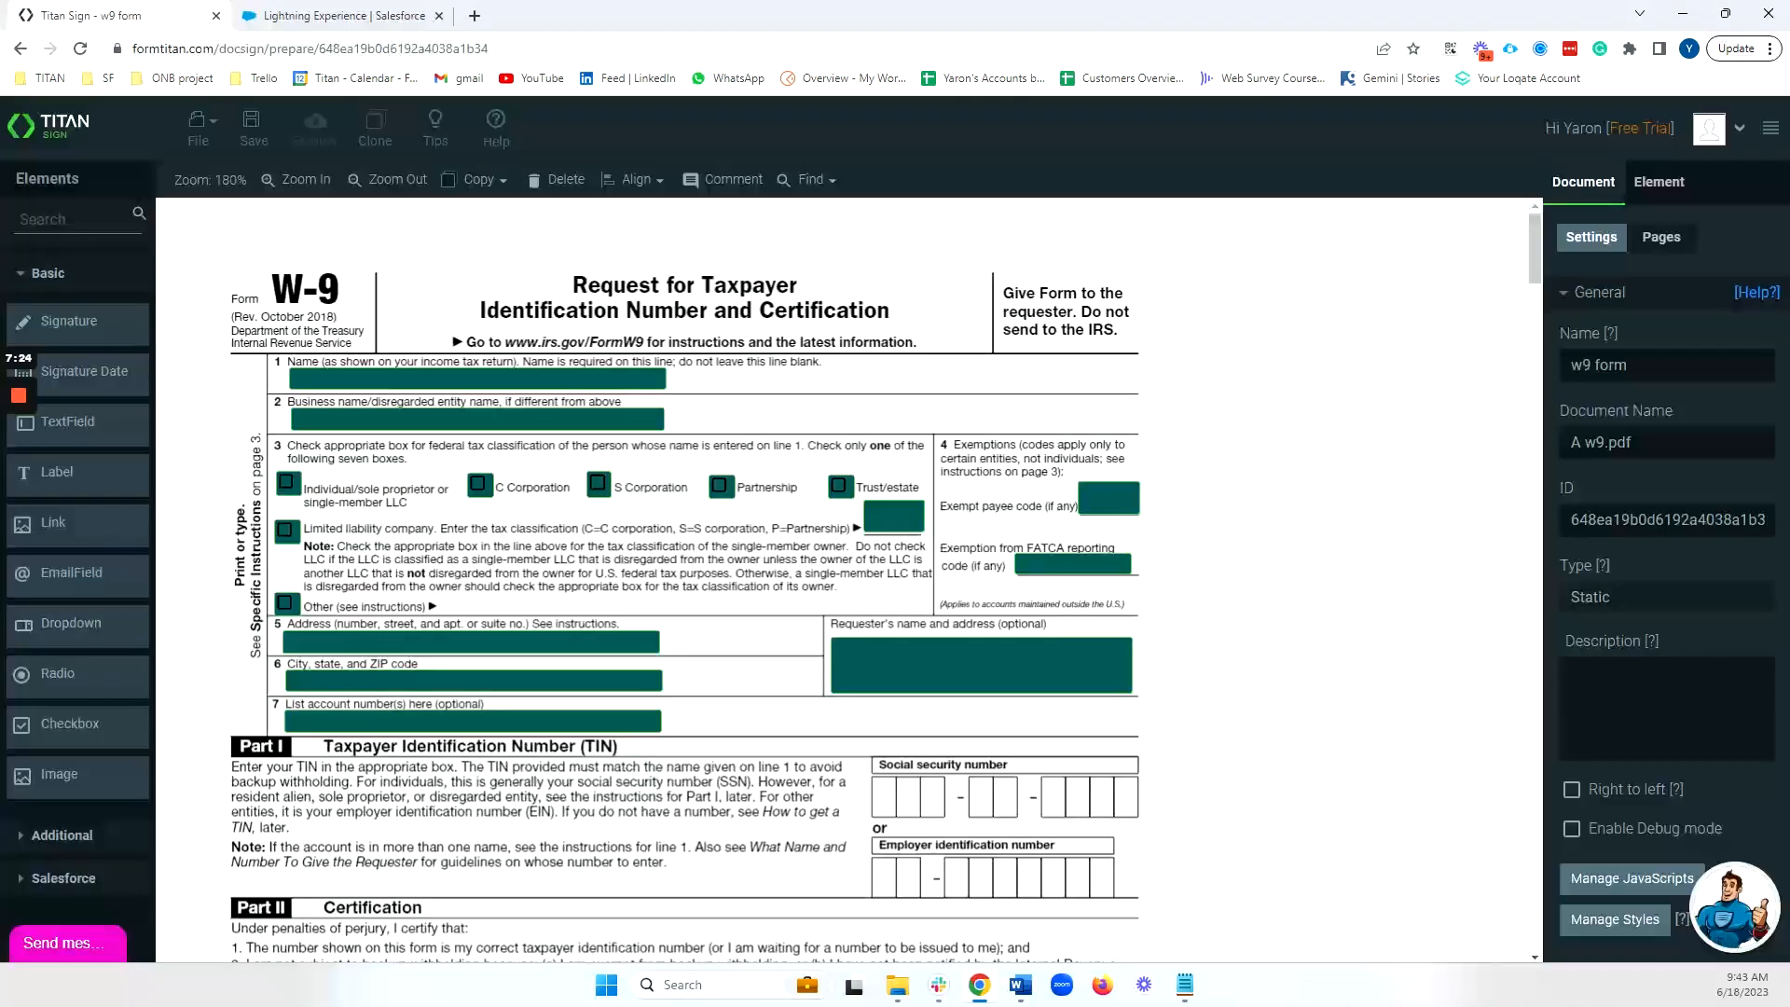
Give the collaborator SIGN and VOID permissions for w9 form in My Account > Users.
click(99, 131)
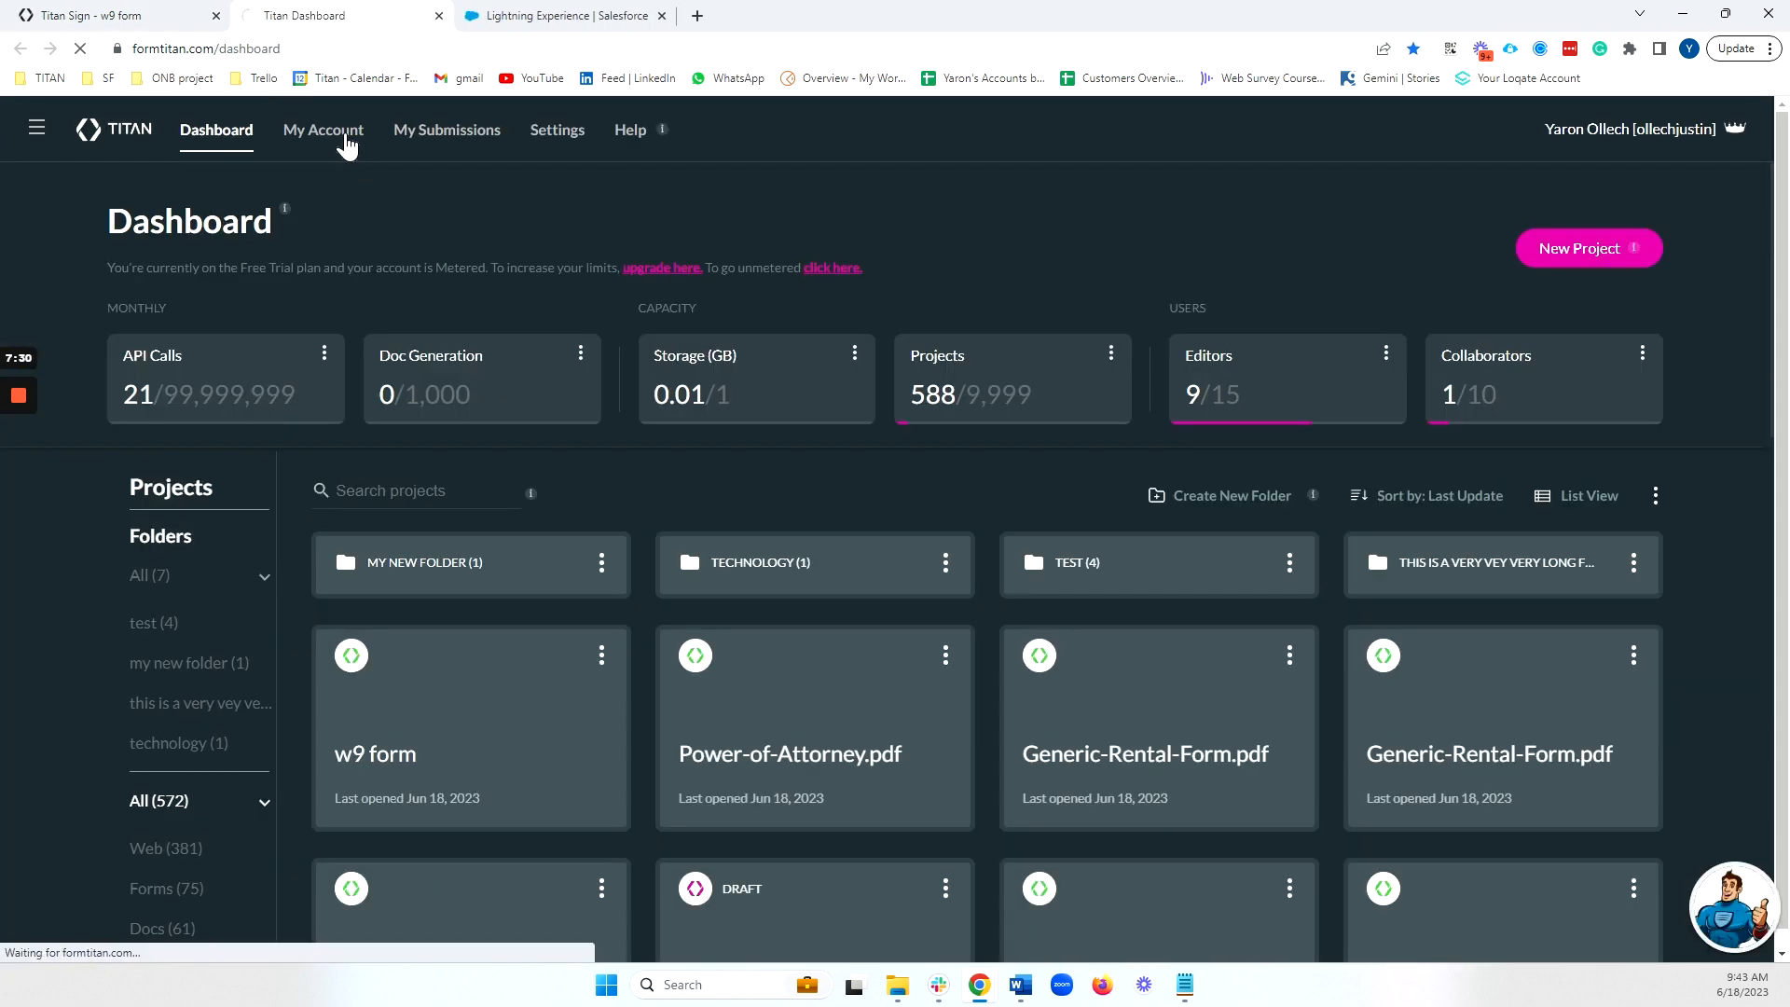
click(347, 144)
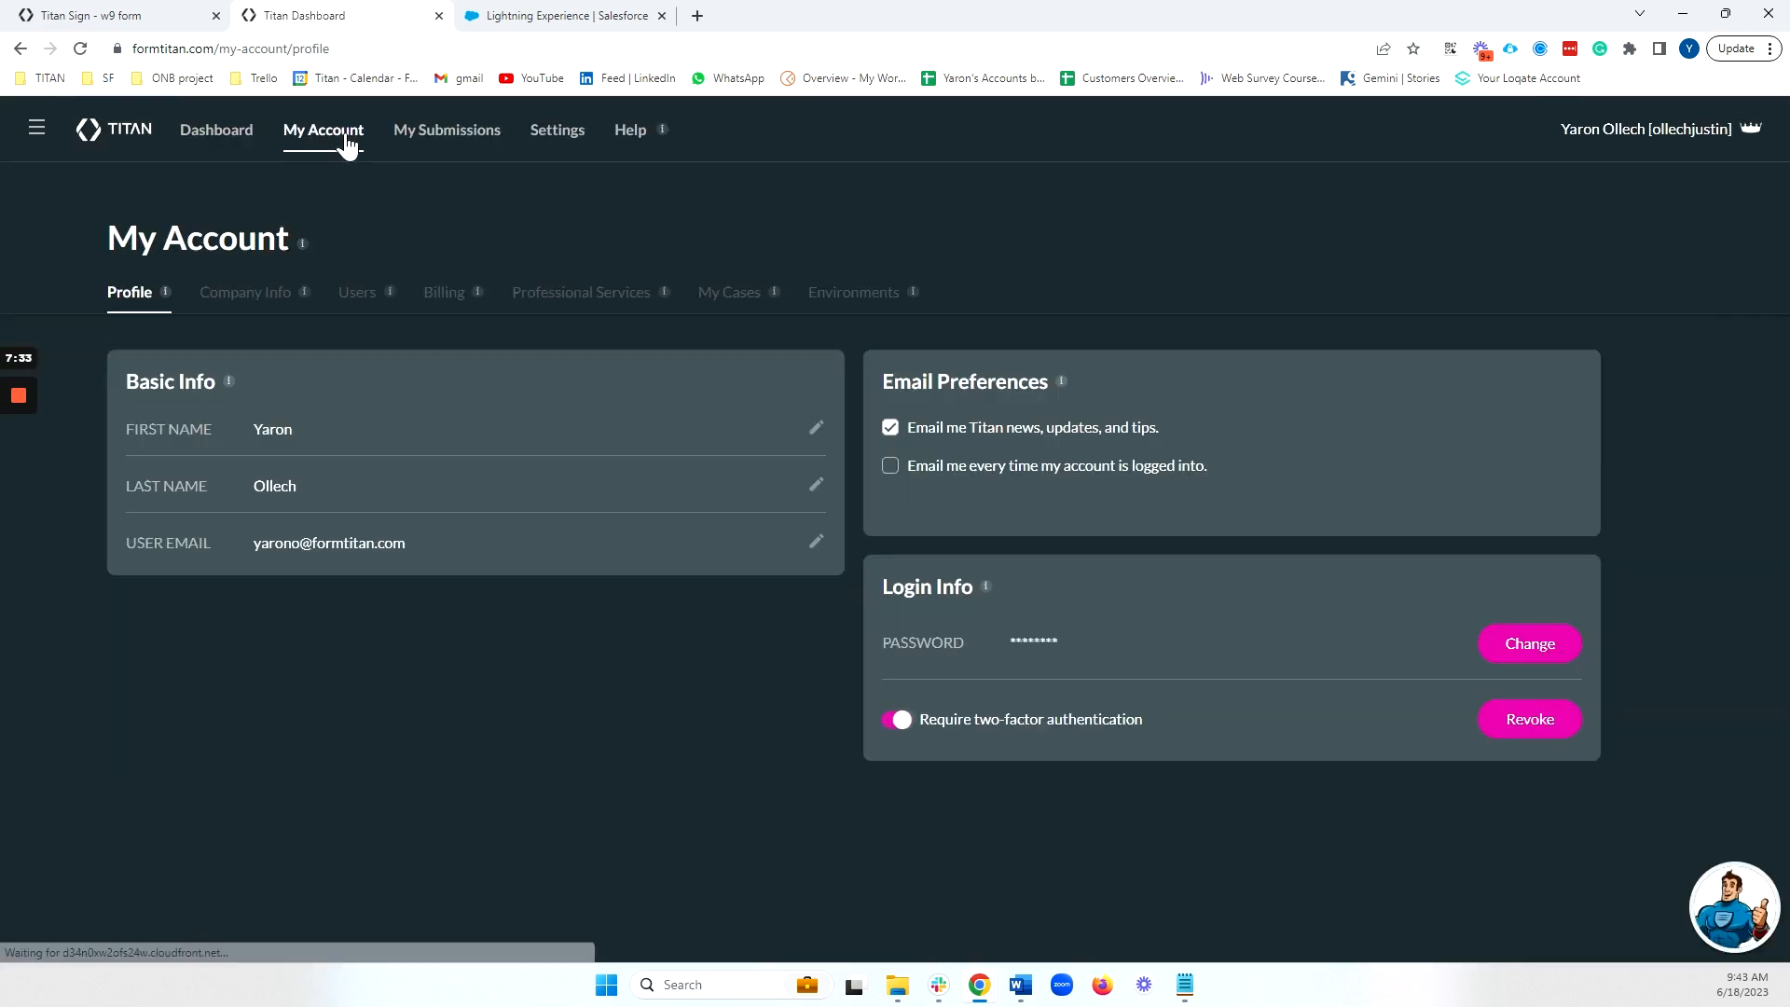
click(362, 294)
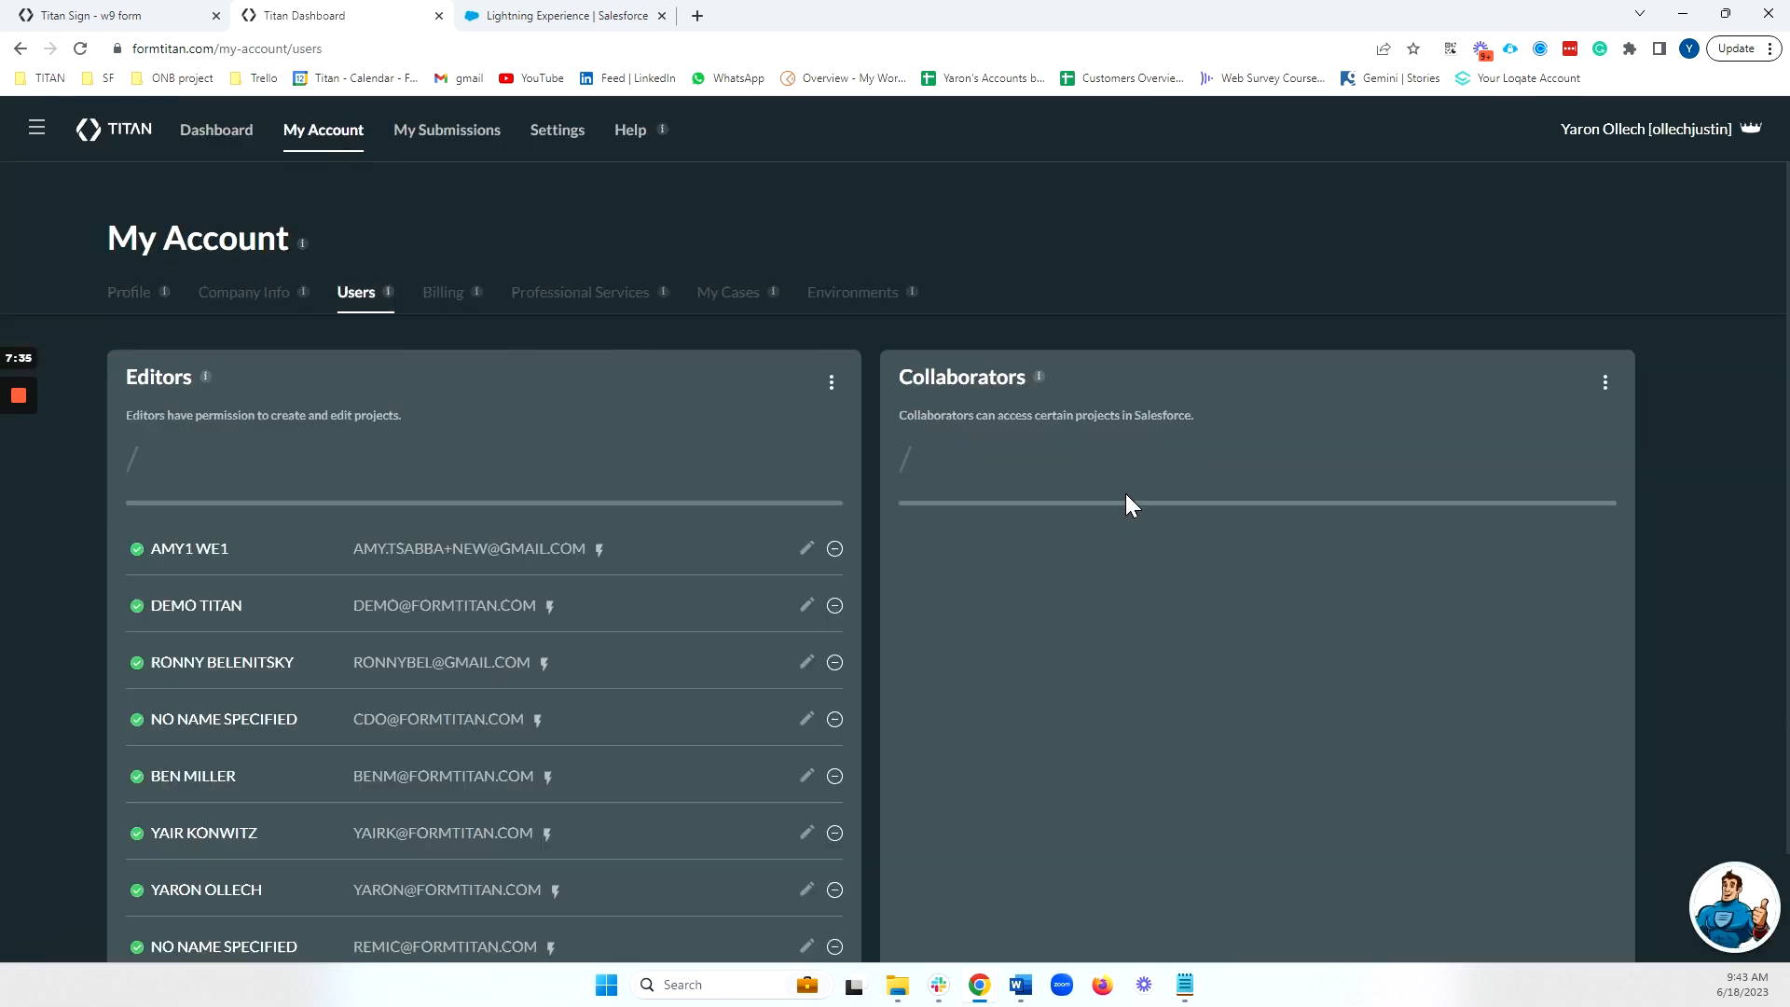
click(1582, 549)
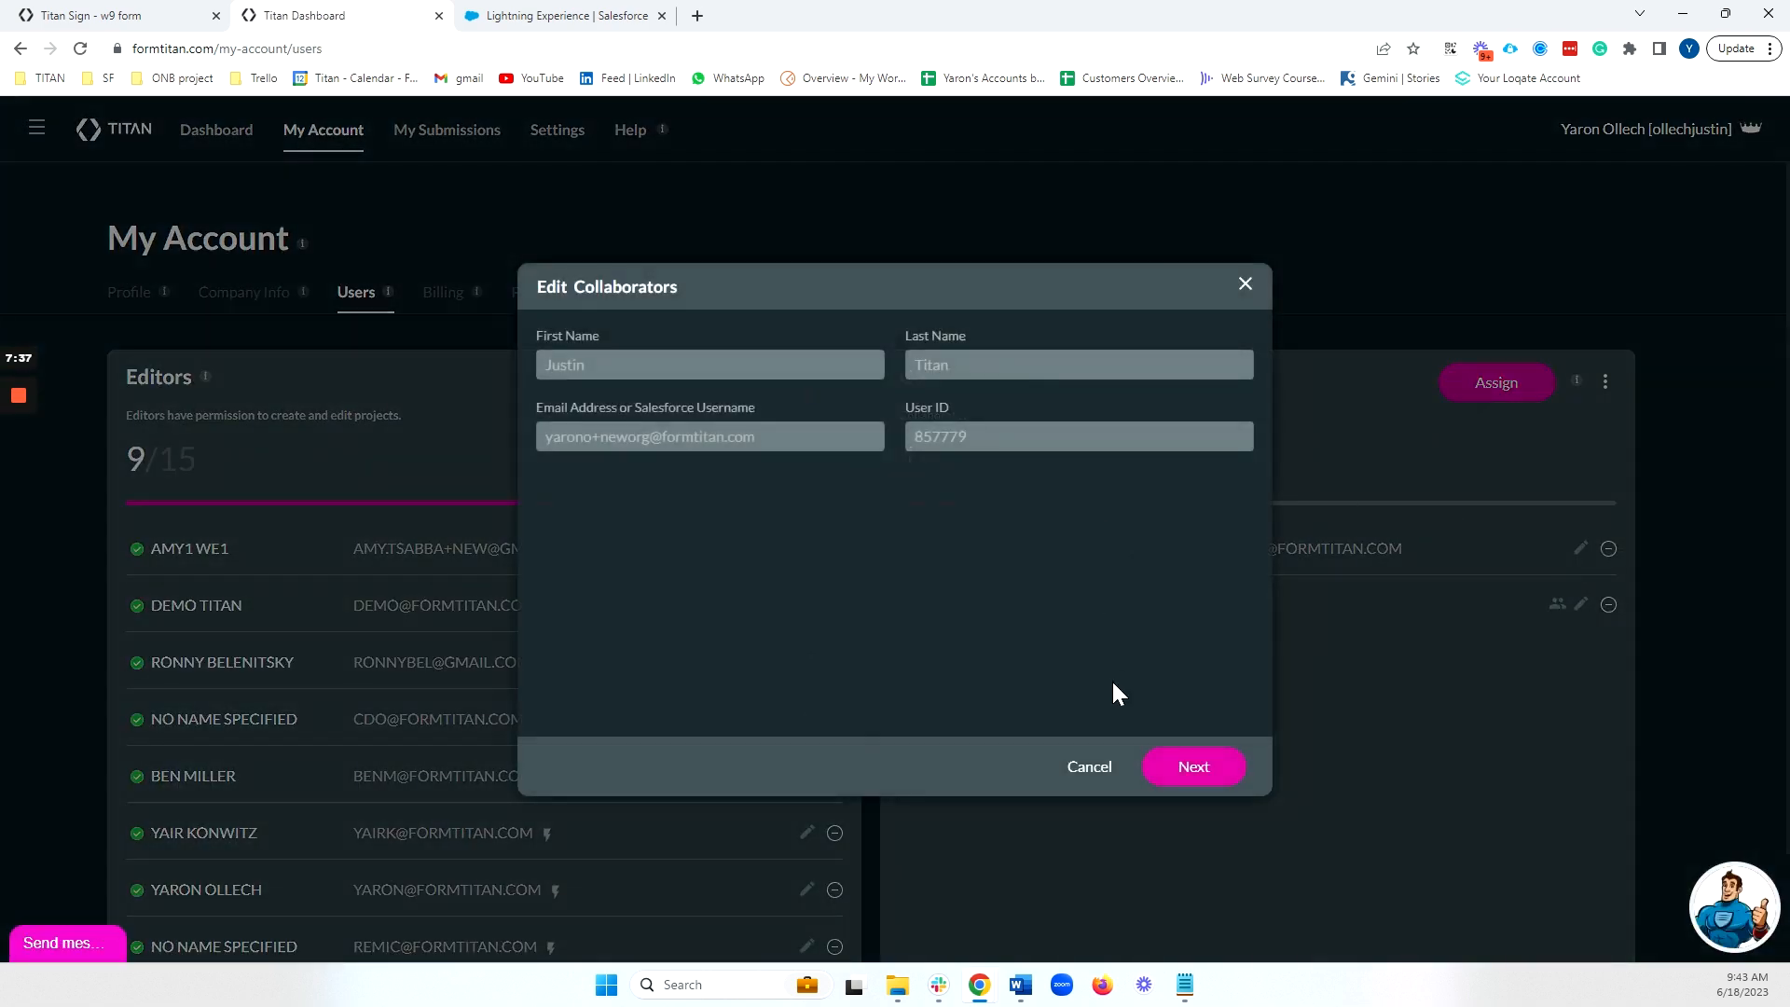
click(1190, 765)
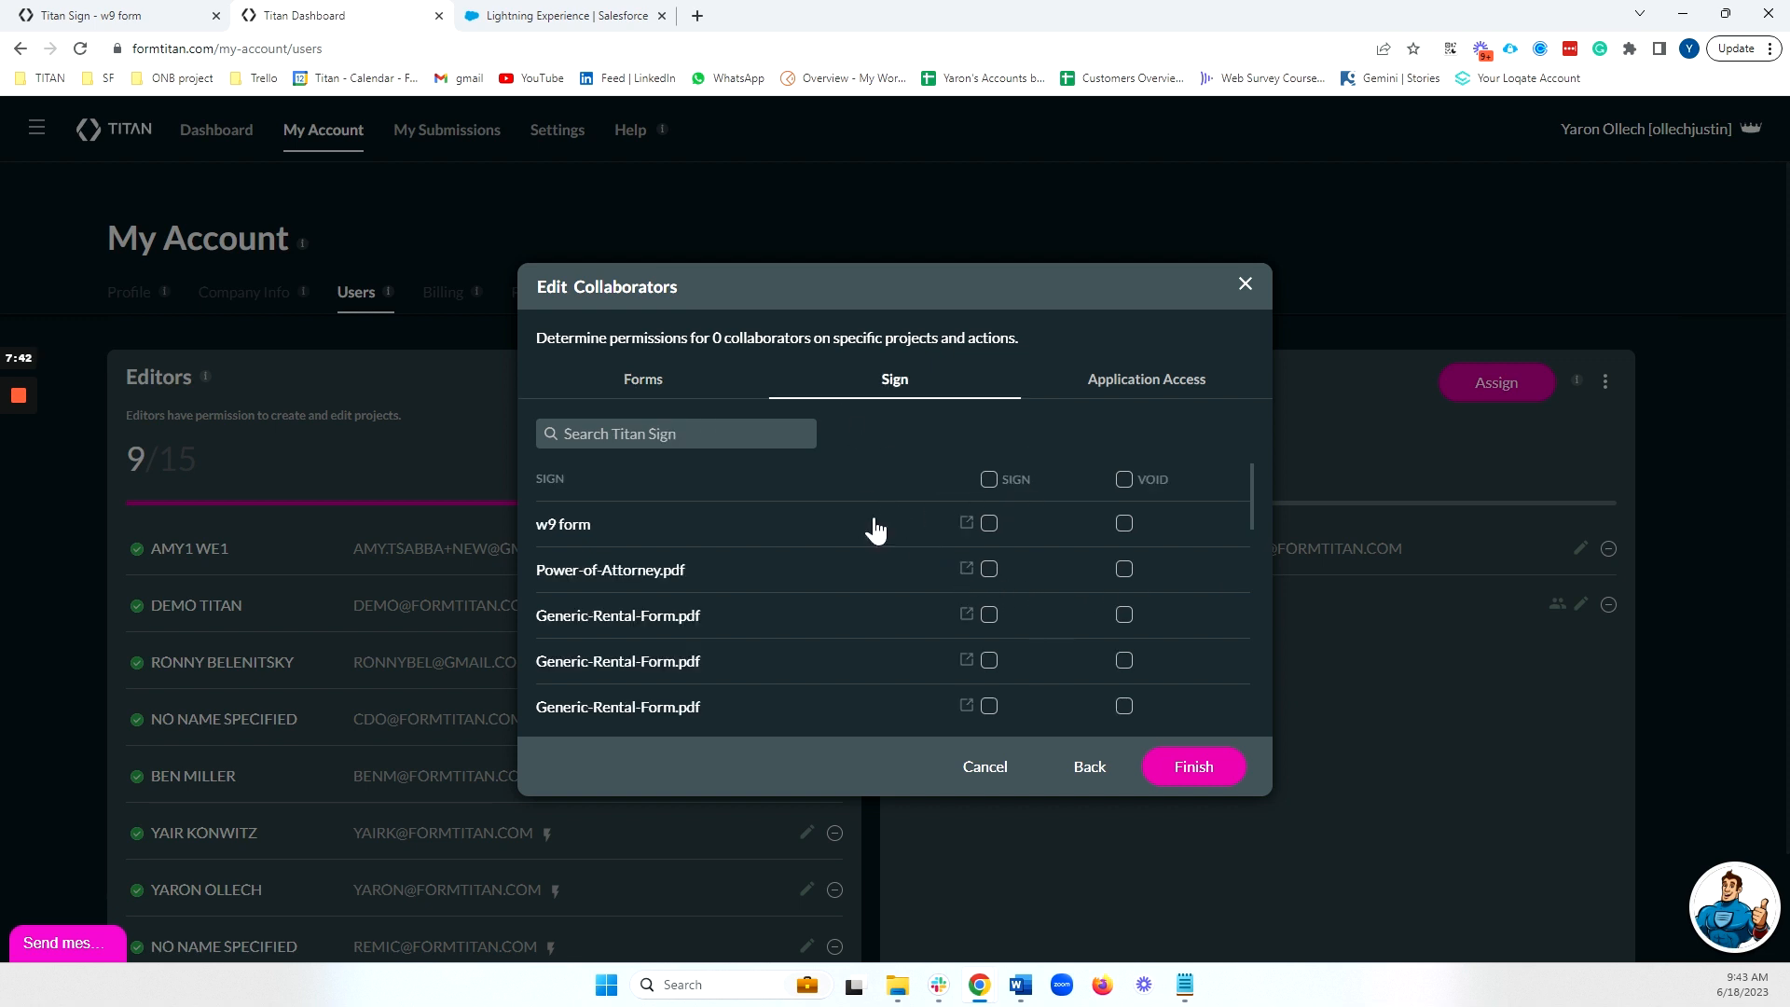
click(989, 524)
click(1125, 523)
click(1193, 767)
Apply the Document Generation settings and open Titan Document Generation on the Salesforce contact.
click(564, 135)
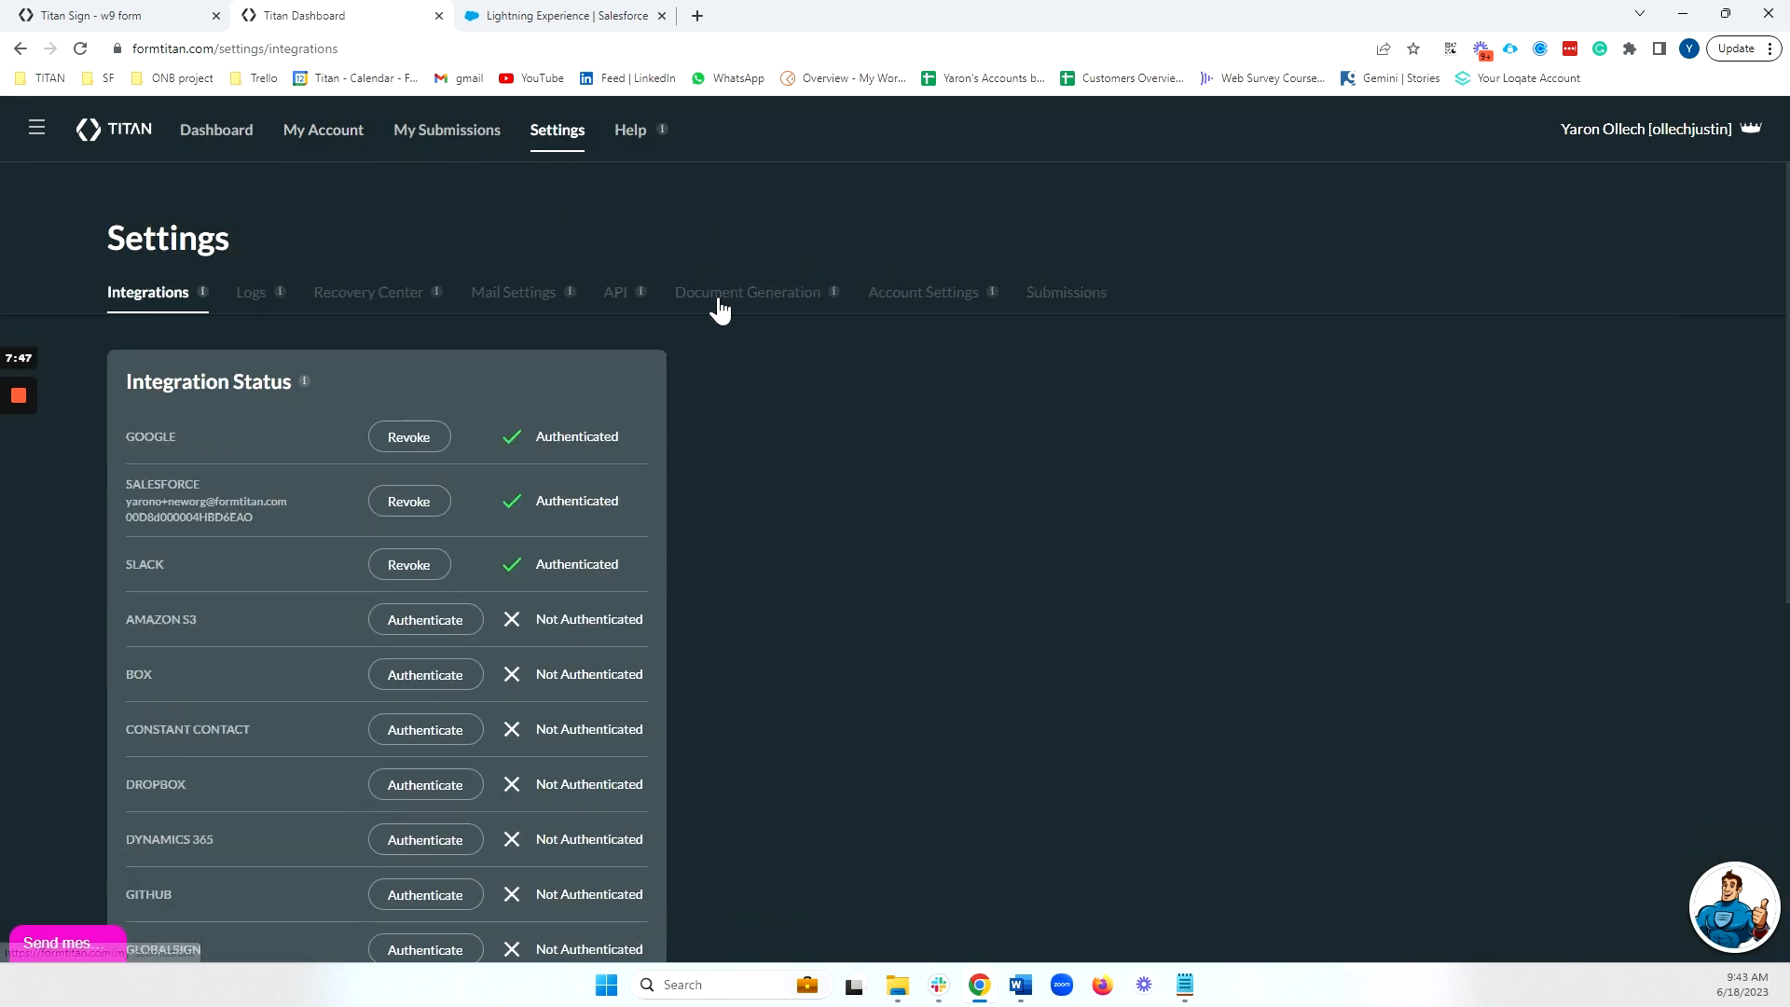
click(747, 284)
click(371, 842)
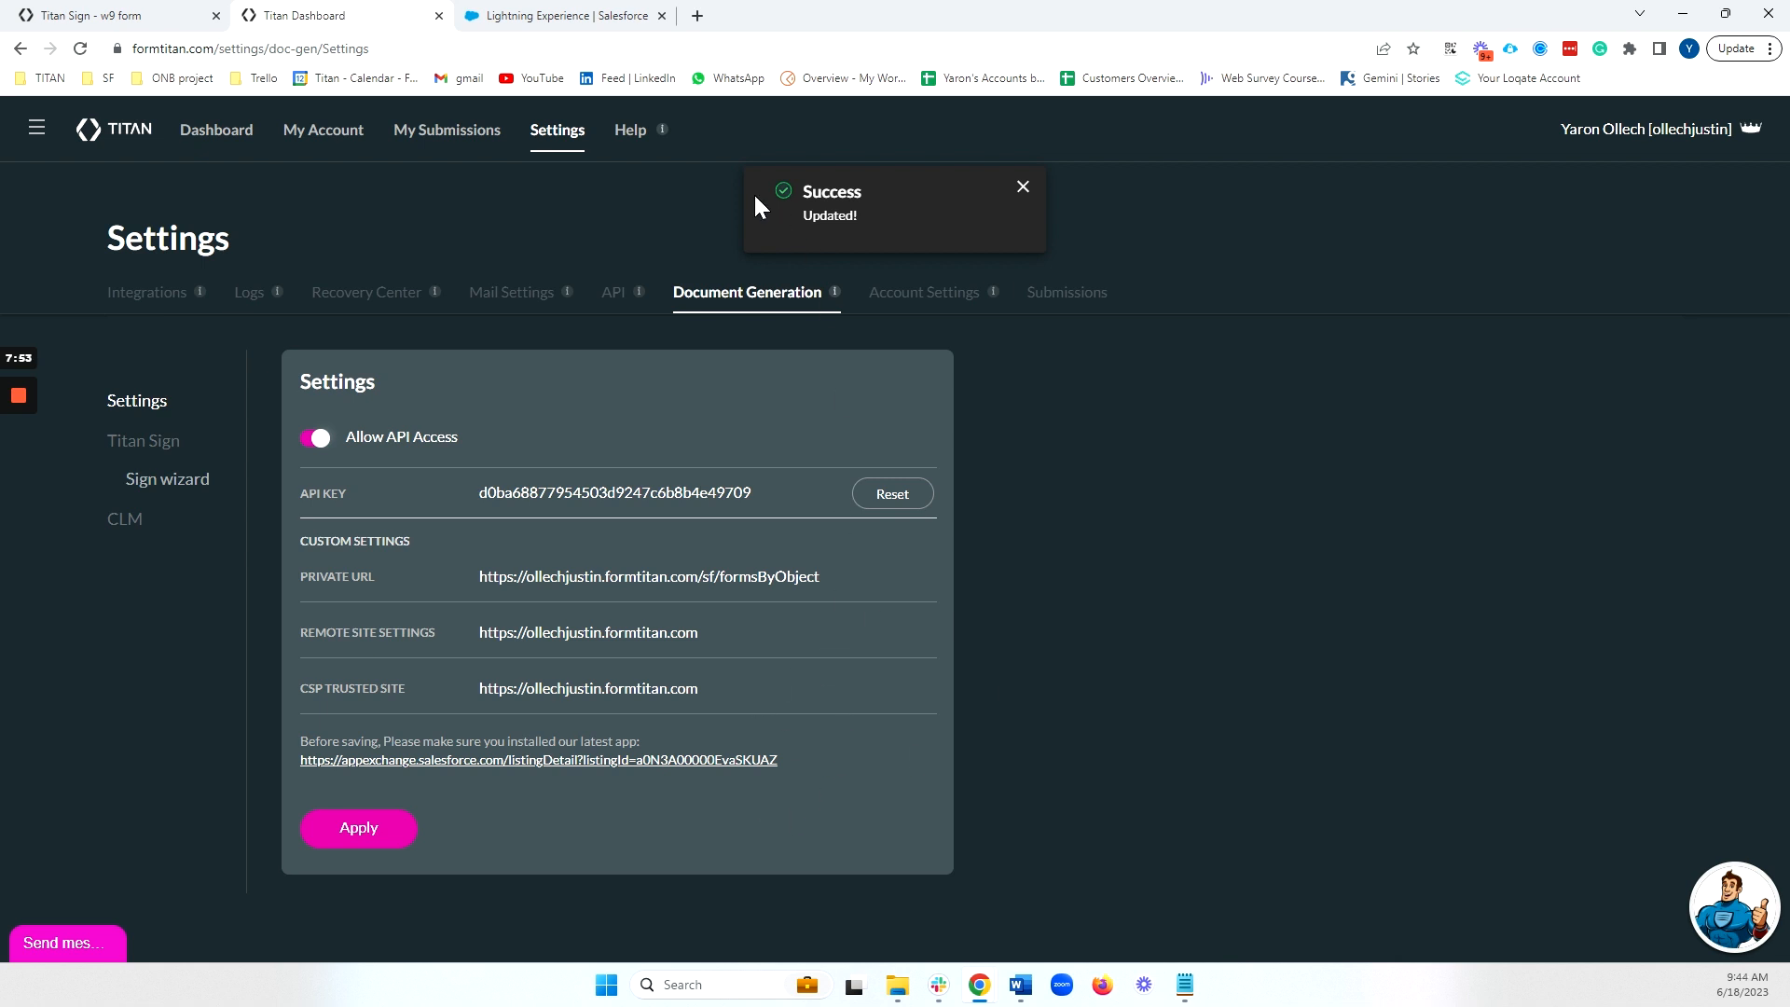
click(578, 16)
click(1506, 233)
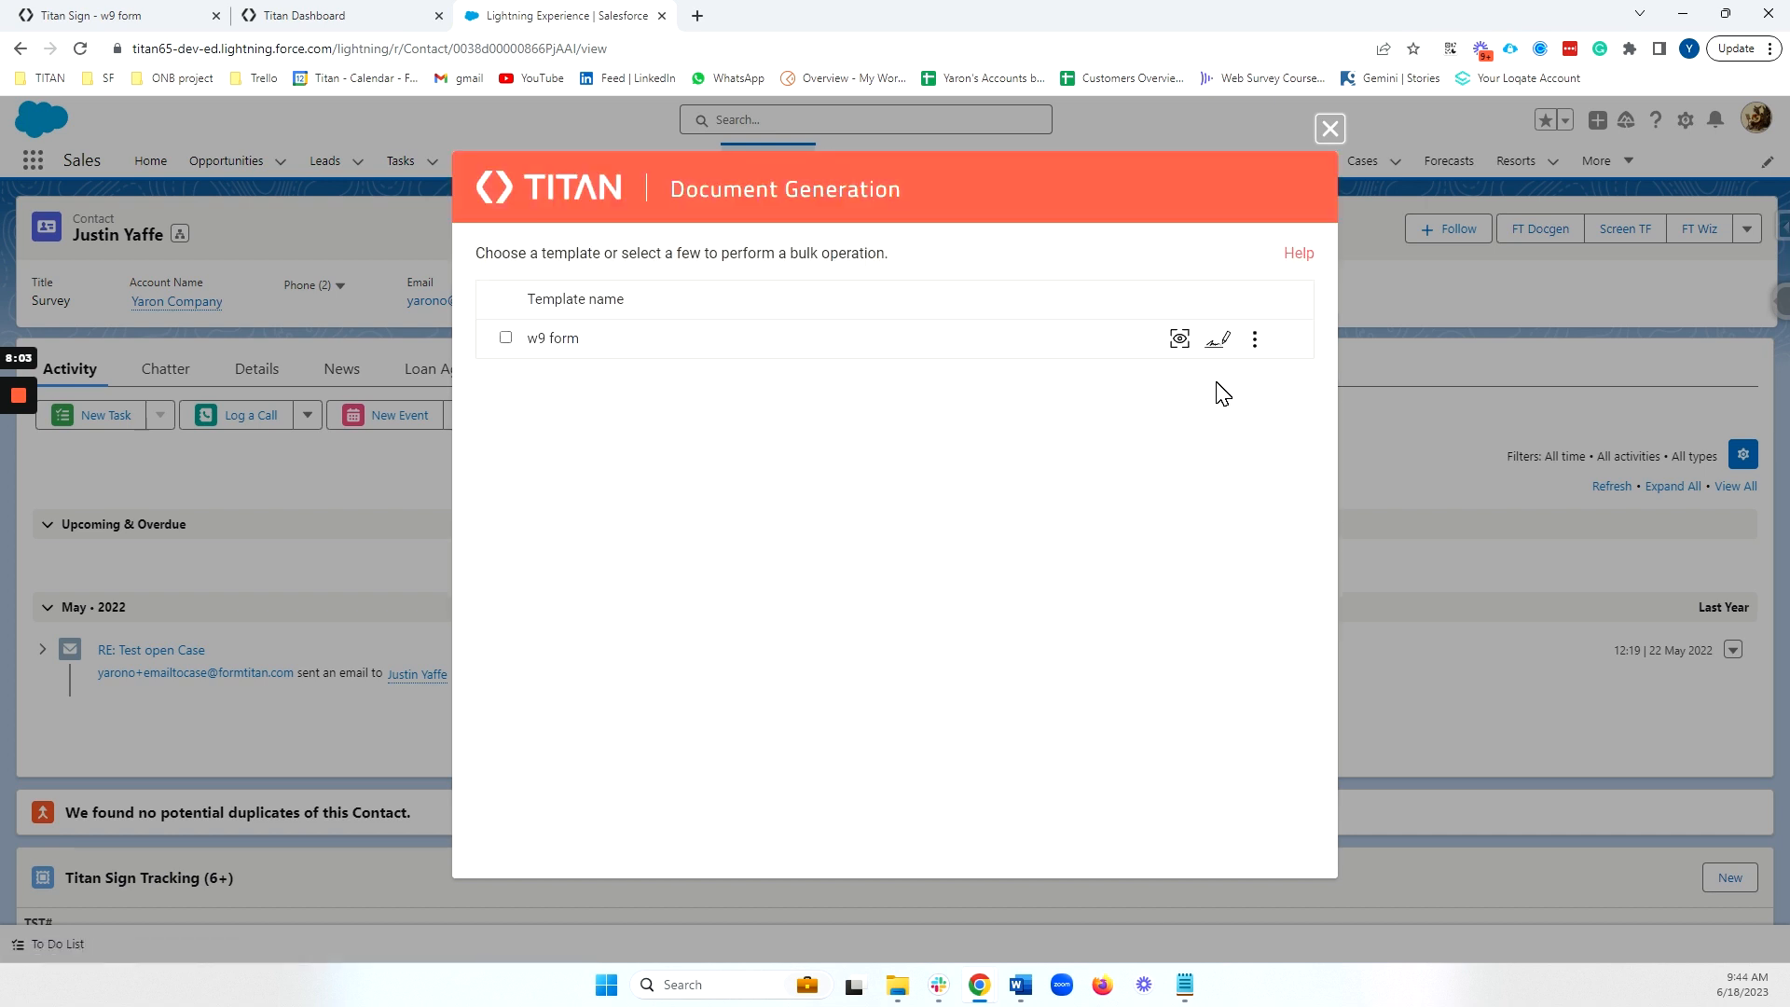
Send w9 form for e-signature and move the Gmail window into the main browser window.
click(1219, 343)
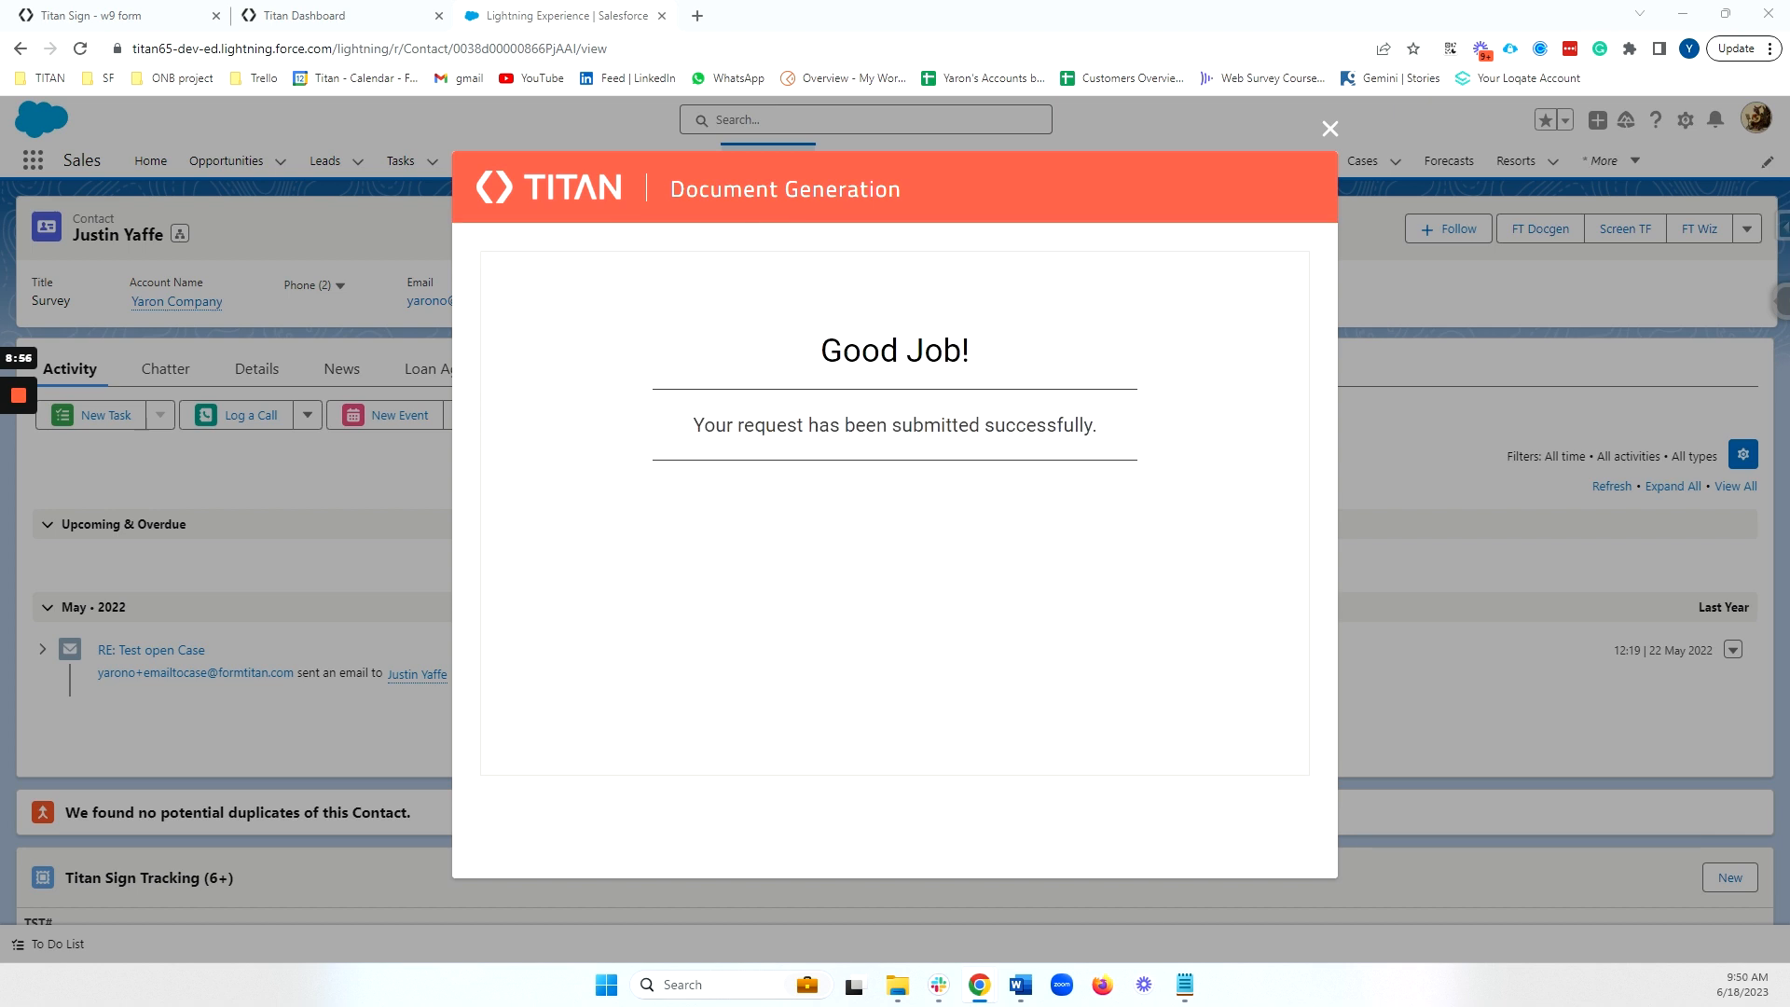
key(alt+Tab)
drag(1100, 210, 1035, 17)
scroll(940, 350, down, 1)
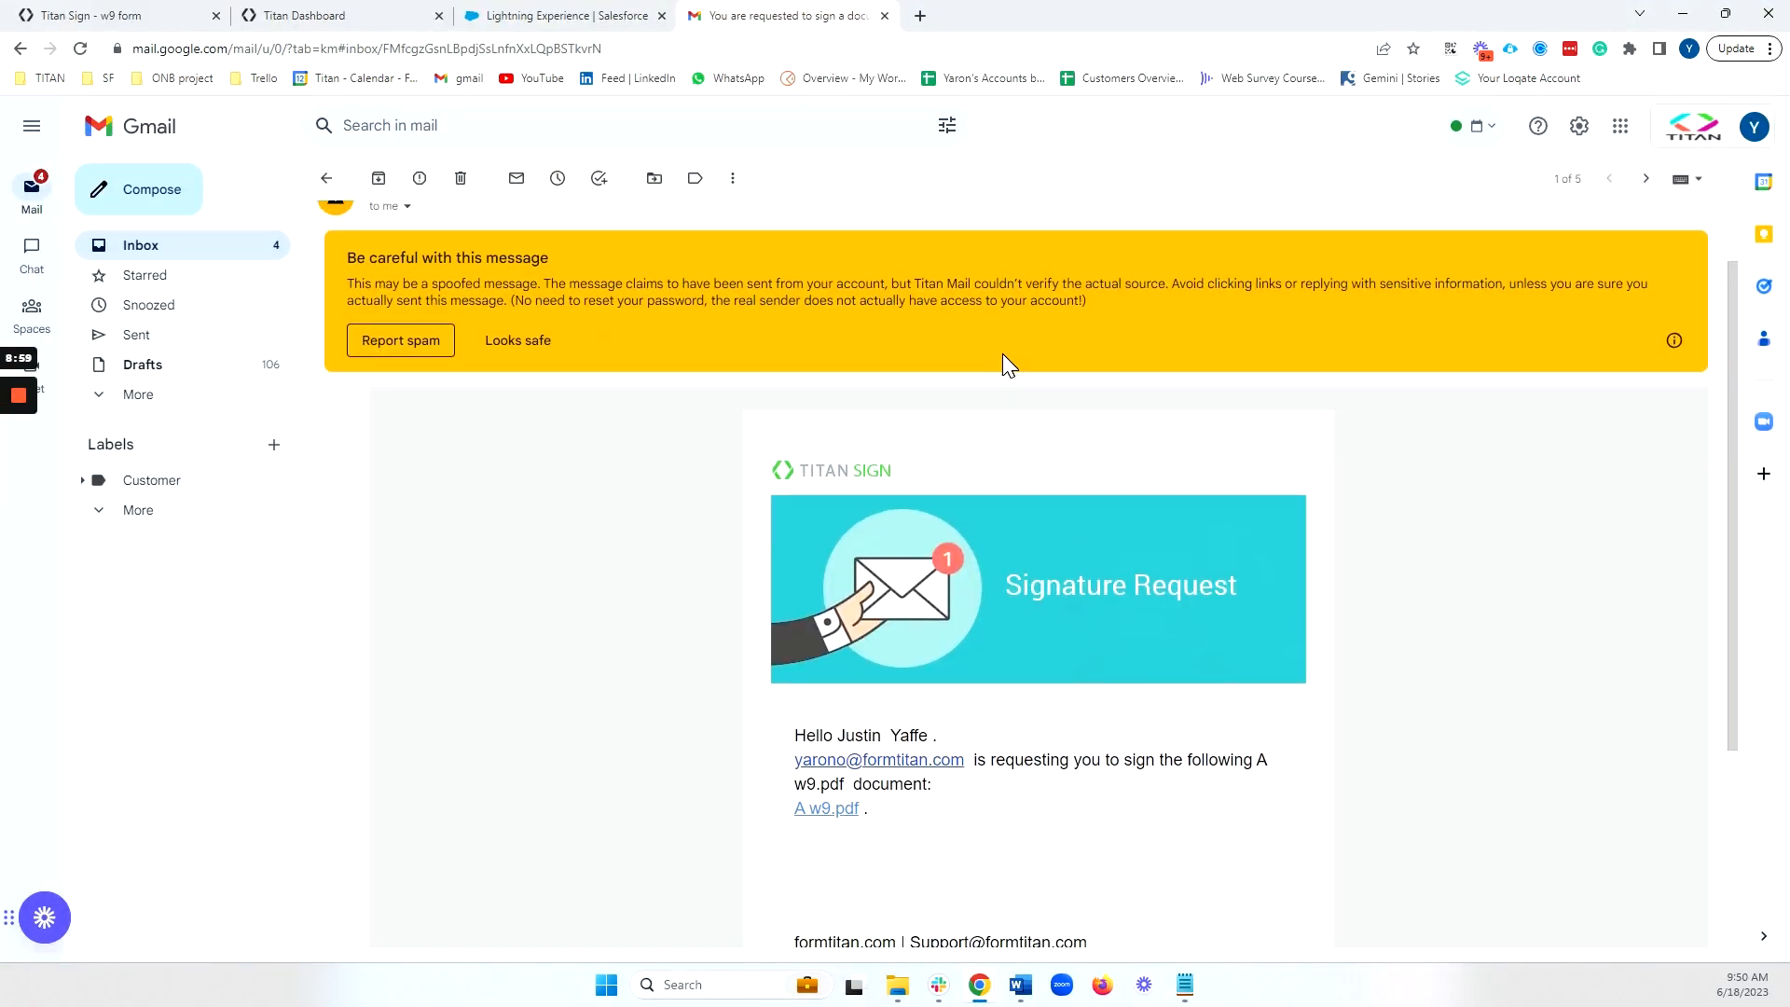
Review the signature request email and dismiss the Salesforce send confirmation.
scroll(1005, 357, up, 1)
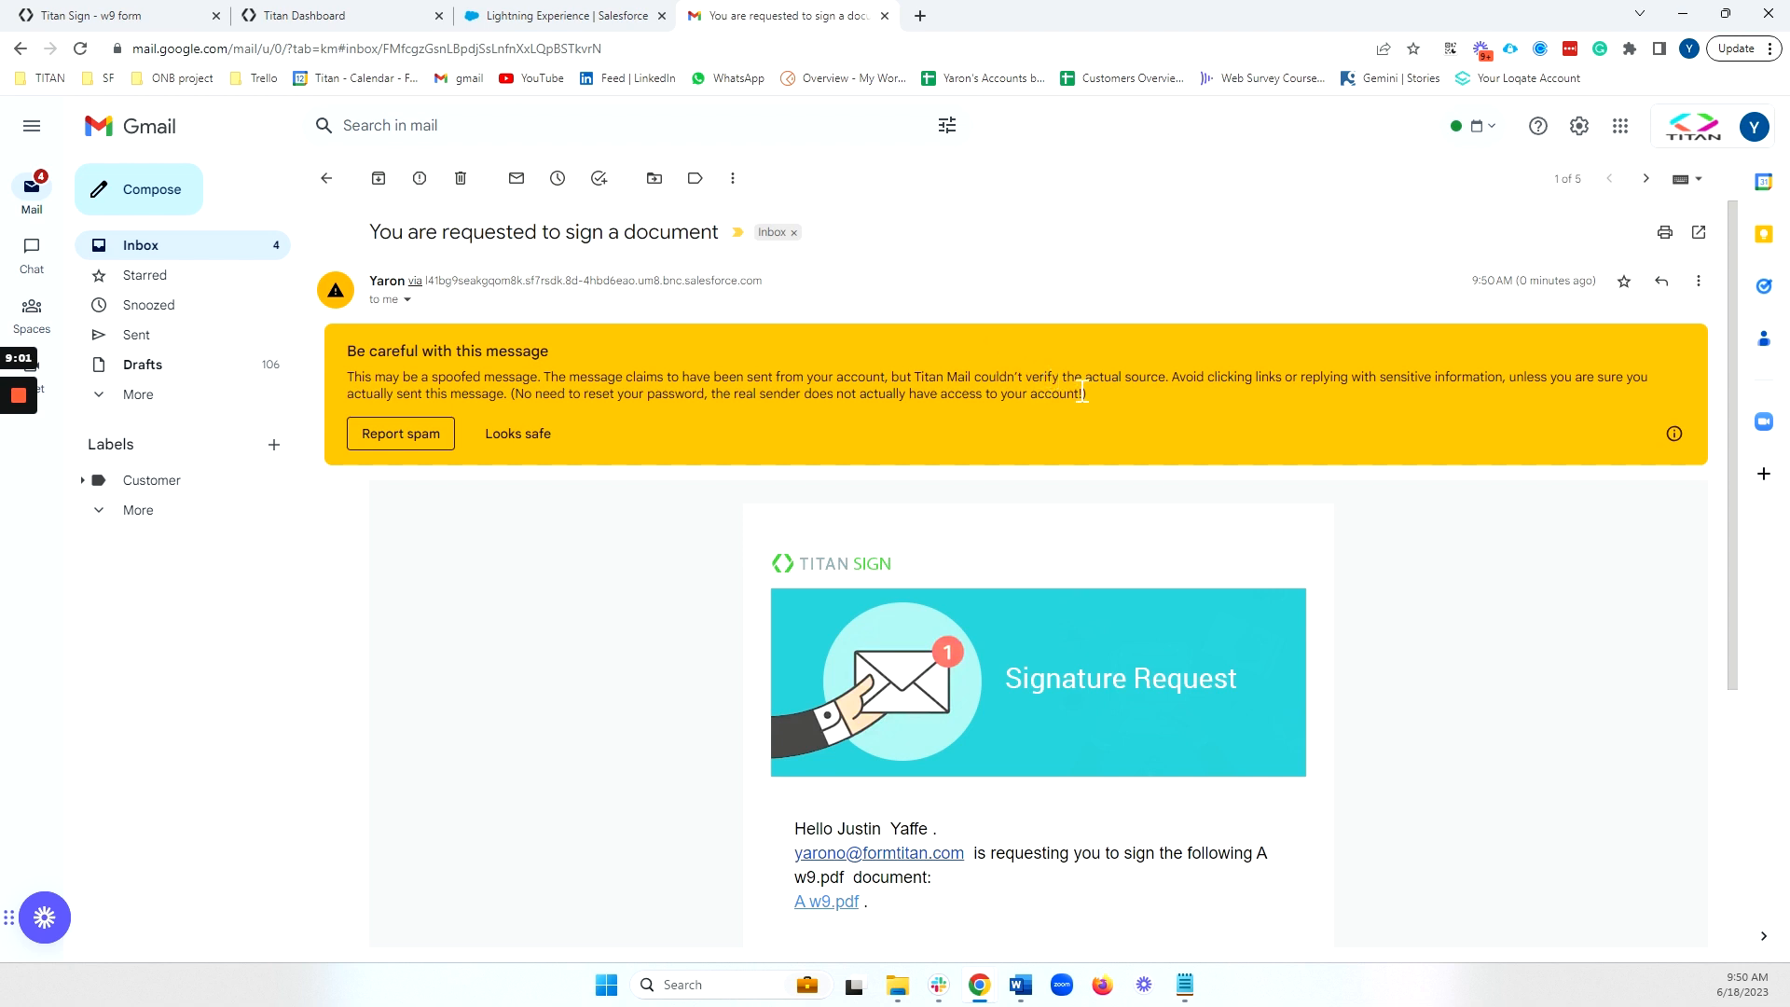
scroll(1082, 390, down, 1)
drag(837, 736, 909, 736)
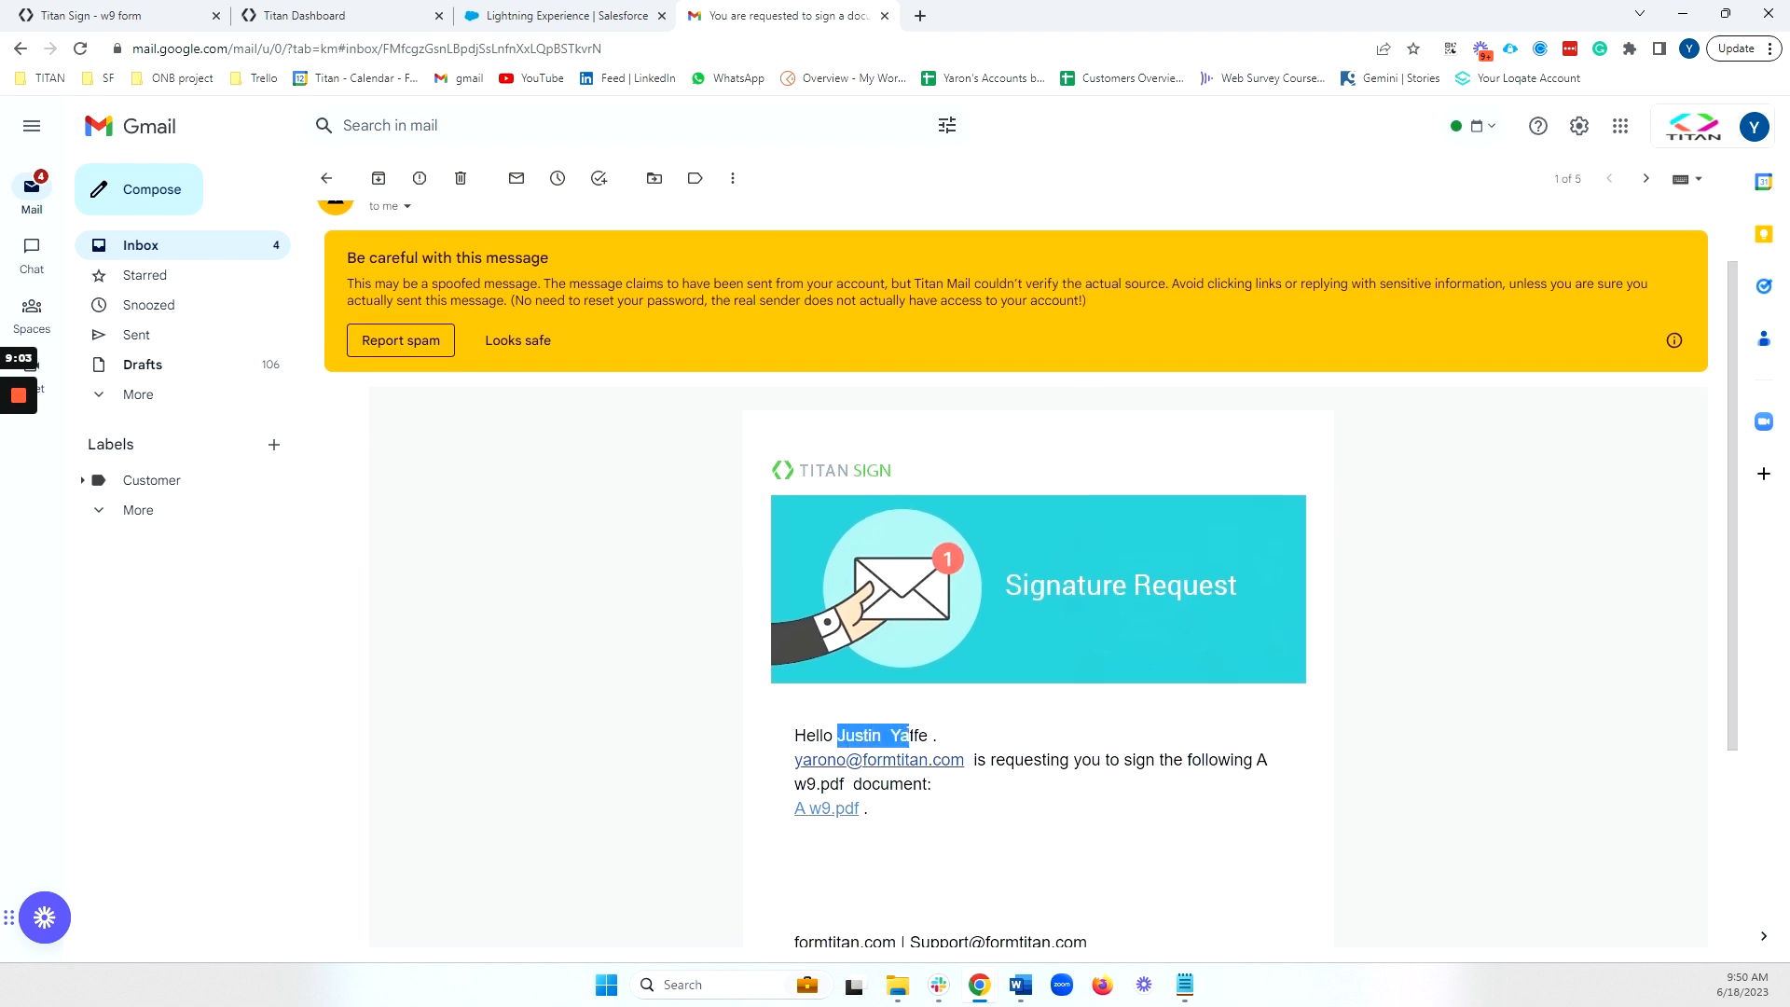
click(613, 13)
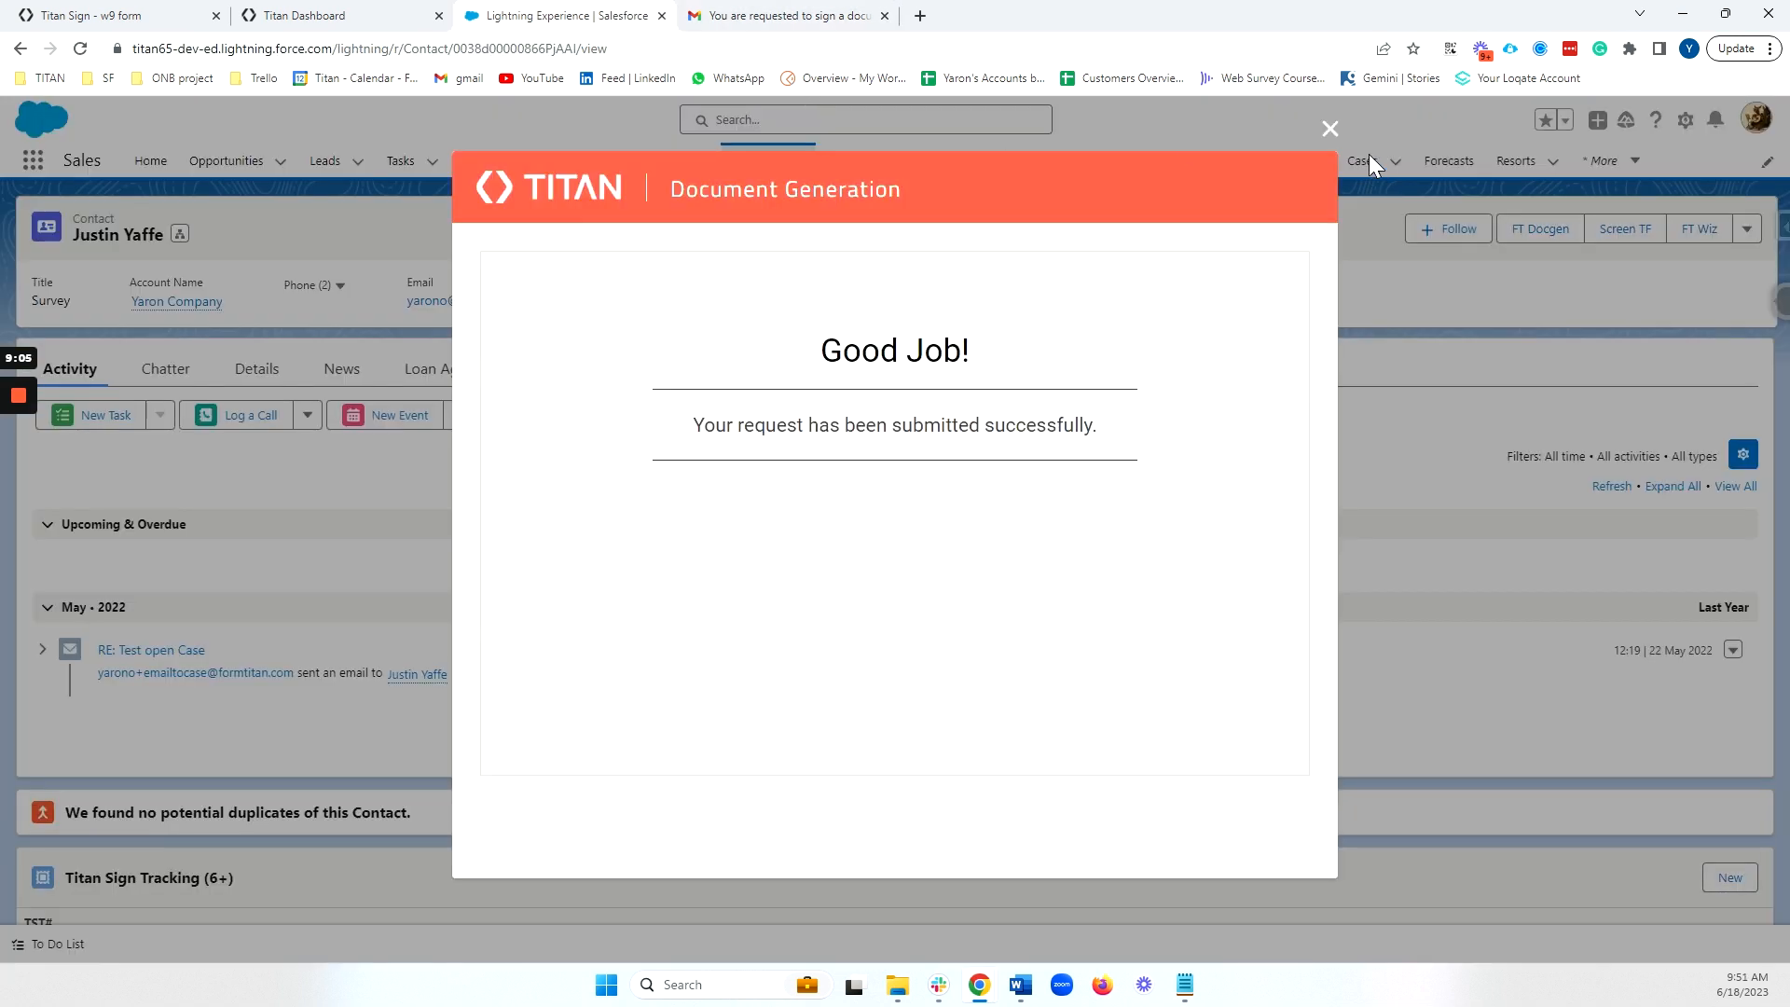
click(1330, 131)
click(783, 15)
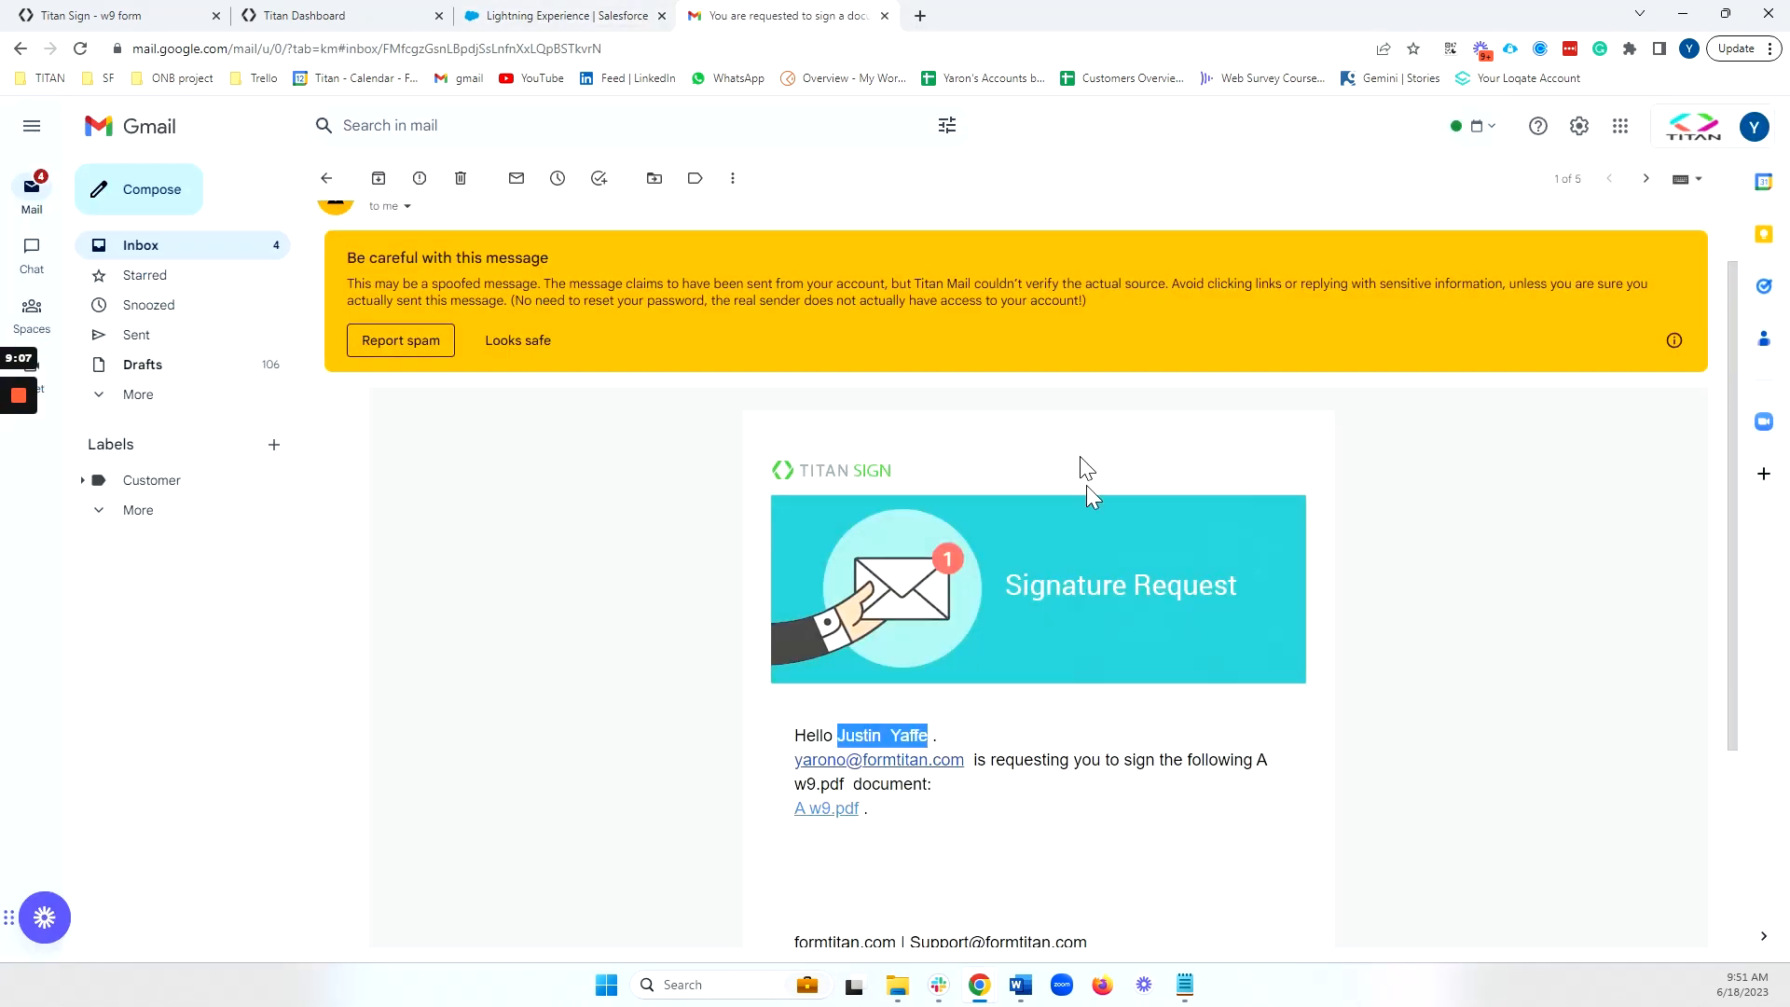
scroll(979, 783, down, 1)
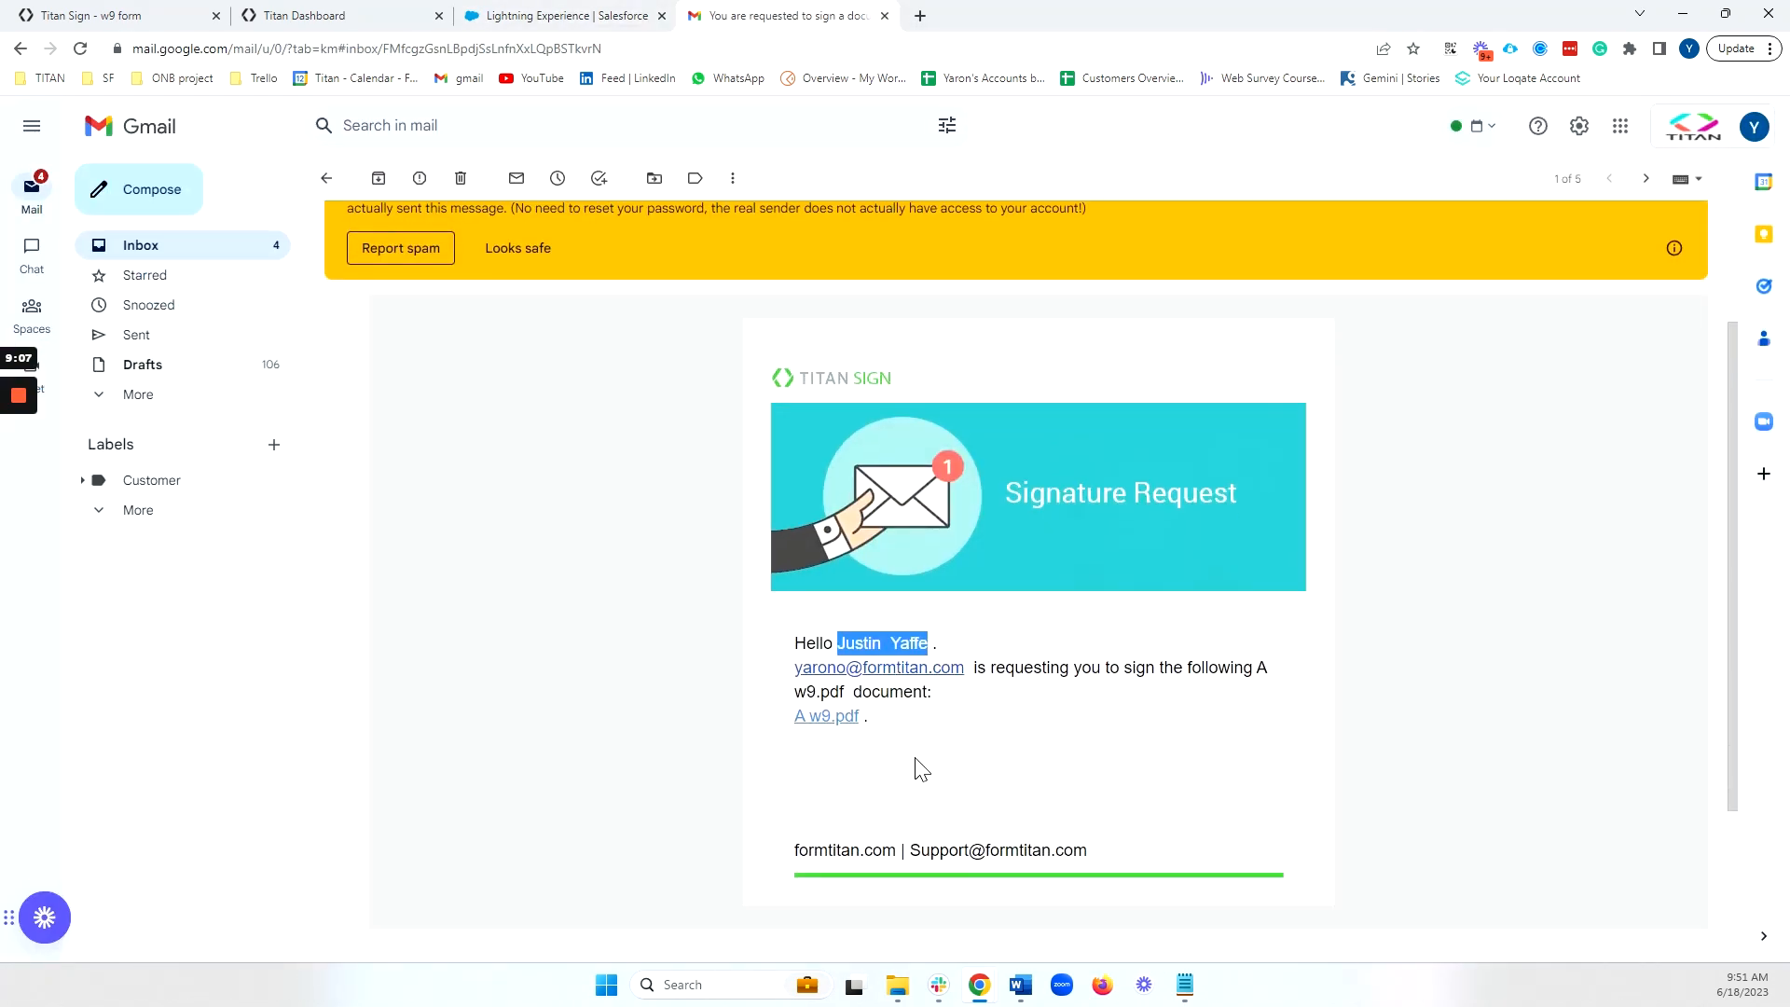
Open the A w9.pdf signing link and submit your e-mail address for the security check.
click(830, 718)
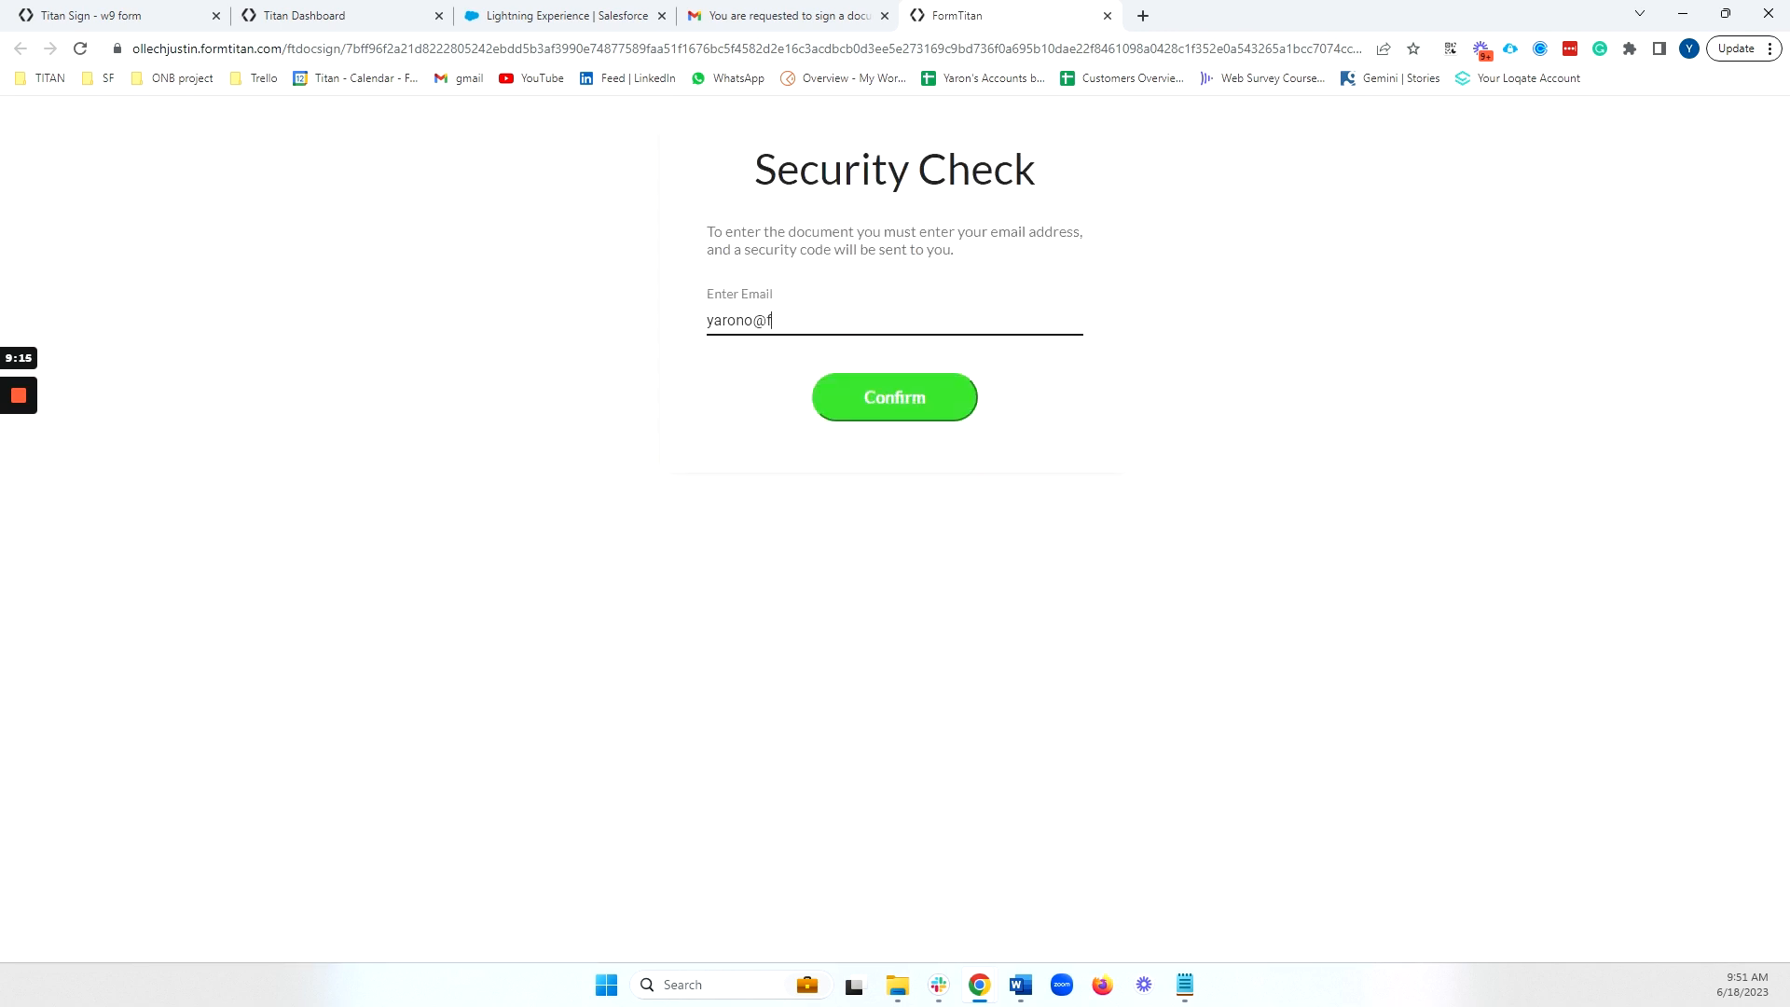
key(Return)
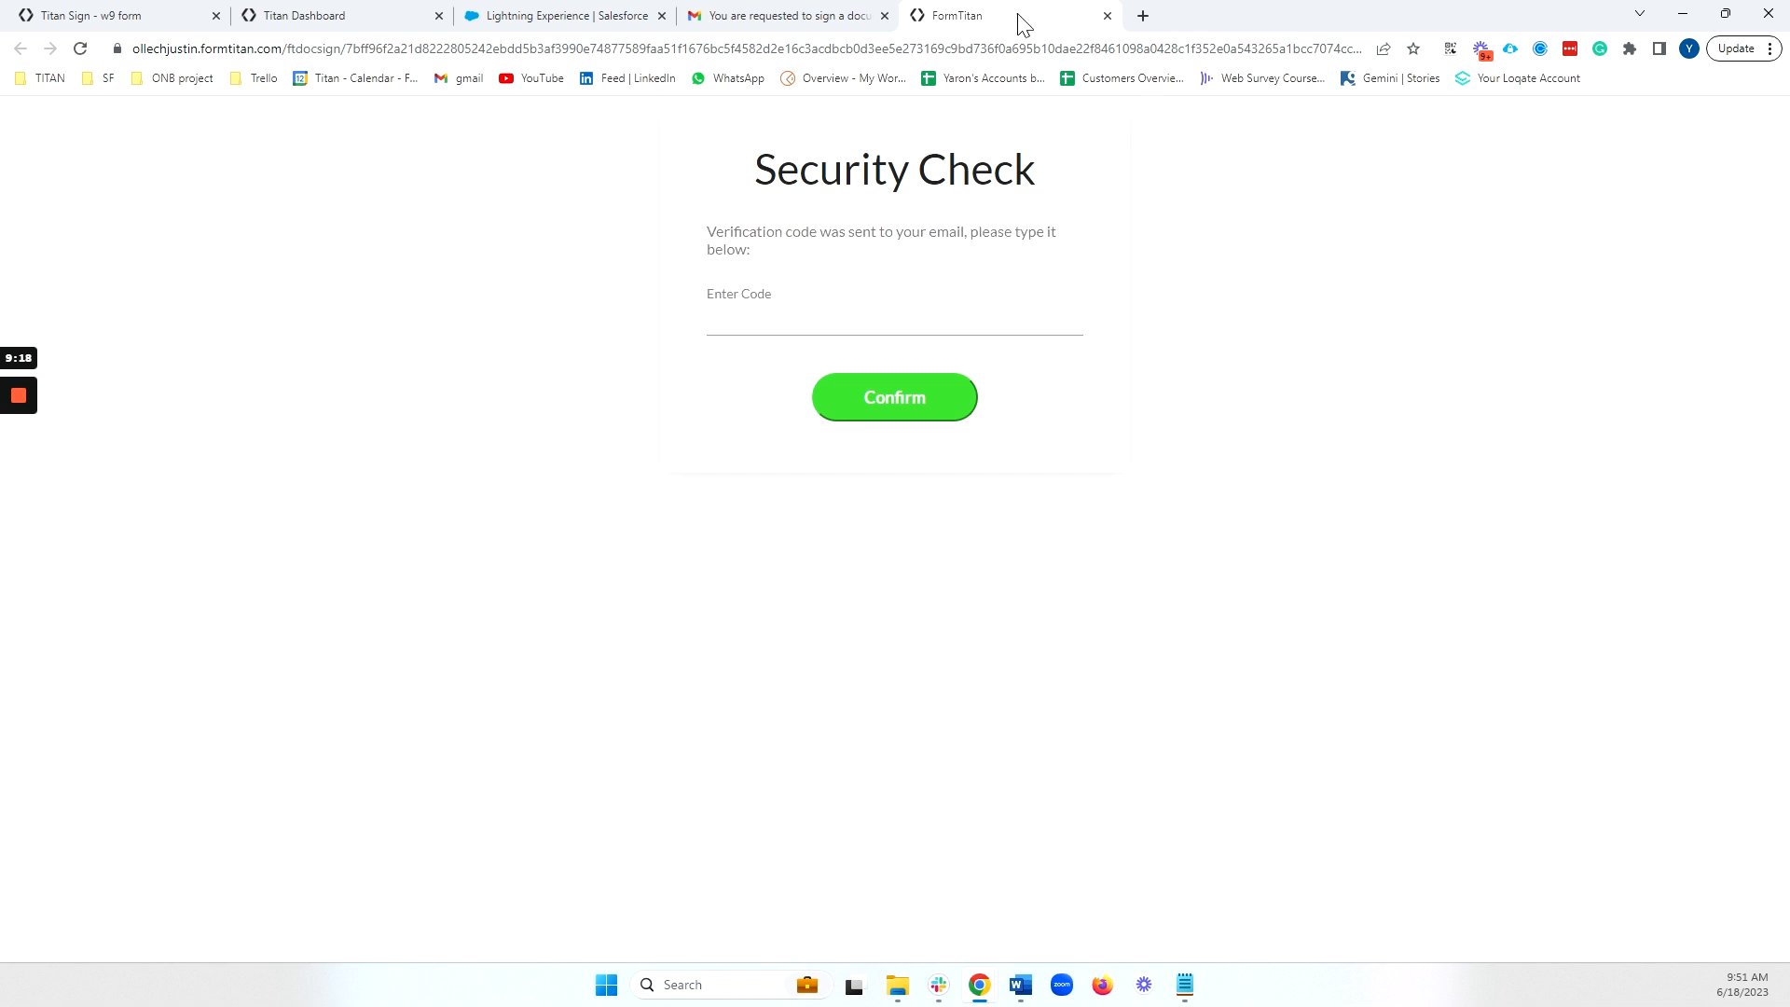
click(853, 14)
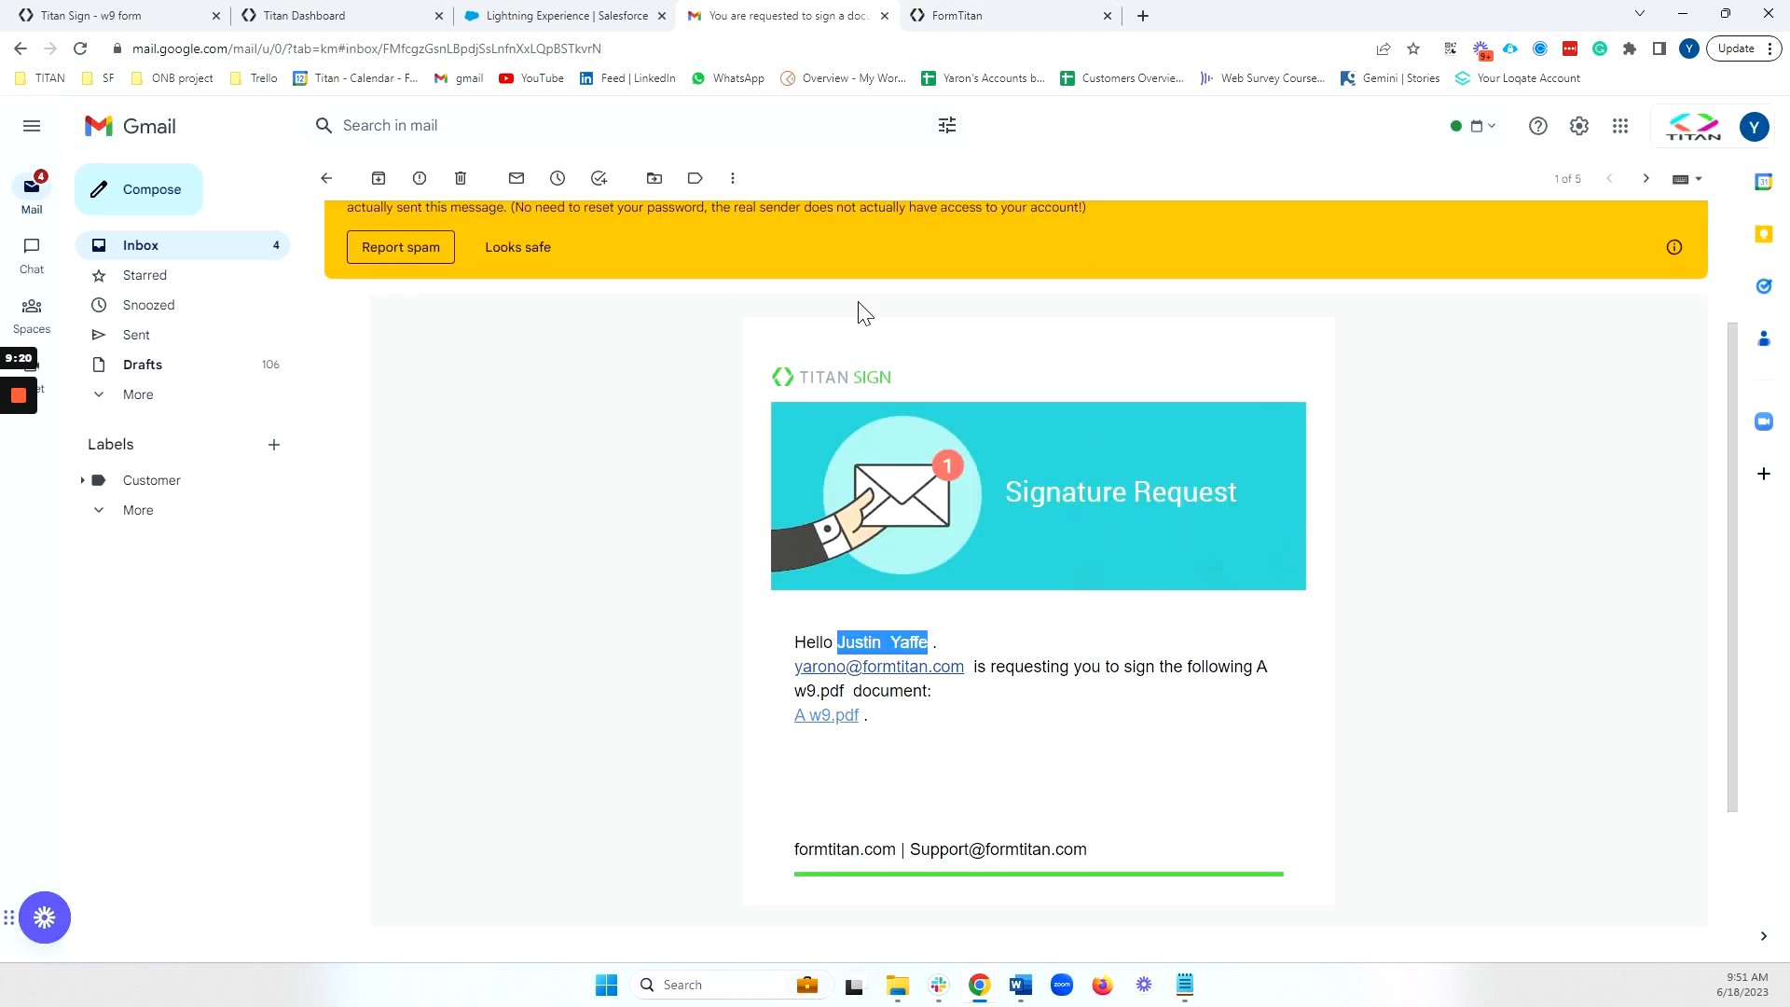
Copy the code from the A w9.pdf security-code email into focus on the Security Check page.
click(254, 252)
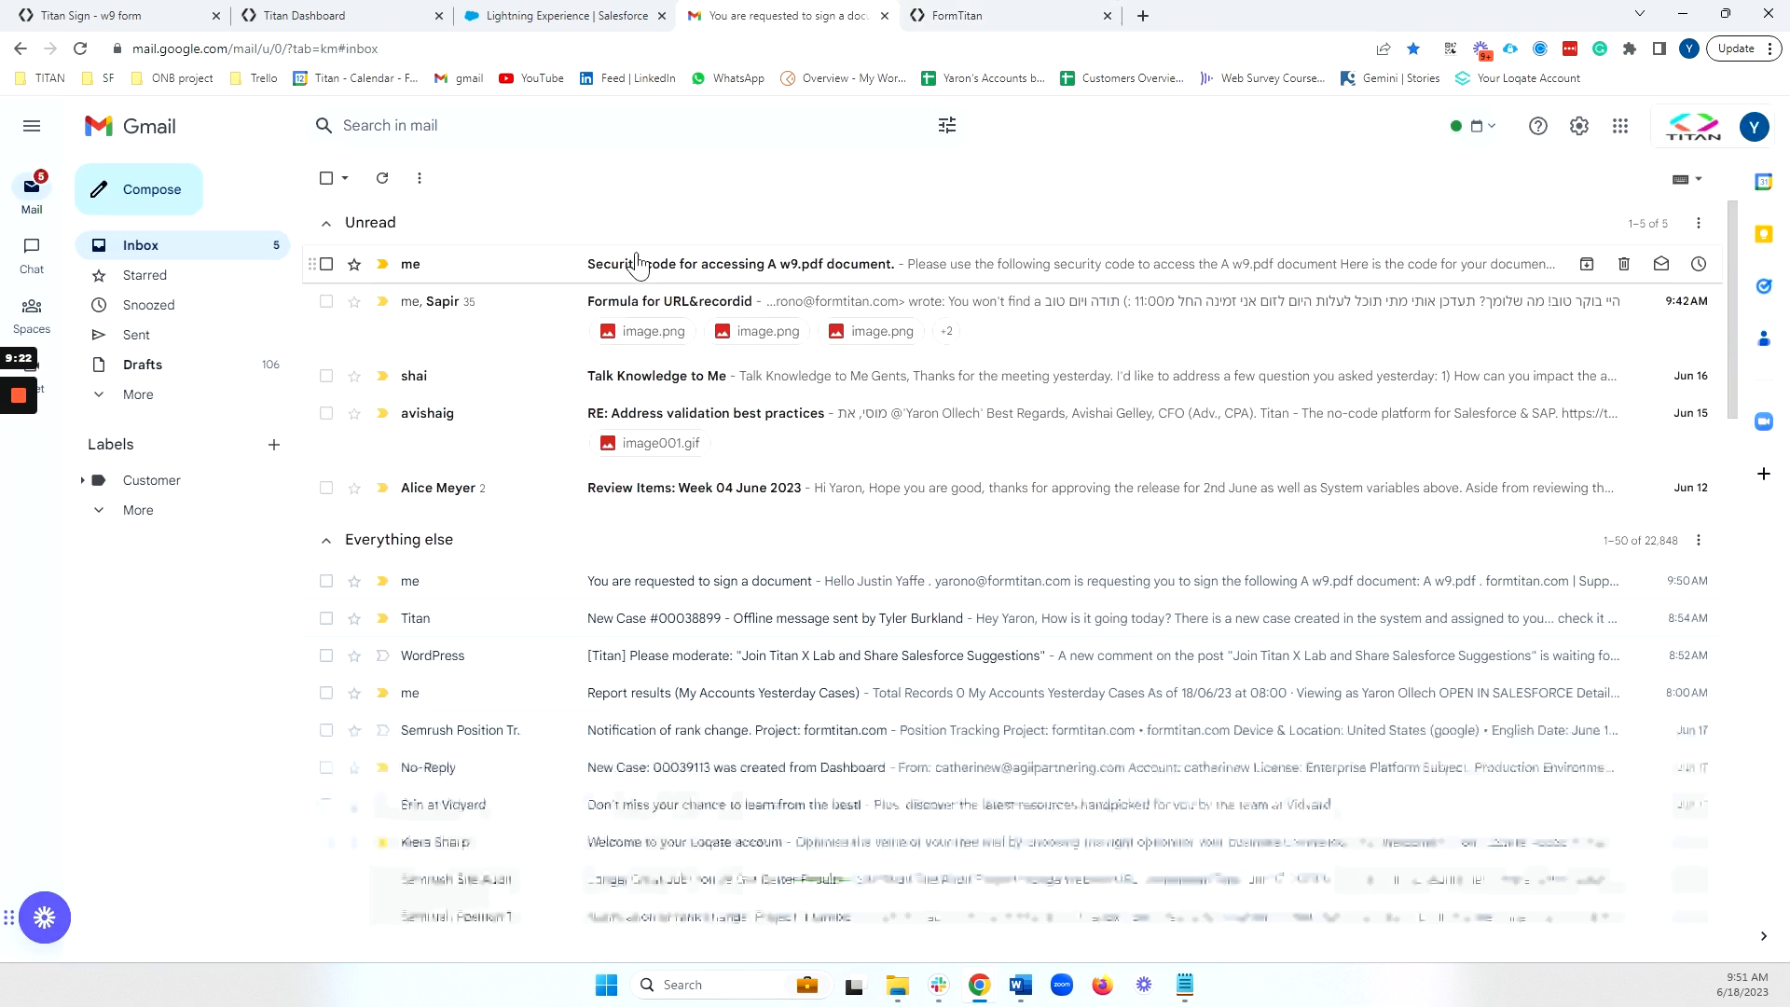
click(731, 259)
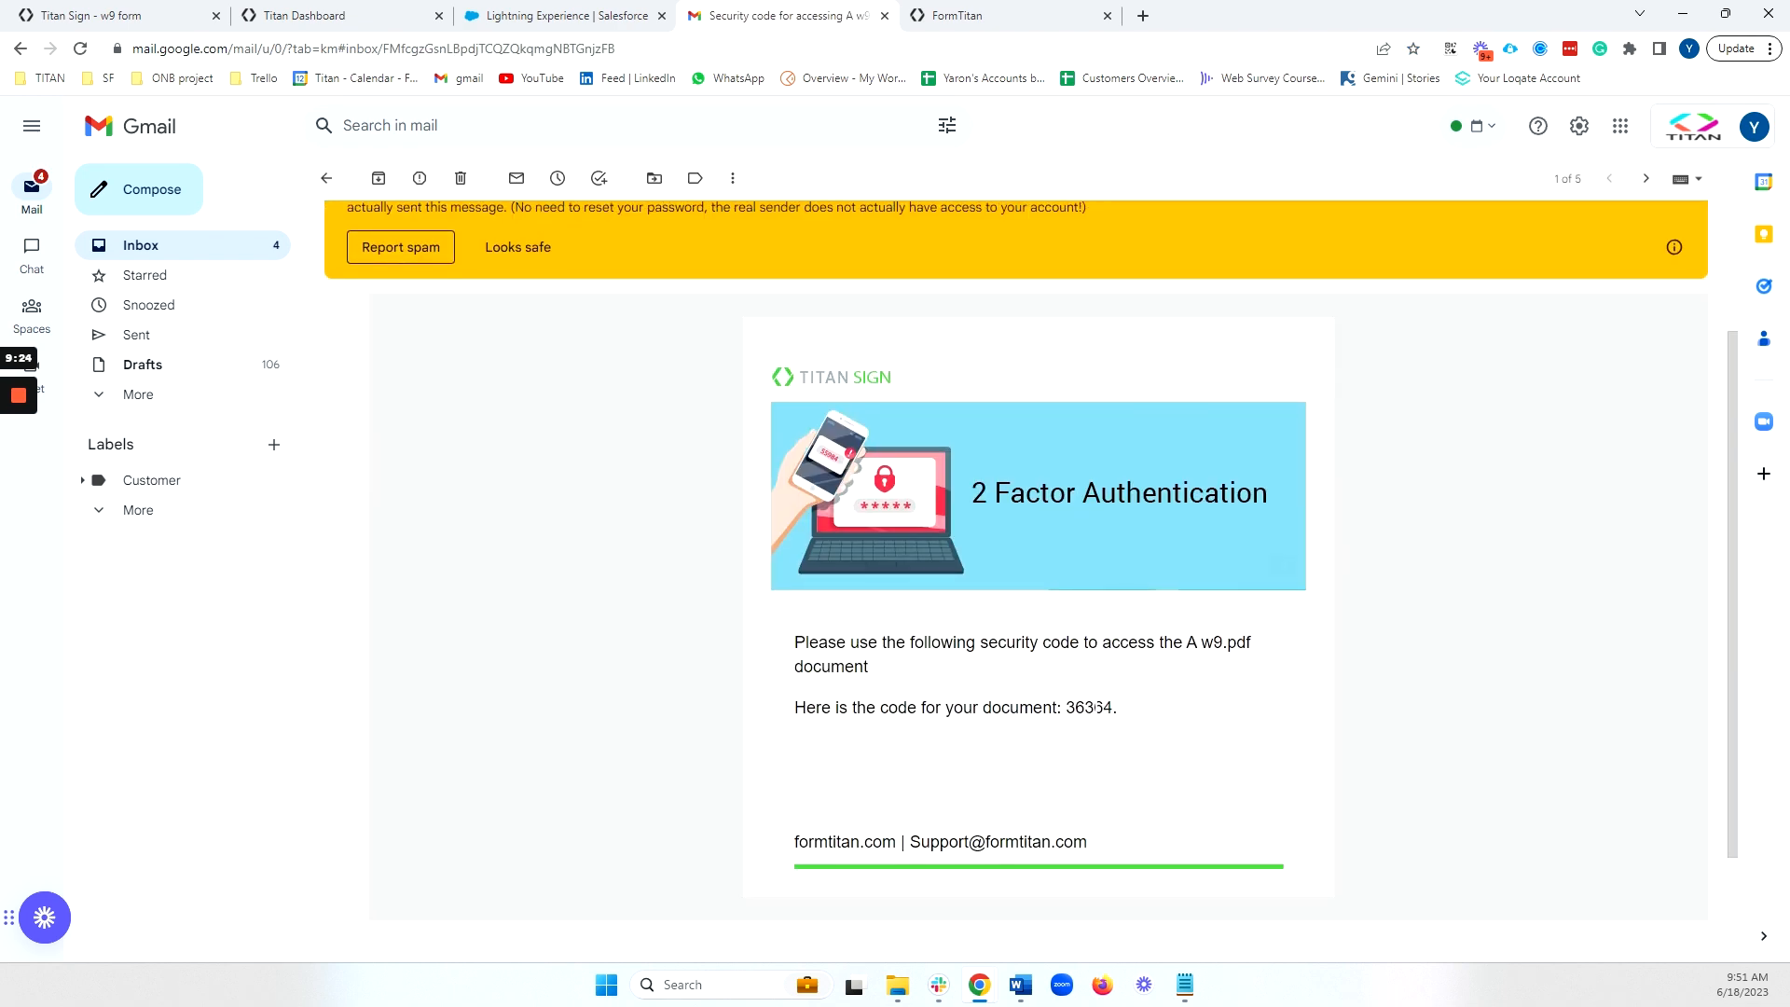
double_click(1097, 707)
right_click(1071, 709)
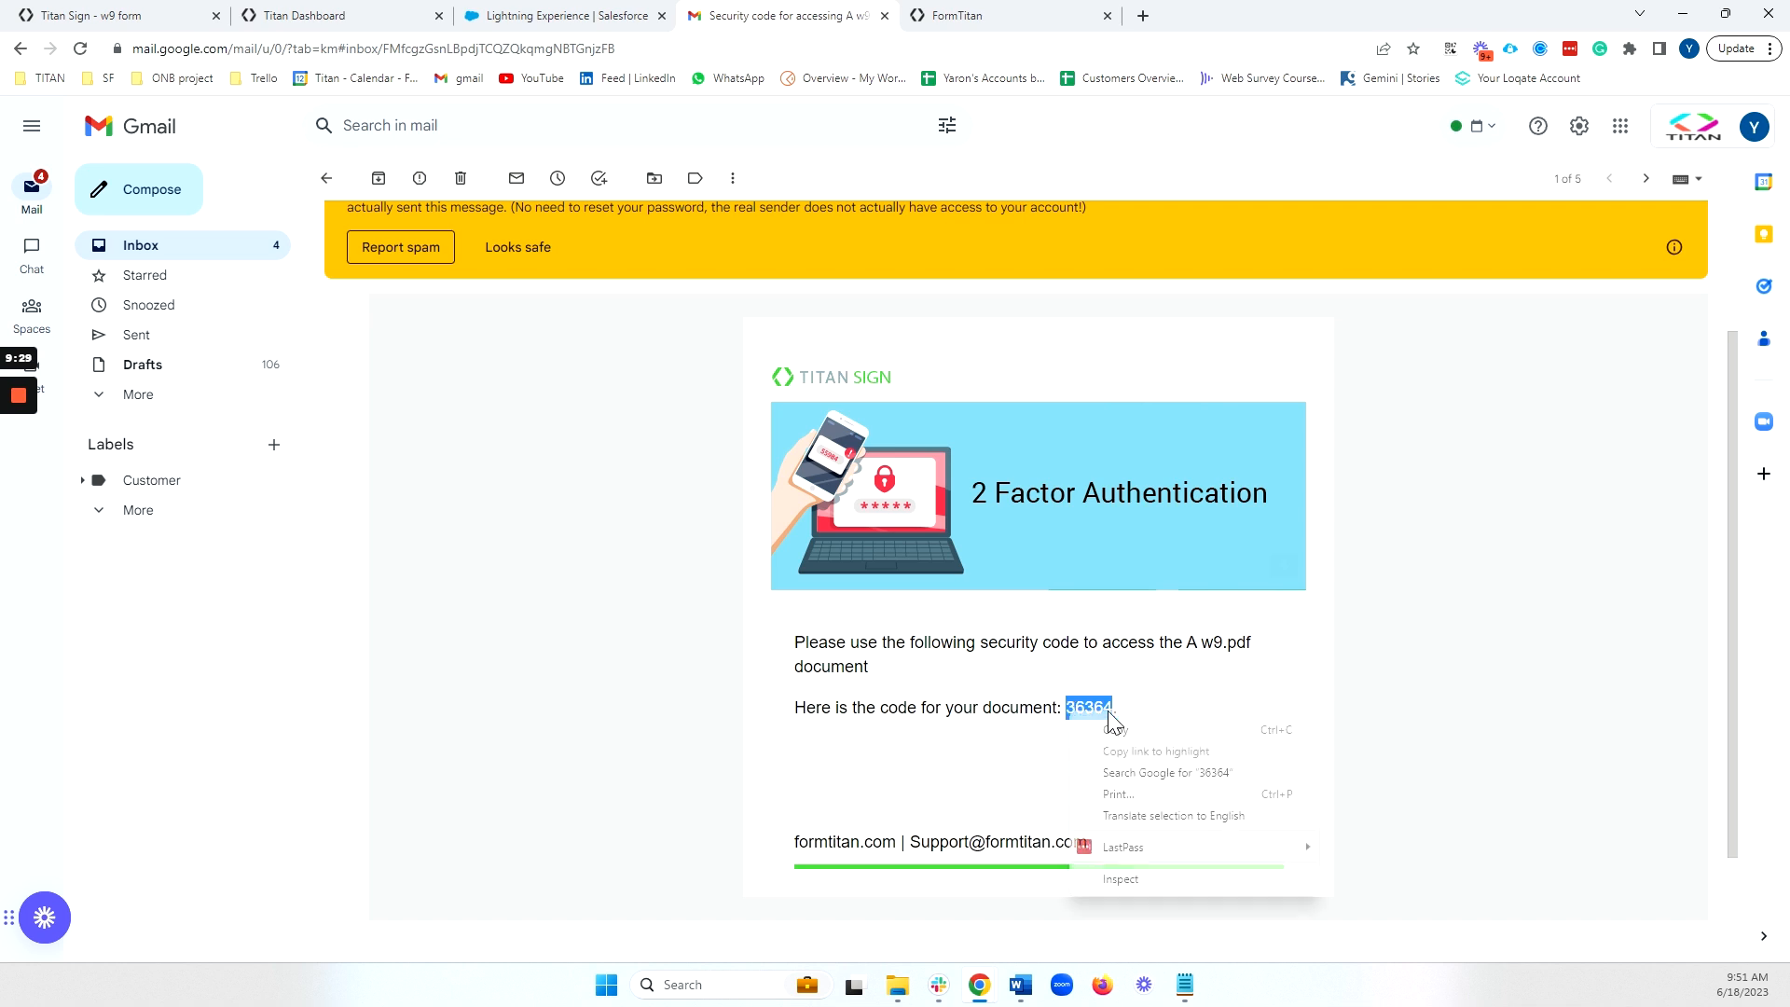
click(1143, 735)
click(1003, 15)
click(872, 334)
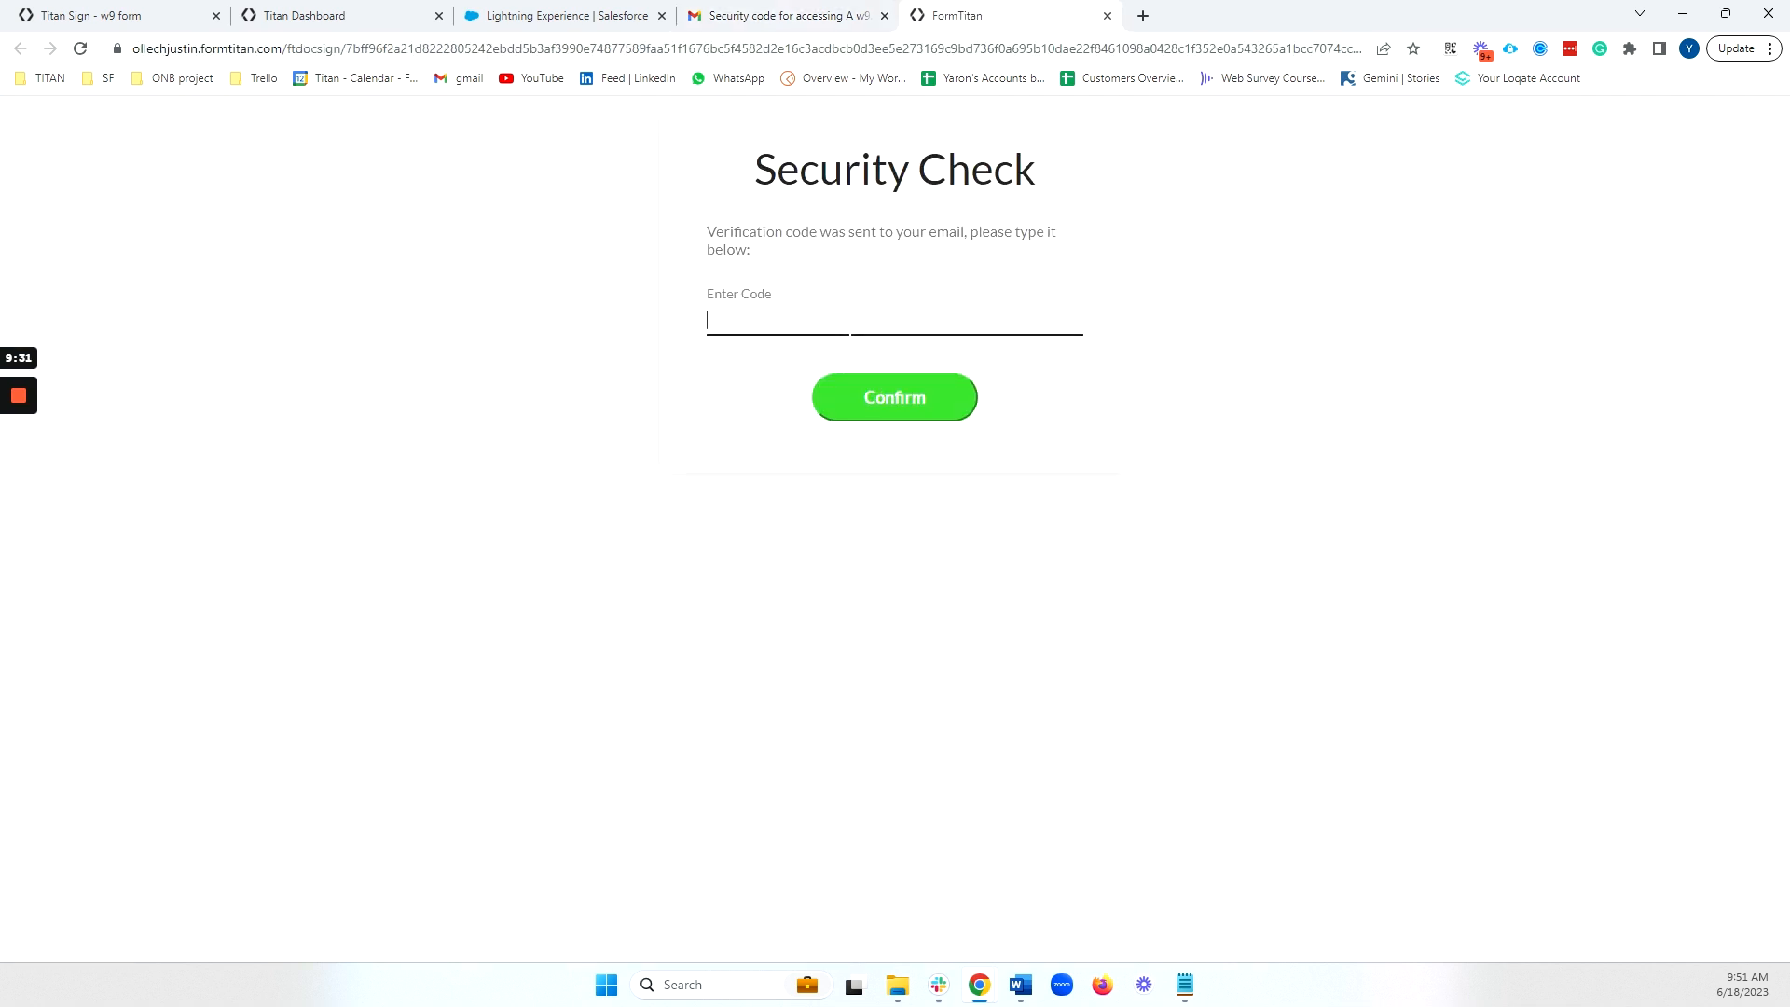
Unlock the W-9 with the pasted security code and apply a drawn signature to the signature line.
key(ctrl+v)
key(Return)
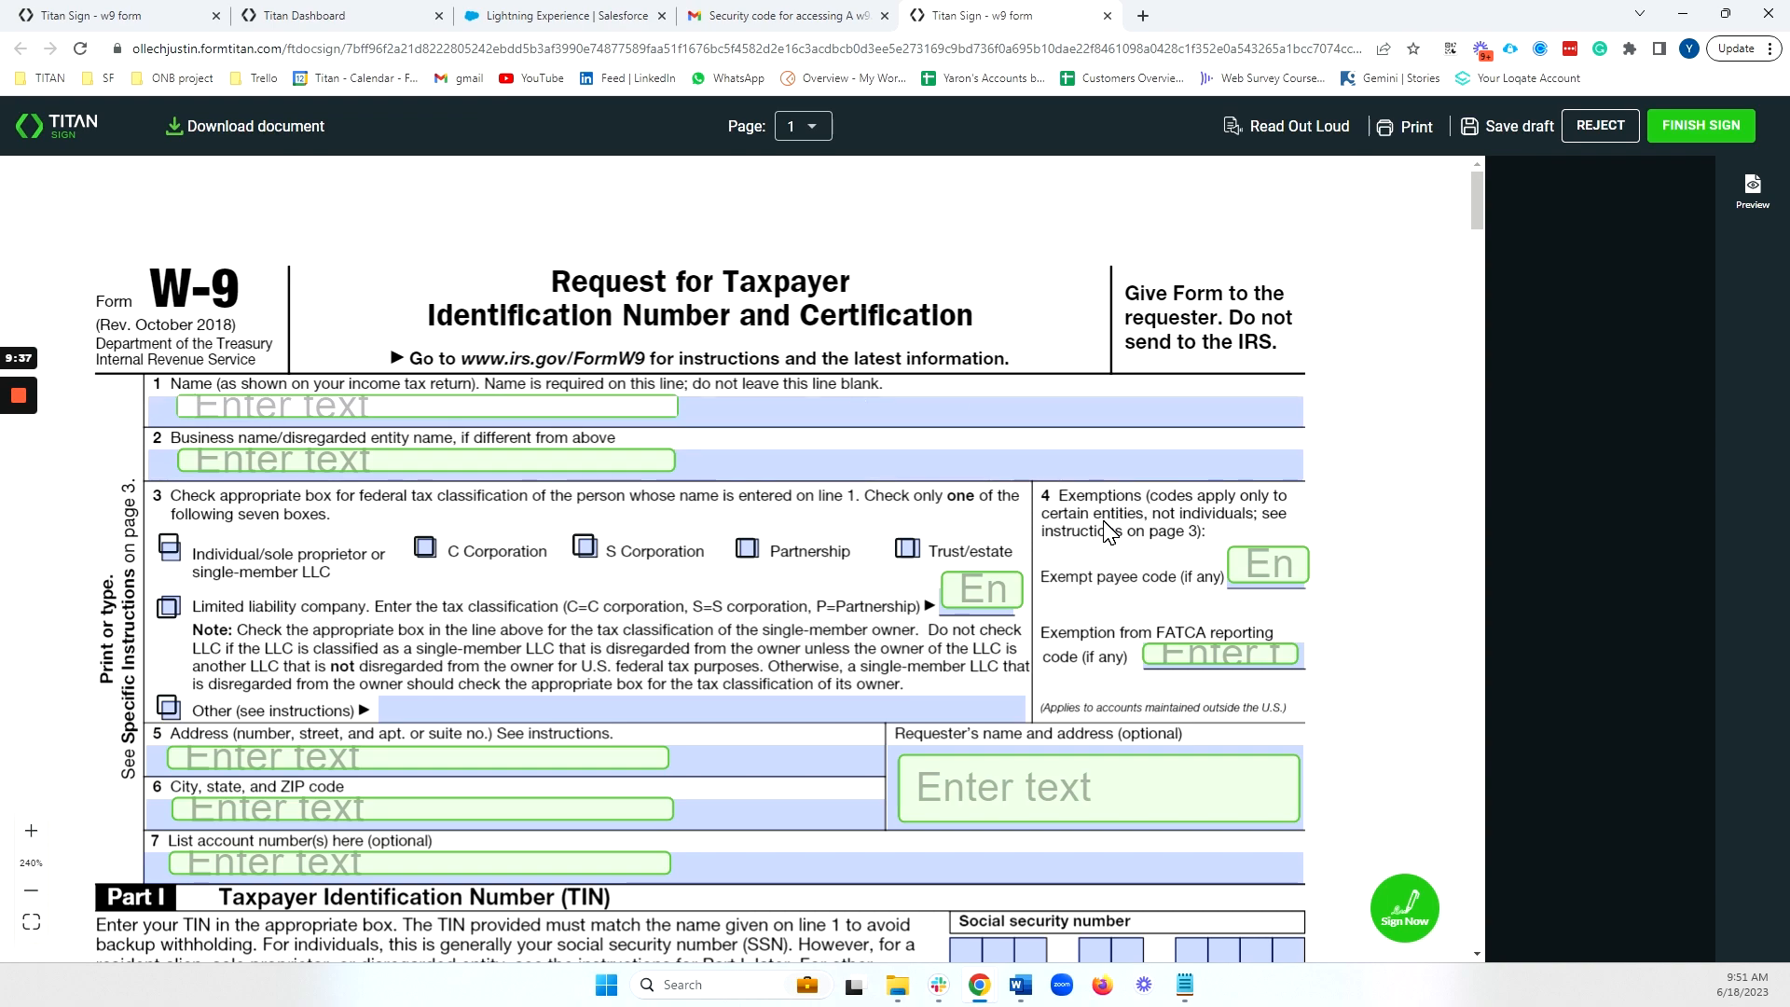
scroll(1023, 650, down, 1)
scroll(1023, 649, down, 10)
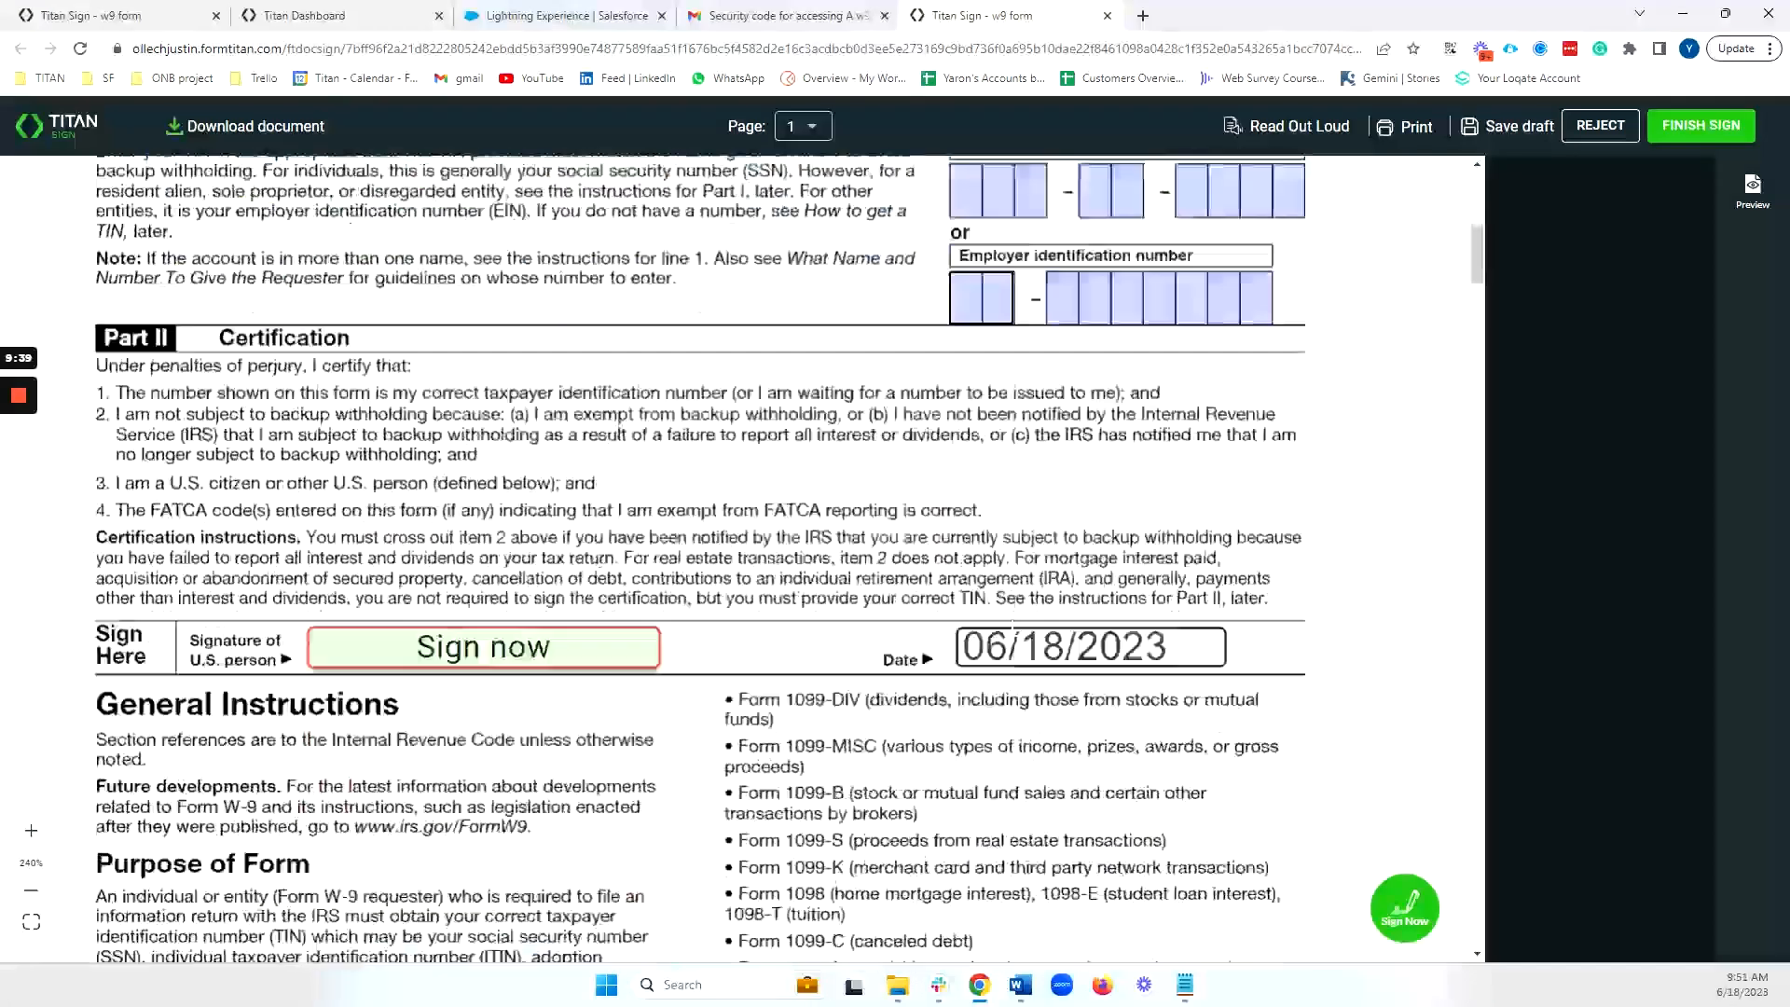
click(457, 490)
click(689, 525)
drag(690, 527, 1119, 578)
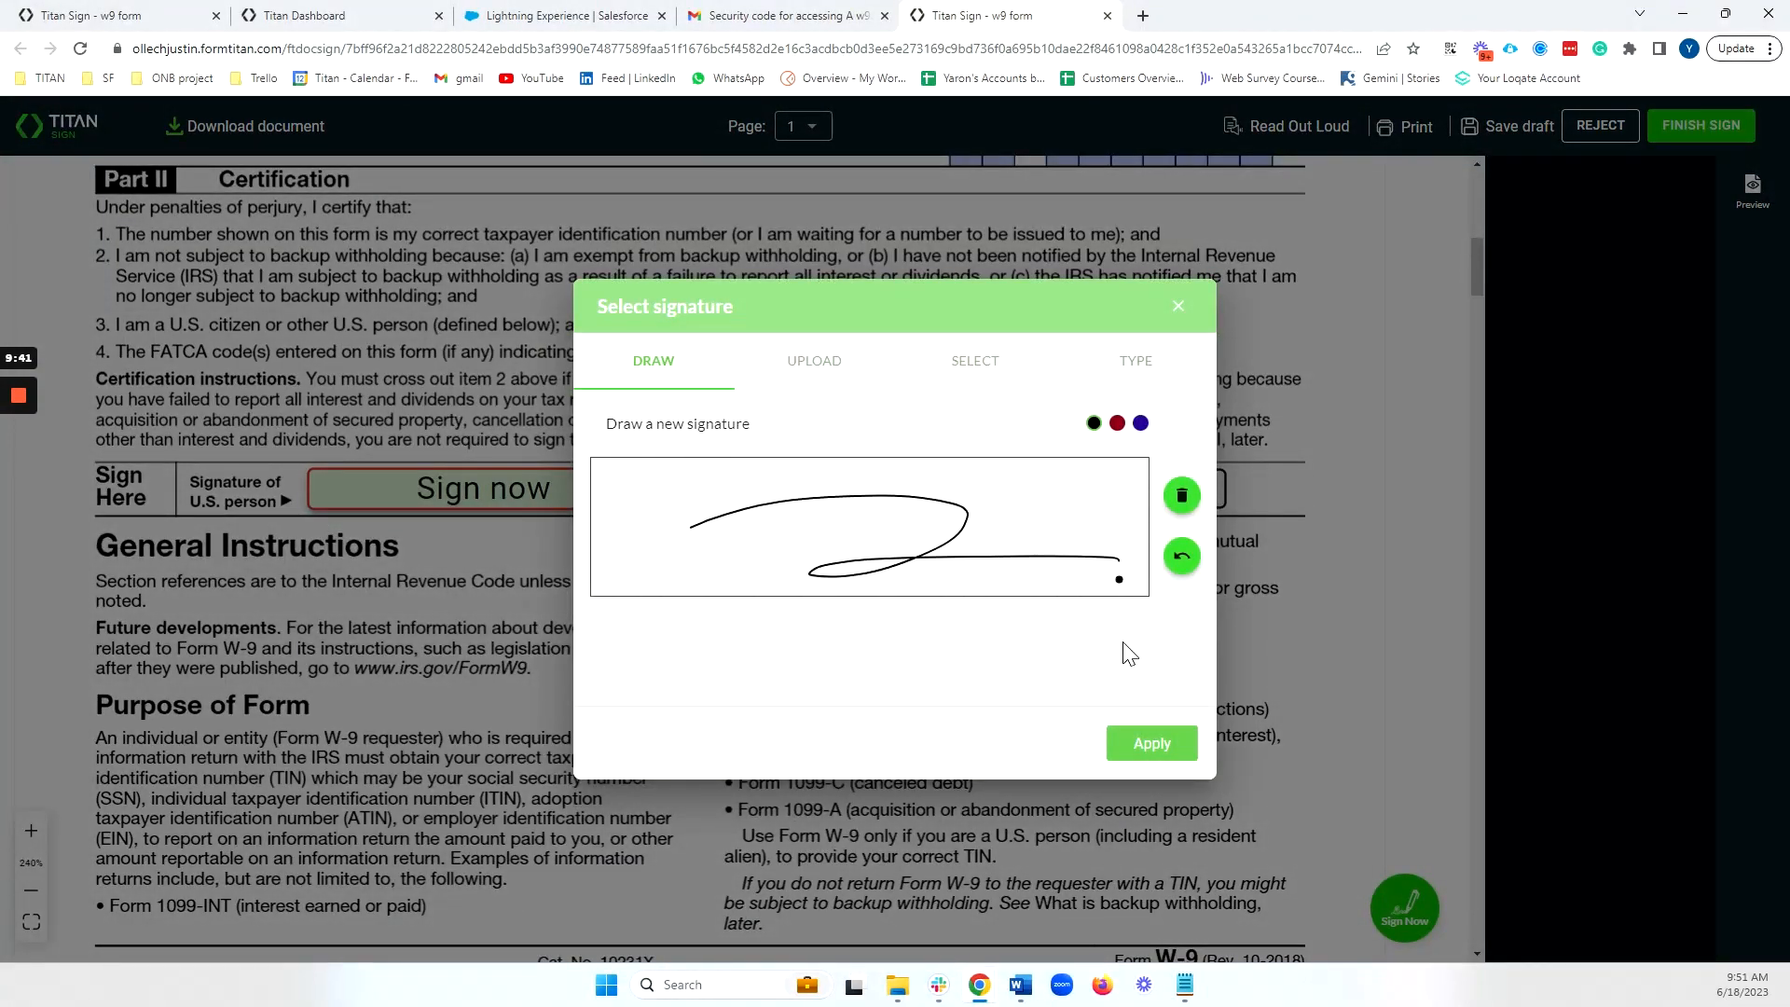
click(1152, 743)
Type the signer's full name on line 1, which auto-fills the line 2 business name.
scroll(1081, 477, up, 5)
scroll(1082, 477, up, 3)
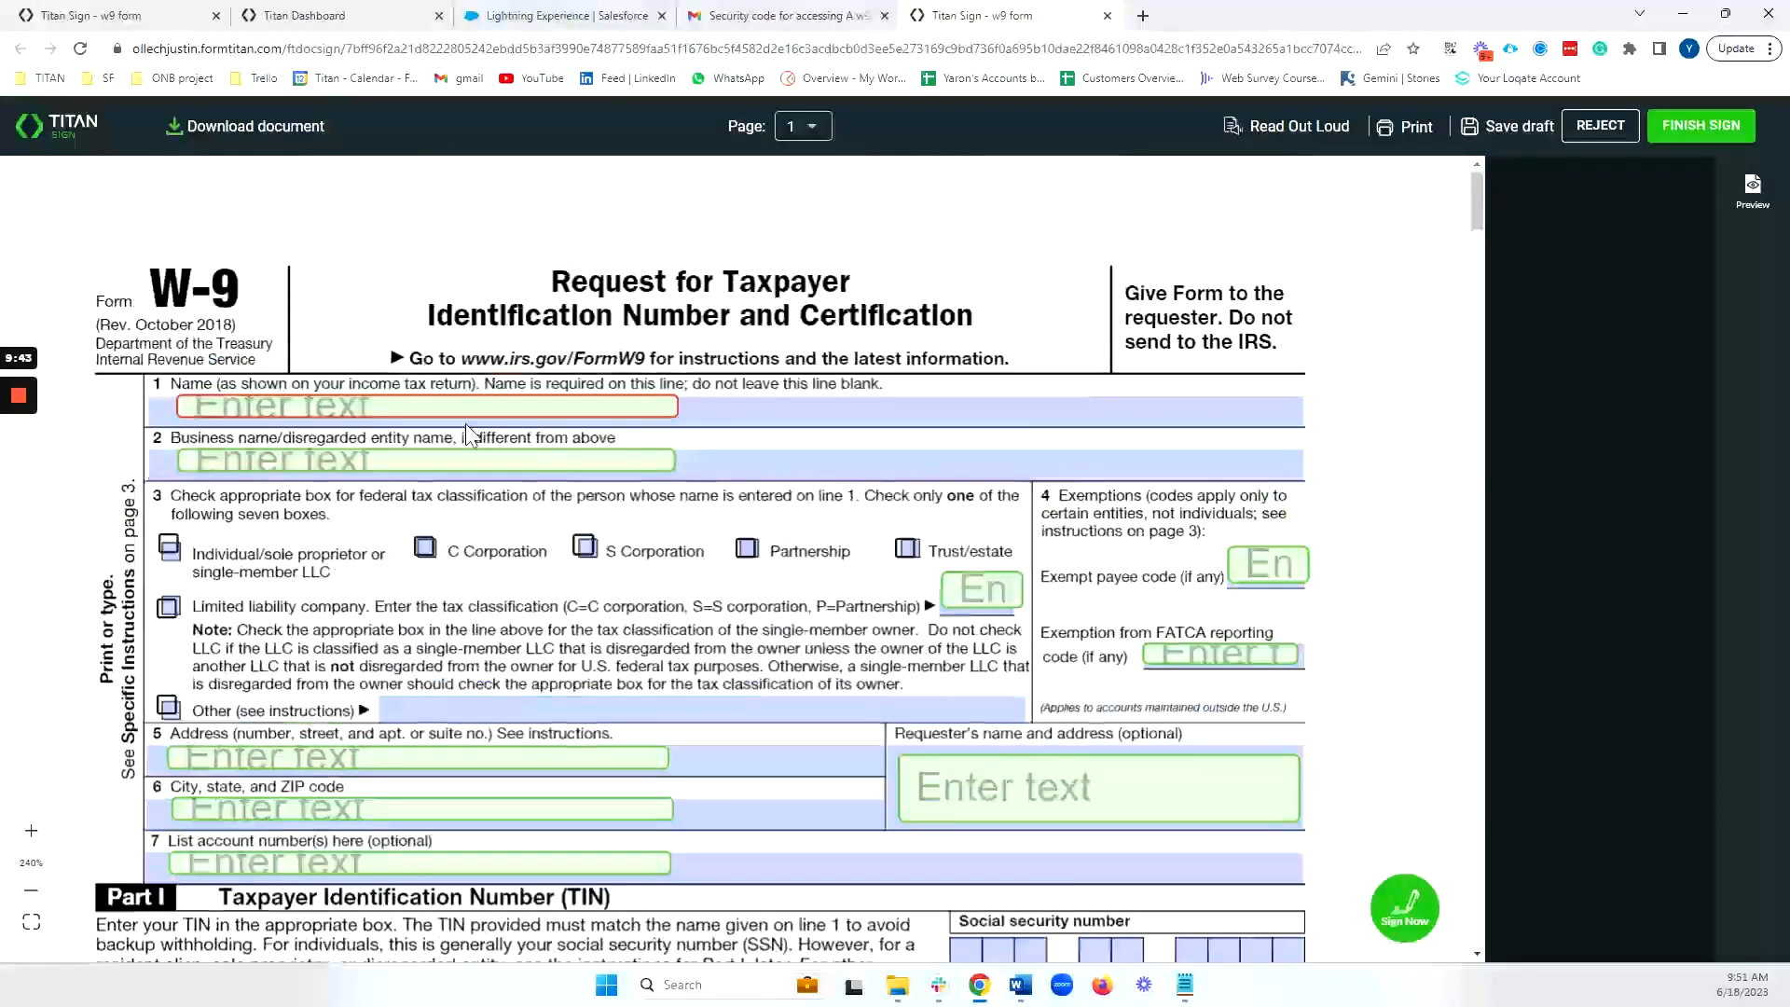
click(410, 407)
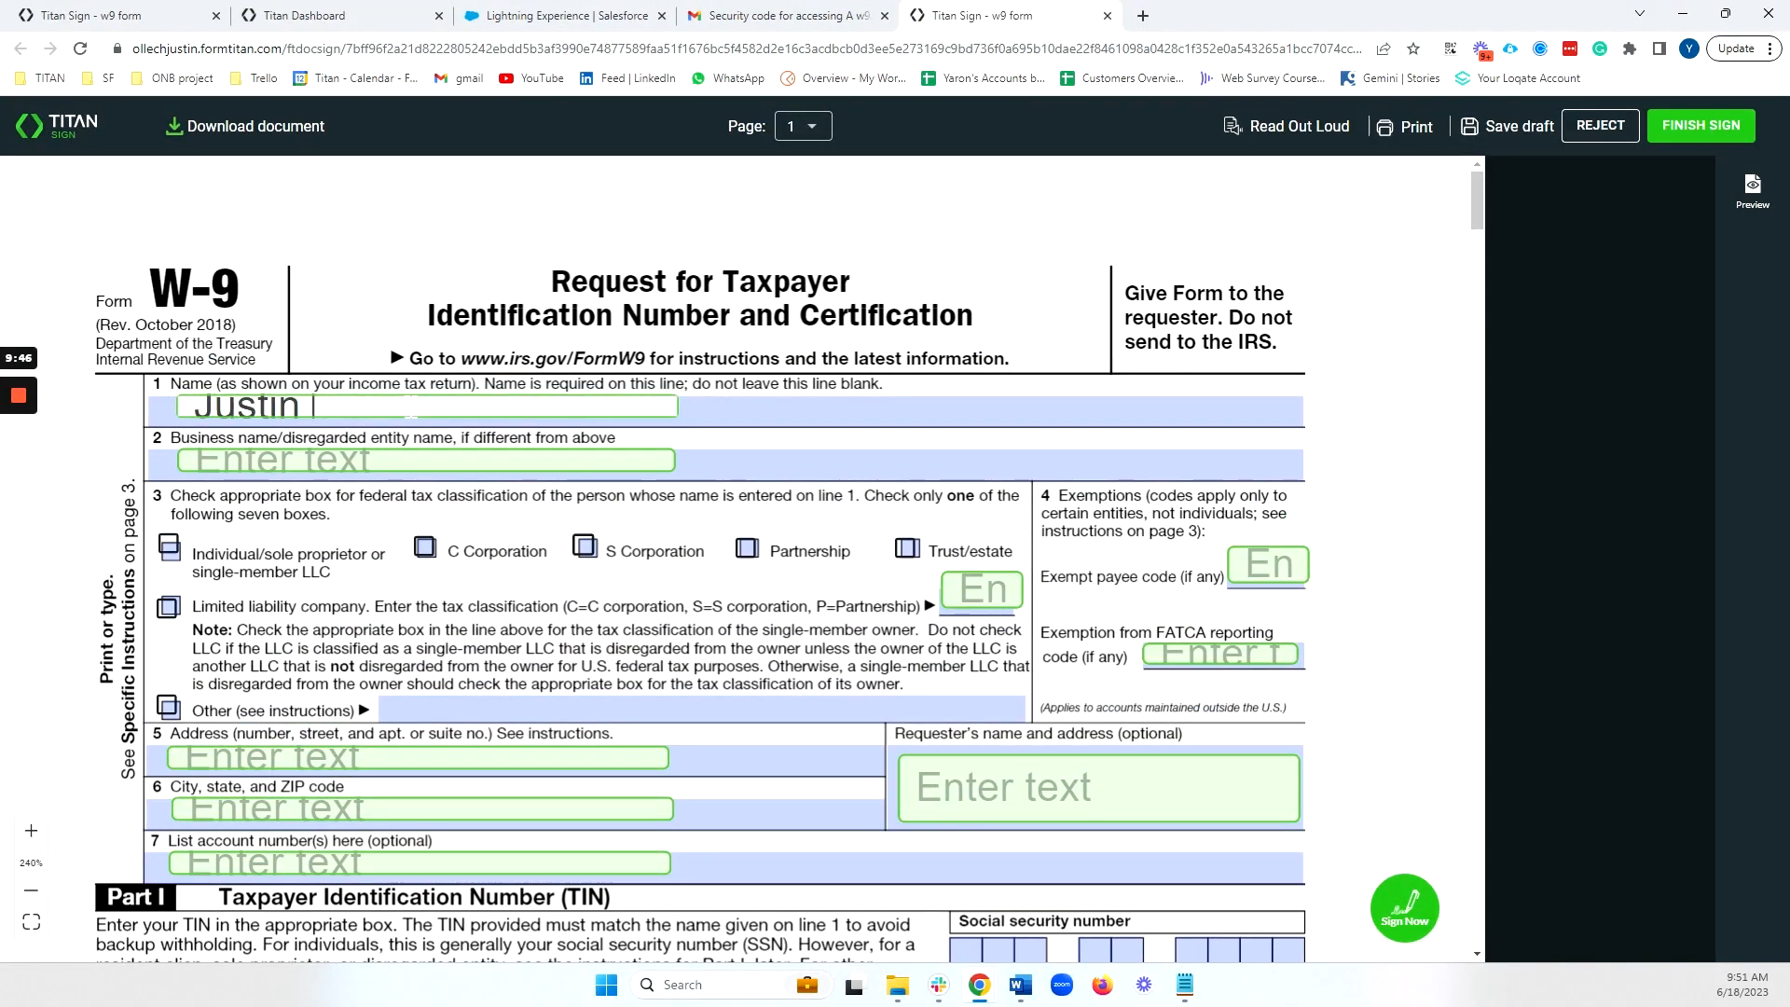
click(770, 466)
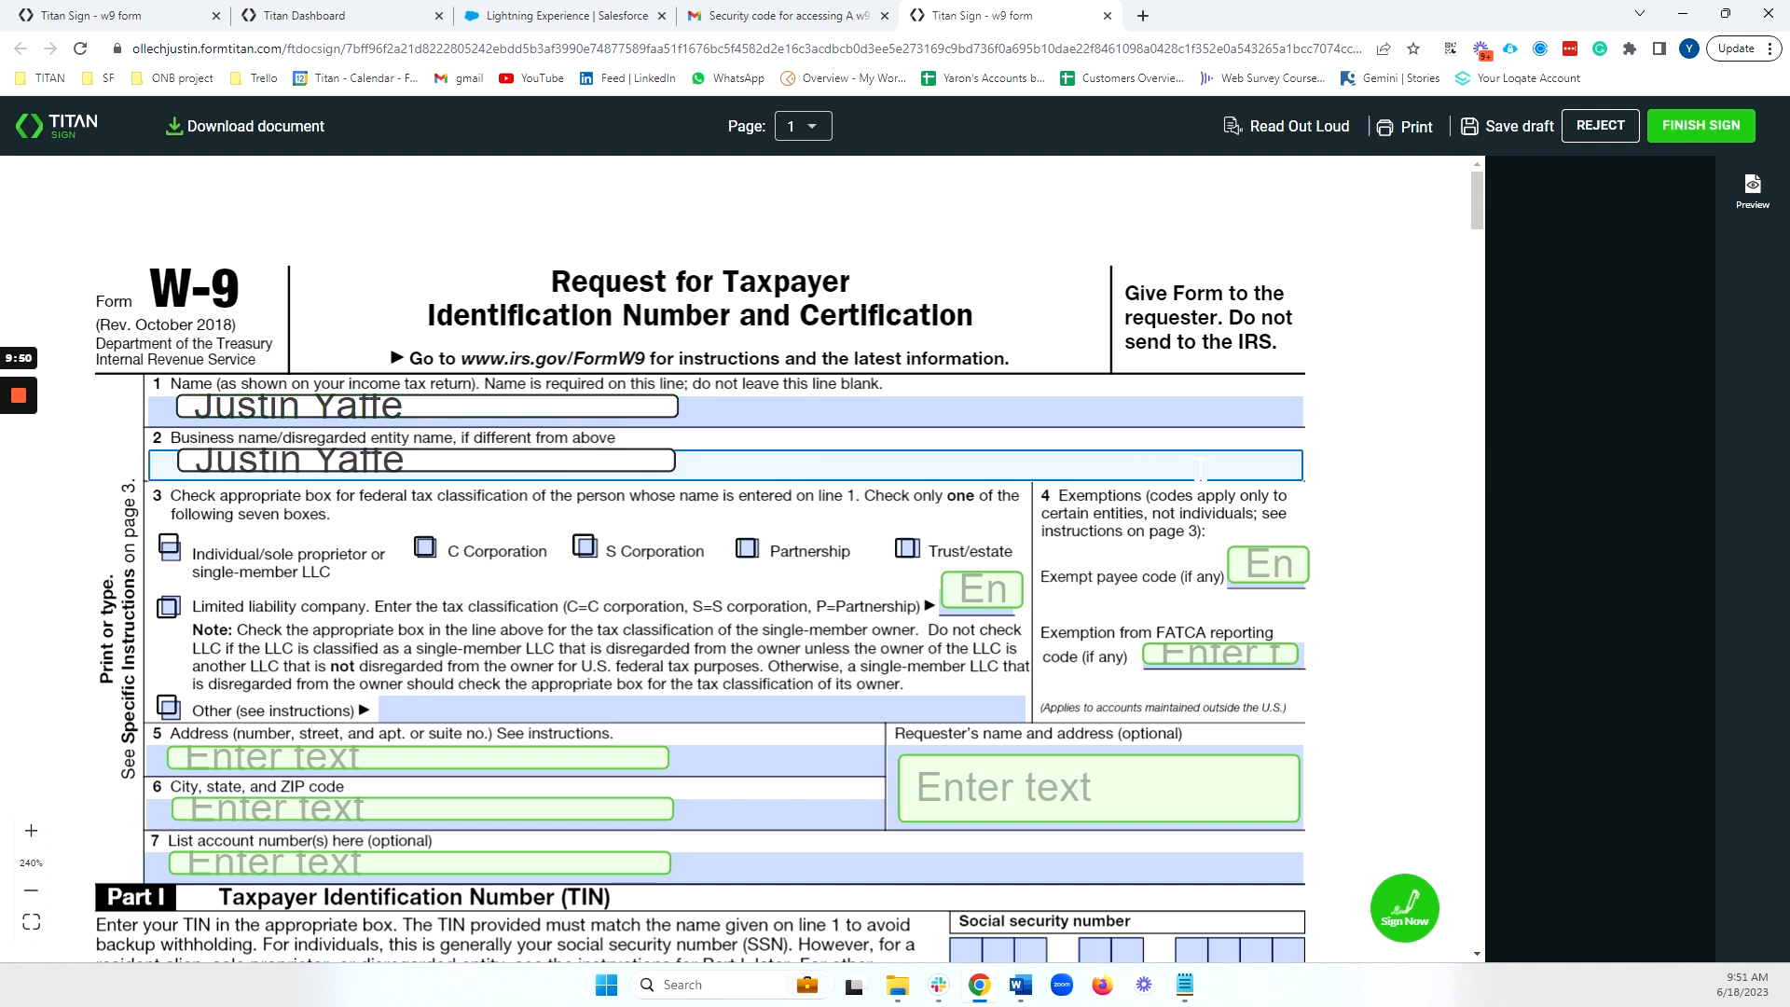